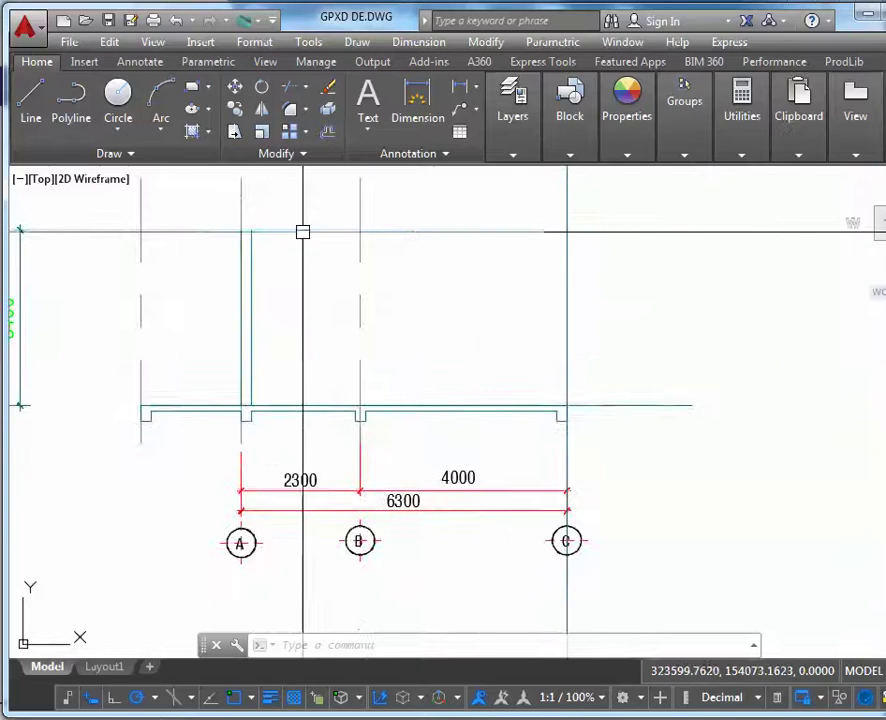
Copy the double-line wall from axis A to axis C, placing its outer top corner on the axis C line.
{"action": "mouse_move", "coordinate": [303, 232]}
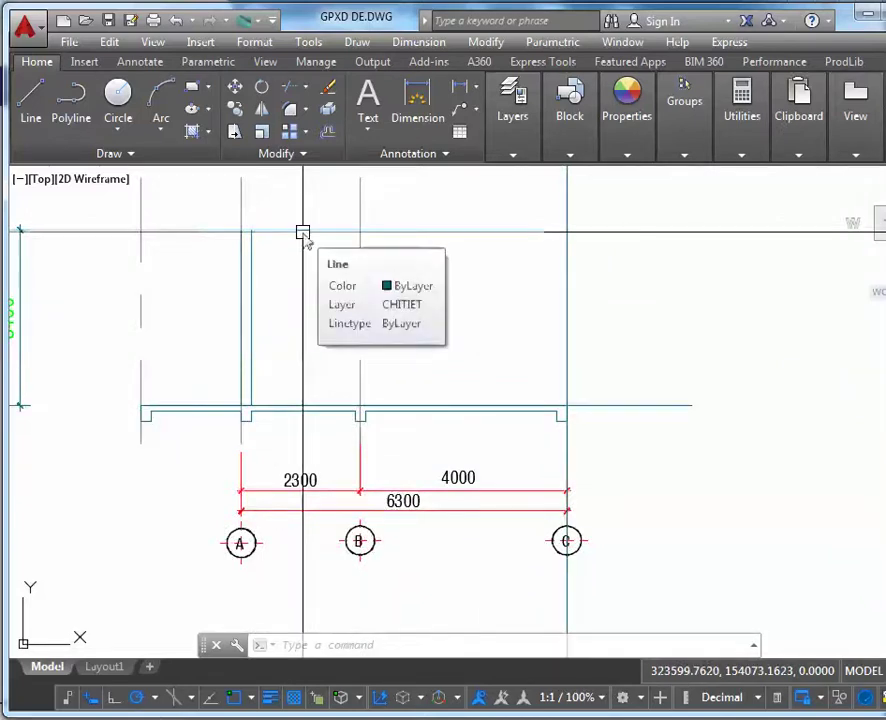
{"action": "type", "text": "kt"}
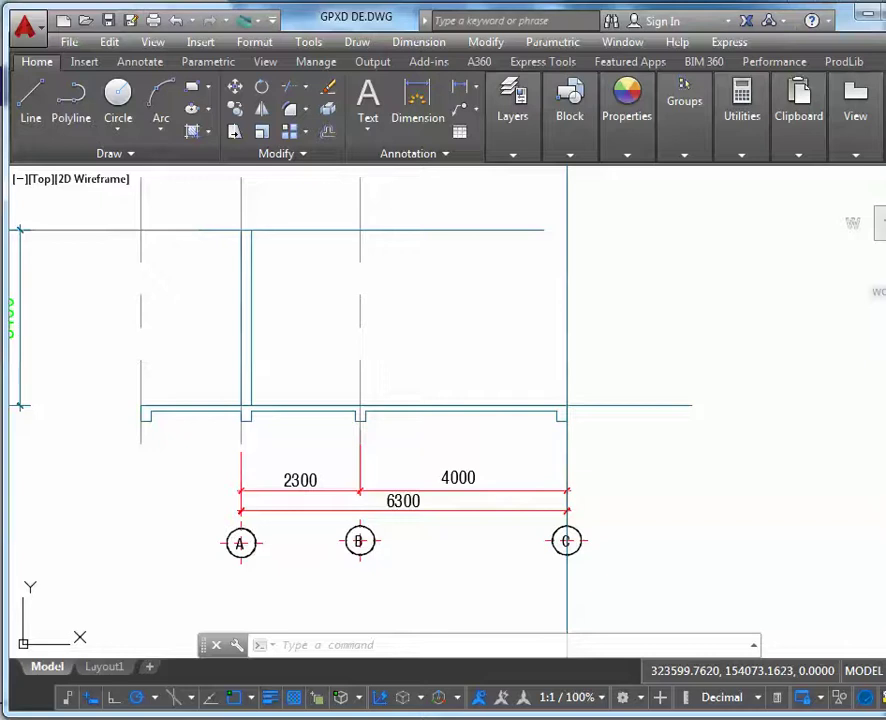
{"action": "mouse_move", "coordinate": [422, 513]}
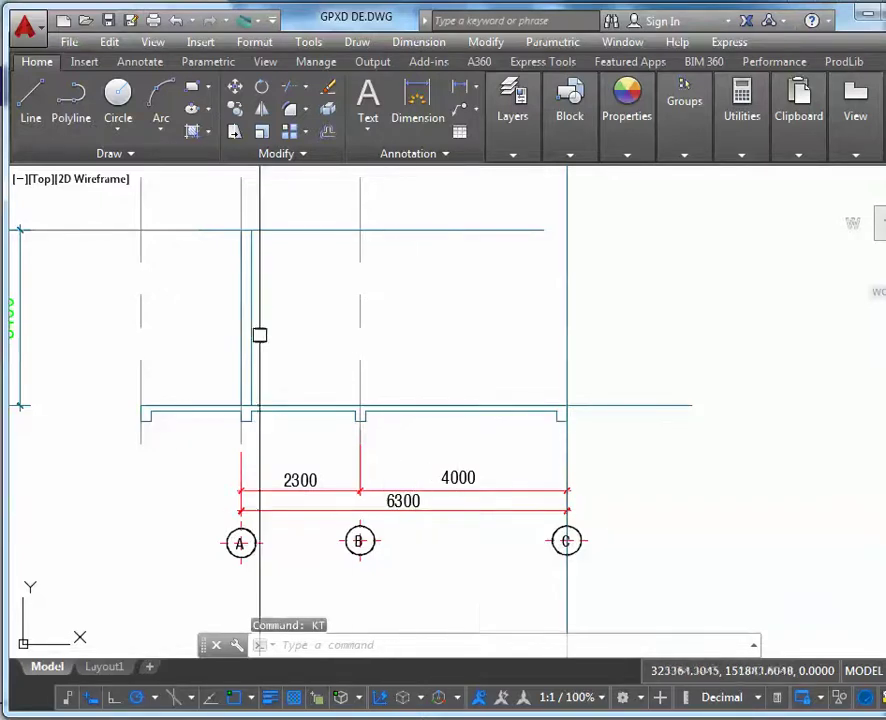
{"action": "left_click", "coordinate": [250, 293]}
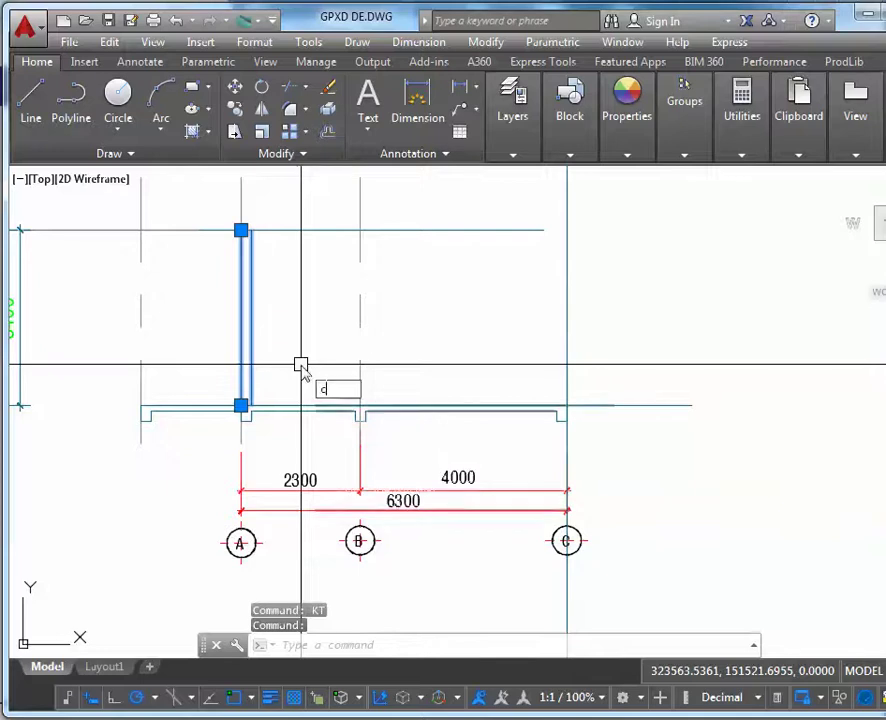
{"action": "type", "text": "o"}
{"action": "key", "text": "Return"}
{"action": "left_click", "coordinate": [251, 229]}
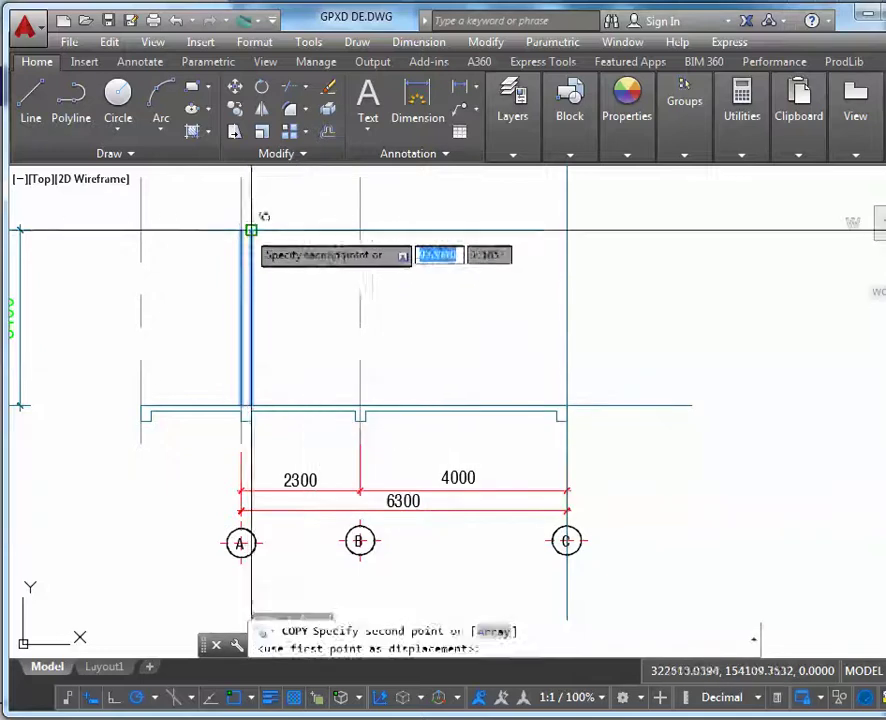
{"action": "left_click", "coordinate": [567, 232]}
{"action": "key", "text": "Escape"}
Examine the ground floor plan's rear wall, WC and kitchen along axis C.
{"action": "scroll", "coordinate": [605, 390], "scroll_direction": "down", "scroll_amount": 5}
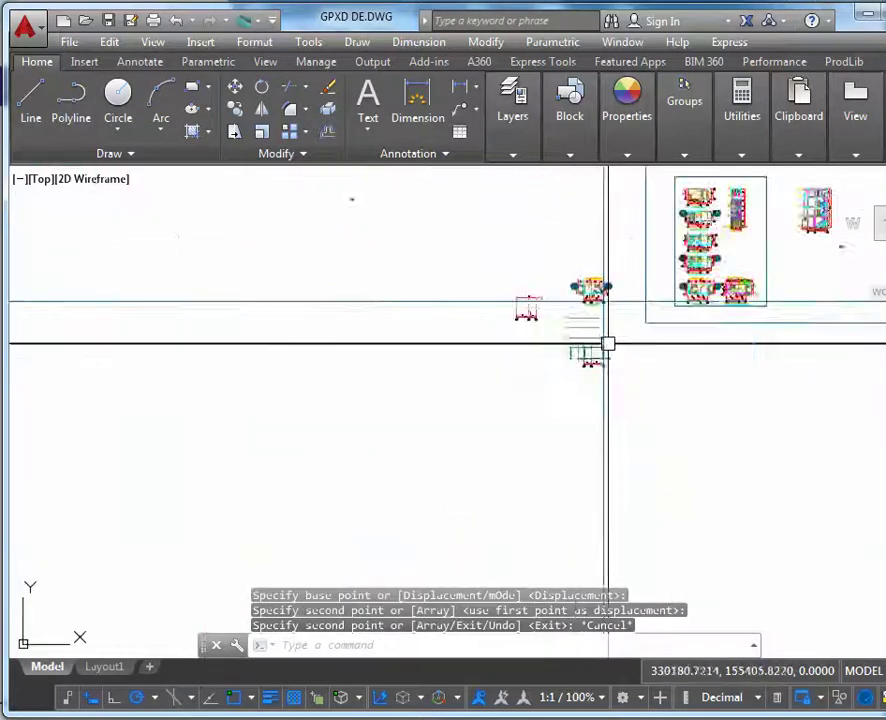
{"action": "scroll", "coordinate": [608, 344], "scroll_direction": "up", "scroll_amount": 8}
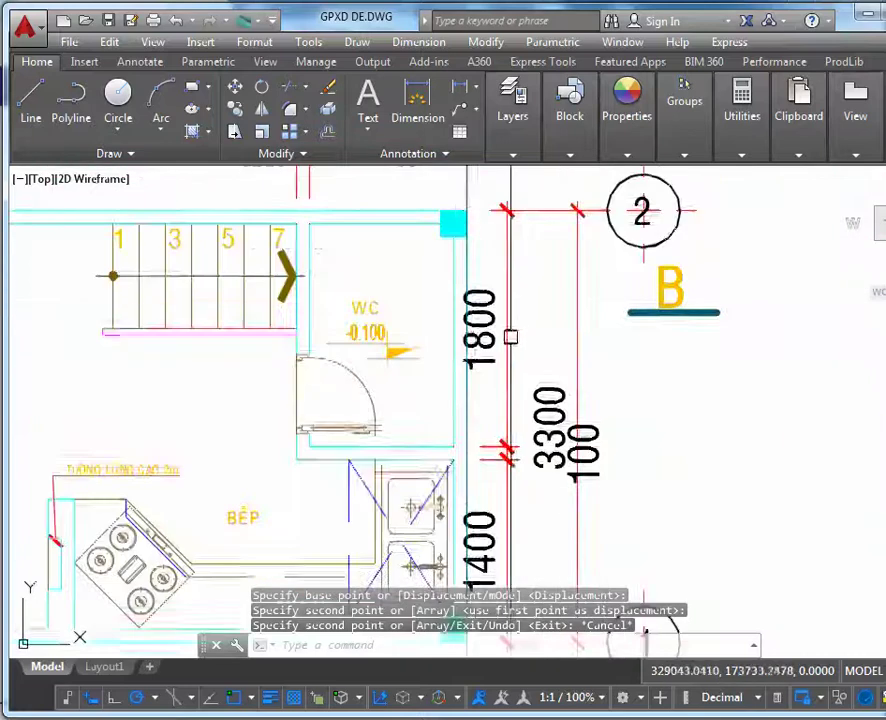
{"action": "scroll", "coordinate": [510, 337], "scroll_direction": "down", "scroll_amount": 2}
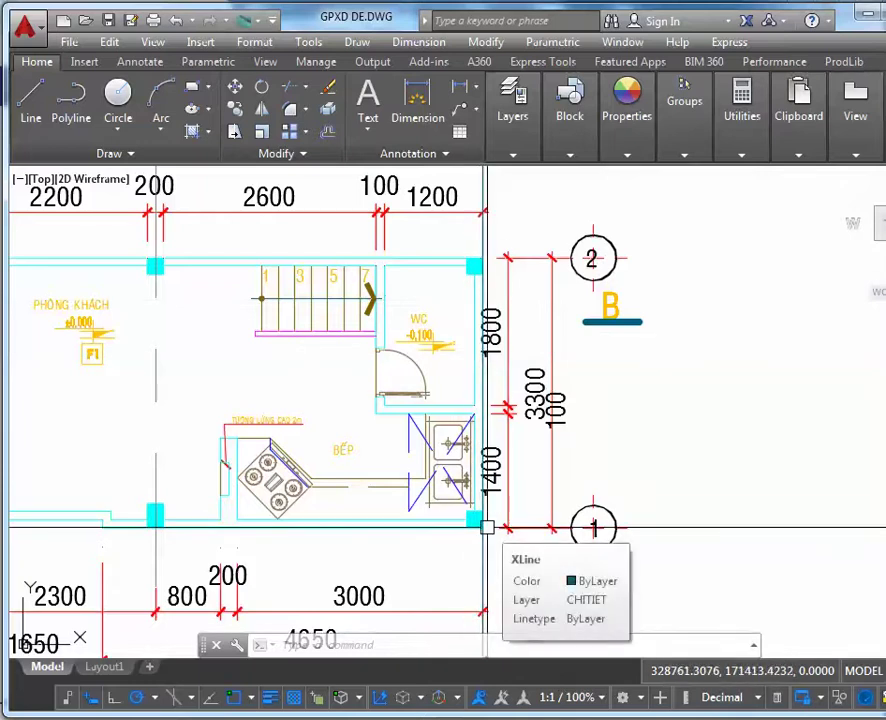
{"action": "scroll", "coordinate": [490, 280], "scroll_direction": "up", "scroll_amount": 2}
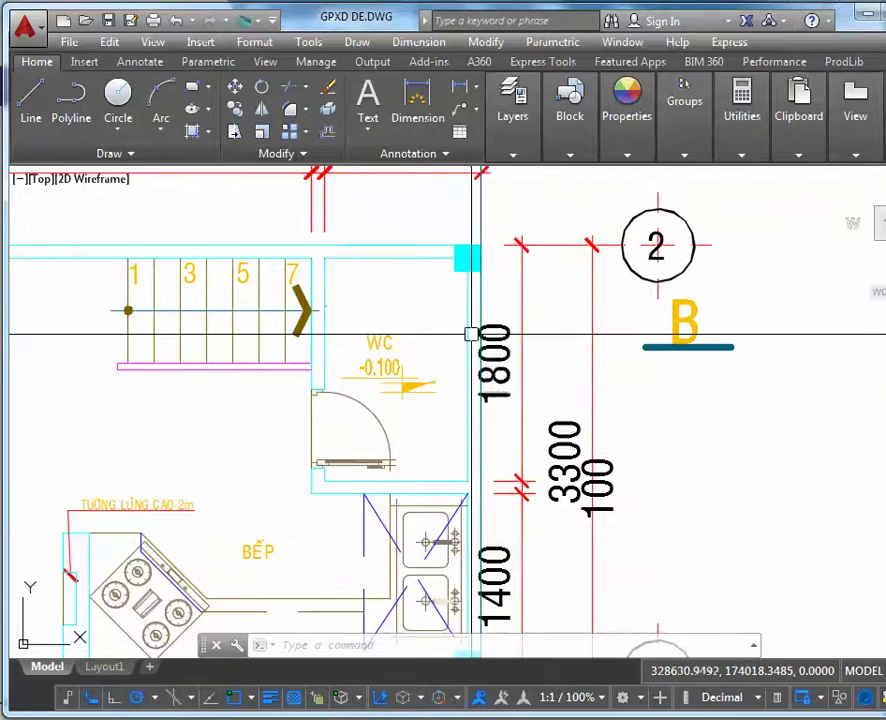
{"action": "scroll", "coordinate": [471, 333], "scroll_direction": "down", "scroll_amount": 10}
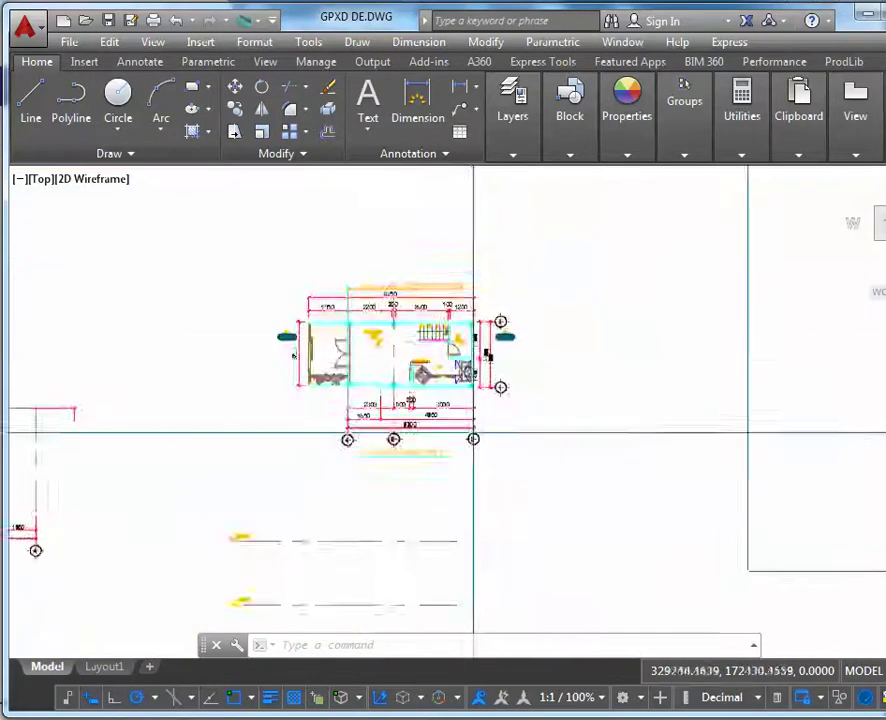
{"action": "scroll", "coordinate": [483, 368], "scroll_direction": "down", "scroll_amount": 3}
{"action": "scroll", "coordinate": [481, 372], "scroll_direction": "up", "scroll_amount": 10}
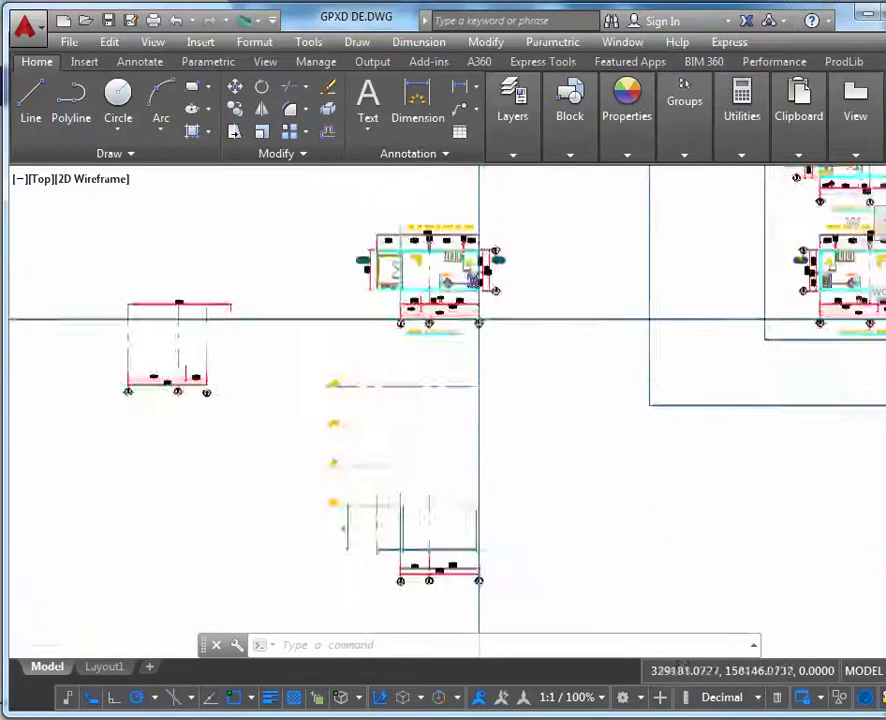
Draw a multiline at scale 100 along axis C, from the floor line up to the top of the copied wall.
{"action": "mouse_move", "coordinate": [484, 320]}
{"action": "middle_mouse_down"}
{"action": "mouse_move", "coordinate": [491, 530]}
{"action": "mouse_move", "coordinate": [472, 488]}
{"action": "middle_mouse_up"}
{"action": "scroll", "coordinate": [446, 449], "scroll_direction": "up", "scroll_amount": 4}
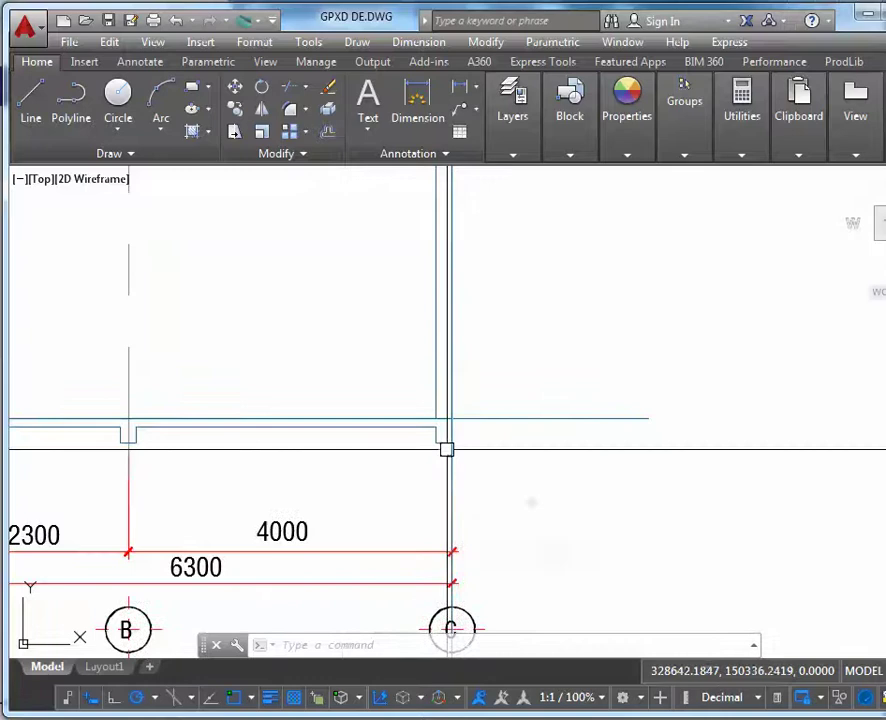
{"action": "key", "text": "Return"}
{"action": "type", "text": "sc"}
{"action": "key", "text": "Return"}
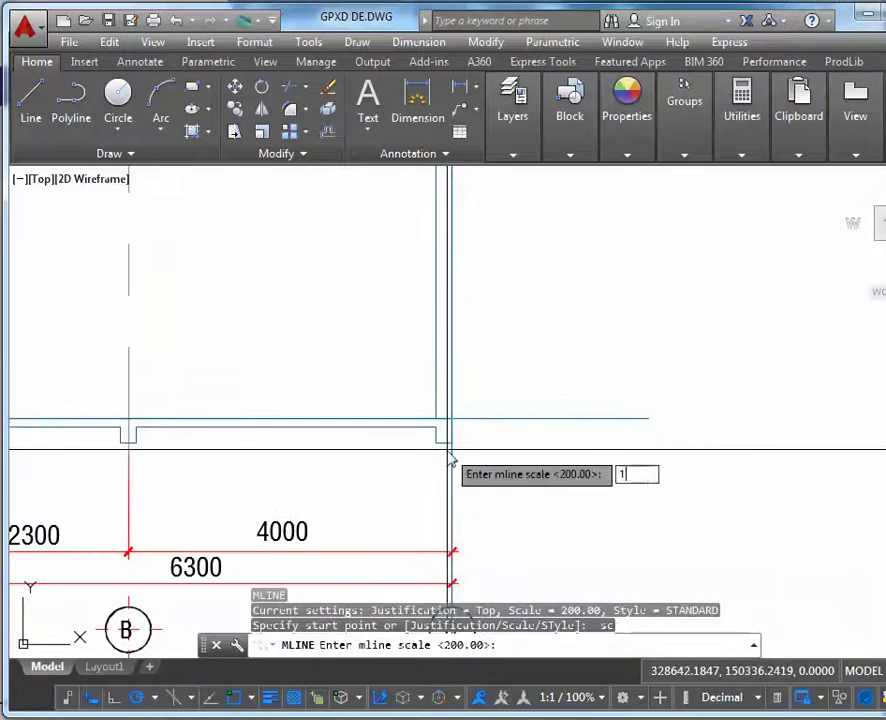
{"action": "type", "text": "100"}
{"action": "key", "text": "Return"}
{"action": "left_click", "coordinate": [456, 424]}
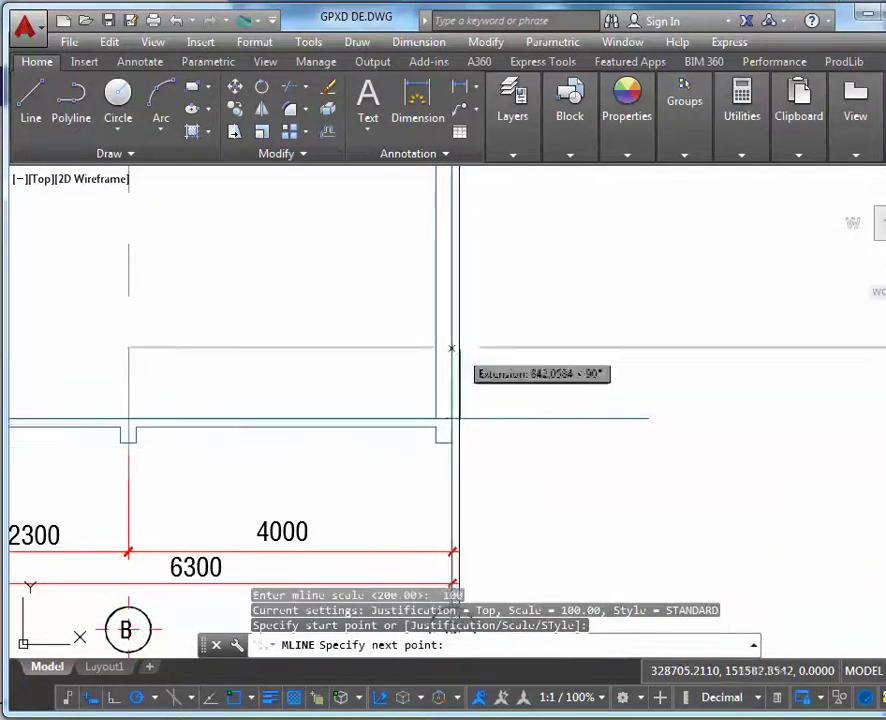
{"action": "scroll", "coordinate": [462, 360], "scroll_direction": "up", "scroll_amount": 2}
{"action": "middle_click_drag", "start_coordinate": [462, 360], "coordinate": [474, 551]}
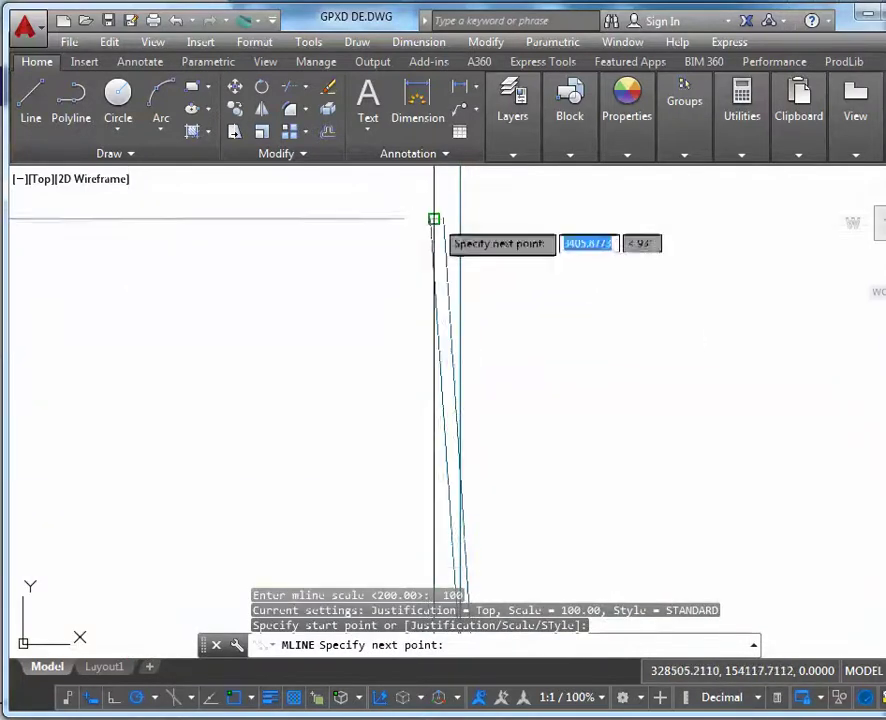
{"action": "left_click", "coordinate": [460, 219]}
{"action": "key", "text": "Escape"}
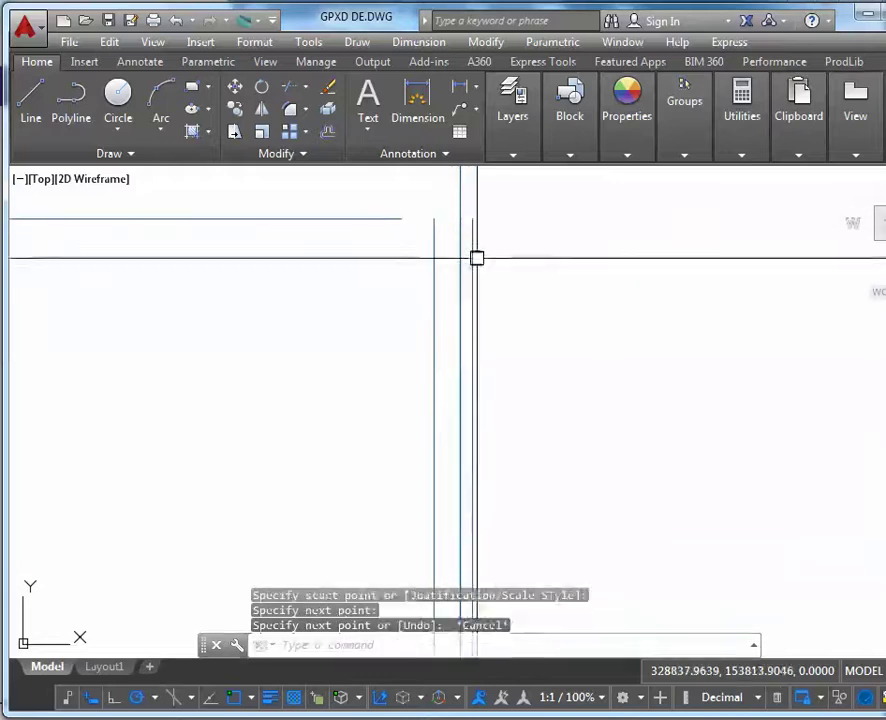
Move the 100-wide multiline inward so its outer face lies on the axis C line.
{"action": "left_click", "coordinate": [478, 261]}
{"action": "scroll", "coordinate": [518, 289], "scroll_direction": "down", "scroll_amount": 3}
{"action": "scroll", "coordinate": [524, 368], "scroll_direction": "up", "scroll_amount": 5}
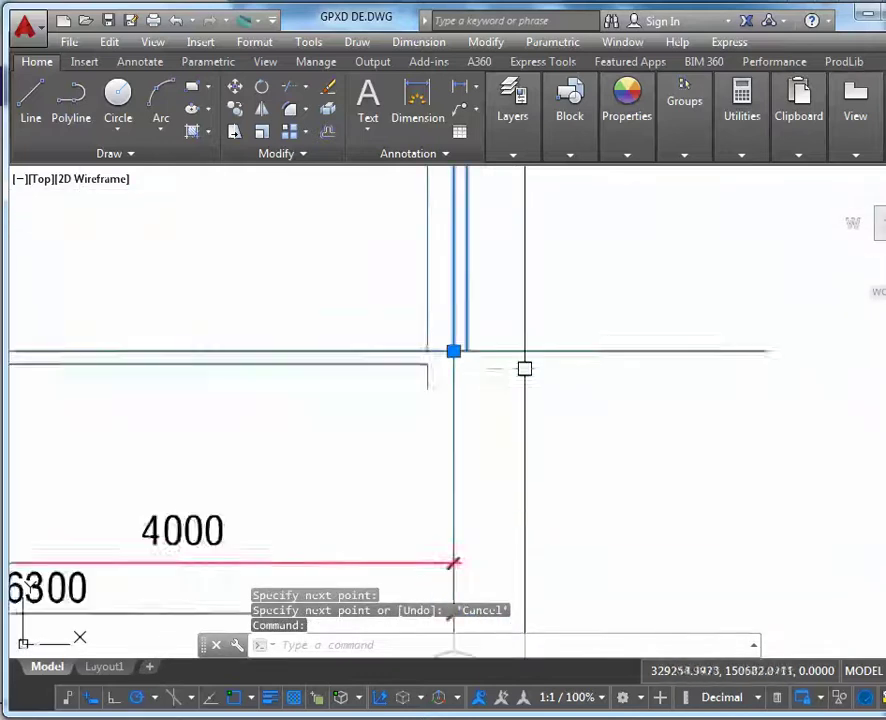
{"action": "key", "text": "Return"}
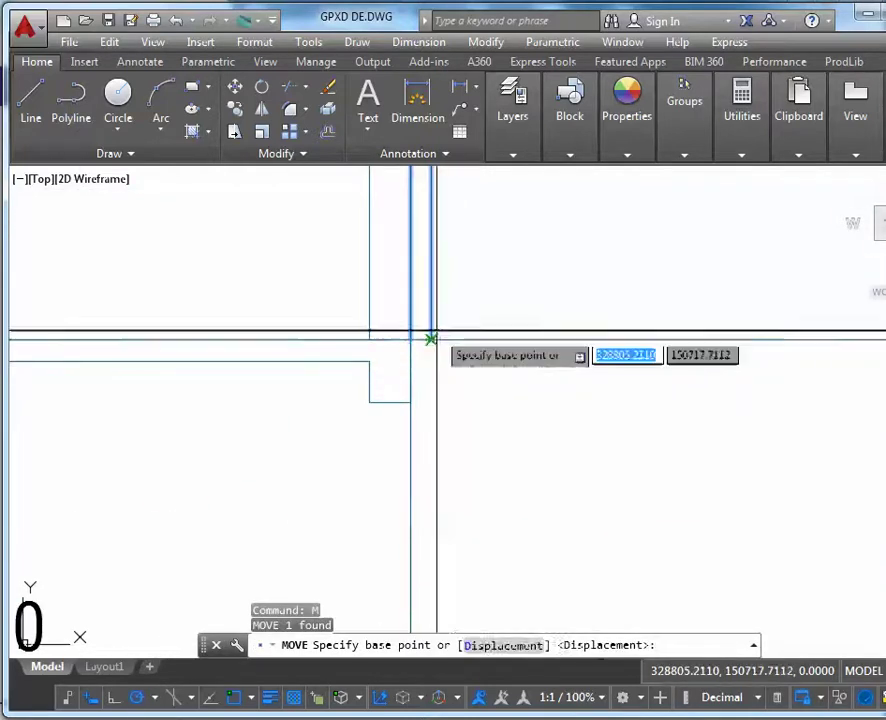
{"action": "left_click", "coordinate": [430, 339]}
{"action": "key", "text": "Escape"}
Examine the rear wall in the ground floor plan and the wall, landing and stair at axis C in the finished section.
{"action": "scroll", "coordinate": [438, 394], "scroll_direction": "down", "scroll_amount": 4}
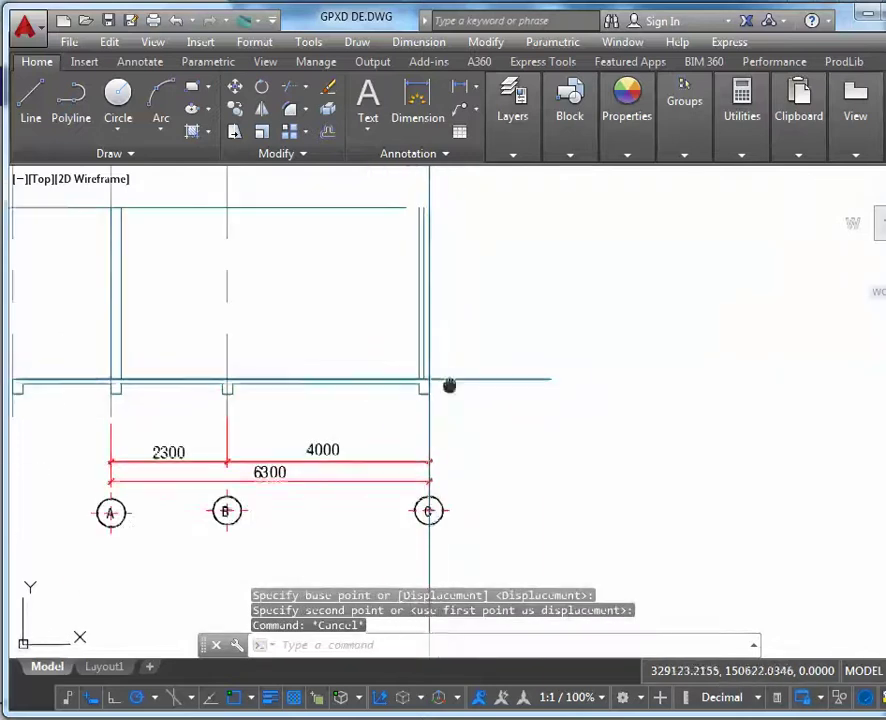
{"action": "scroll", "coordinate": [448, 320], "scroll_direction": "up", "scroll_amount": 5}
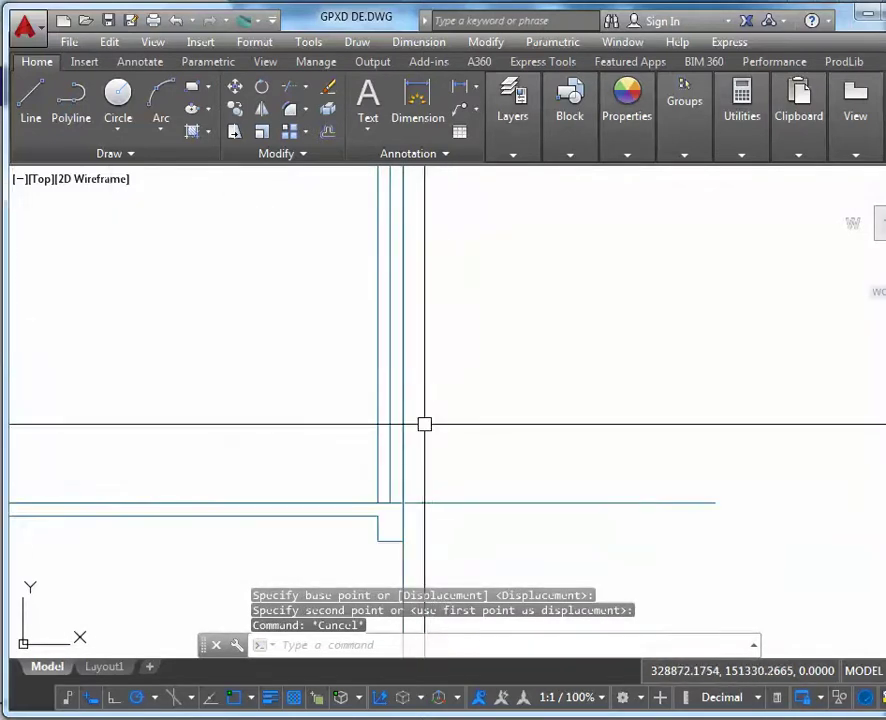
{"action": "middle_click_drag", "start_coordinate": [424, 424], "coordinate": [440, 510]}
{"action": "scroll", "coordinate": [436, 508], "scroll_direction": "down", "scroll_amount": 2}
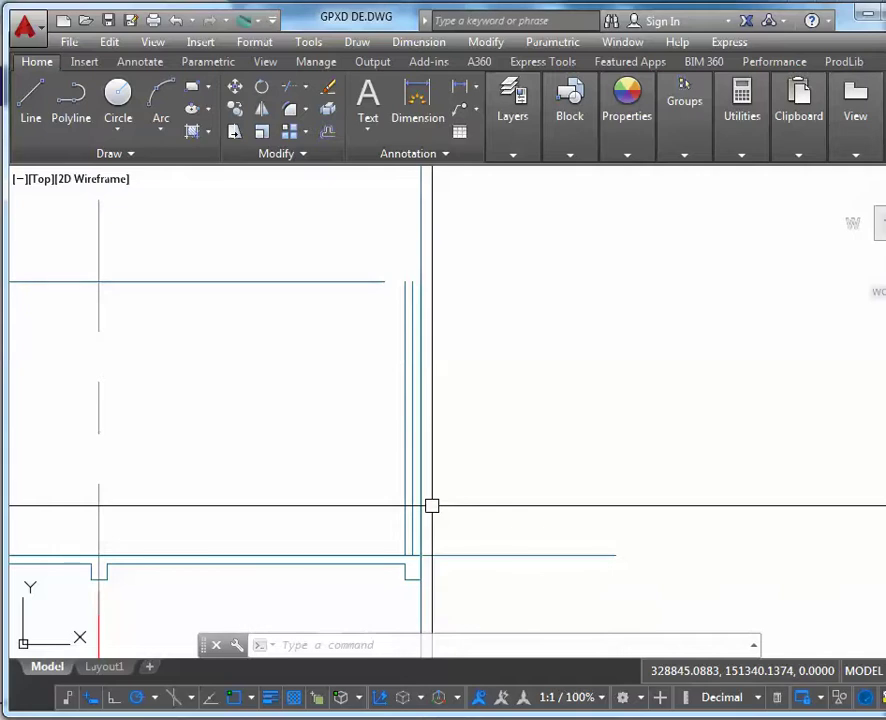
{"action": "scroll", "coordinate": [437, 490], "scroll_direction": "down", "scroll_amount": 5}
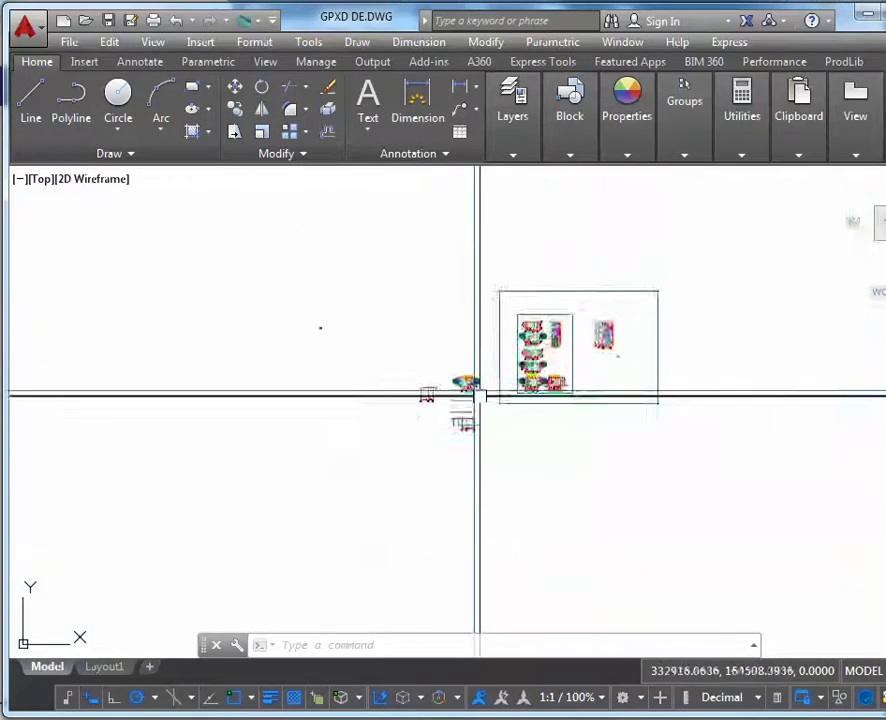
{"action": "scroll", "coordinate": [475, 435], "scroll_direction": "up", "scroll_amount": 6}
{"action": "mouse_move", "coordinate": [475, 435]}
{"action": "middle_mouse_down"}
{"action": "mouse_move", "coordinate": [453, 538]}
{"action": "mouse_move", "coordinate": [478, 392]}
{"action": "middle_mouse_up"}
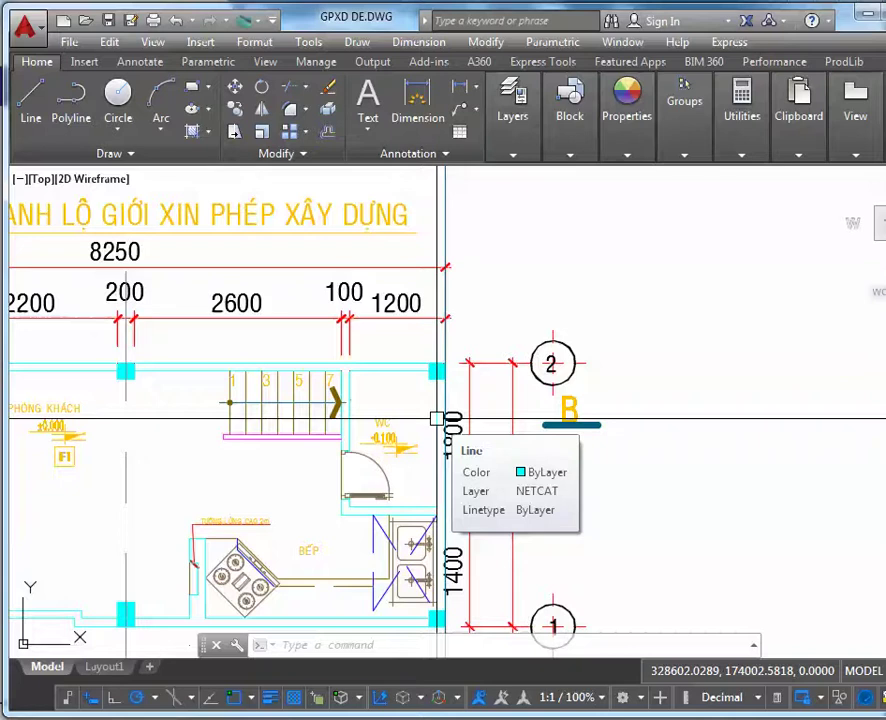
{"action": "scroll", "coordinate": [437, 418], "scroll_direction": "down", "scroll_amount": 10}
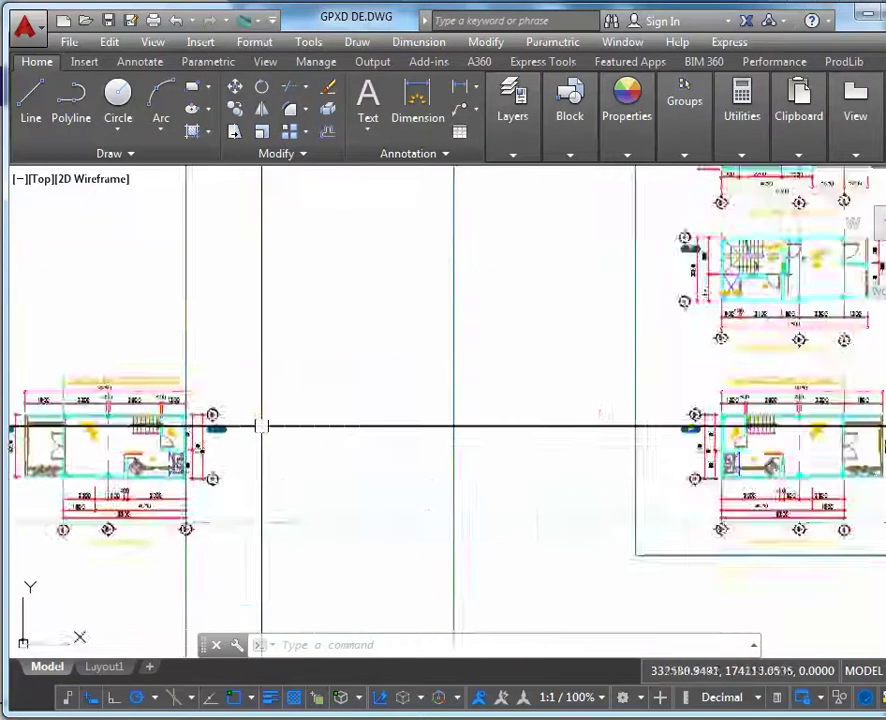
{"action": "scroll", "coordinate": [798, 324], "scroll_direction": "up", "scroll_amount": 12}
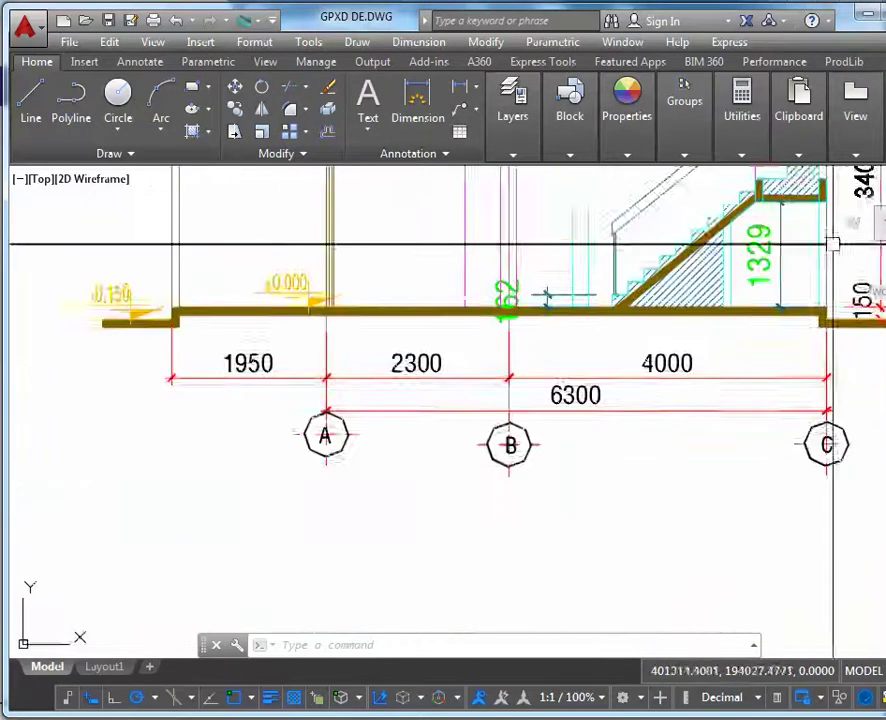
{"action": "scroll", "coordinate": [818, 268], "scroll_direction": "up", "scroll_amount": 4}
{"action": "scroll", "coordinate": [817, 300], "scroll_direction": "down", "scroll_amount": 4}
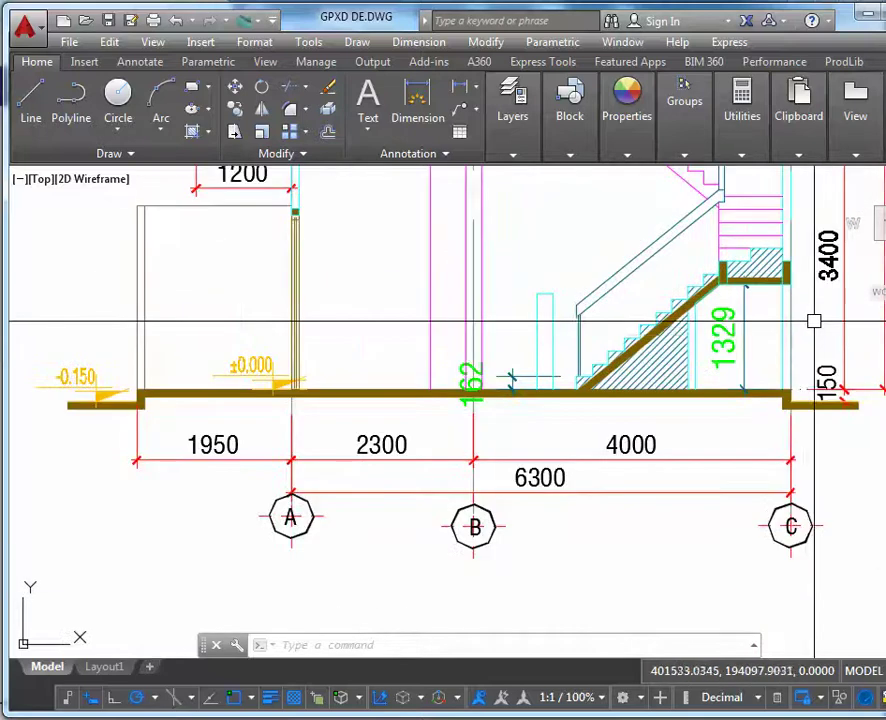
{"action": "middle_click_drag", "start_coordinate": [802, 330], "coordinate": [757, 420]}
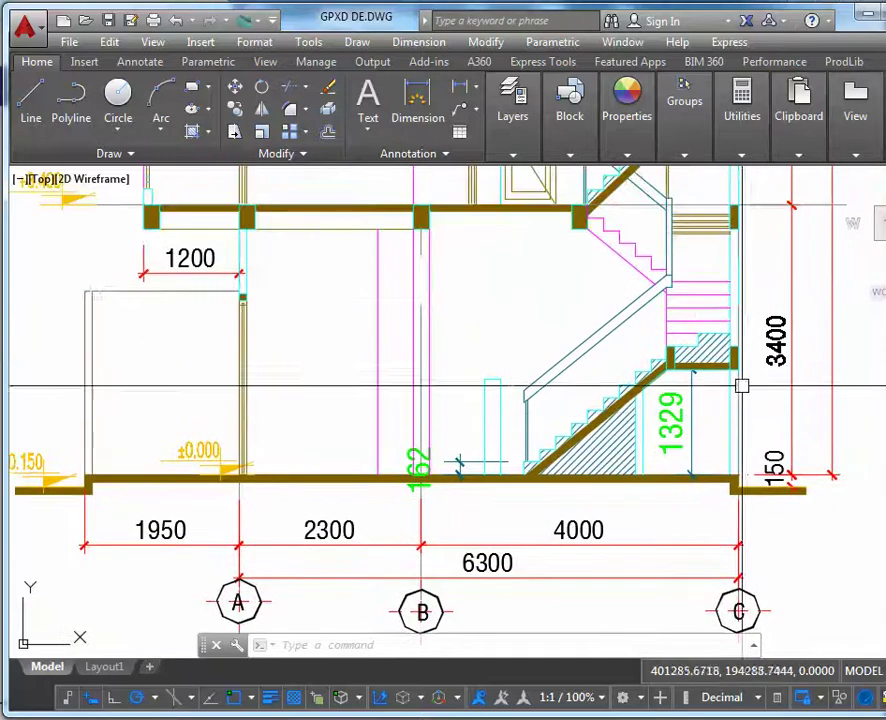
{"action": "scroll", "coordinate": [767, 435], "scroll_direction": "up", "scroll_amount": 2}
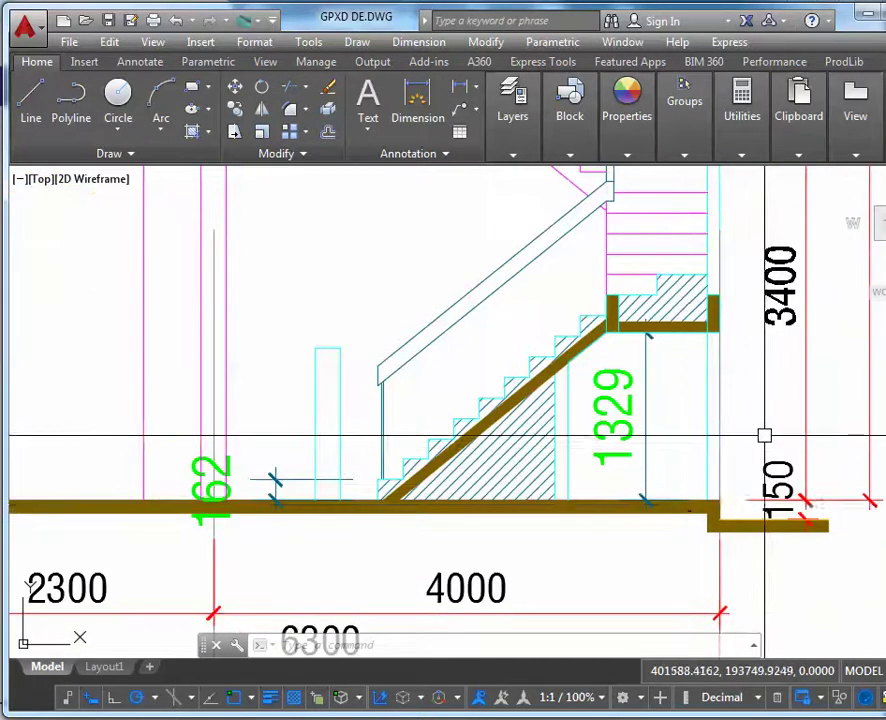
{"action": "scroll", "coordinate": [699, 379], "scroll_direction": "down", "scroll_amount": 8}
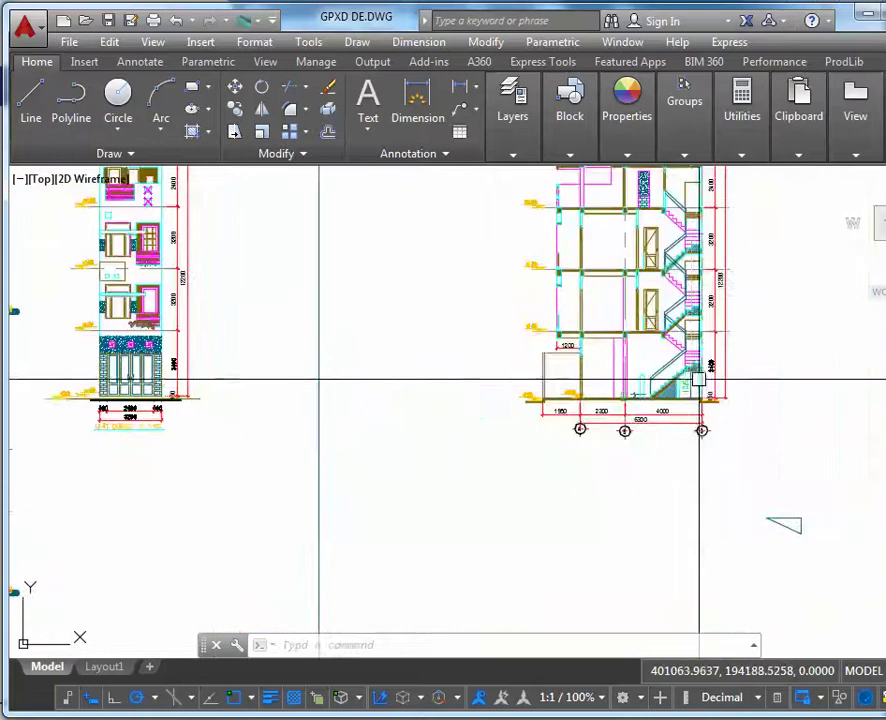
{"action": "middle_click_drag", "start_coordinate": [244, 441], "coordinate": [254, 444]}
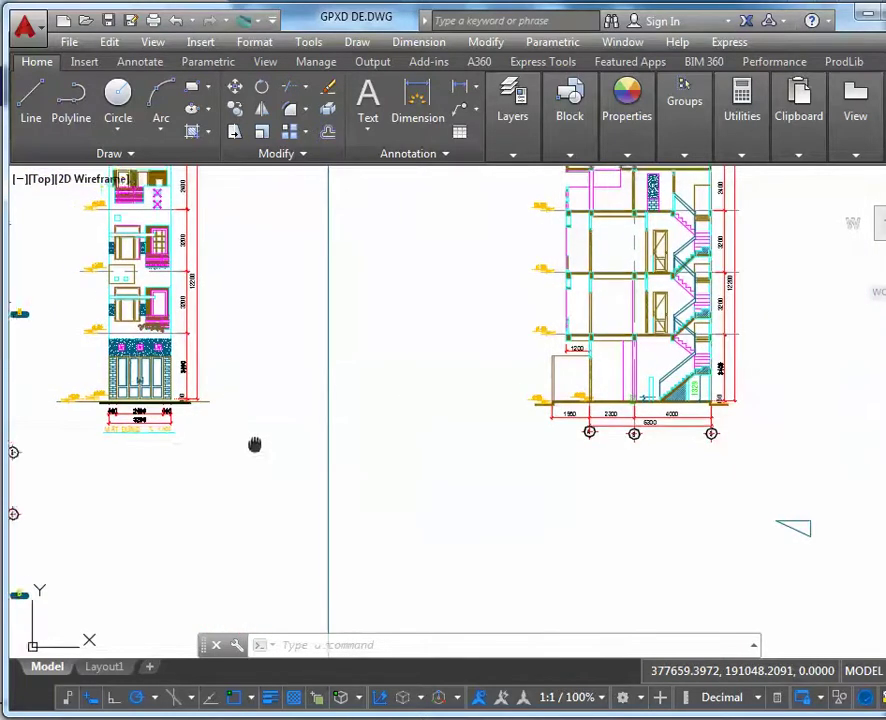
{"action": "scroll", "coordinate": [474, 416], "scroll_direction": "down", "scroll_amount": 8}
Draw a narrow rectangle at axis C from the inner multiline's foot on the floor line up to the wall's top level.
{"action": "scroll", "coordinate": [314, 532], "scroll_direction": "up", "scroll_amount": 10}
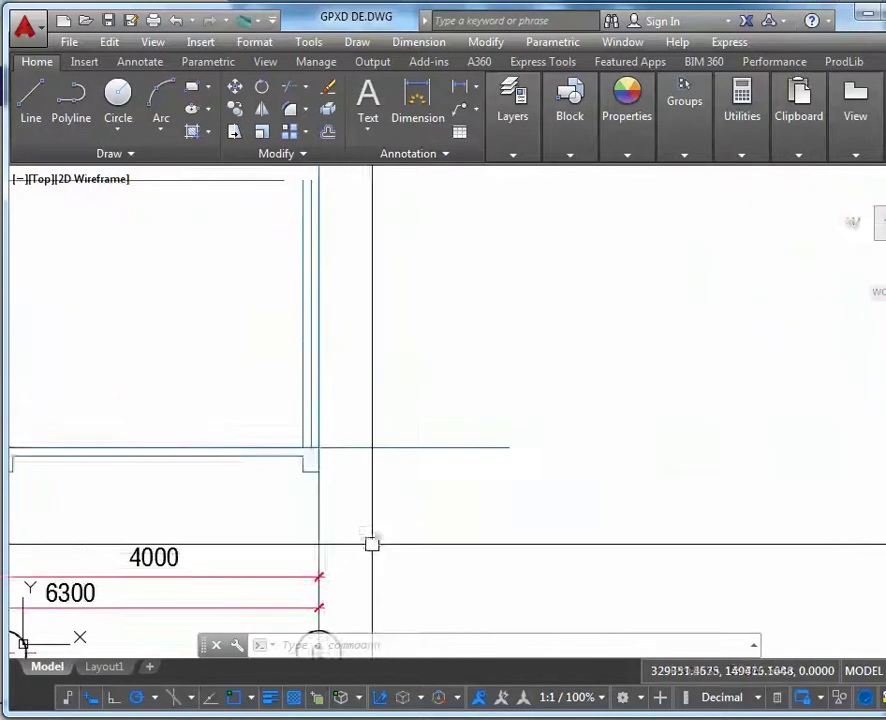
{"action": "scroll", "coordinate": [316, 396], "scroll_direction": "up", "scroll_amount": 3}
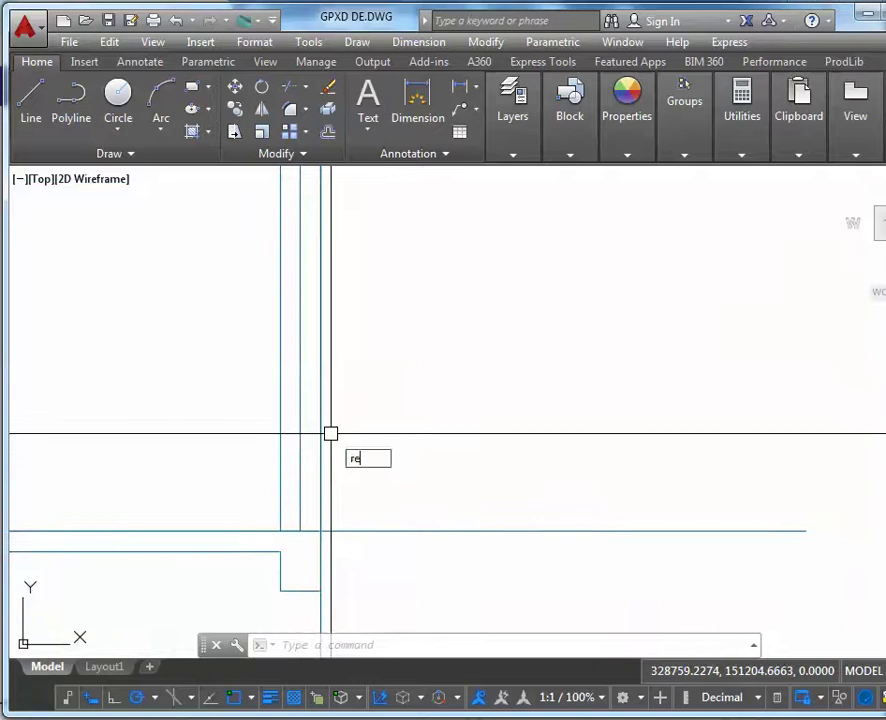
{"action": "type", "text": "c"}
{"action": "key", "text": "Return"}
{"action": "scroll", "coordinate": [304, 536], "scroll_direction": "down", "scroll_amount": 3}
{"action": "left_click", "coordinate": [17, 619]}
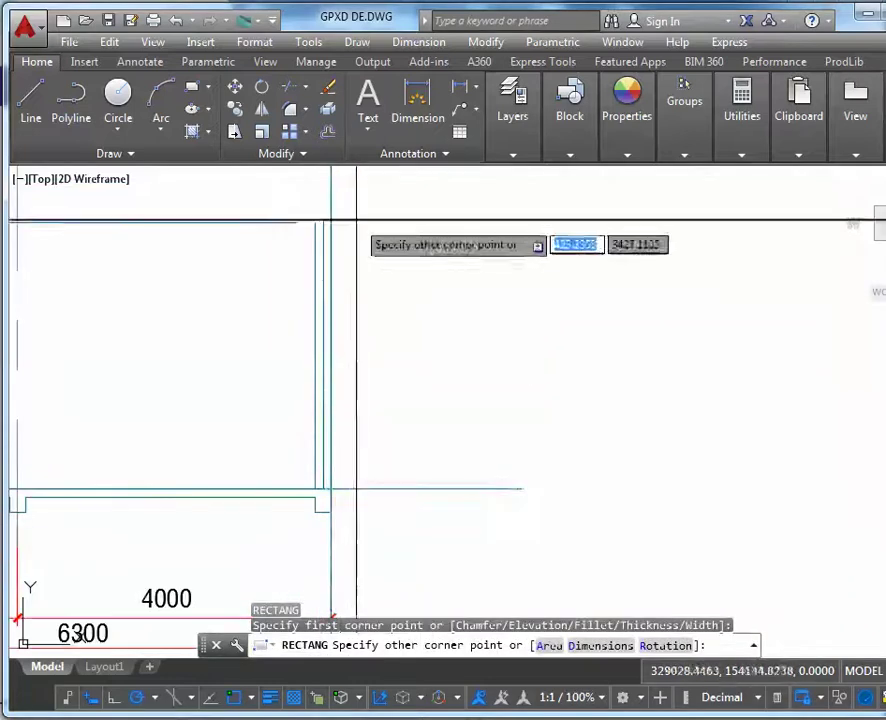
{"action": "scroll", "coordinate": [356, 218], "scroll_direction": "up", "scroll_amount": 2}
{"action": "key", "text": "Escape"}
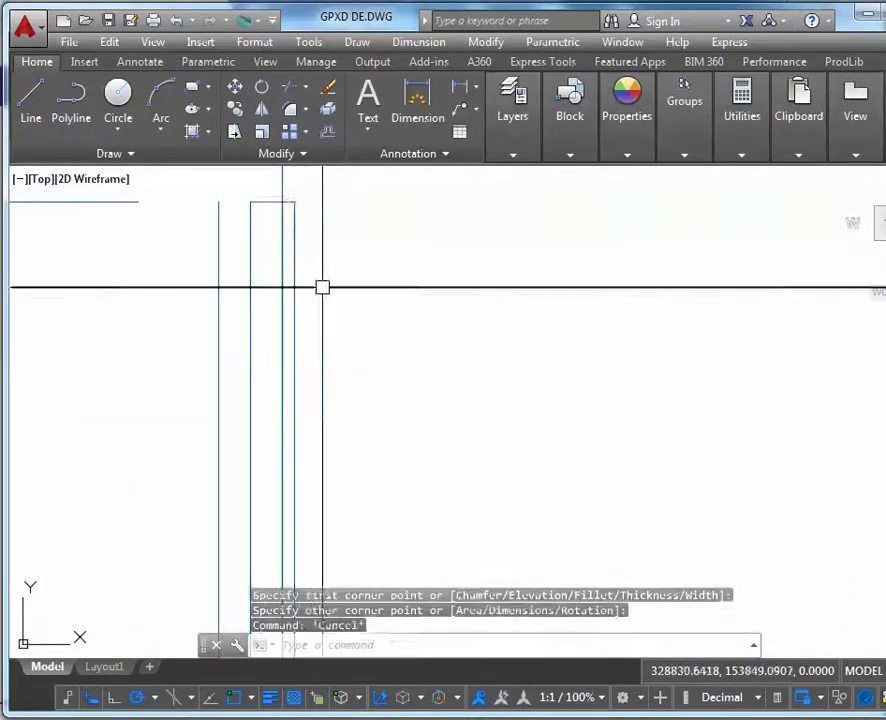
{"action": "left_click", "coordinate": [293, 224]}
{"action": "scroll", "coordinate": [366, 405], "scroll_direction": "down", "scroll_amount": 2}
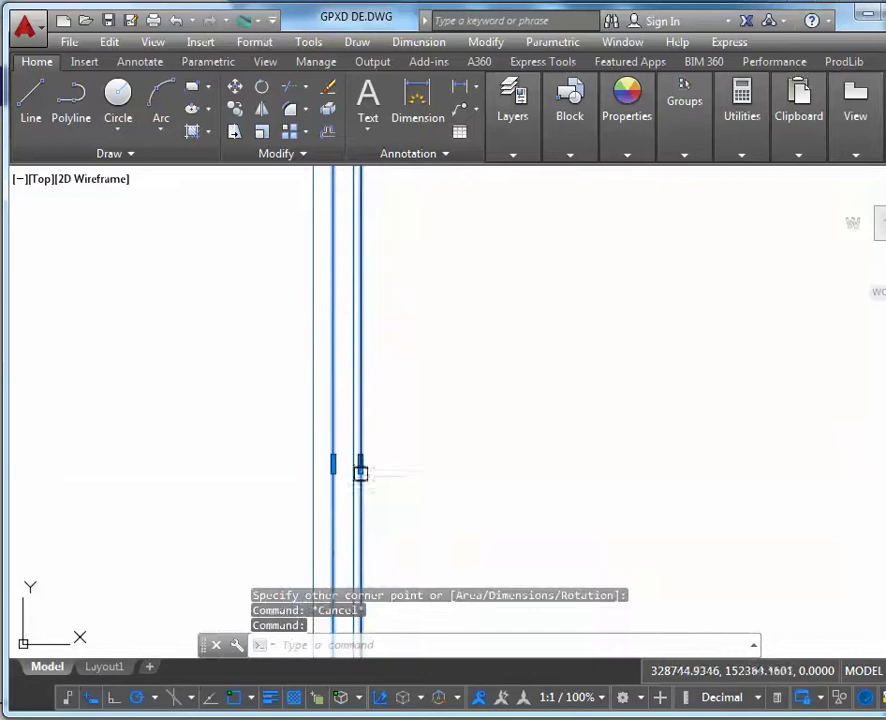
{"action": "left_click", "coordinate": [360, 466]}
{"action": "key", "text": "Escape"}
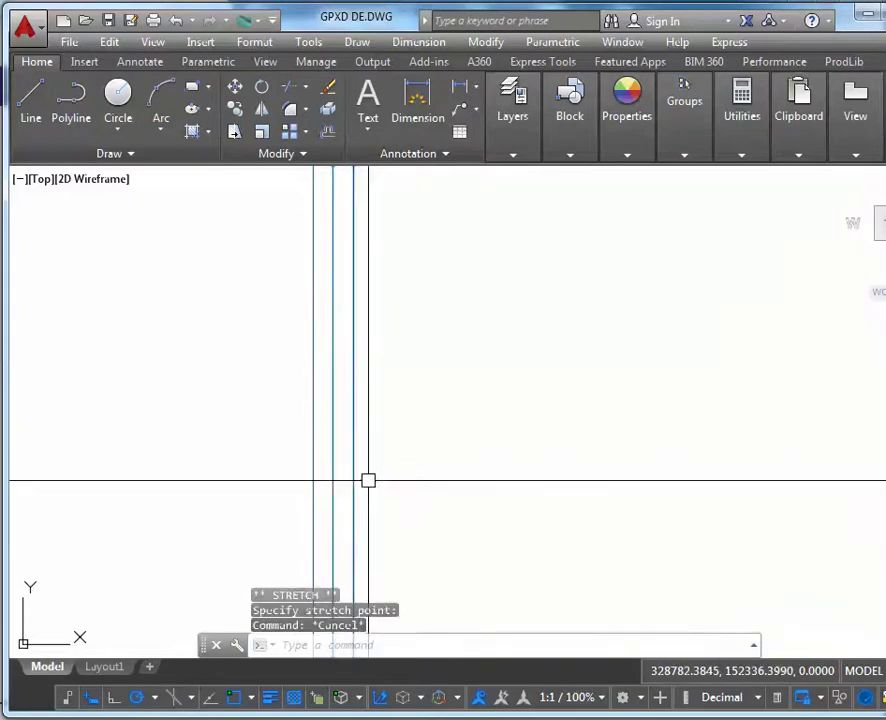
Hatch the narrow rectangle at axis C with the ANSI31 pattern and select the new hatch.
{"action": "type", "text": "h"}
{"action": "key", "text": "Return"}
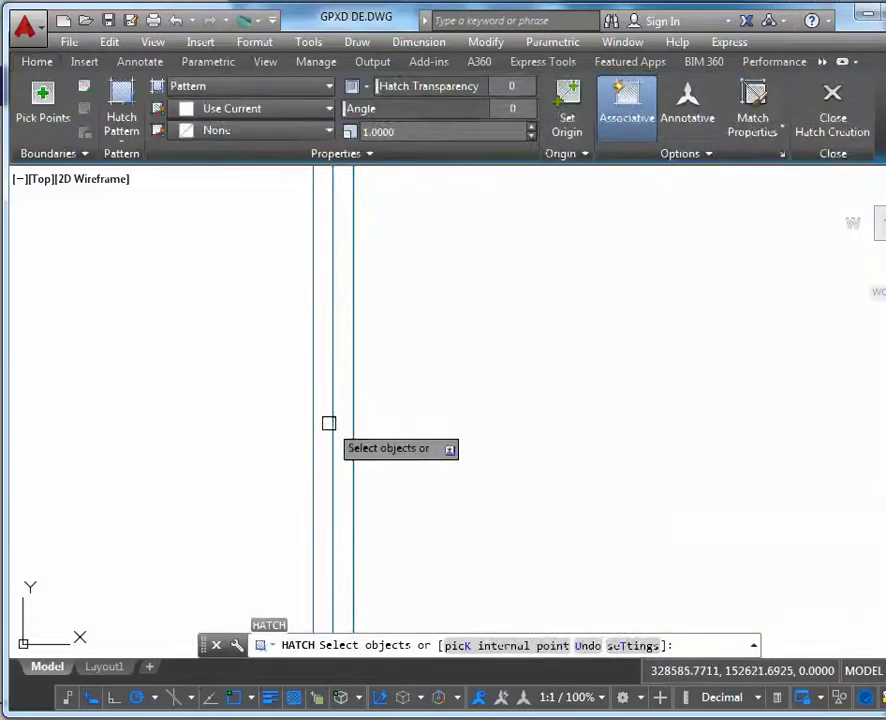
{"action": "left_click", "coordinate": [331, 421]}
{"action": "key", "text": "Return"}
{"action": "left_click", "coordinate": [358, 292]}
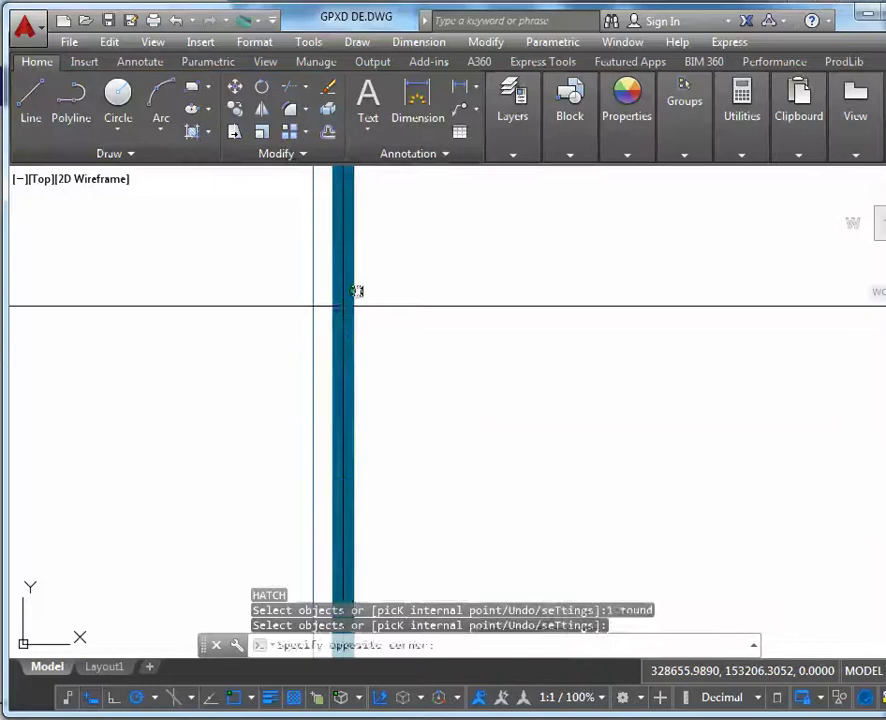
{"action": "left_click", "coordinate": [346, 310]}
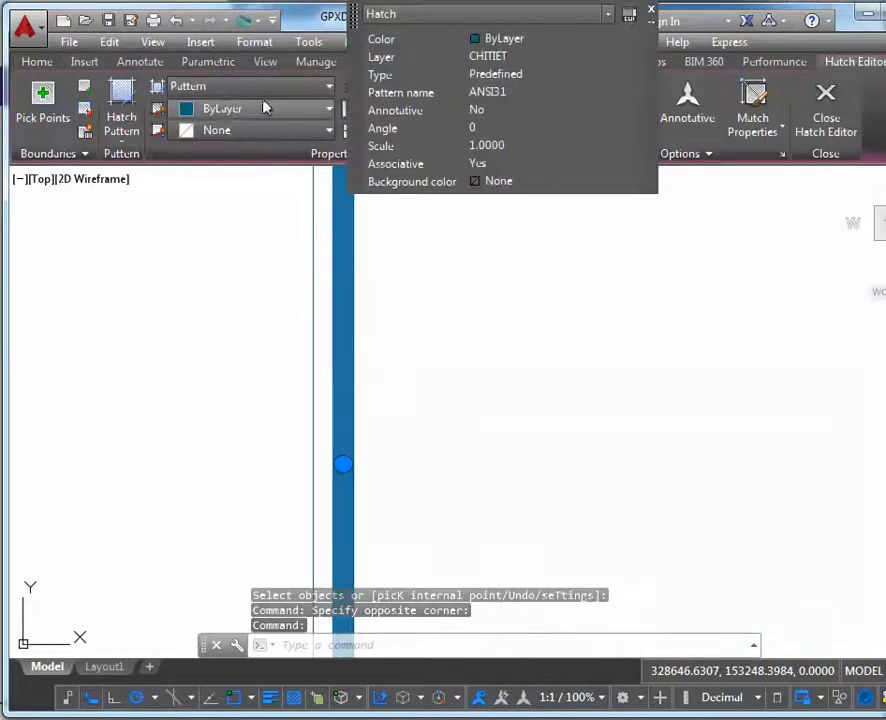
{"action": "left_click", "coordinate": [307, 88]}
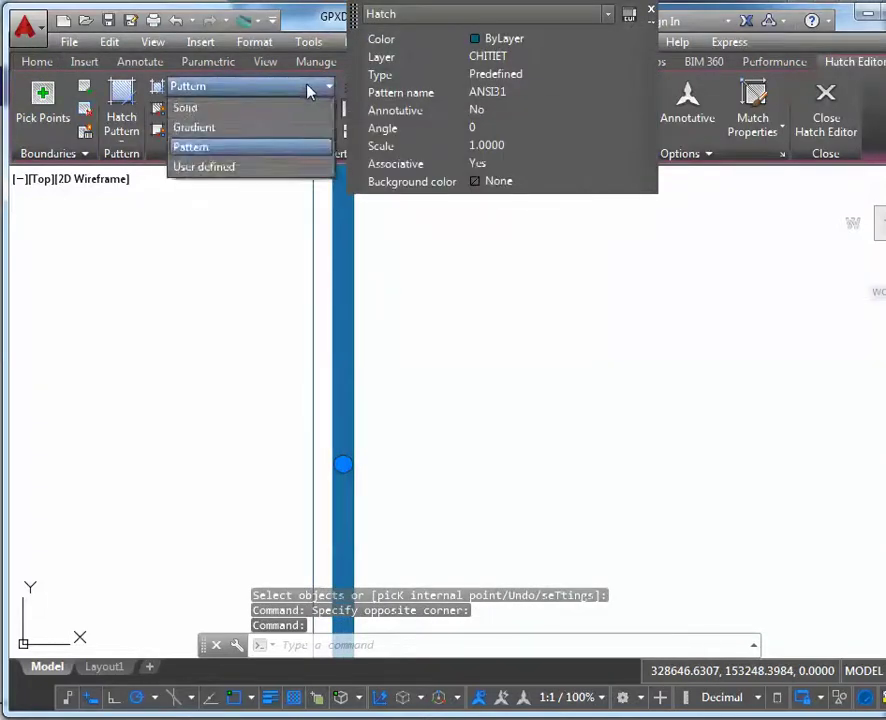
{"action": "left_click", "coordinate": [307, 88]}
{"action": "left_click", "coordinate": [610, 452]}
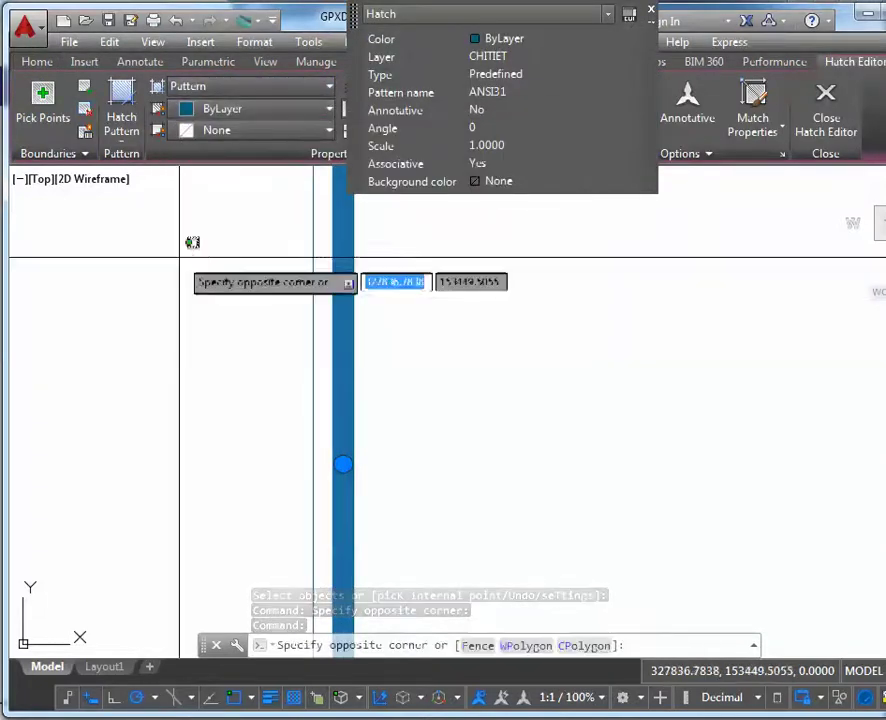
{"action": "key", "text": "Escape"}
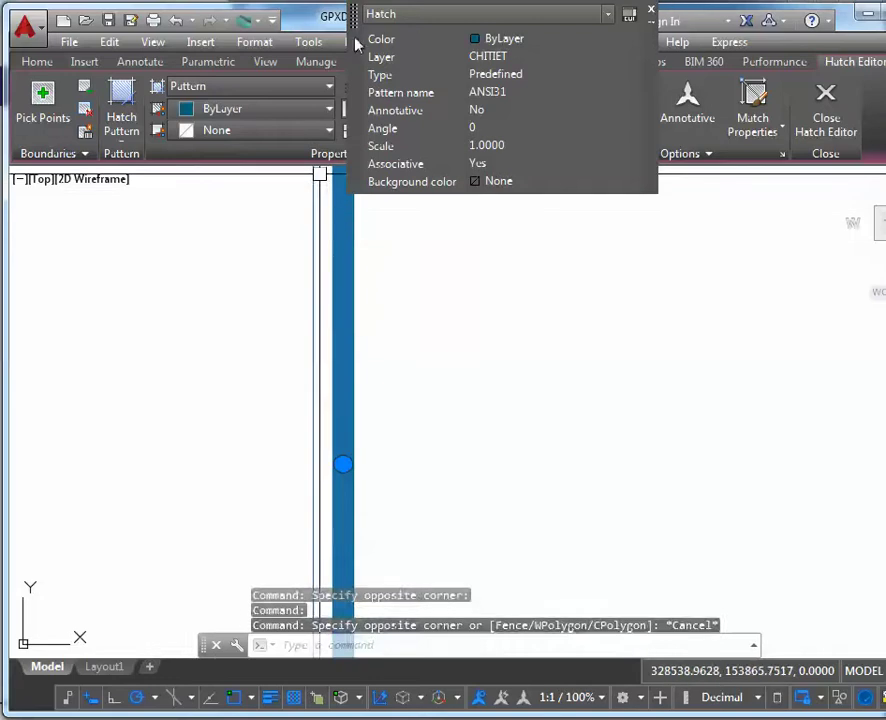
Try scales of 100 and 200 for the wall hatch at axis C.
{"action": "left_click_drag", "start_coordinate": [353, 30], "coordinate": [439, 177]}
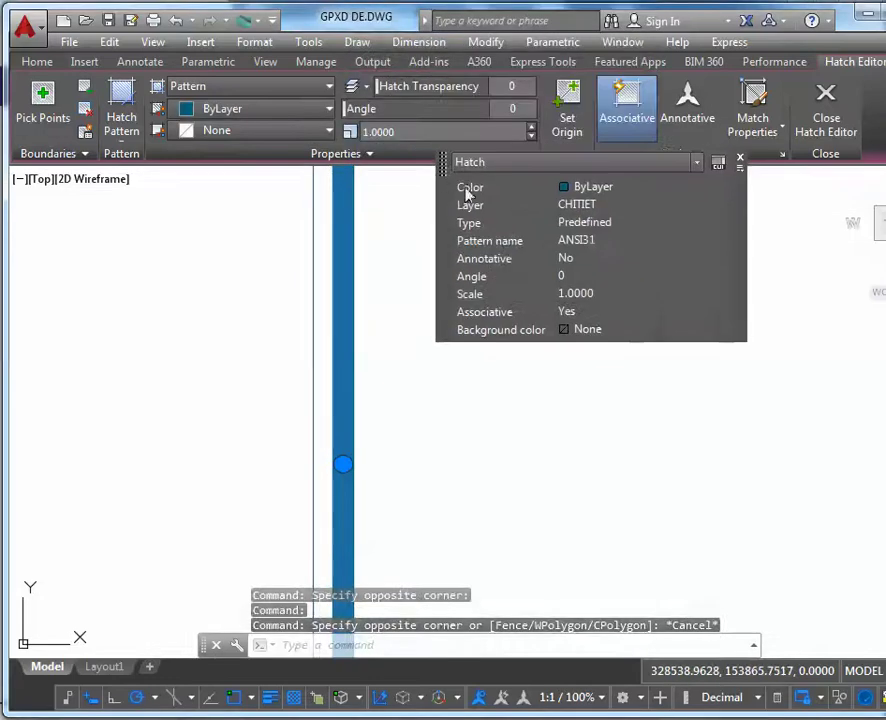
{"action": "left_click", "coordinate": [596, 294]}
{"action": "type", "text": "100"}
{"action": "key", "text": "Return"}
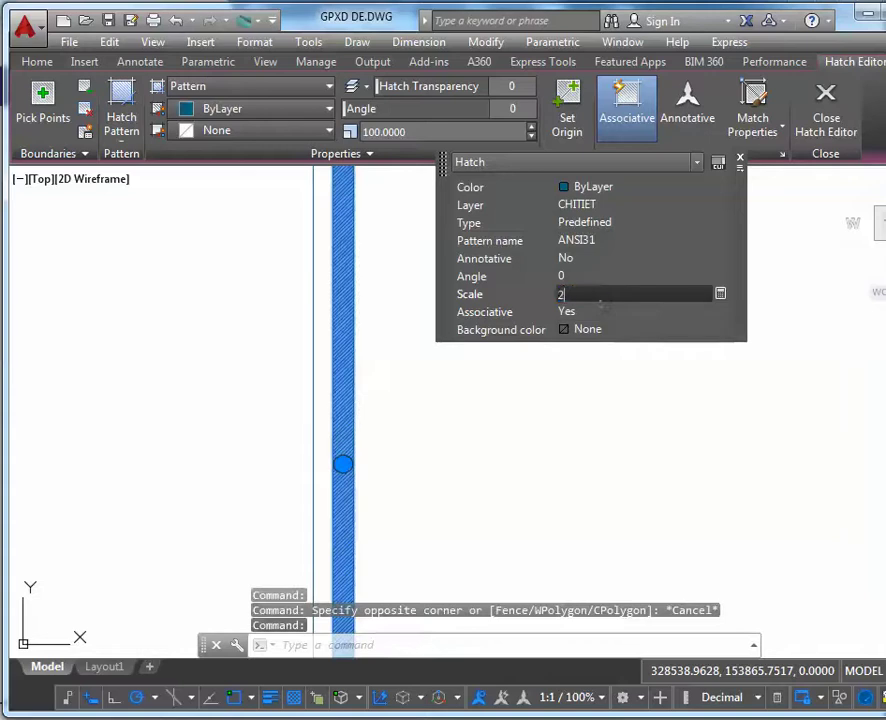
{"action": "key", "text": "Return"}
Make the wall hatch at axis C non-associative and set its scale to 500.
{"action": "left_click", "coordinate": [598, 311]}
{"action": "left_click", "coordinate": [570, 347]}
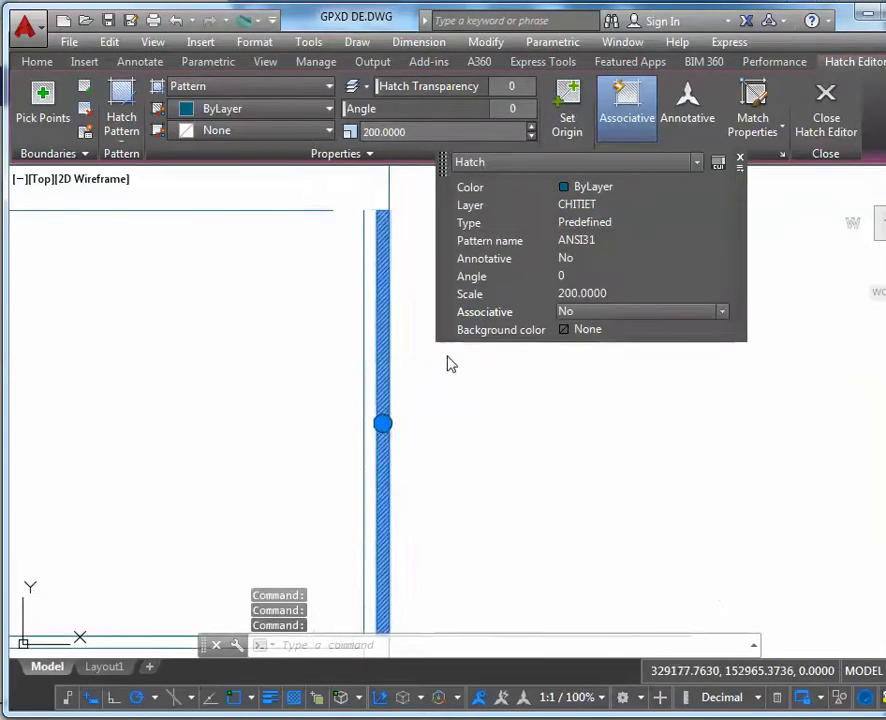
{"action": "left_click", "coordinate": [599, 294]}
{"action": "type", "text": "50"}
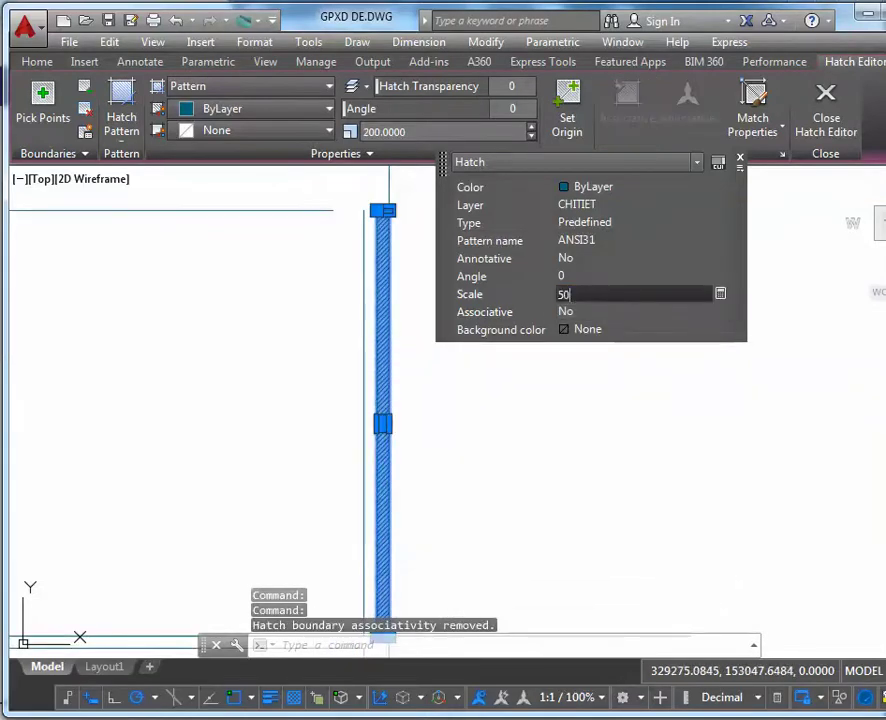
{"action": "type", "text": "0"}
{"action": "key", "text": "Return"}
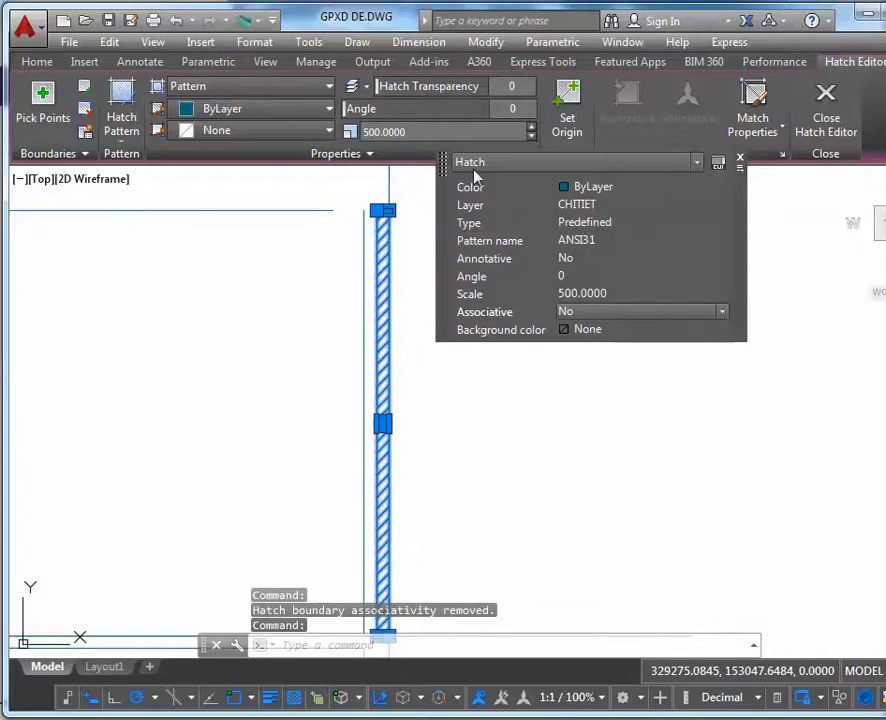
{"action": "left_click", "coordinate": [741, 161]}
{"action": "key", "text": "Escape"}
{"action": "scroll", "coordinate": [660, 303], "scroll_direction": "down", "scroll_amount": 4}
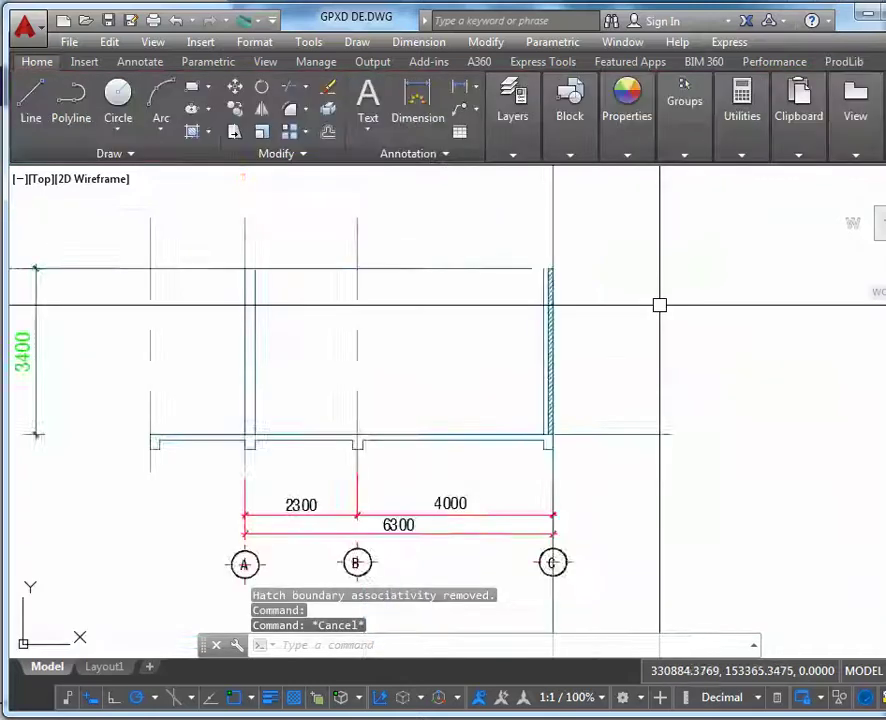
Examine the WC partition, its door, the stair and the nearby dimensions at axis C in the ground floor plan.
{"action": "scroll", "coordinate": [690, 433], "scroll_direction": "up", "scroll_amount": 5}
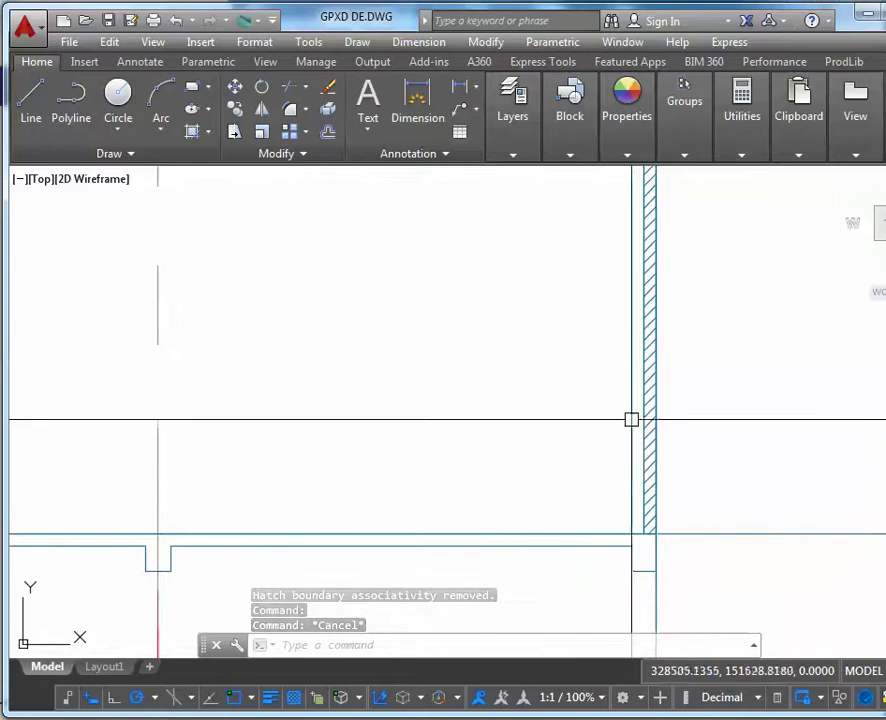
{"action": "scroll", "coordinate": [631, 255], "scroll_direction": "down", "scroll_amount": 8}
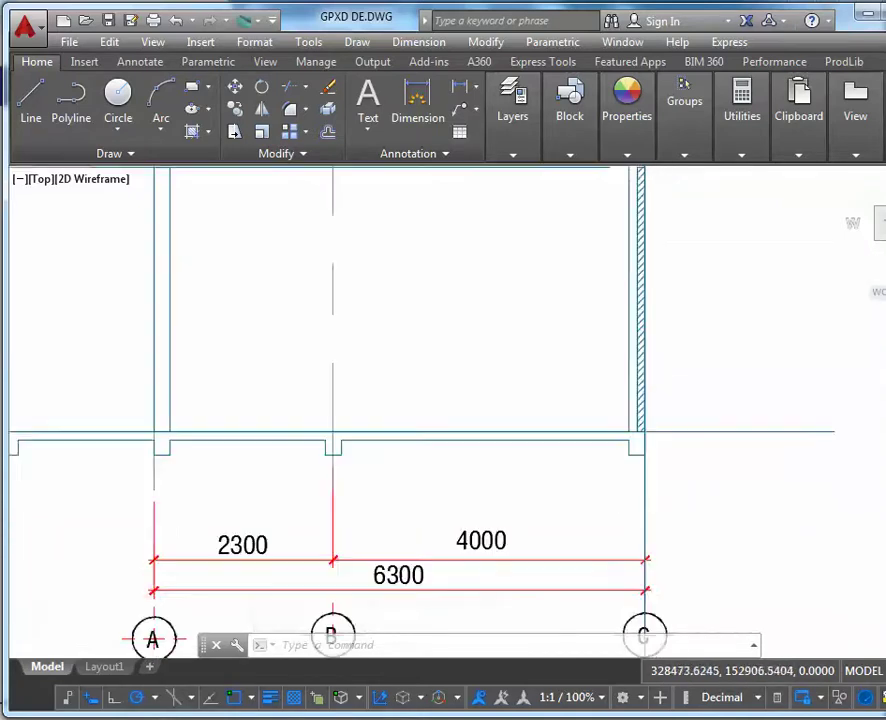
{"action": "scroll", "coordinate": [608, 433], "scroll_direction": "up", "scroll_amount": 10}
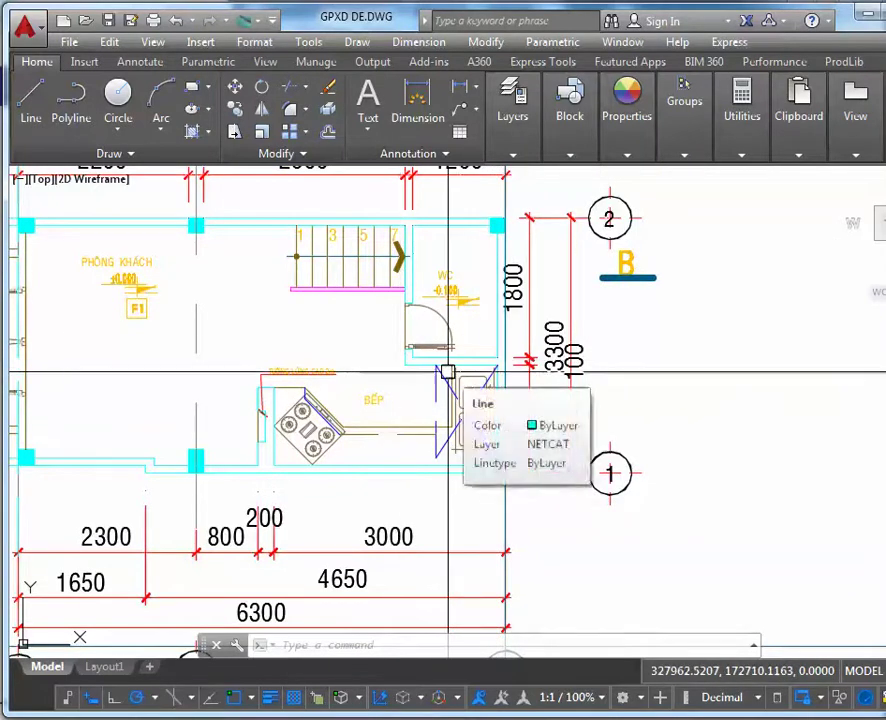
{"action": "middle_click_drag", "start_coordinate": [502, 268], "coordinate": [562, 283]}
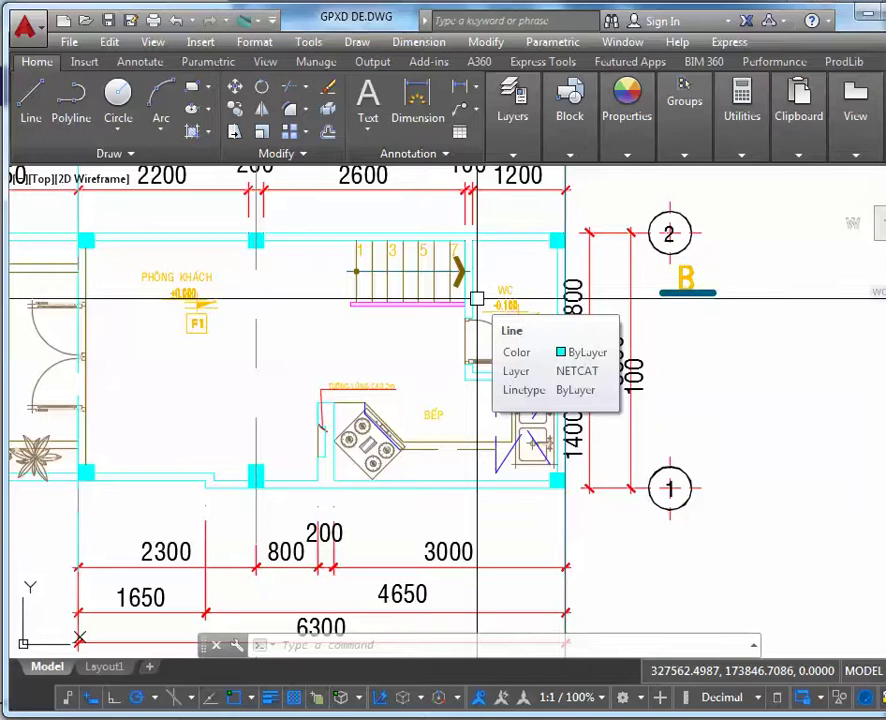
{"action": "middle_click_drag", "start_coordinate": [492, 294], "coordinate": [498, 319]}
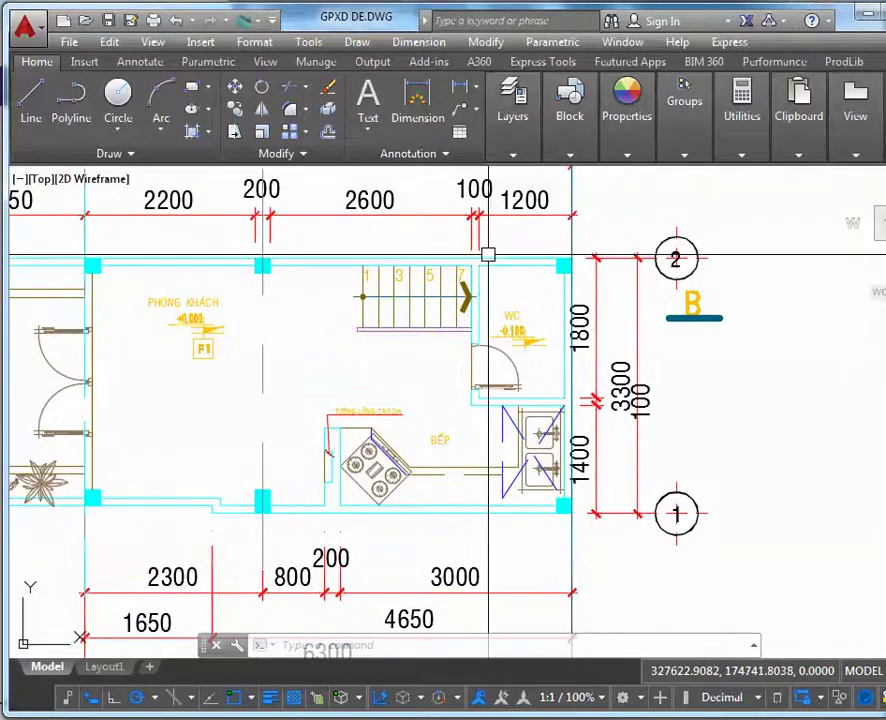
{"action": "scroll", "coordinate": [487, 254], "scroll_direction": "down", "scroll_amount": 4}
{"action": "mouse_move", "coordinate": [487, 254]}
{"action": "middle_mouse_down"}
{"action": "mouse_move", "coordinate": [544, 220]}
{"action": "mouse_move", "coordinate": [552, 292]}
{"action": "mouse_move", "coordinate": [528, 247]}
{"action": "middle_mouse_up"}
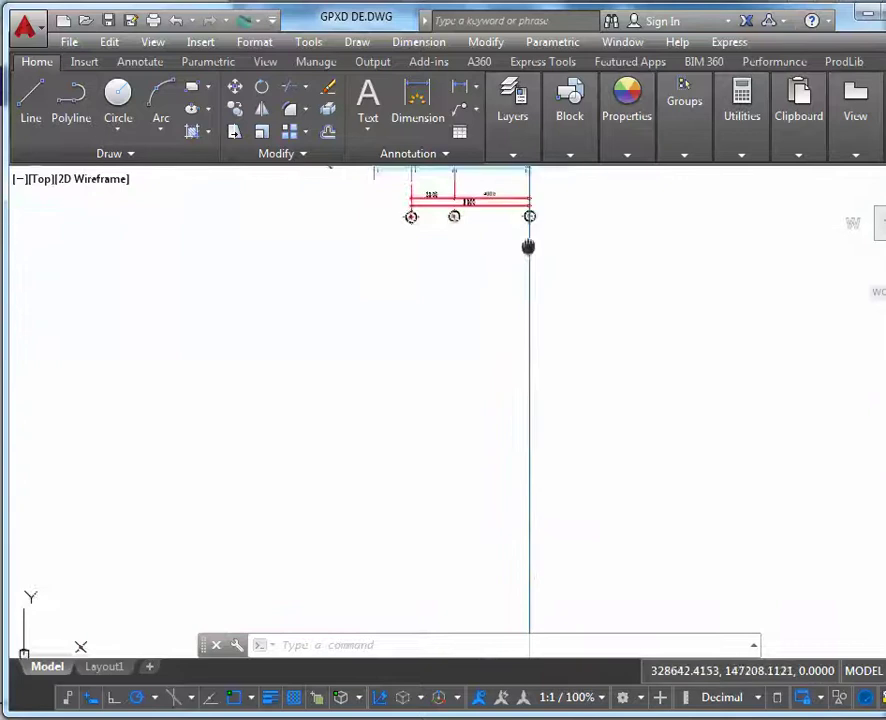
Copy the hatched wall and its outline at axis C horizontally by 1200 toward axis B.
{"action": "scroll", "coordinate": [528, 247], "scroll_direction": "up", "scroll_amount": 4}
{"action": "scroll", "coordinate": [544, 302], "scroll_direction": "up", "scroll_amount": 4}
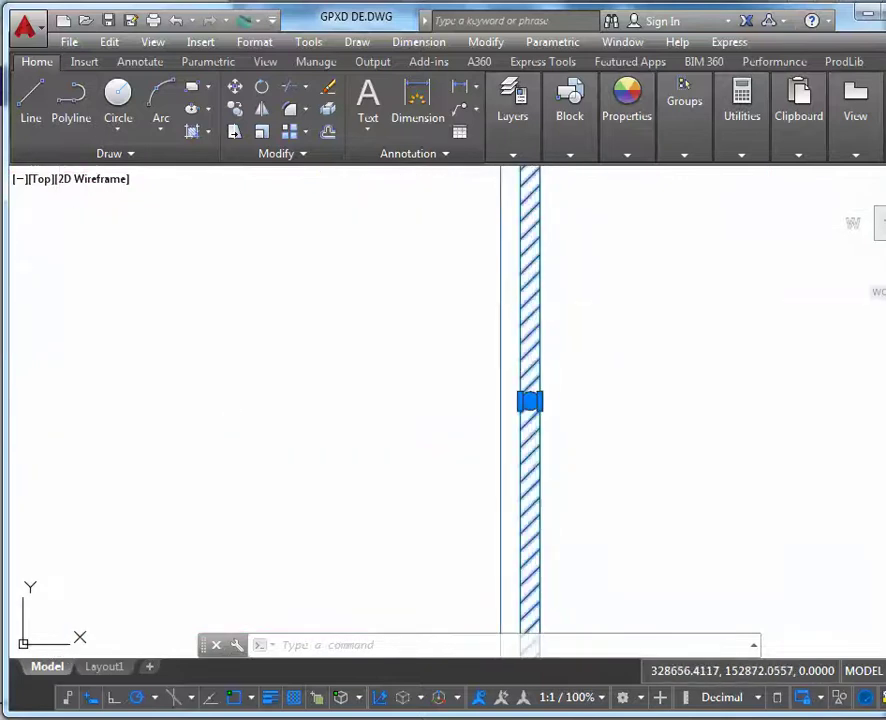
{"action": "scroll", "coordinate": [508, 338], "scroll_direction": "up", "scroll_amount": 5}
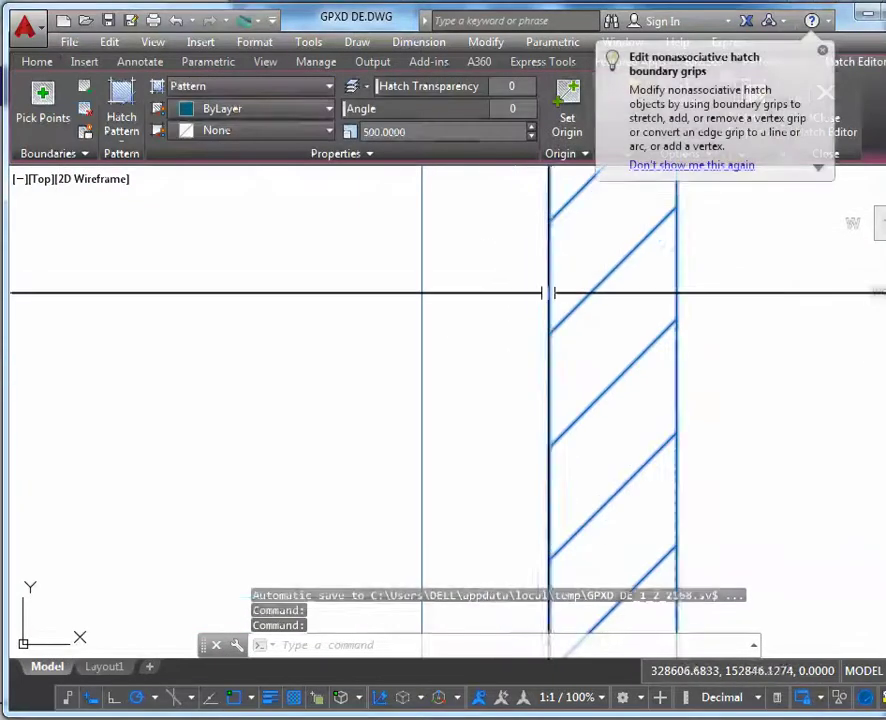
{"action": "scroll", "coordinate": [548, 293], "scroll_direction": "down", "scroll_amount": 5}
{"action": "left_click", "coordinate": [553, 345]}
{"action": "type", "text": "co"}
{"action": "key", "text": "Return"}
{"action": "left_click", "coordinate": [667, 340]}
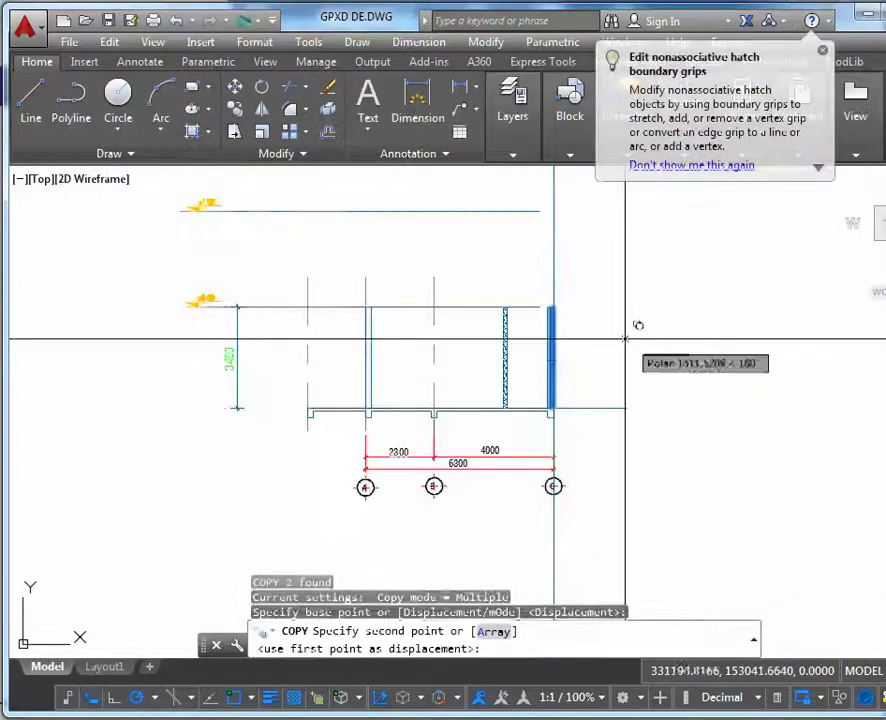
{"action": "type", "text": "1200"}
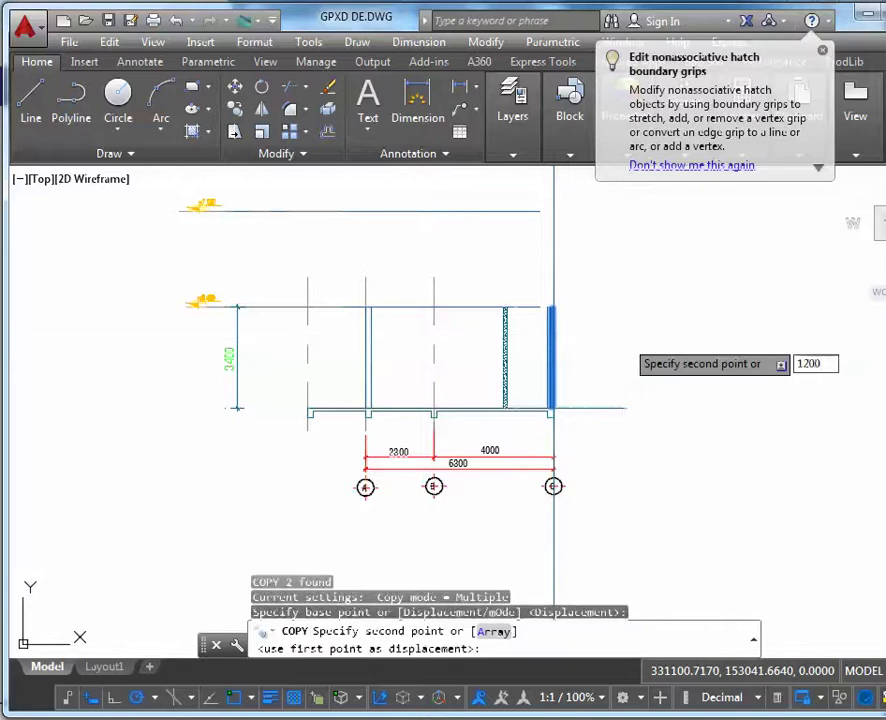
{"action": "key", "text": "Return"}
{"action": "key", "text": "Escape"}
Draw a horizontal construction line through the WC door opening in the ground floor plan.
{"action": "middle_click_drag", "start_coordinate": [626, 339], "coordinate": [489, 485]}
{"action": "scroll", "coordinate": [493, 311], "scroll_direction": "down", "scroll_amount": 4}
{"action": "scroll", "coordinate": [490, 262], "scroll_direction": "up", "scroll_amount": 4}
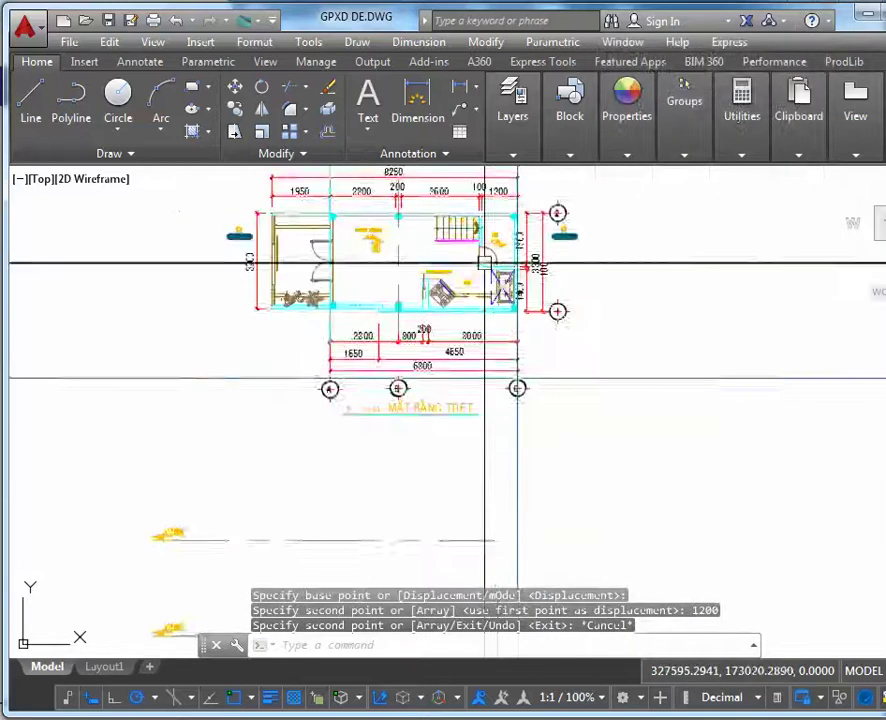
{"action": "middle_click_drag", "start_coordinate": [490, 260], "coordinate": [477, 341]}
{"action": "type", "text": "xl"}
{"action": "key", "text": "Return"}
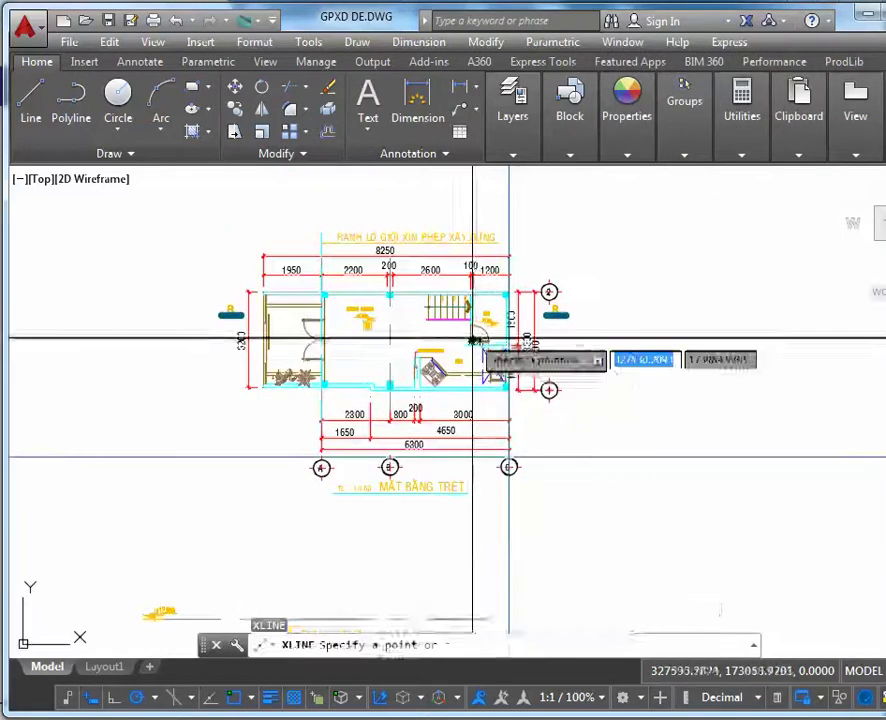
{"action": "scroll", "coordinate": [478, 330], "scroll_direction": "up", "scroll_amount": 8}
{"action": "left_click", "coordinate": [457, 264]}
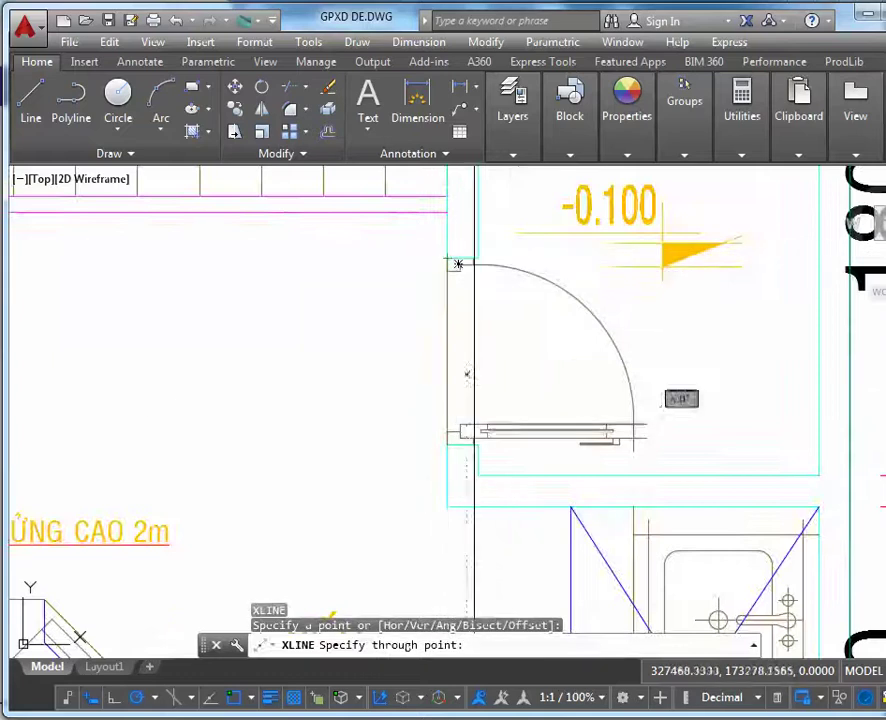
{"action": "left_click", "coordinate": [454, 424]}
{"action": "key", "text": "Return"}
Draw a vertical construction line along the stair-side face of the WC partition, from its lower outer corner in the ground floor plan.
{"action": "scroll", "coordinate": [458, 437], "scroll_direction": "down", "scroll_amount": 6}
{"action": "middle_click_drag", "start_coordinate": [457, 437], "coordinate": [469, 282]}
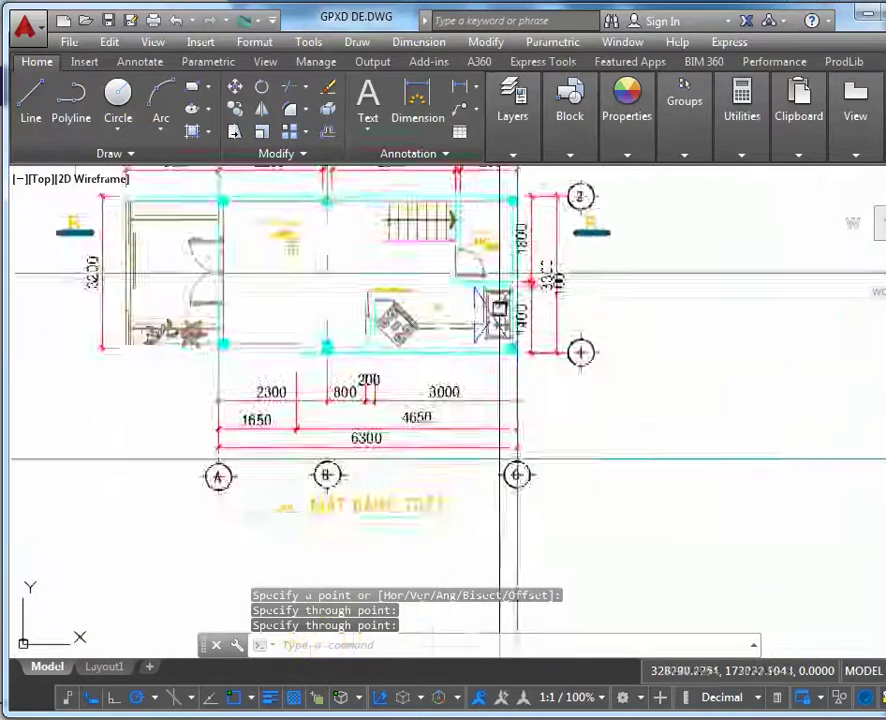
{"action": "scroll", "coordinate": [469, 282], "scroll_direction": "down", "scroll_amount": 2}
{"action": "scroll", "coordinate": [470, 260], "scroll_direction": "up", "scroll_amount": 6}
{"action": "type", "text": "xl"}
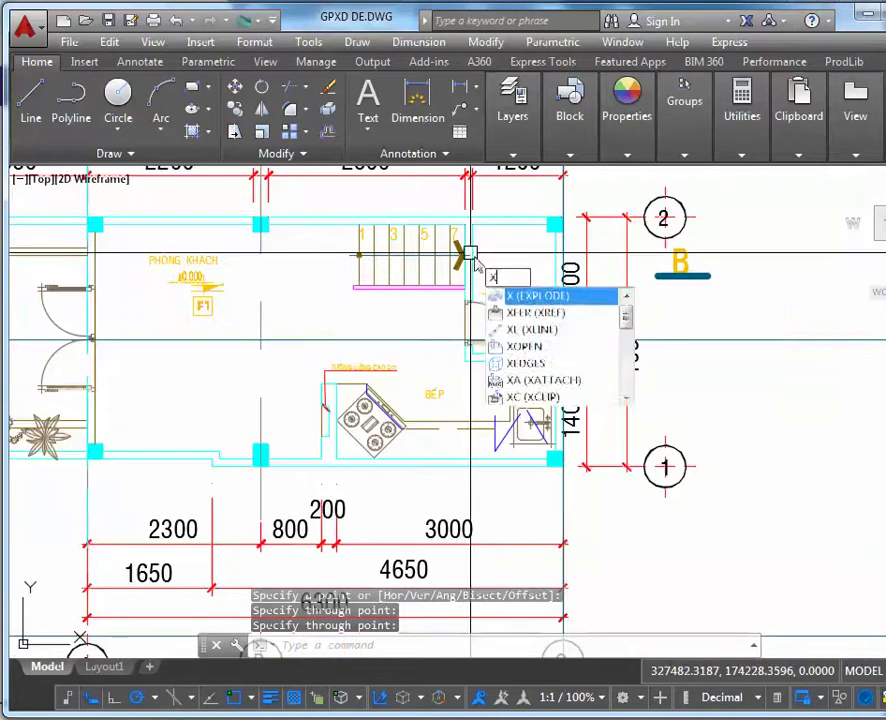
{"action": "key", "text": "Return"}
{"action": "scroll", "coordinate": [485, 324], "scroll_direction": "up", "scroll_amount": 5}
{"action": "left_click", "coordinate": [423, 401]}
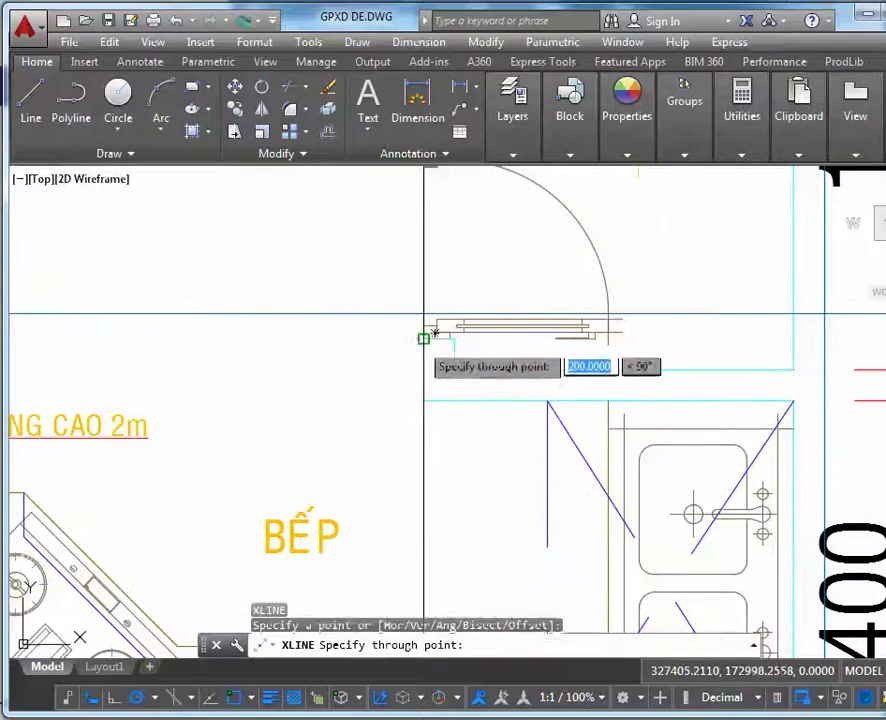
{"action": "left_click", "coordinate": [425, 336]}
{"action": "key", "text": "Return"}
Compare the copied wall in the section with the vertical construction line and the WC partition beside the stair in the plan.
{"action": "scroll", "coordinate": [425, 336], "scroll_direction": "down", "scroll_amount": 5}
{"action": "scroll", "coordinate": [500, 394], "scroll_direction": "down", "scroll_amount": 2}
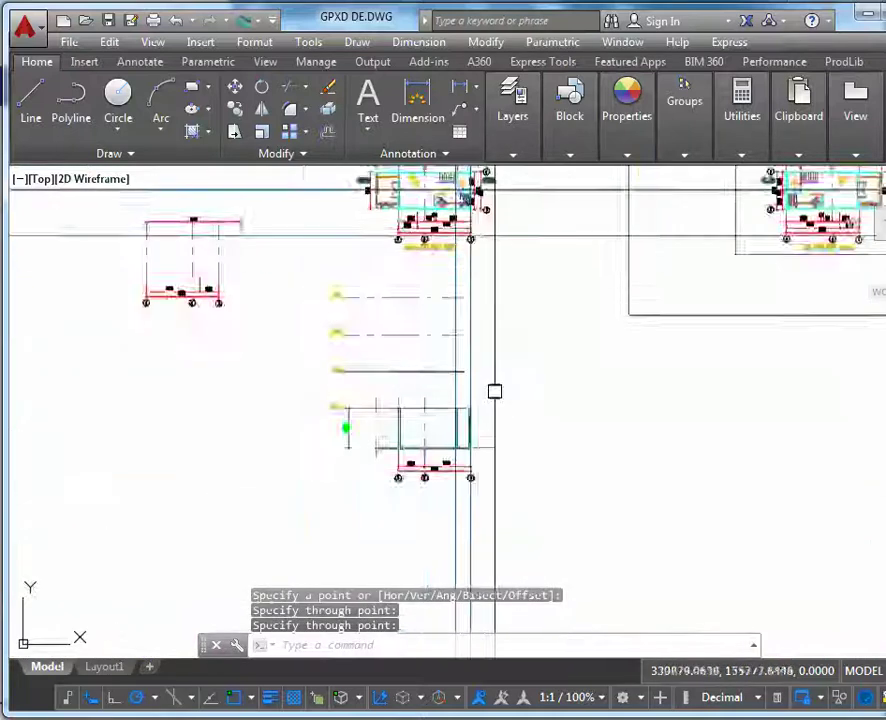
{"action": "scroll", "coordinate": [424, 454], "scroll_direction": "up", "scroll_amount": 6}
{"action": "middle_click_drag", "start_coordinate": [424, 454], "coordinate": [424, 330]}
{"action": "scroll", "coordinate": [317, 321], "scroll_direction": "up", "scroll_amount": 6}
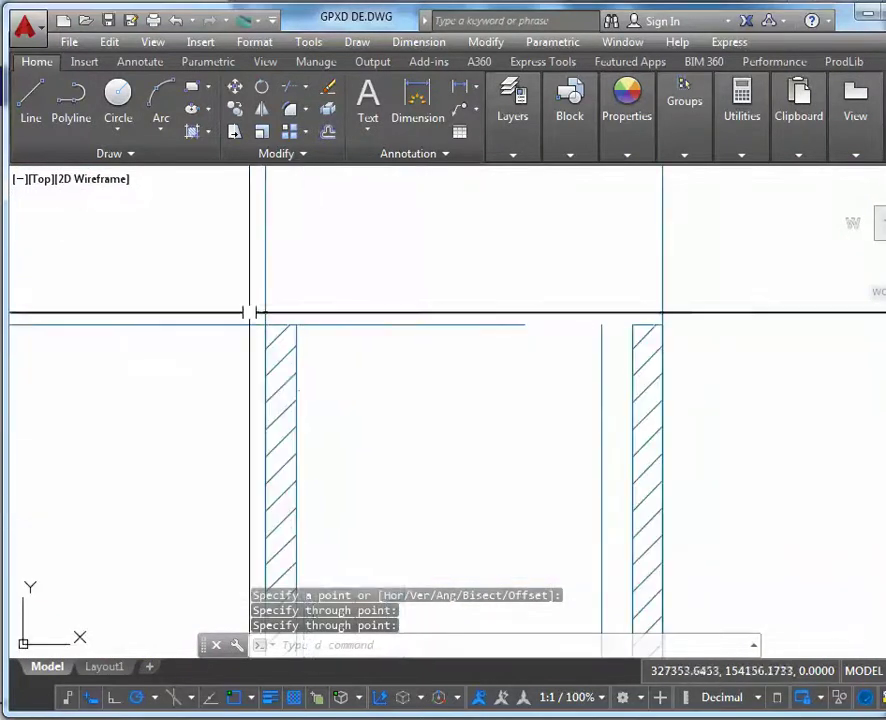
{"action": "scroll", "coordinate": [306, 386], "scroll_direction": "down", "scroll_amount": 6}
{"action": "middle_click_drag", "start_coordinate": [316, 364], "coordinate": [361, 258]}
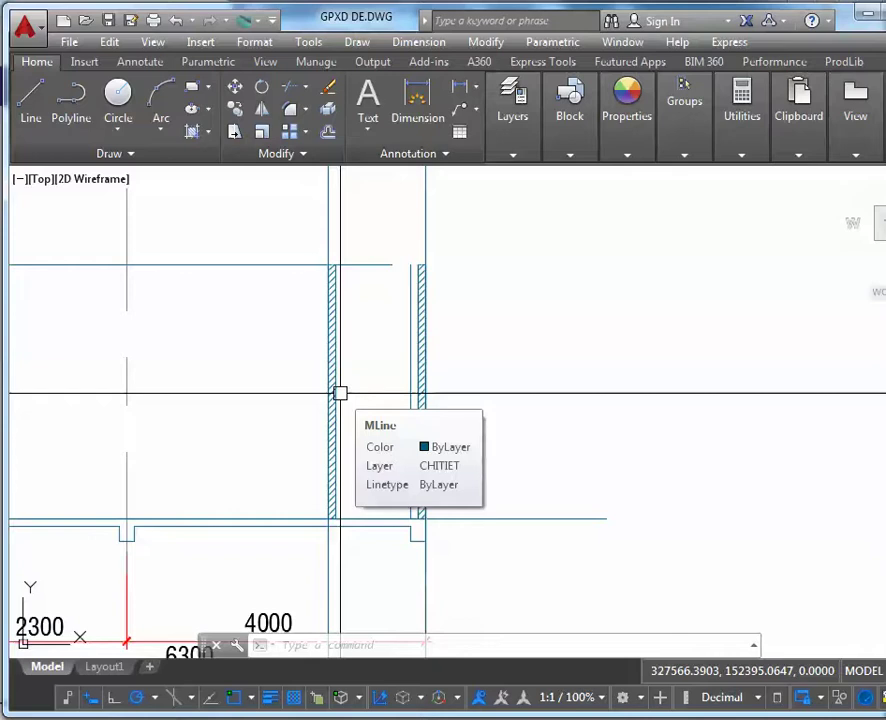
{"action": "scroll", "coordinate": [340, 393], "scroll_direction": "down", "scroll_amount": 5}
{"action": "scroll", "coordinate": [368, 518], "scroll_direction": "up", "scroll_amount": 6}
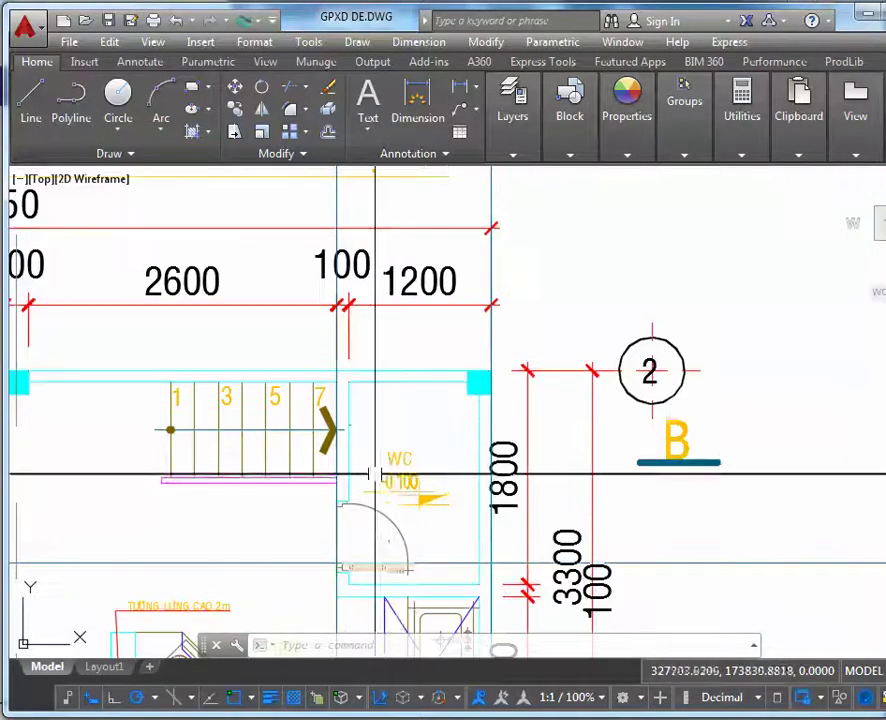
{"action": "scroll", "coordinate": [336, 450], "scroll_direction": "up", "scroll_amount": 6}
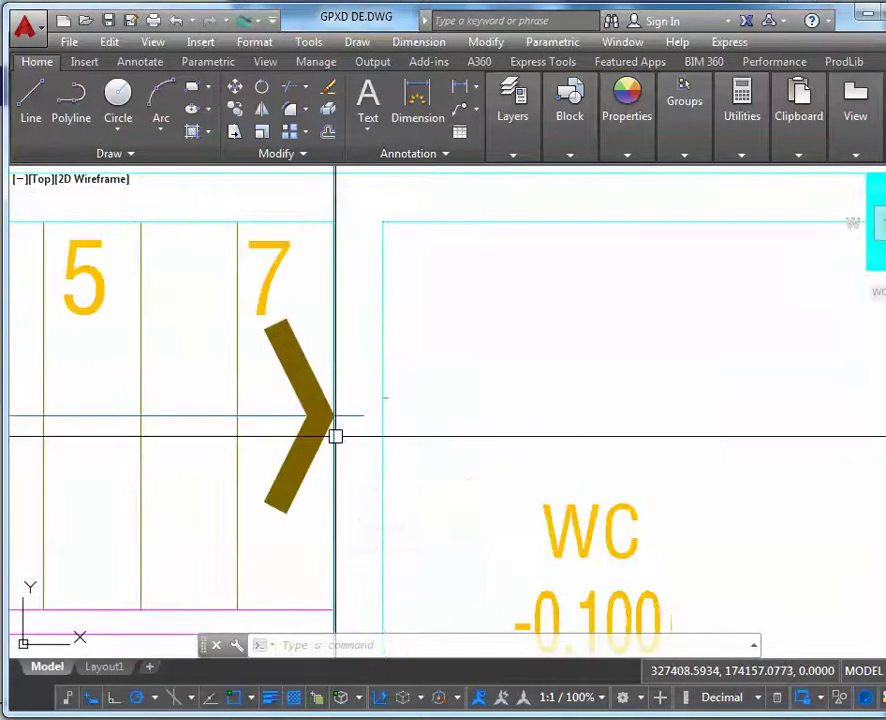
Examine the staircase layout and tread numbering beside the WC in the second-floor plan (MẶT BẰNG LẦU 2).
{"action": "scroll", "coordinate": [336, 436], "scroll_direction": "down", "scroll_amount": 4}
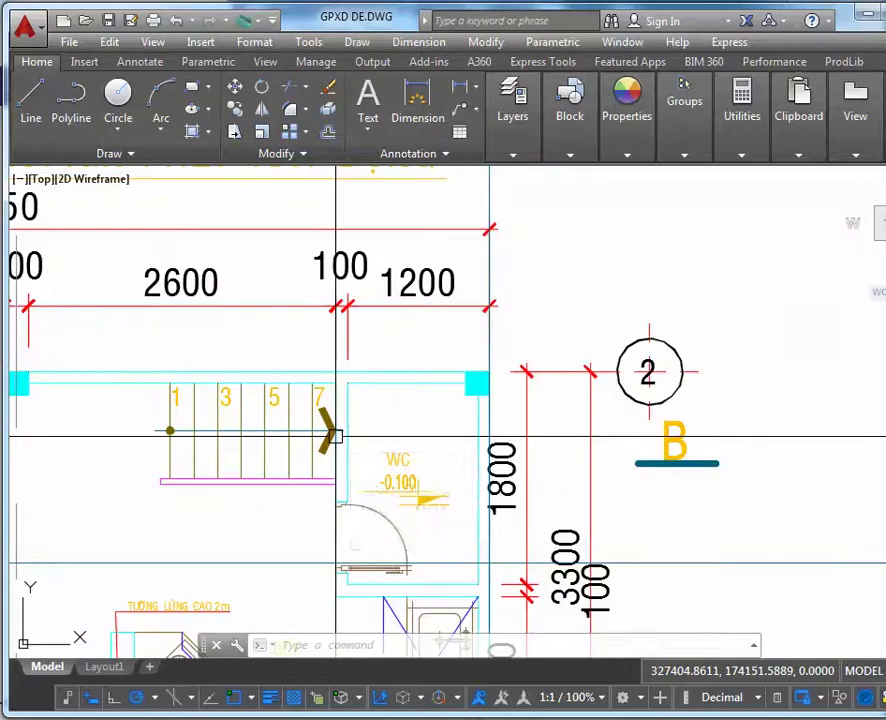
{"action": "scroll", "coordinate": [336, 436], "scroll_direction": "down", "scroll_amount": 3}
{"action": "scroll", "coordinate": [336, 436], "scroll_direction": "down", "scroll_amount": 5}
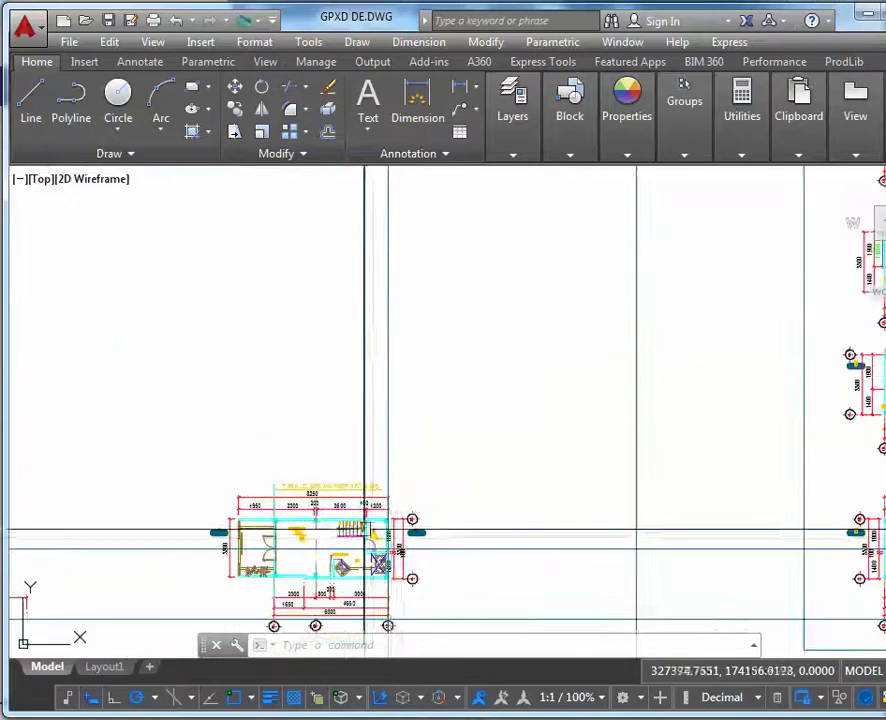
{"action": "scroll", "coordinate": [337, 403], "scroll_direction": "up", "scroll_amount": 5}
{"action": "scroll", "coordinate": [337, 403], "scroll_direction": "up", "scroll_amount": 6}
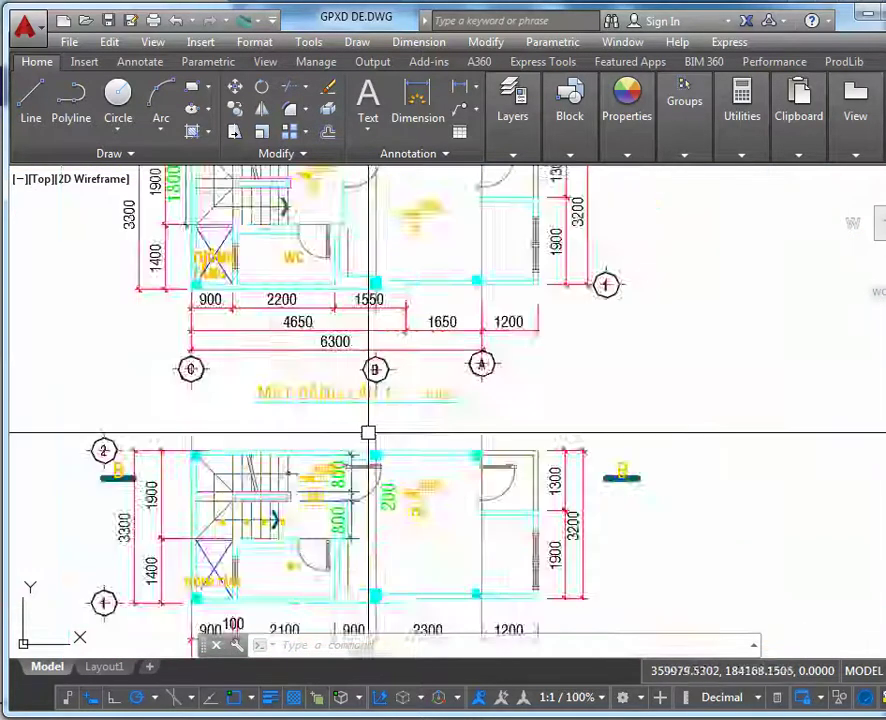
{"action": "middle_click_drag", "start_coordinate": [267, 495], "coordinate": [289, 358]}
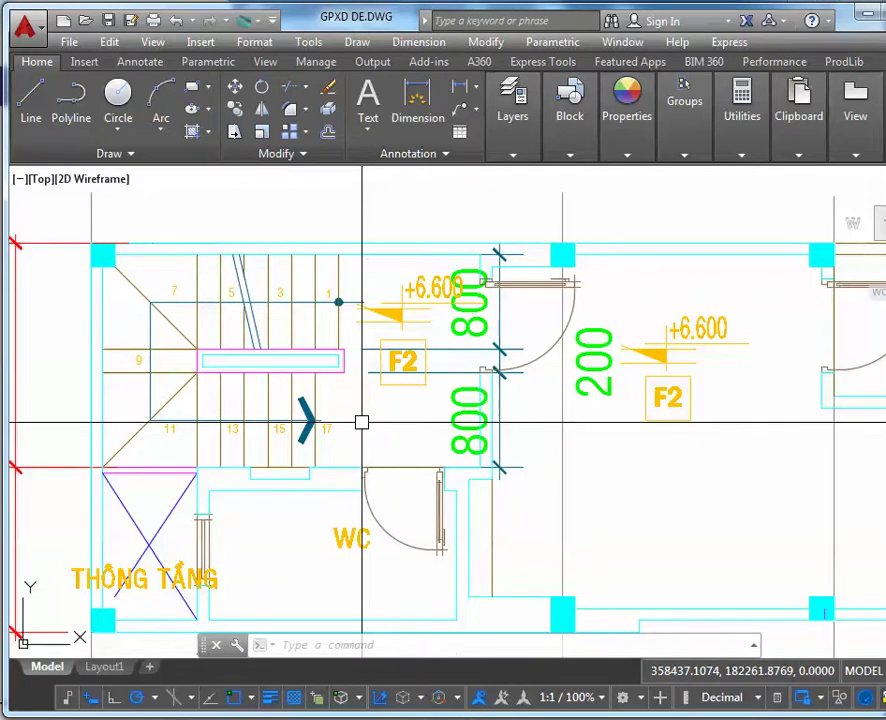
{"action": "scroll", "coordinate": [361, 423], "scroll_direction": "down", "scroll_amount": 5}
{"action": "scroll", "coordinate": [361, 423], "scroll_direction": "down", "scroll_amount": 3}
{"action": "middle_click_drag", "start_coordinate": [366, 424], "coordinate": [290, 420]}
{"action": "scroll", "coordinate": [296, 420], "scroll_direction": "up", "scroll_amount": 6}
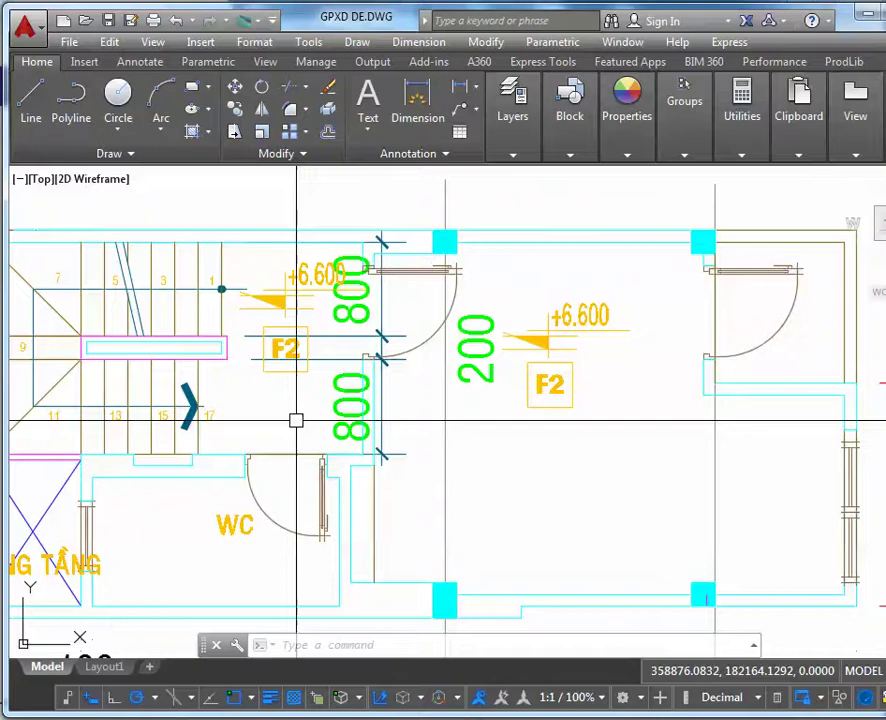
{"action": "scroll", "coordinate": [296, 420], "scroll_direction": "down", "scroll_amount": 6}
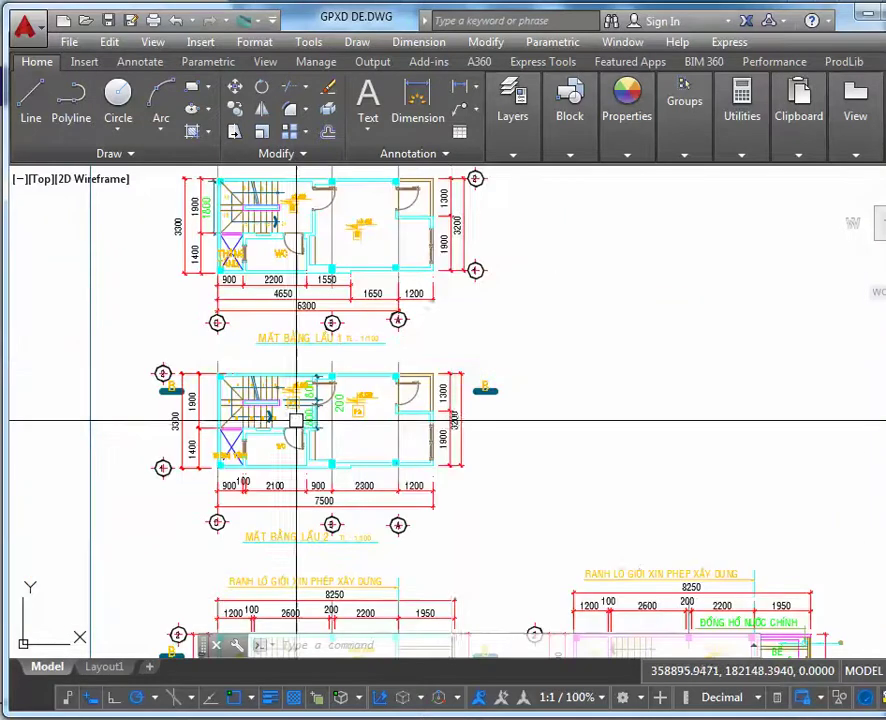
Examine the ground-floor stair flight in the finished reference section, including its first riser, steps and sloping slab.
{"action": "scroll", "coordinate": [686, 301], "scroll_direction": "down", "scroll_amount": 3}
{"action": "scroll", "coordinate": [686, 301], "scroll_direction": "up", "scroll_amount": 6}
{"action": "middle_click_drag", "start_coordinate": [686, 301], "coordinate": [580, 378]}
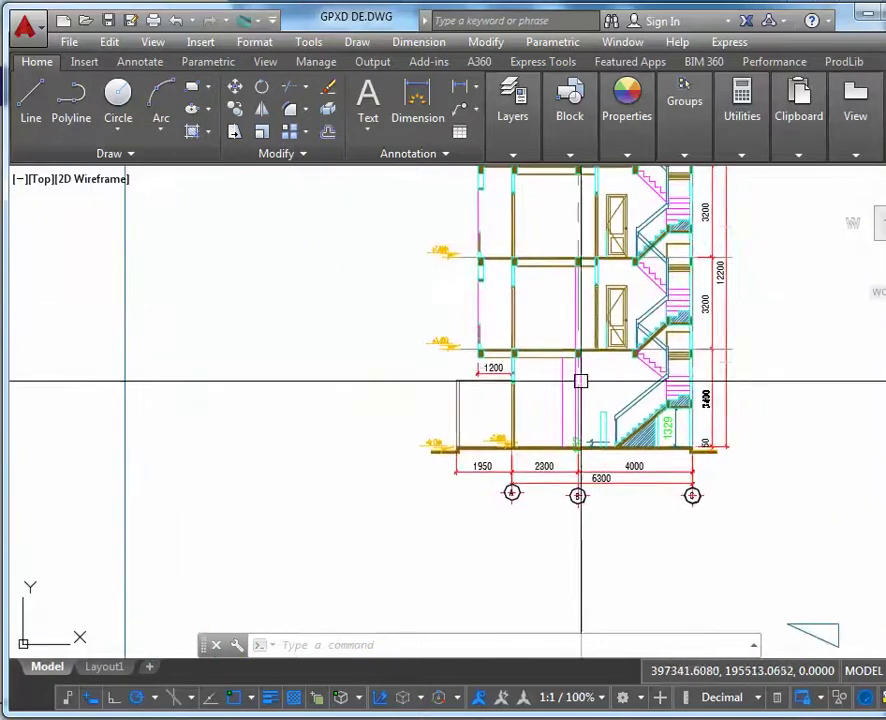
{"action": "scroll", "coordinate": [675, 401], "scroll_direction": "up", "scroll_amount": 6}
{"action": "scroll", "coordinate": [665, 437], "scroll_direction": "down", "scroll_amount": 4}
{"action": "scroll", "coordinate": [665, 437], "scroll_direction": "down", "scroll_amount": 8}
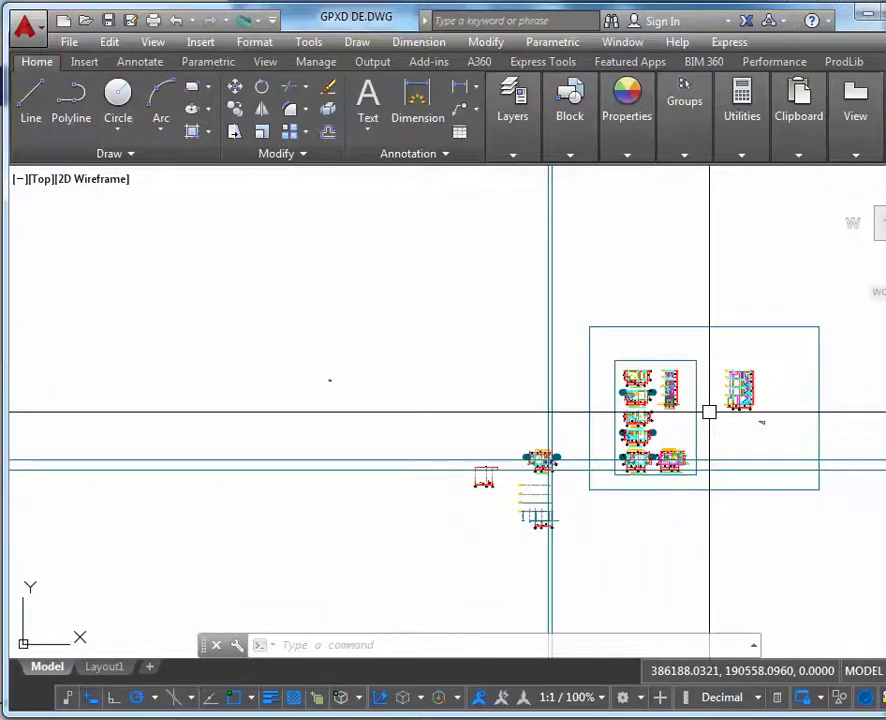
{"action": "scroll", "coordinate": [709, 411], "scroll_direction": "up", "scroll_amount": 6}
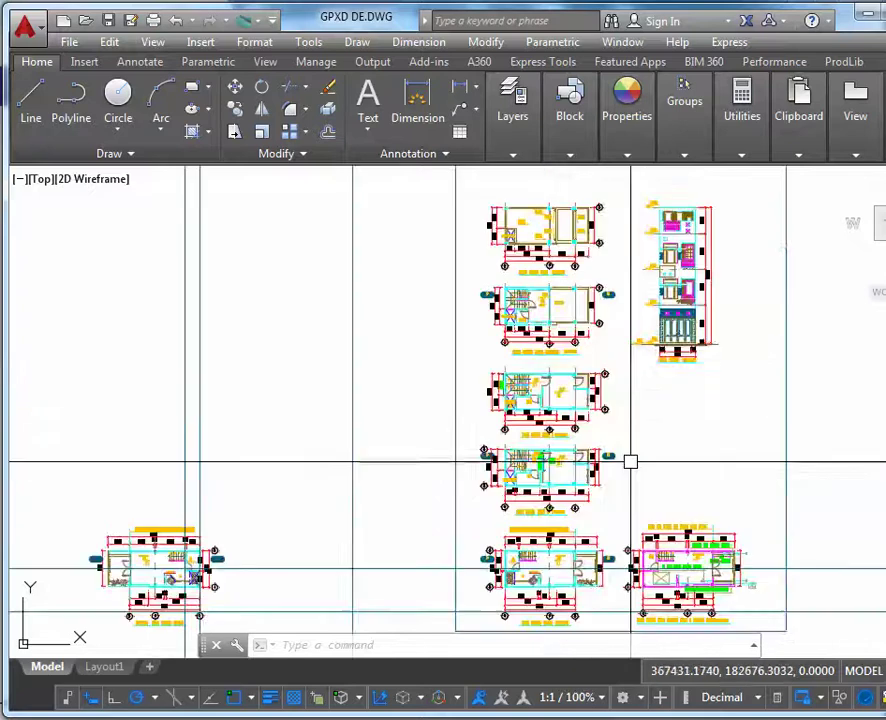
{"action": "middle_click_drag", "start_coordinate": [362, 522], "coordinate": [423, 432]}
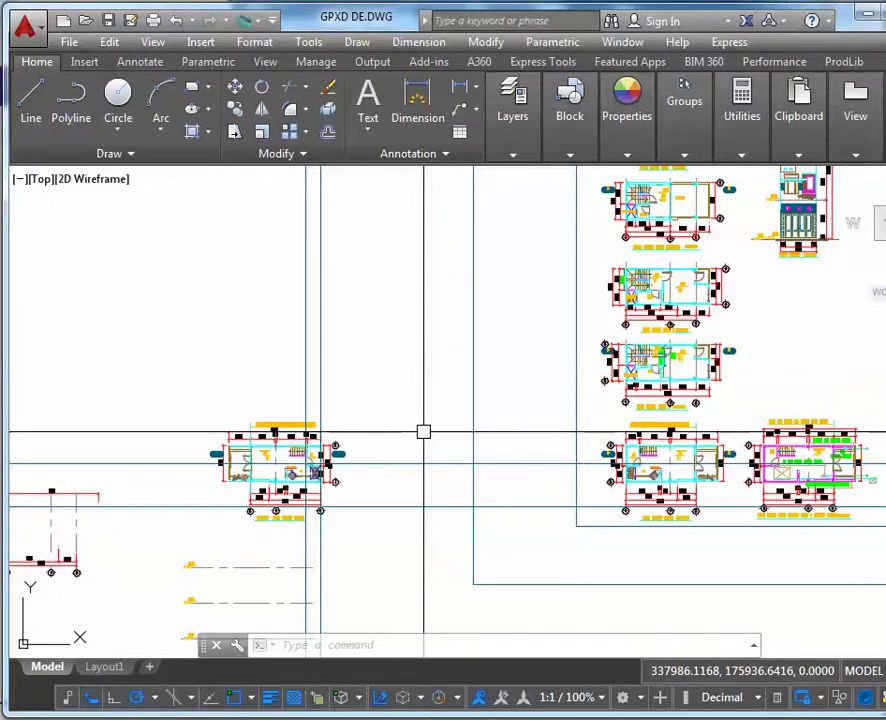
{"action": "middle_click_drag", "start_coordinate": [423, 432], "coordinate": [314, 457]}
{"action": "mouse_move", "coordinate": [559, 392]}
{"action": "middle_mouse_down"}
{"action": "mouse_move", "coordinate": [626, 341]}
{"action": "mouse_move", "coordinate": [284, 341]}
{"action": "middle_mouse_up"}
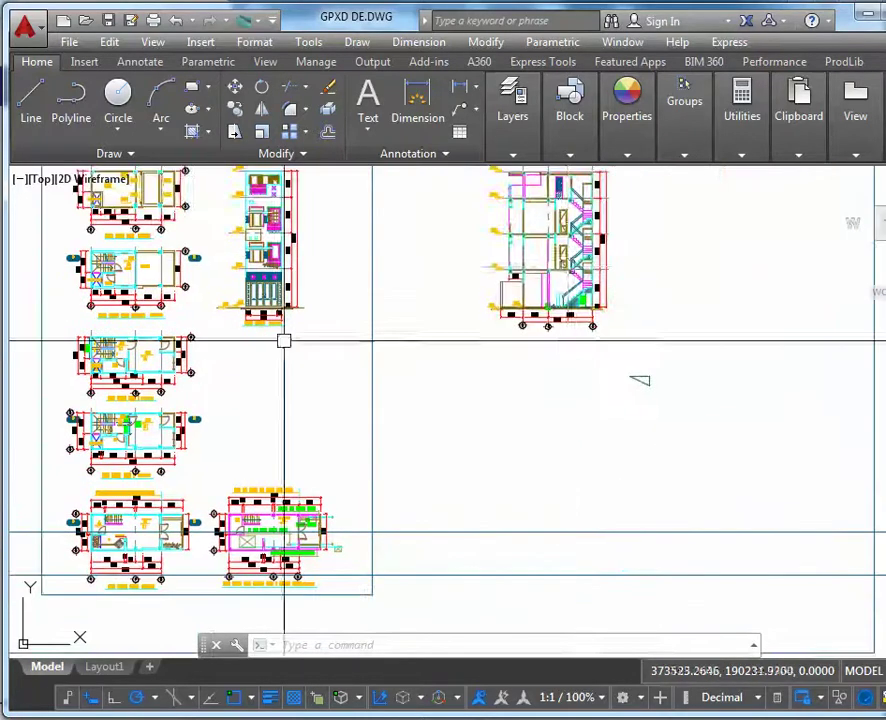
{"action": "scroll", "coordinate": [603, 277], "scroll_direction": "up", "scroll_amount": 8}
{"action": "scroll", "coordinate": [360, 460], "scroll_direction": "up", "scroll_amount": 2}
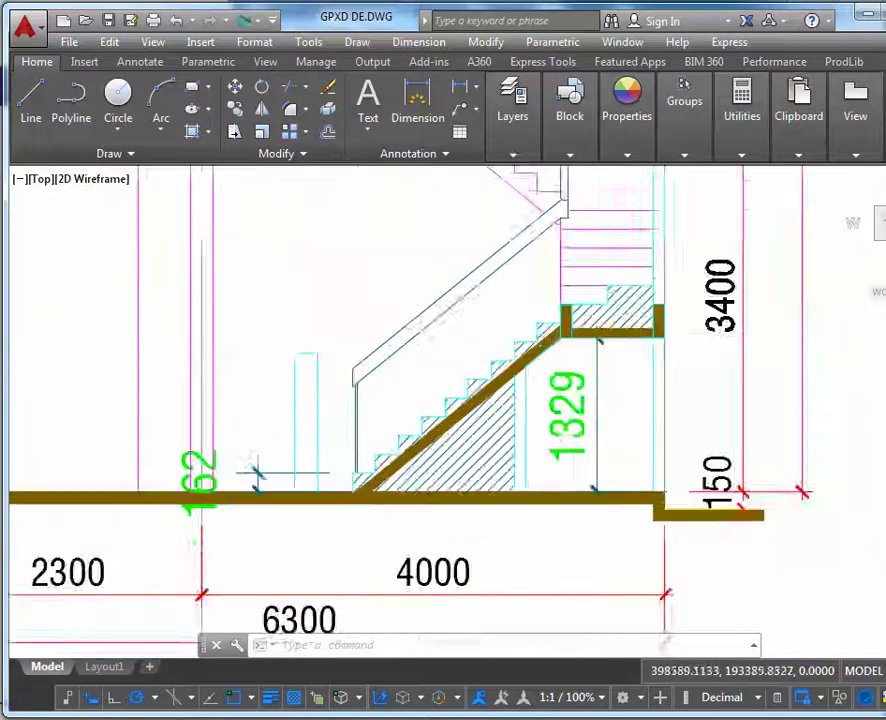
{"action": "scroll", "coordinate": [358, 478], "scroll_direction": "up", "scroll_amount": 2}
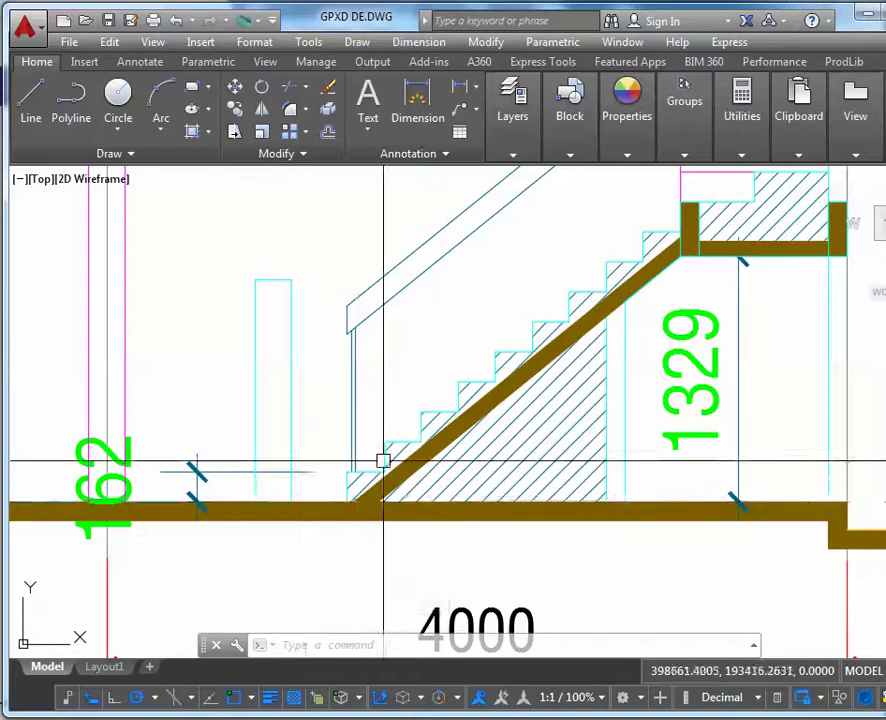
{"action": "scroll", "coordinate": [386, 464], "scroll_direction": "up", "scroll_amount": 4}
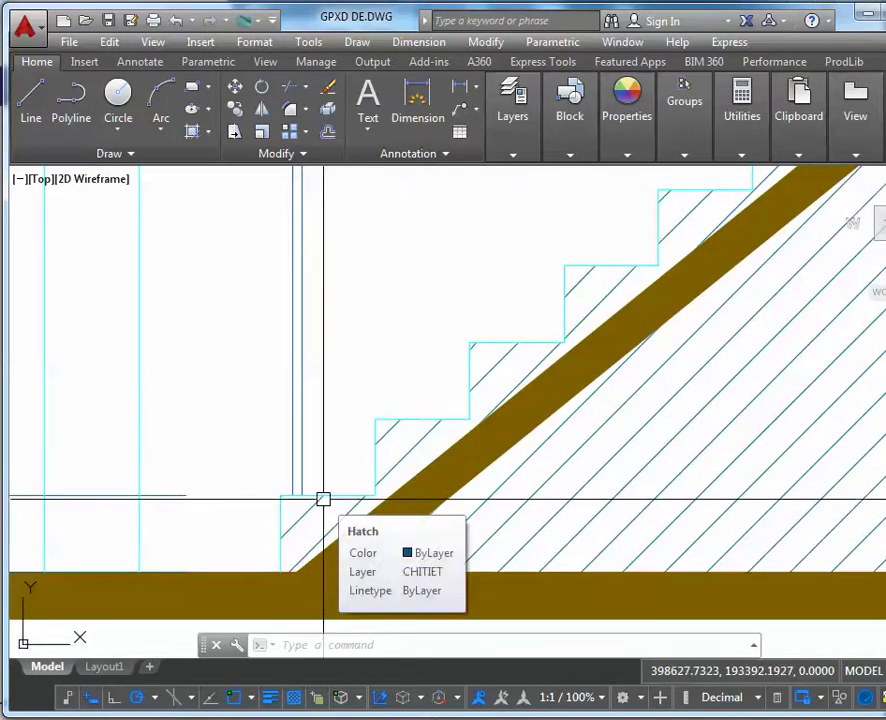
{"action": "scroll", "coordinate": [323, 498], "scroll_direction": "down", "scroll_amount": 2}
{"action": "scroll", "coordinate": [323, 498], "scroll_direction": "down", "scroll_amount": 5}
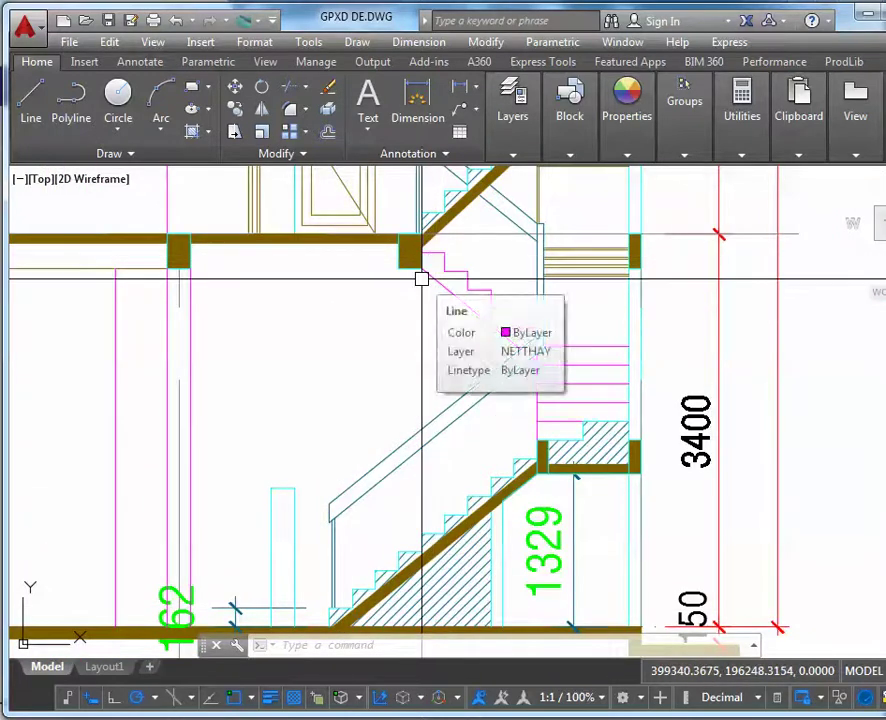
Examine the stair landing, its beams and the return flight up to the first floor in the reference section.
{"action": "middle_click_drag", "start_coordinate": [372, 463], "coordinate": [359, 359]}
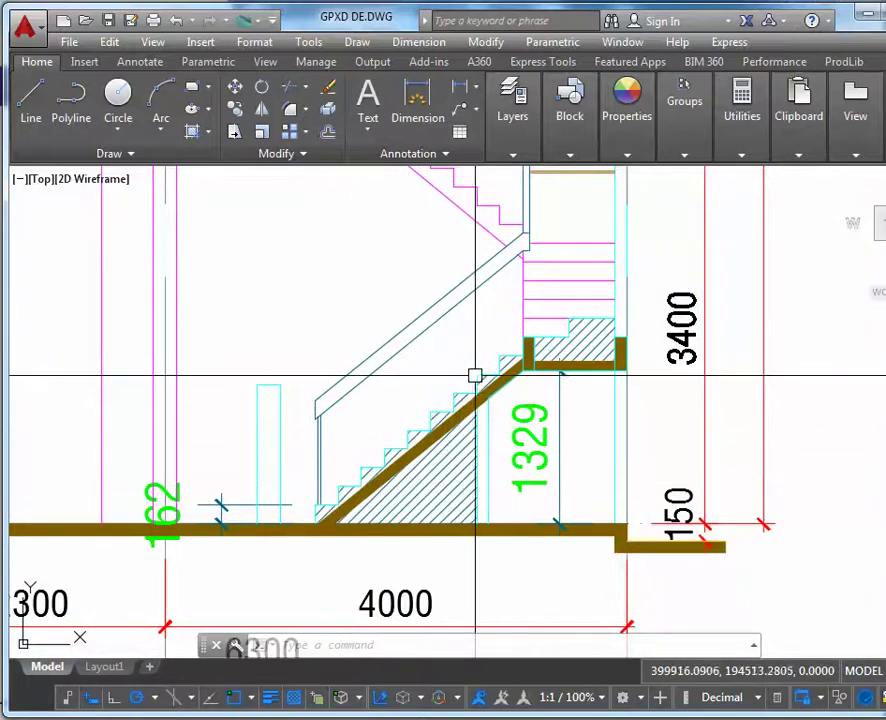
{"action": "mouse_move", "coordinate": [497, 360]}
{"action": "middle_mouse_down"}
{"action": "mouse_move", "coordinate": [482, 384]}
{"action": "mouse_move", "coordinate": [427, 418]}
{"action": "middle_mouse_up"}
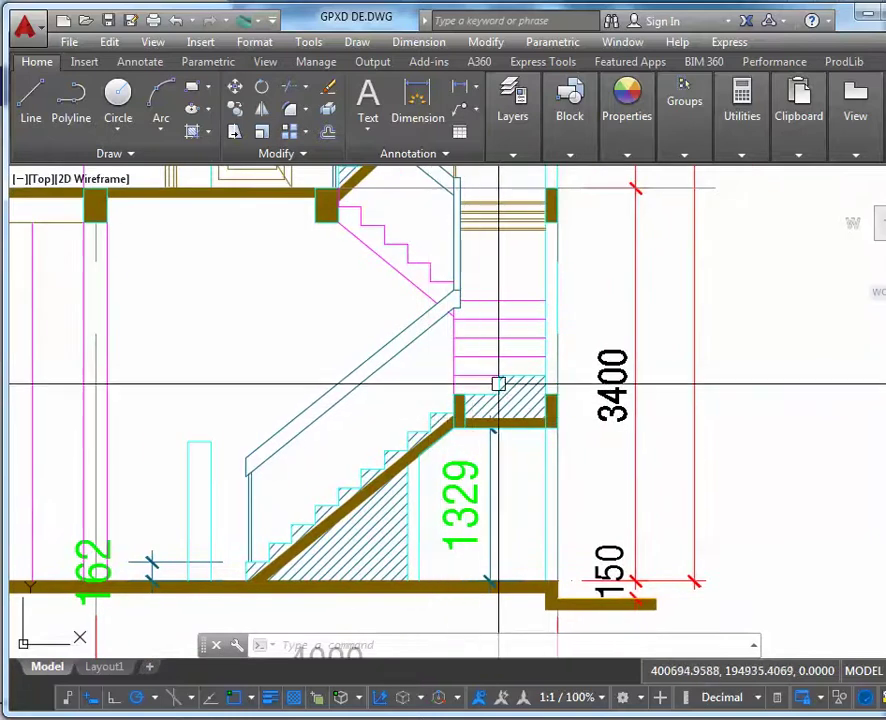
{"action": "mouse_move", "coordinate": [510, 374]}
{"action": "middle_mouse_down"}
{"action": "mouse_move", "coordinate": [510, 393]}
{"action": "mouse_move", "coordinate": [512, 372]}
{"action": "mouse_move", "coordinate": [510, 380]}
{"action": "mouse_move", "coordinate": [498, 362]}
{"action": "middle_mouse_up"}
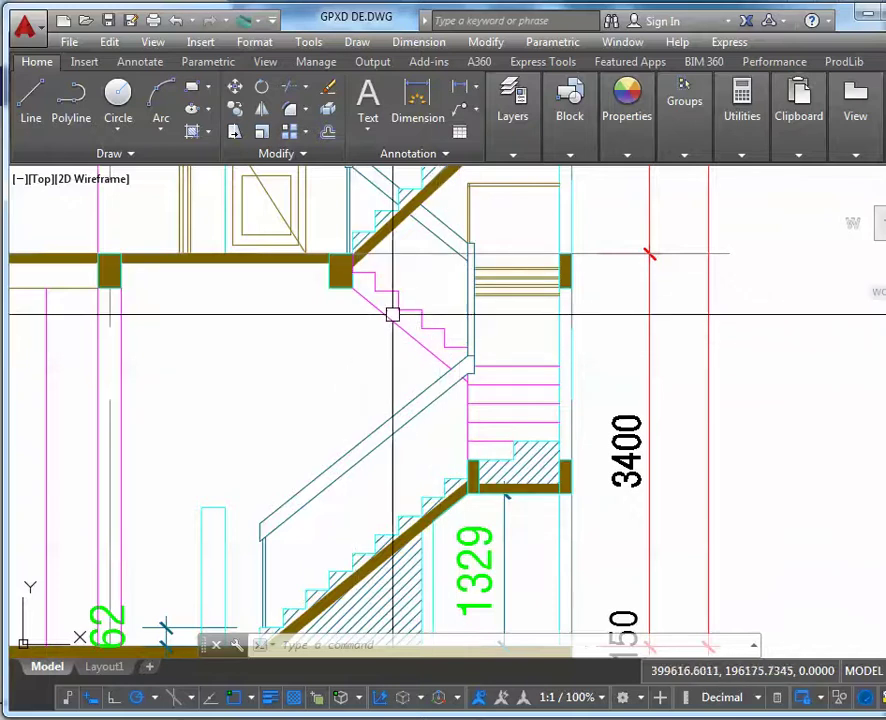
{"action": "scroll", "coordinate": [465, 420], "scroll_direction": "down", "scroll_amount": 2}
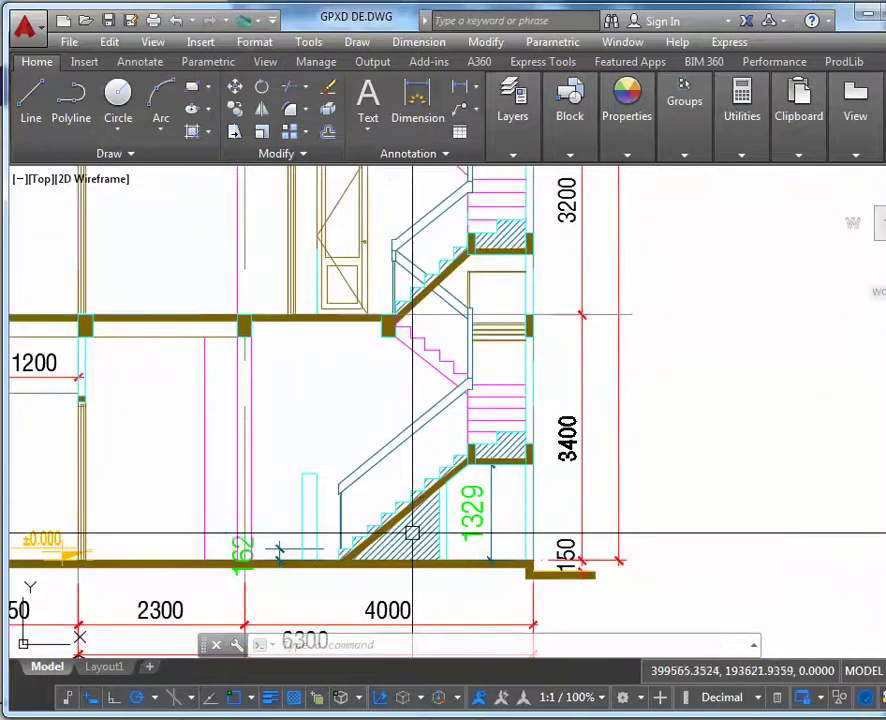
{"action": "scroll", "coordinate": [490, 472], "scroll_direction": "down", "scroll_amount": 2}
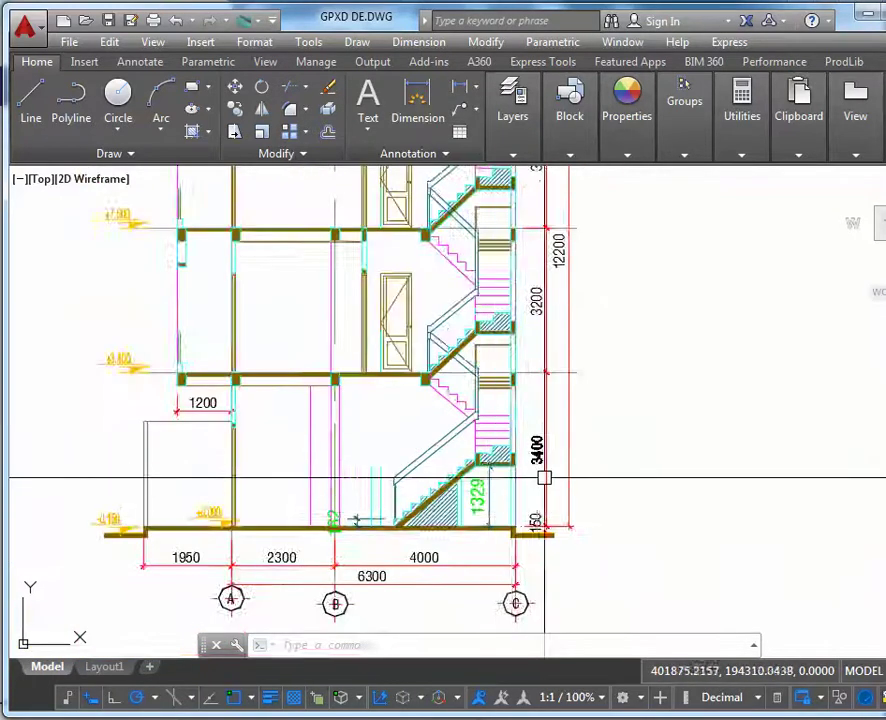
{"action": "scroll", "coordinate": [546, 484], "scroll_direction": "up", "scroll_amount": 2}
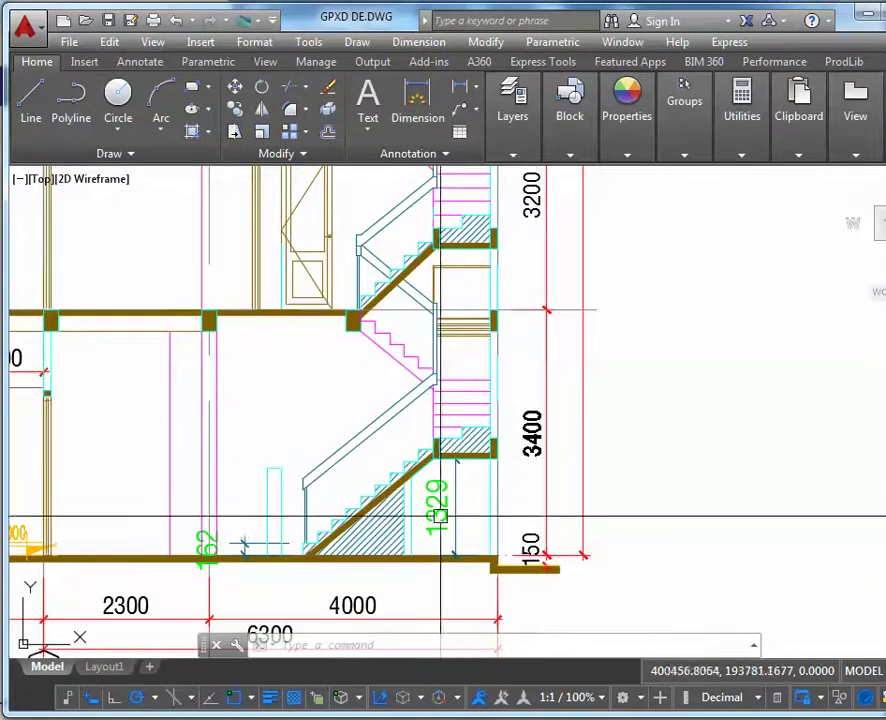
{"action": "scroll", "coordinate": [312, 556], "scroll_direction": "up", "scroll_amount": 3}
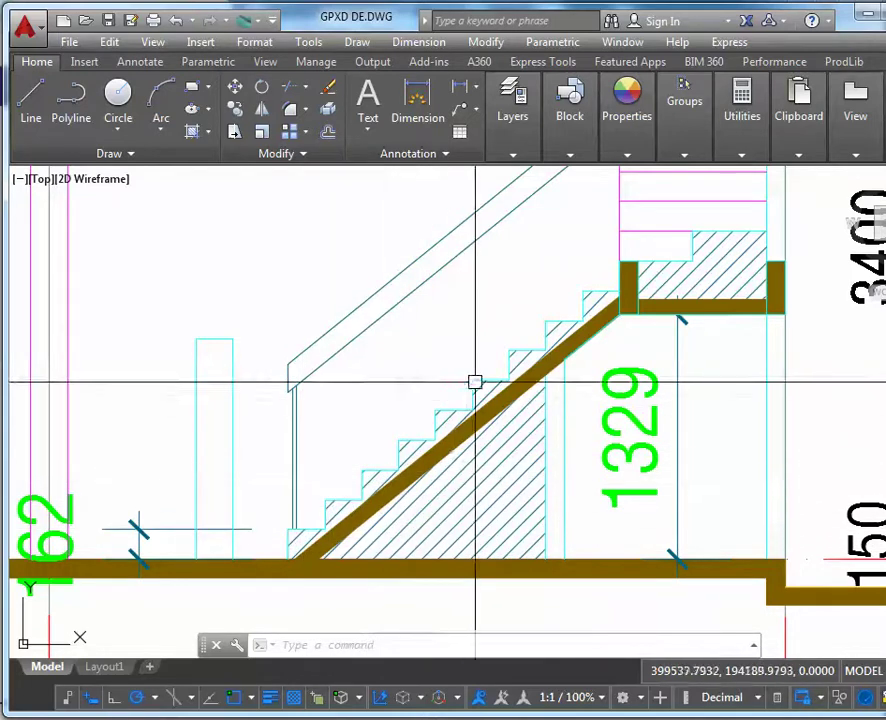
{"action": "scroll", "coordinate": [443, 402], "scroll_direction": "down", "scroll_amount": 1}
{"action": "scroll", "coordinate": [483, 369], "scroll_direction": "up", "scroll_amount": 1}
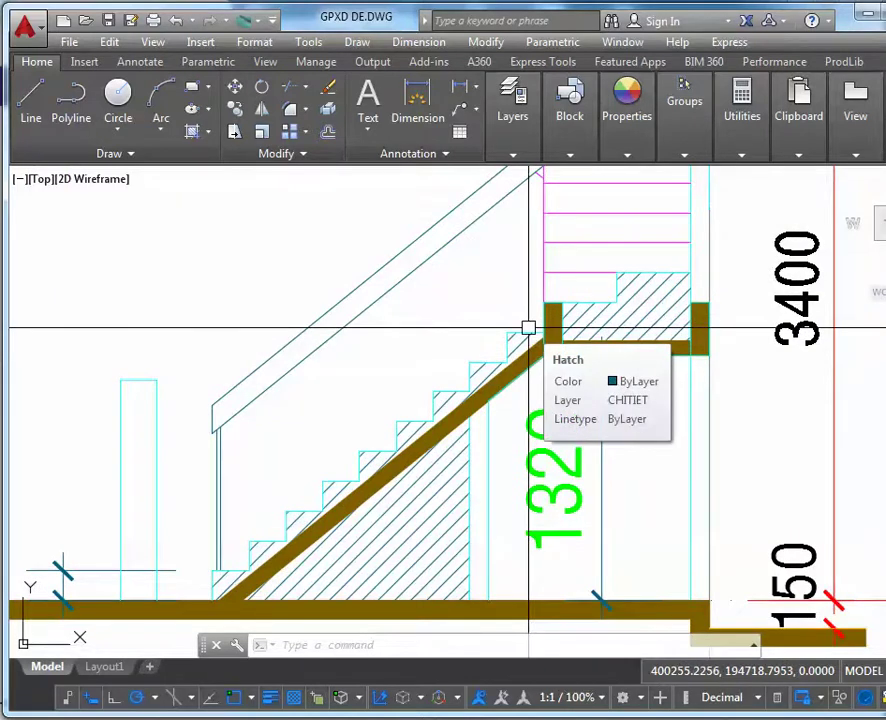
Compare the stair tread numbering in the +3.400 and +6.600 floor plans.
{"action": "scroll", "coordinate": [528, 327], "scroll_direction": "down", "scroll_amount": 6}
{"action": "scroll", "coordinate": [432, 455], "scroll_direction": "up", "scroll_amount": 4}
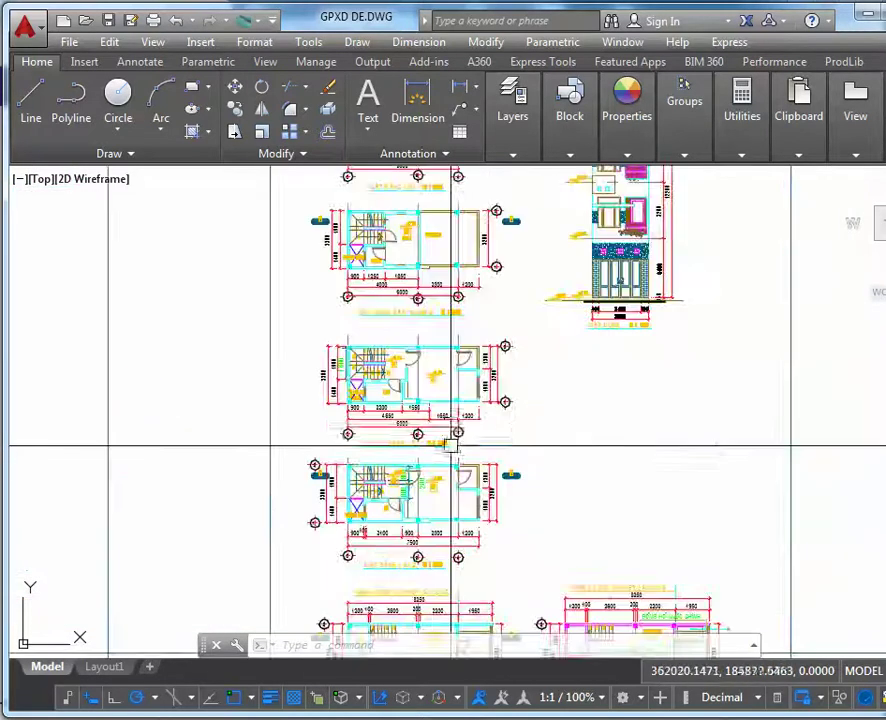
{"action": "scroll", "coordinate": [414, 369], "scroll_direction": "up", "scroll_amount": 6}
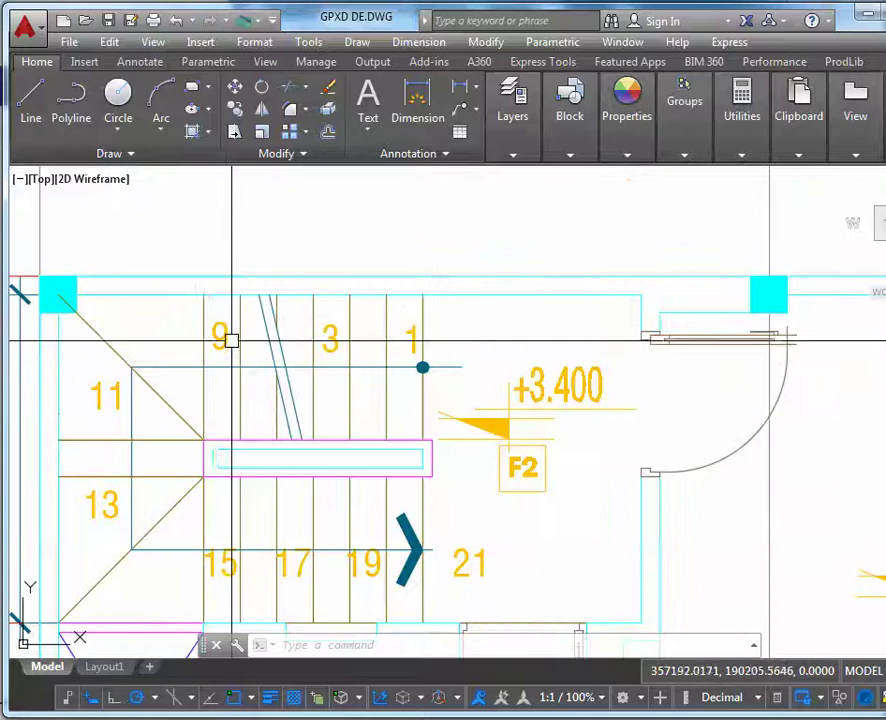
{"action": "scroll", "coordinate": [212, 330], "scroll_direction": "down", "scroll_amount": 7}
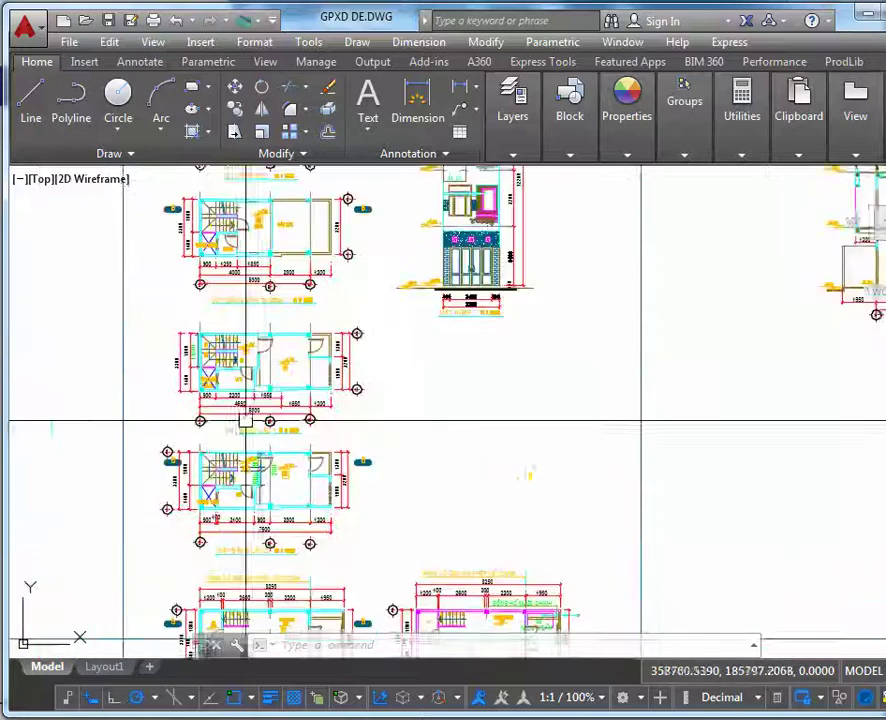
{"action": "scroll", "coordinate": [264, 350], "scroll_direction": "up", "scroll_amount": 8}
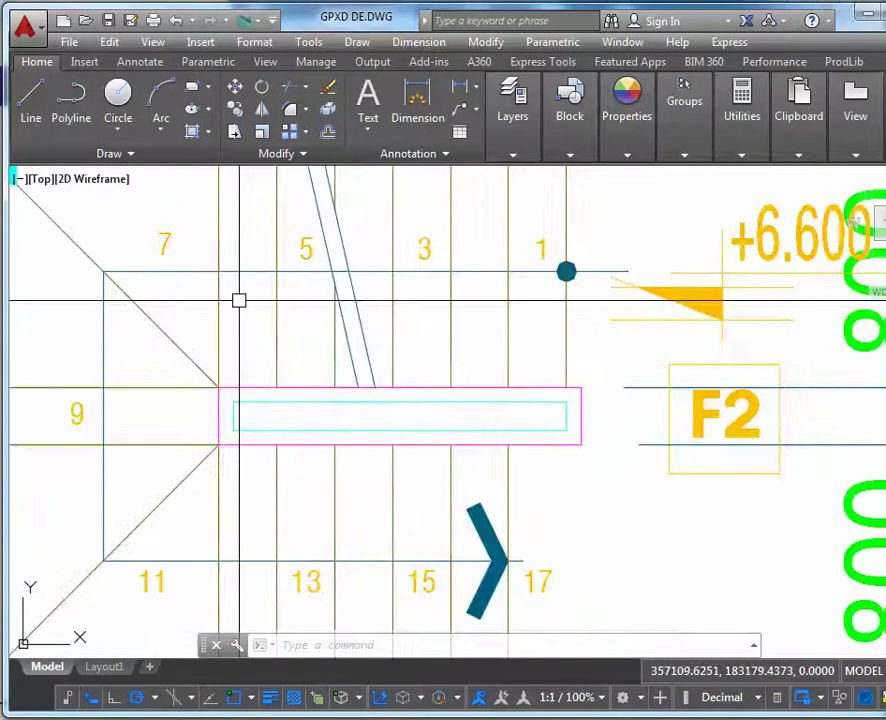
{"action": "scroll", "coordinate": [239, 300], "scroll_direction": "down", "scroll_amount": 8}
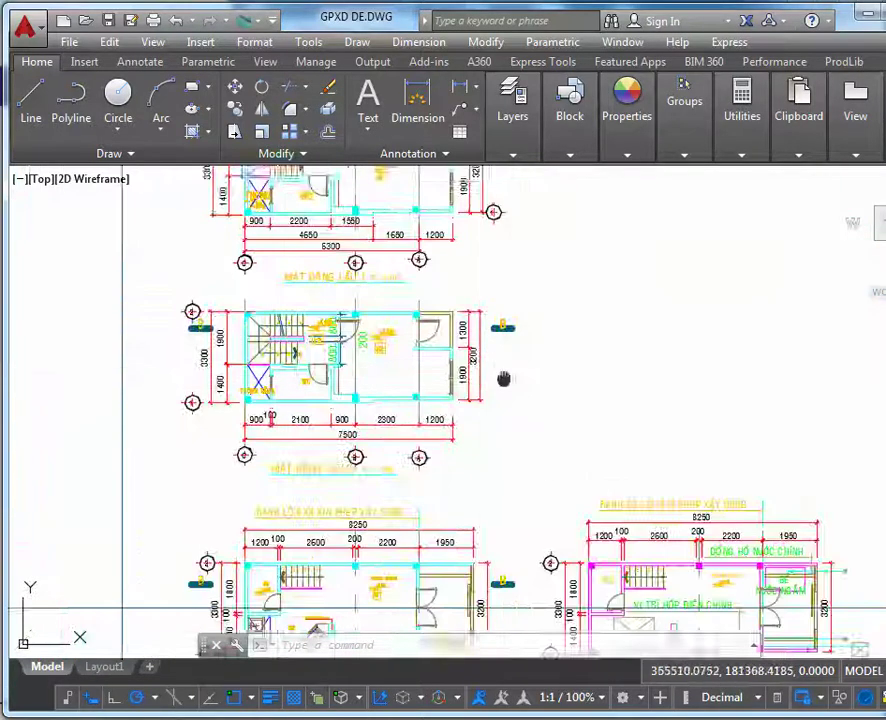
{"action": "middle_click_drag", "start_coordinate": [504, 379], "coordinate": [457, 328]}
{"action": "scroll", "coordinate": [306, 390], "scroll_direction": "down", "scroll_amount": 4}
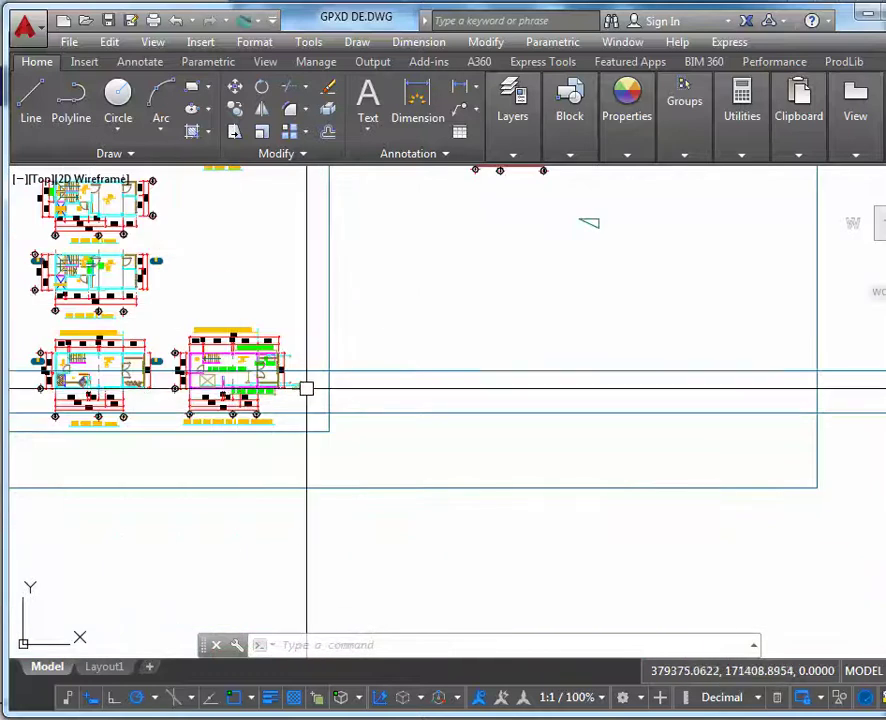
Check the reference section's stair landing against the winder treads and return flight in the +6.600 floor plan.
{"action": "scroll", "coordinate": [550, 245], "scroll_direction": "up", "scroll_amount": 9}
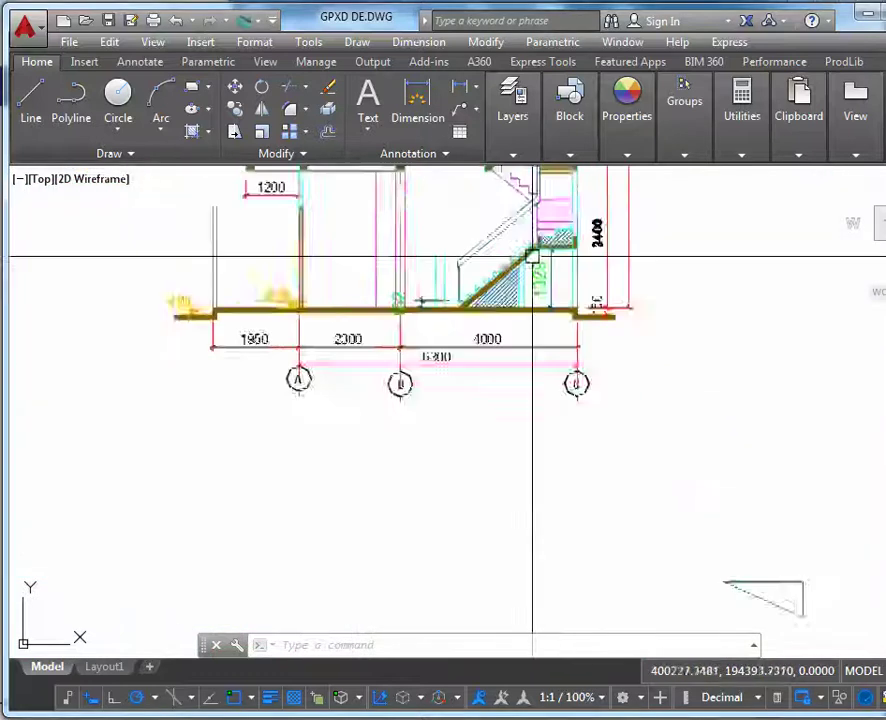
{"action": "scroll", "coordinate": [533, 258], "scroll_direction": "up", "scroll_amount": 2}
{"action": "scroll", "coordinate": [560, 330], "scroll_direction": "down", "scroll_amount": 7}
{"action": "middle_click_drag", "start_coordinate": [40, 340], "coordinate": [363, 333]}
{"action": "scroll", "coordinate": [363, 333], "scroll_direction": "up", "scroll_amount": 6}
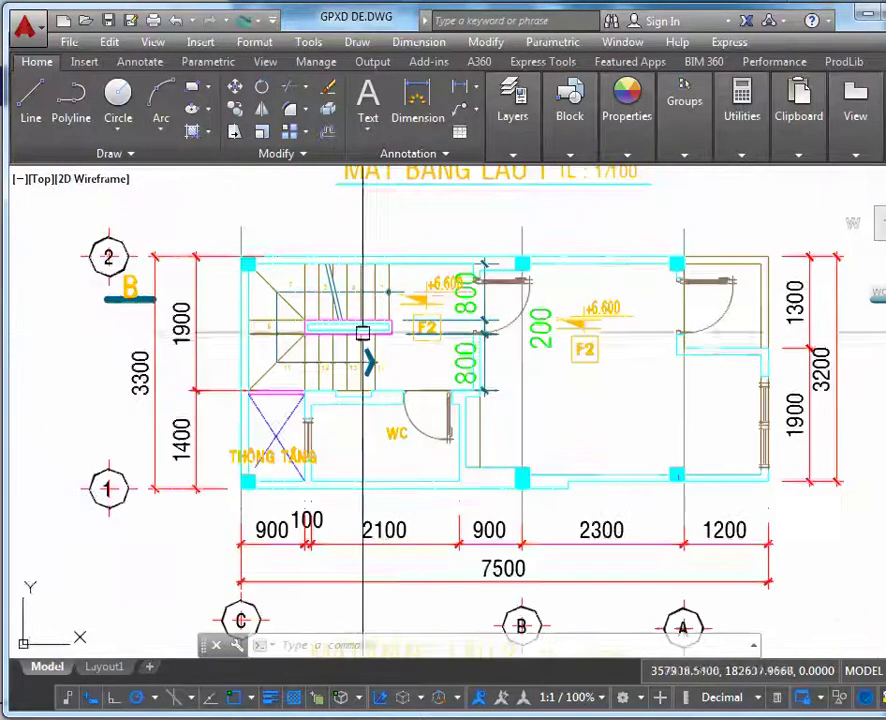
{"action": "scroll", "coordinate": [350, 290], "scroll_direction": "up", "scroll_amount": 2}
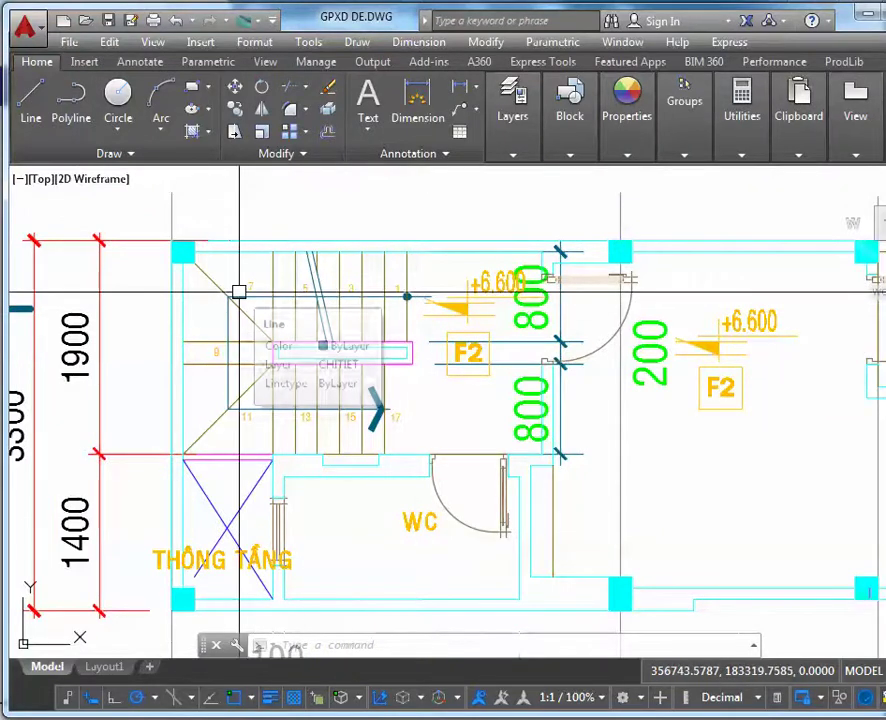
{"action": "scroll", "coordinate": [239, 292], "scroll_direction": "up", "scroll_amount": 2}
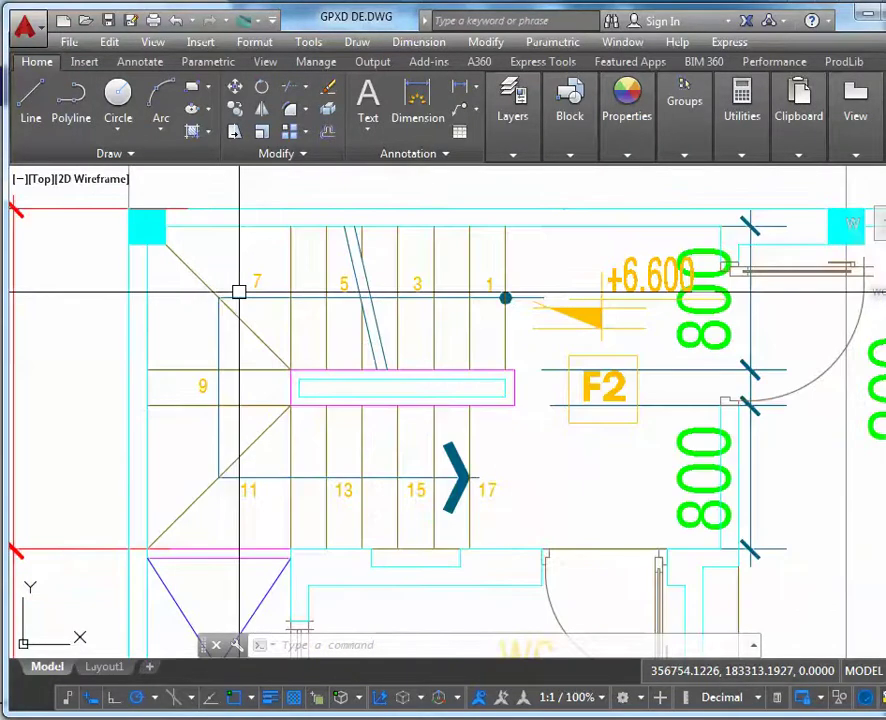
{"action": "scroll", "coordinate": [239, 292], "scroll_direction": "down", "scroll_amount": 4}
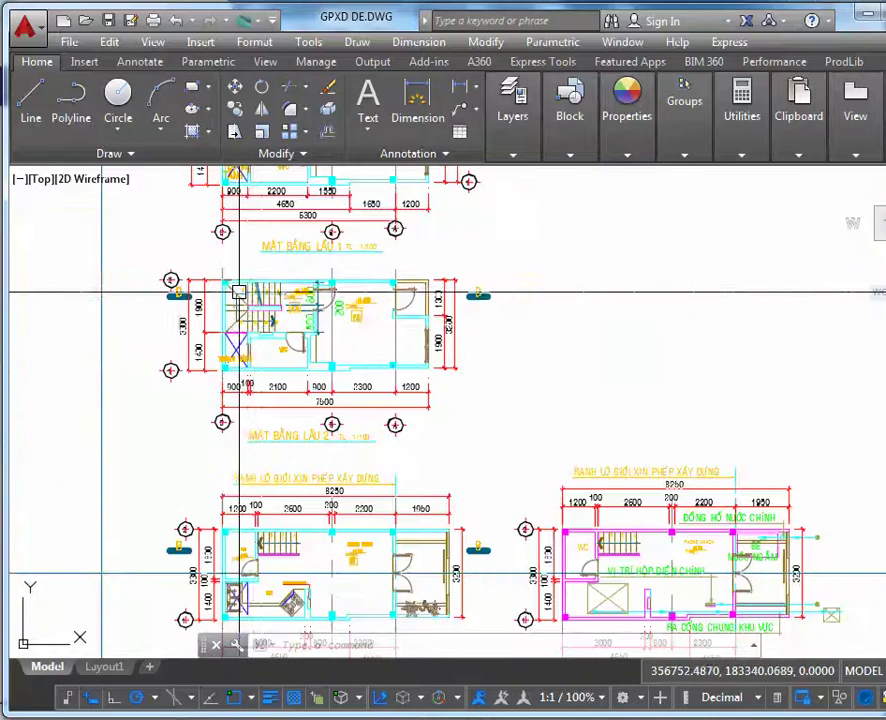
{"action": "scroll", "coordinate": [244, 286], "scroll_direction": "up", "scroll_amount": 6}
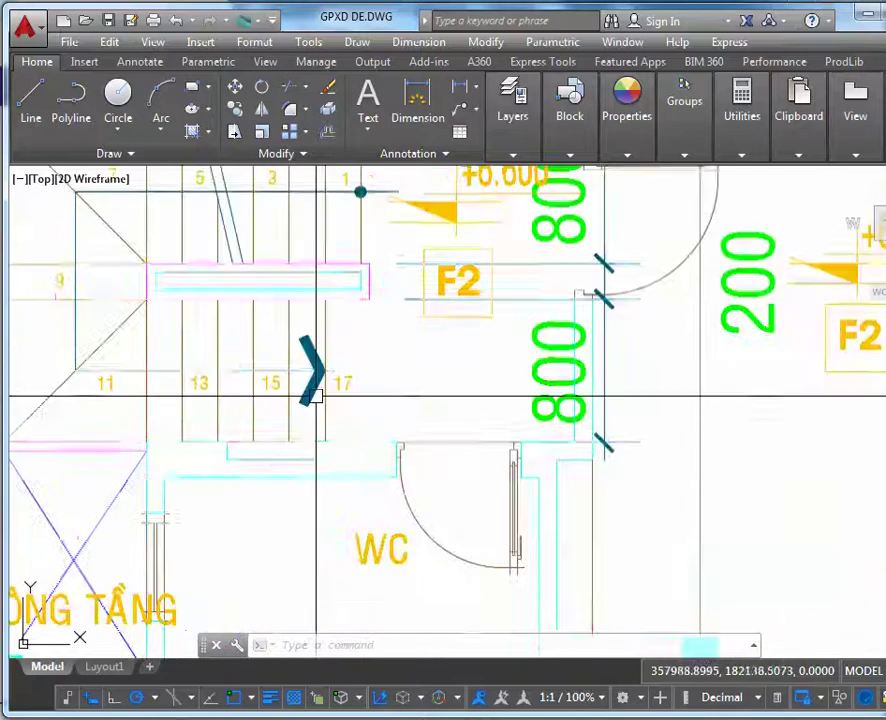
Compare the +6.600 plan's stair with the ground-floor flight and landing in the reference section.
{"action": "middle_click_drag", "start_coordinate": [152, 235], "coordinate": [196, 368]}
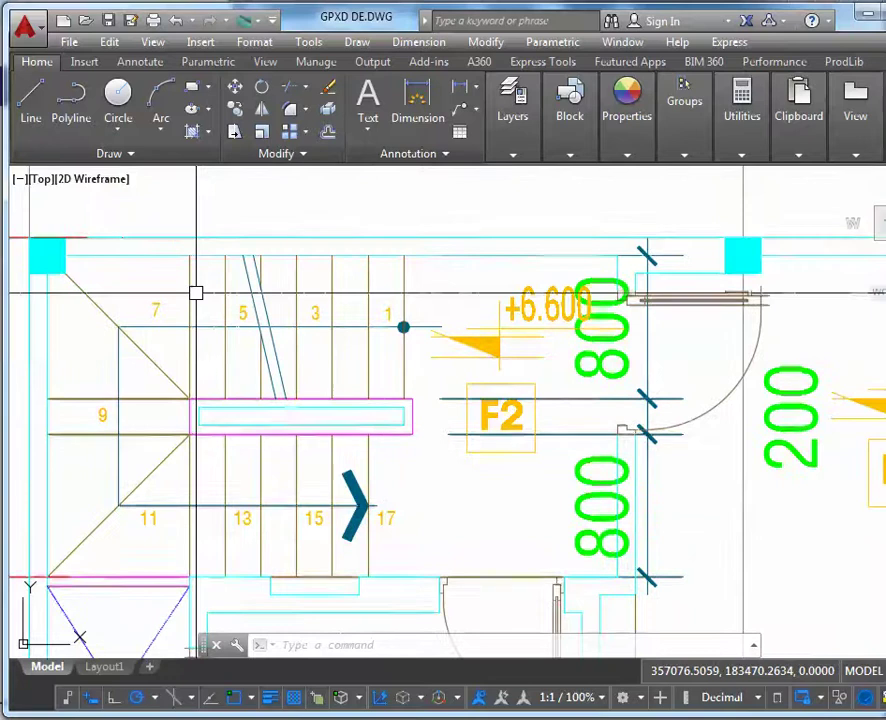
{"action": "scroll", "coordinate": [196, 293], "scroll_direction": "down", "scroll_amount": 8}
{"action": "scroll", "coordinate": [280, 448], "scroll_direction": "up", "scroll_amount": 10}
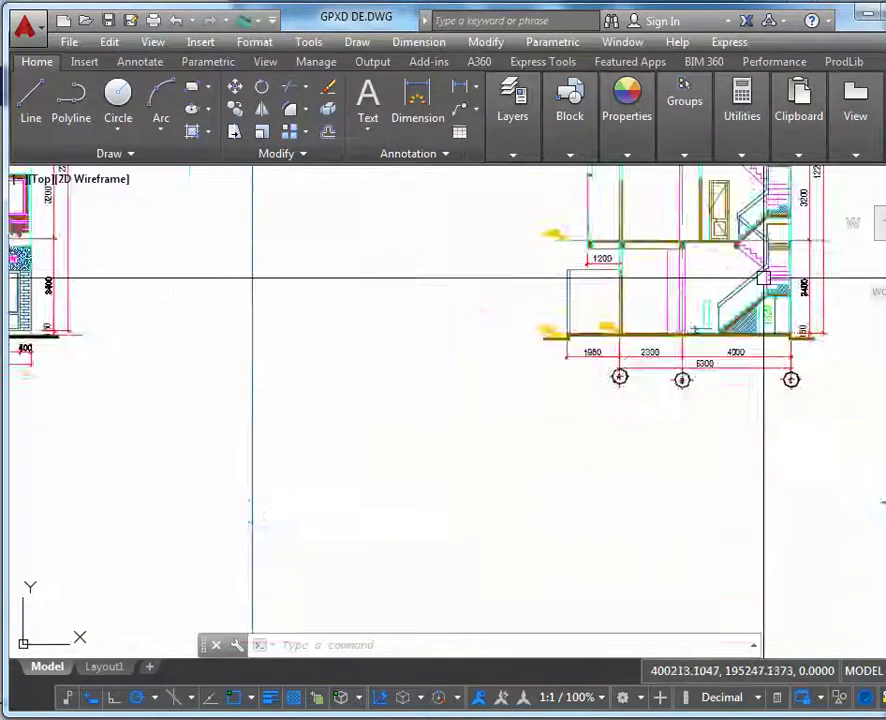
{"action": "middle_click_drag", "start_coordinate": [810, 360], "coordinate": [666, 362]}
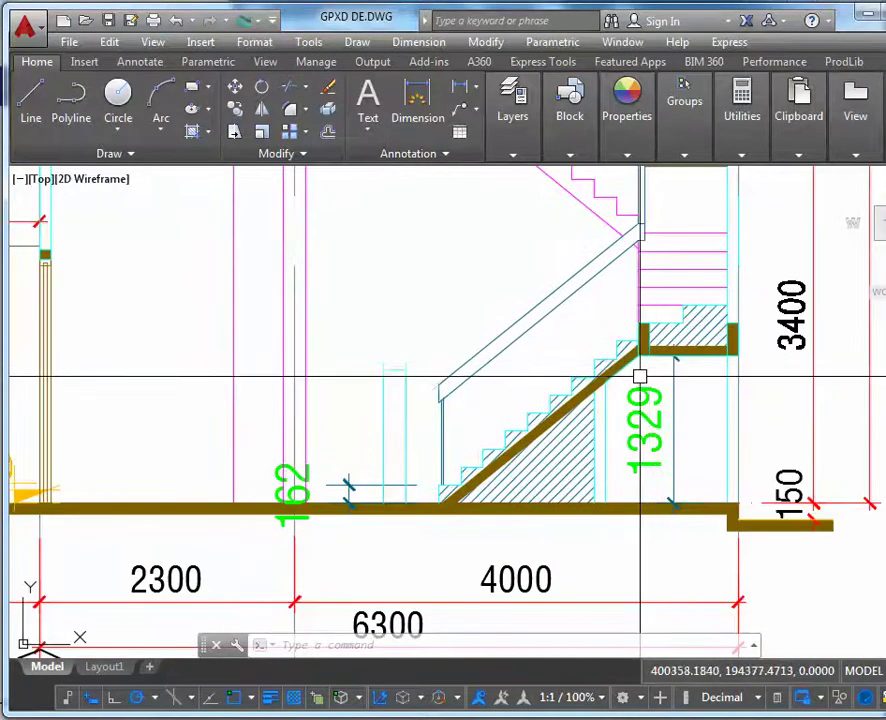
{"action": "scroll", "coordinate": [606, 388], "scroll_direction": "up", "scroll_amount": 2}
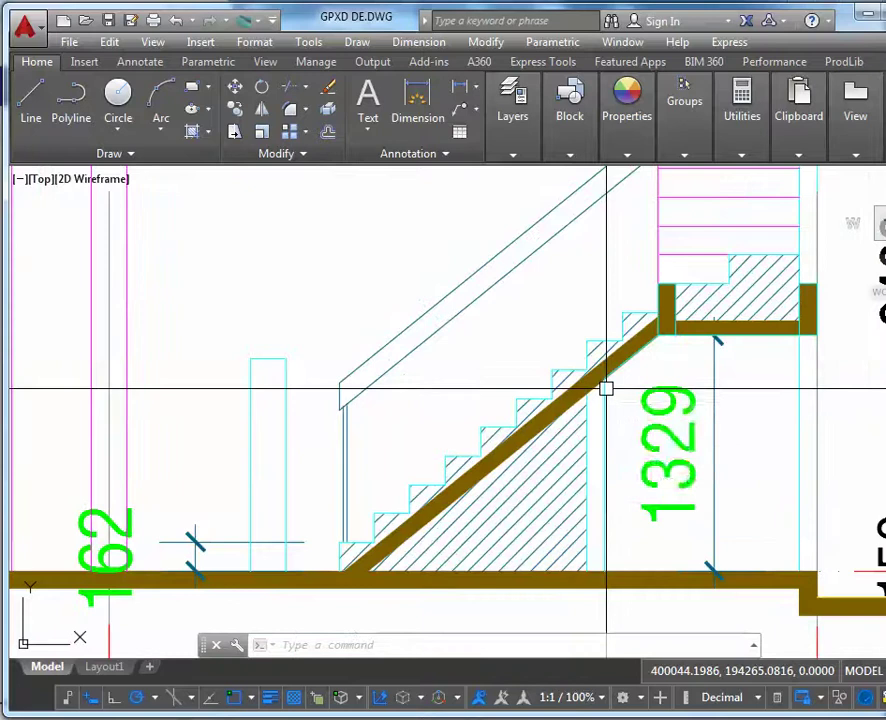
{"action": "scroll", "coordinate": [614, 394], "scroll_direction": "down", "scroll_amount": 2}
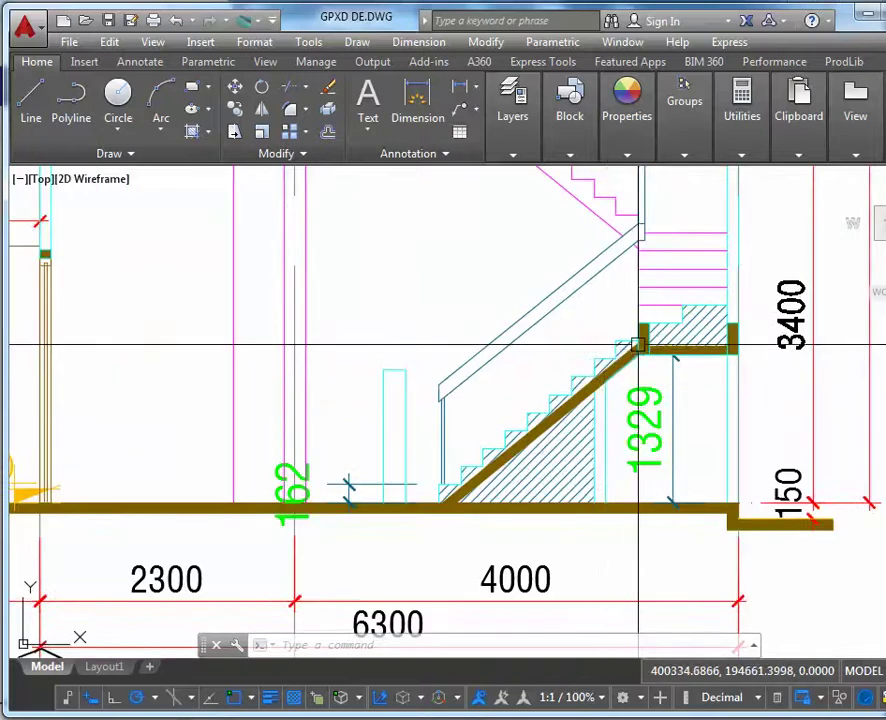
{"action": "scroll", "coordinate": [566, 350], "scroll_direction": "down", "scroll_amount": 5}
{"action": "scroll", "coordinate": [380, 306], "scroll_direction": "up", "scroll_amount": 3}
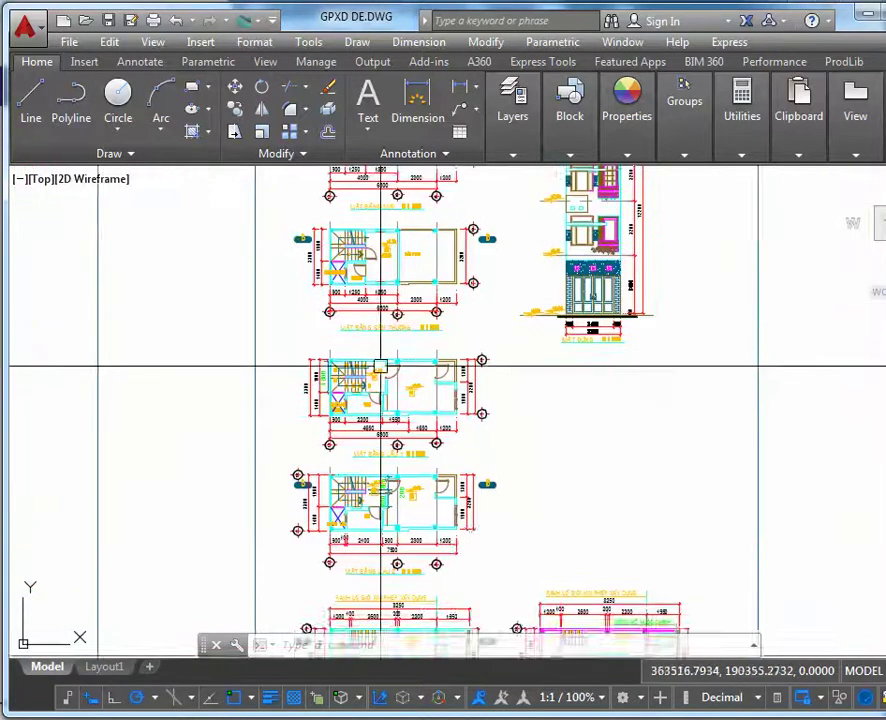
Compare the stair layouts in the upper-floor plans with the ground-floor plan's stair flight.
{"action": "scroll", "coordinate": [342, 360], "scroll_direction": "up", "scroll_amount": 3}
{"action": "scroll", "coordinate": [348, 388], "scroll_direction": "up", "scroll_amount": 2}
{"action": "scroll", "coordinate": [404, 485], "scroll_direction": "down", "scroll_amount": 5}
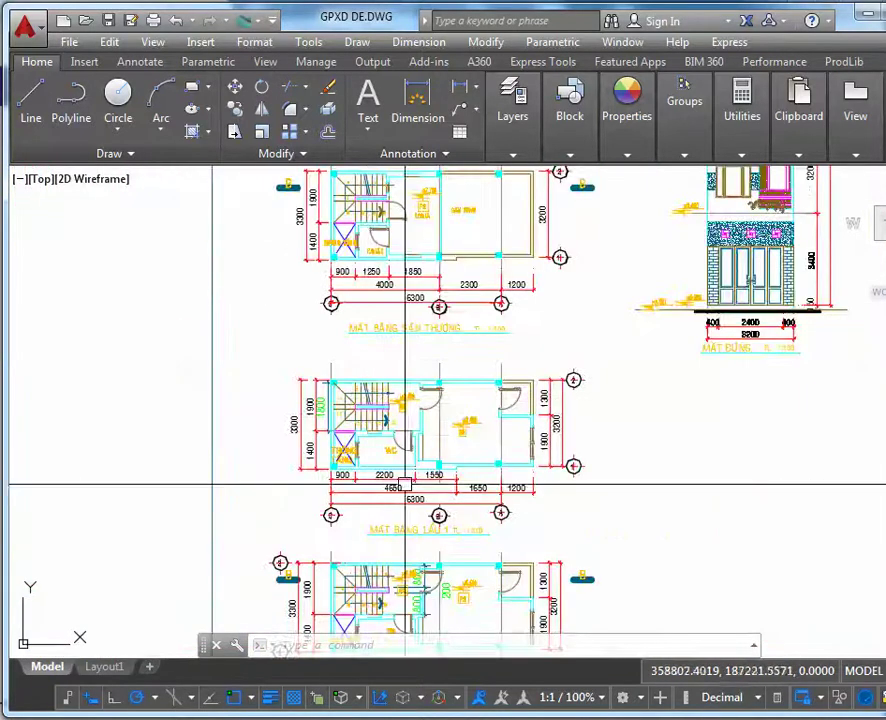
{"action": "scroll", "coordinate": [372, 457], "scroll_direction": "up", "scroll_amount": 3}
{"action": "scroll", "coordinate": [352, 474], "scroll_direction": "down", "scroll_amount": 4}
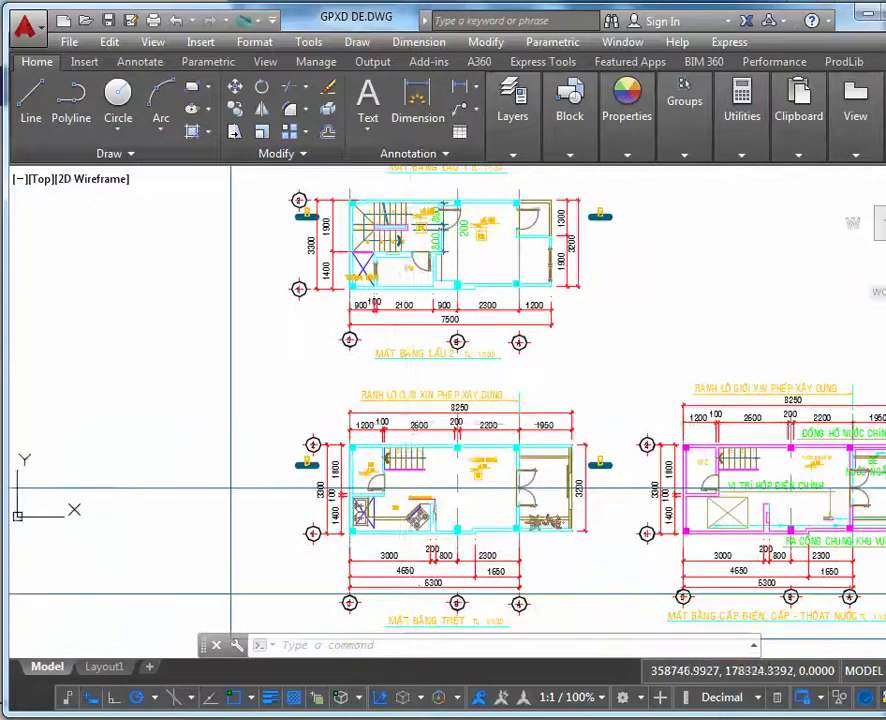
{"action": "scroll", "coordinate": [365, 195], "scroll_direction": "up", "scroll_amount": 6}
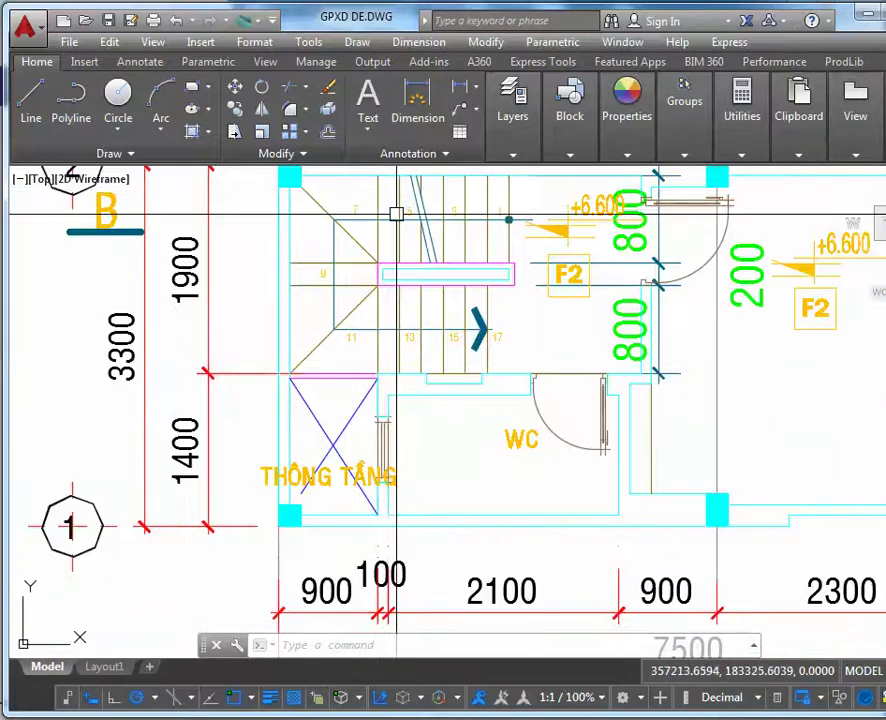
{"action": "scroll", "coordinate": [399, 211], "scroll_direction": "down", "scroll_amount": 4}
{"action": "scroll", "coordinate": [408, 425], "scroll_direction": "down", "scroll_amount": 3}
{"action": "scroll", "coordinate": [403, 423], "scroll_direction": "up", "scroll_amount": 1}
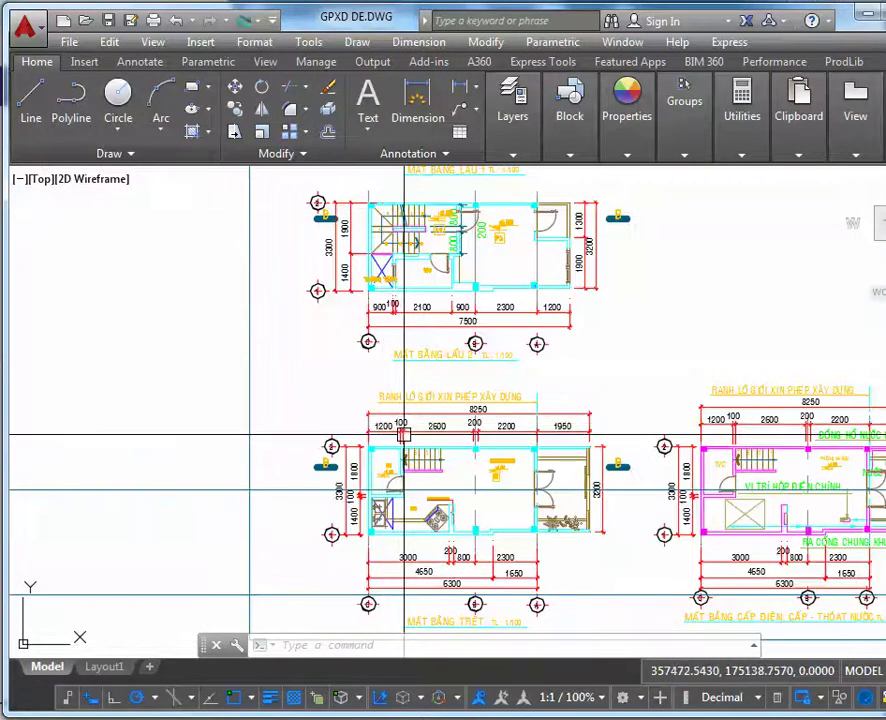
Draw a vertical construction line from the ground-floor plan's stair corner at the WC wall up through the upper-floor plans.
{"action": "scroll", "coordinate": [403, 435], "scroll_direction": "up", "scroll_amount": 4}
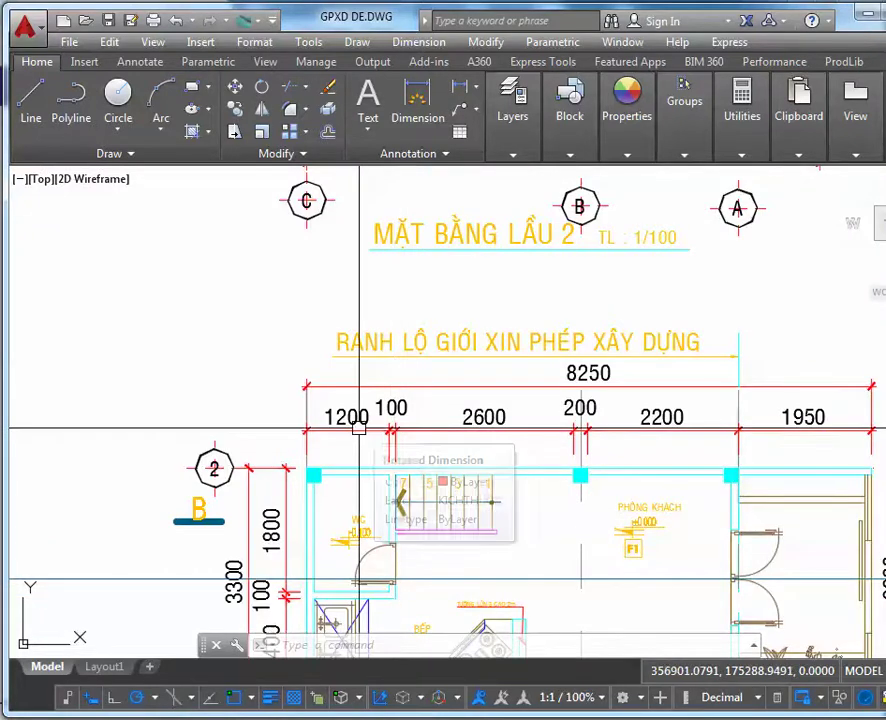
{"action": "type", "text": "xl"}
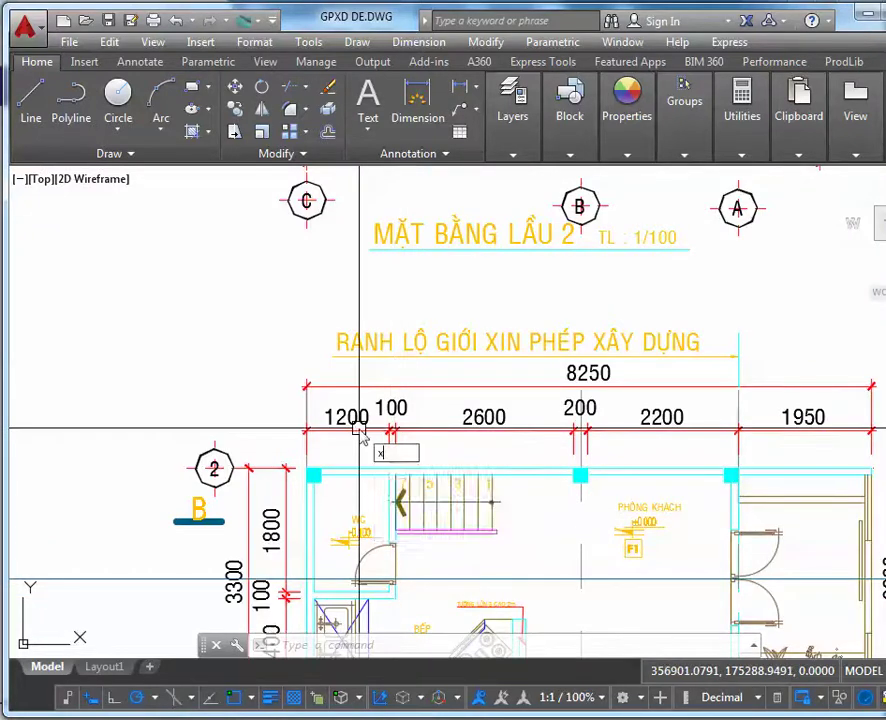
{"action": "key", "text": "Return"}
{"action": "scroll", "coordinate": [390, 467], "scroll_direction": "up", "scroll_amount": 4}
{"action": "left_click", "coordinate": [400, 507]}
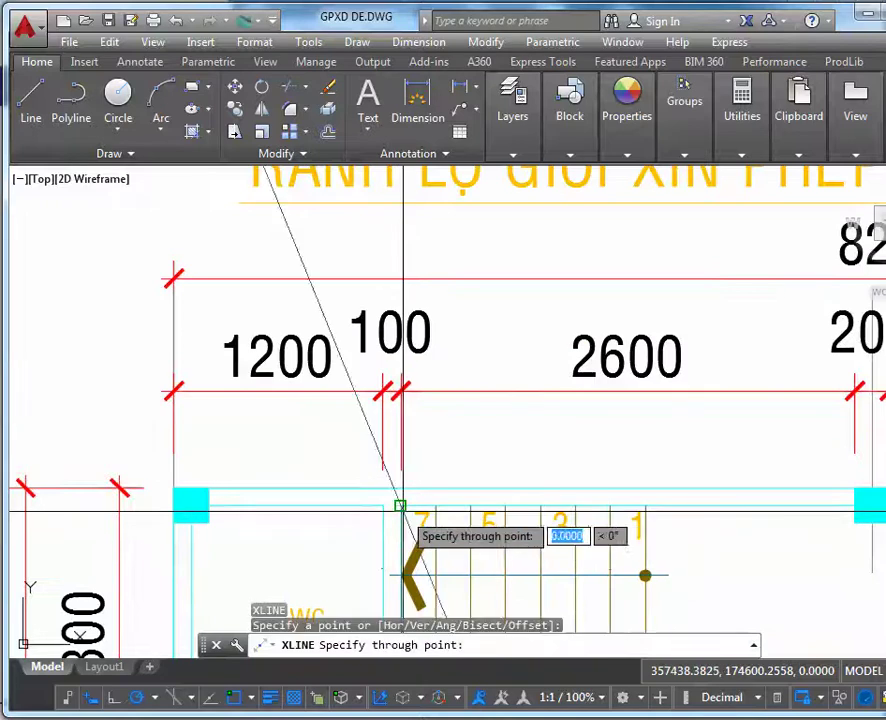
{"action": "scroll", "coordinate": [406, 512], "scroll_direction": "down", "scroll_amount": 4}
{"action": "middle_click_drag", "start_coordinate": [410, 400], "coordinate": [410, 630]}
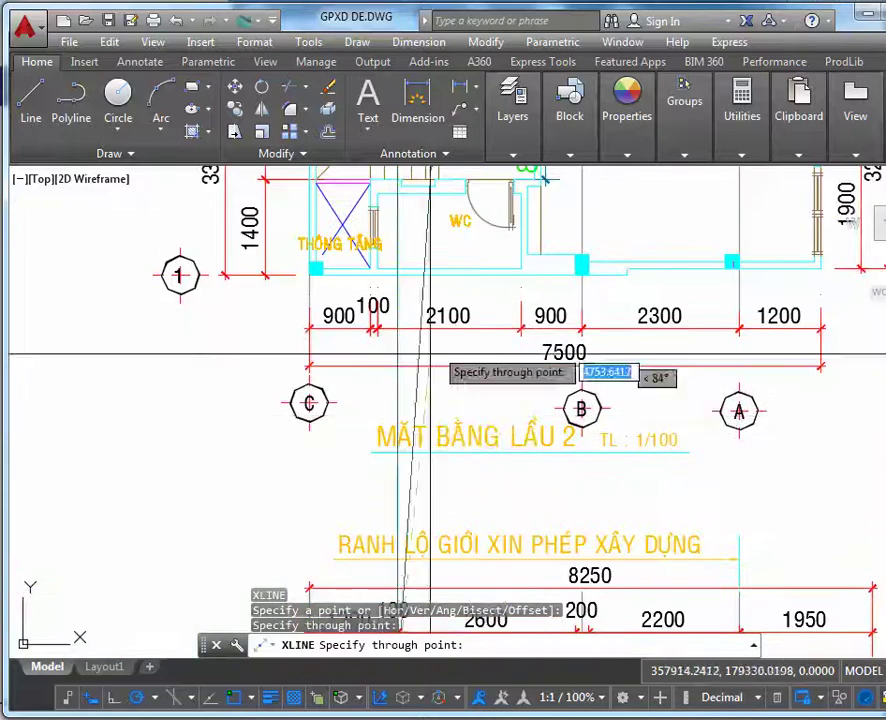
{"action": "middle_click_drag", "start_coordinate": [436, 352], "coordinate": [398, 588]}
{"action": "scroll", "coordinate": [372, 440], "scroll_direction": "up", "scroll_amount": 2}
{"action": "key", "text": "Escape"}
{"action": "scroll", "coordinate": [376, 291], "scroll_direction": "up", "scroll_amount": 4}
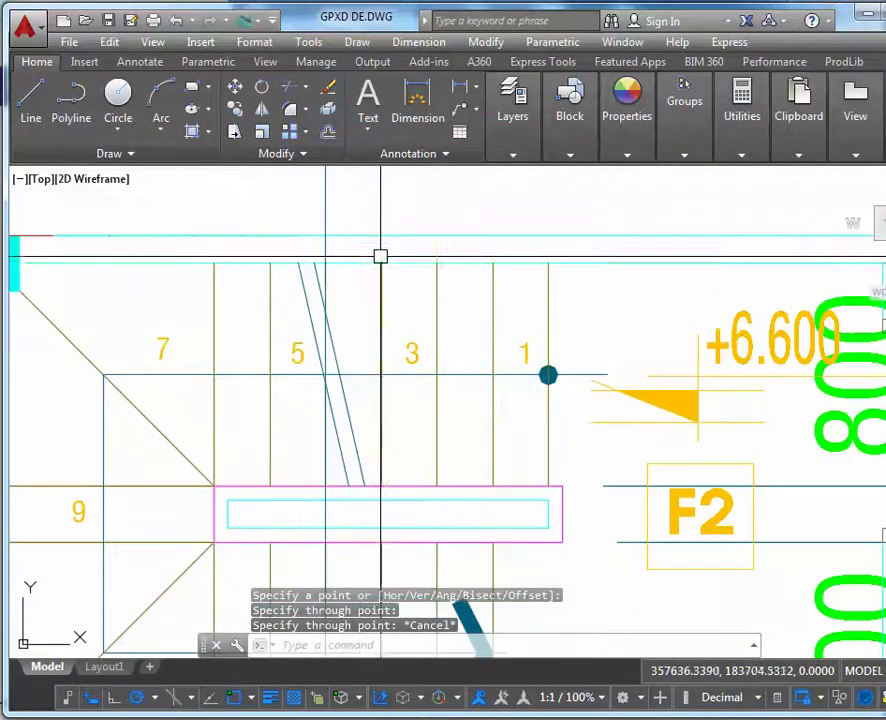
Examine where the construction line crosses the first flight of the +6.600 plan's stair.
{"action": "scroll", "coordinate": [376, 291], "scroll_direction": "down", "scroll_amount": 4}
{"action": "scroll", "coordinate": [466, 413], "scroll_direction": "down", "scroll_amount": 4}
{"action": "scroll", "coordinate": [466, 413], "scroll_direction": "down", "scroll_amount": 4}
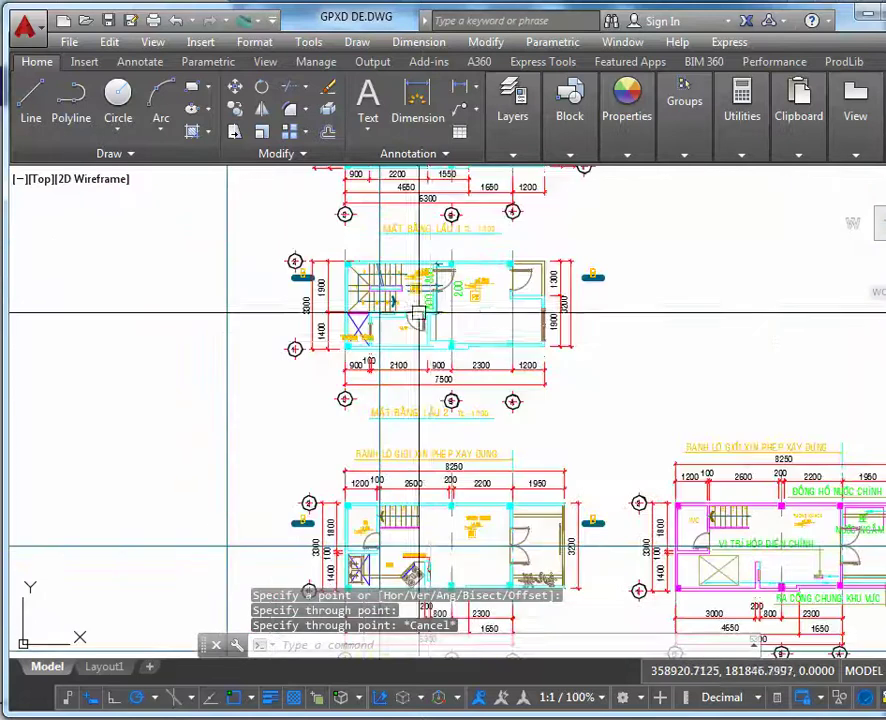
{"action": "middle_click_drag", "start_coordinate": [466, 413], "coordinate": [452, 316]}
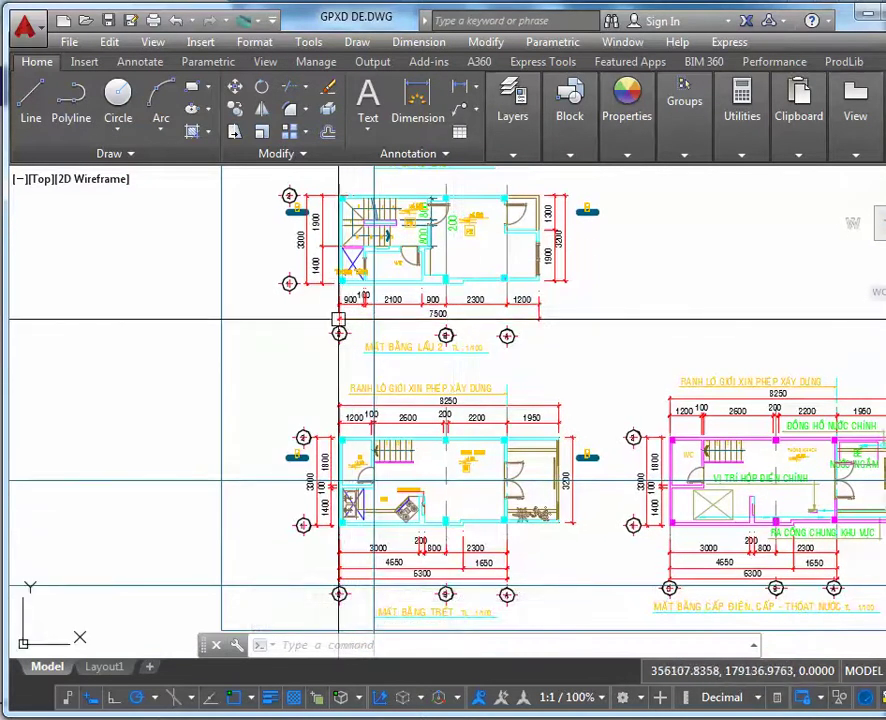
{"action": "scroll", "coordinate": [420, 195], "scroll_direction": "up", "scroll_amount": 5}
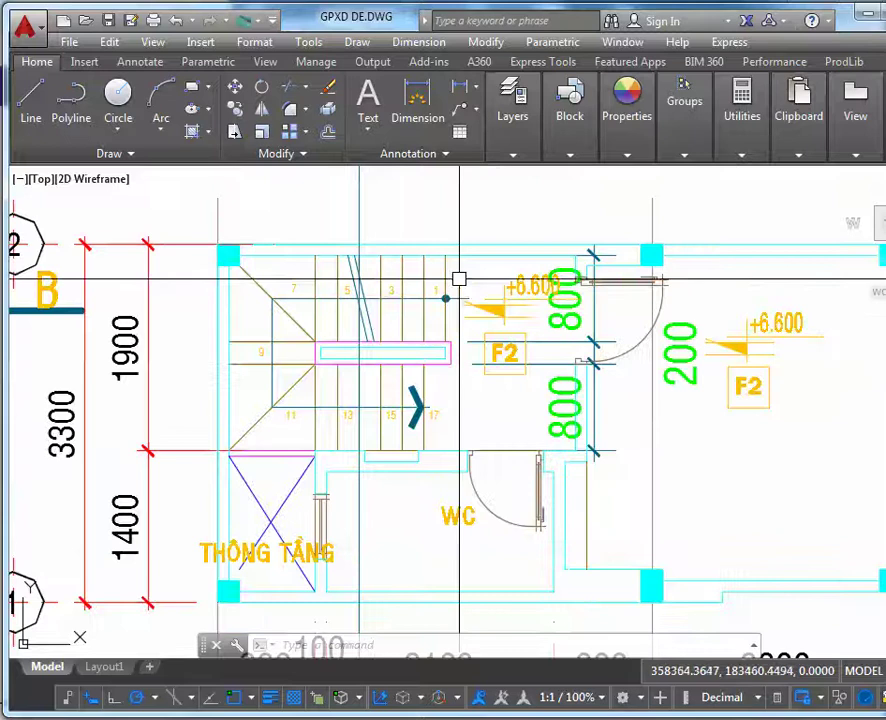
{"action": "scroll", "coordinate": [481, 320], "scroll_direction": "down", "scroll_amount": 2}
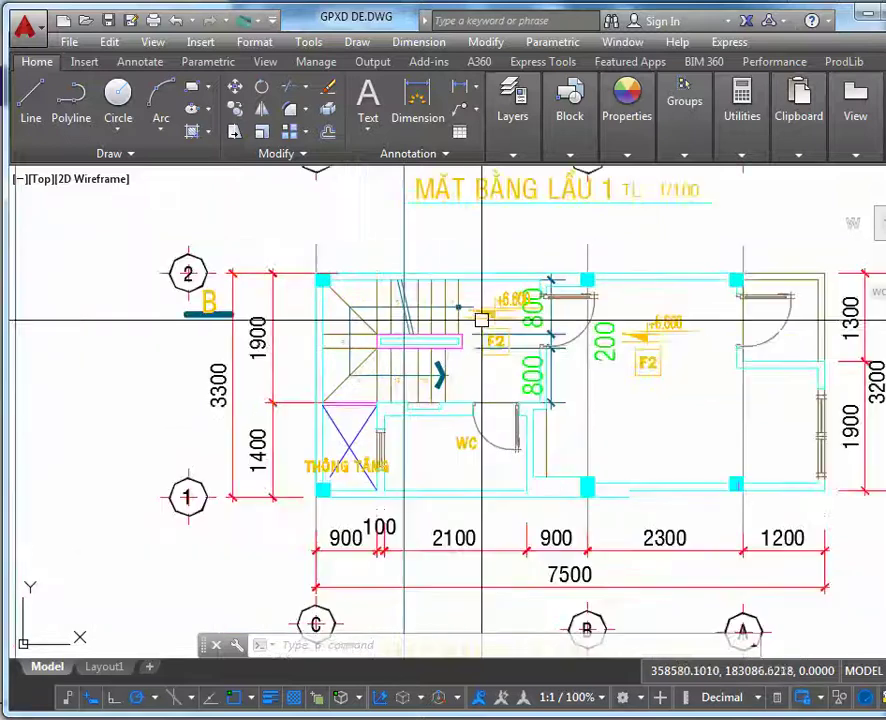
{"action": "scroll", "coordinate": [380, 345], "scroll_direction": "up", "scroll_amount": 2}
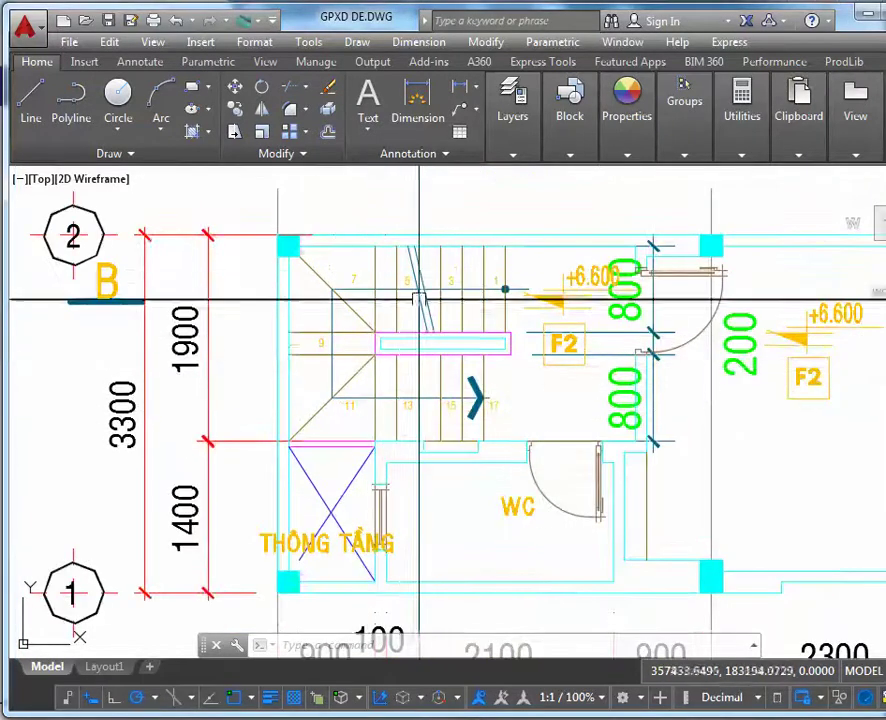
Compare the ground-floor stair flight with the return flight and last treads of the +6.600 plan's stair.
{"action": "scroll", "coordinate": [430, 366], "scroll_direction": "down", "scroll_amount": 3}
{"action": "middle_click_drag", "start_coordinate": [430, 366], "coordinate": [432, 233]}
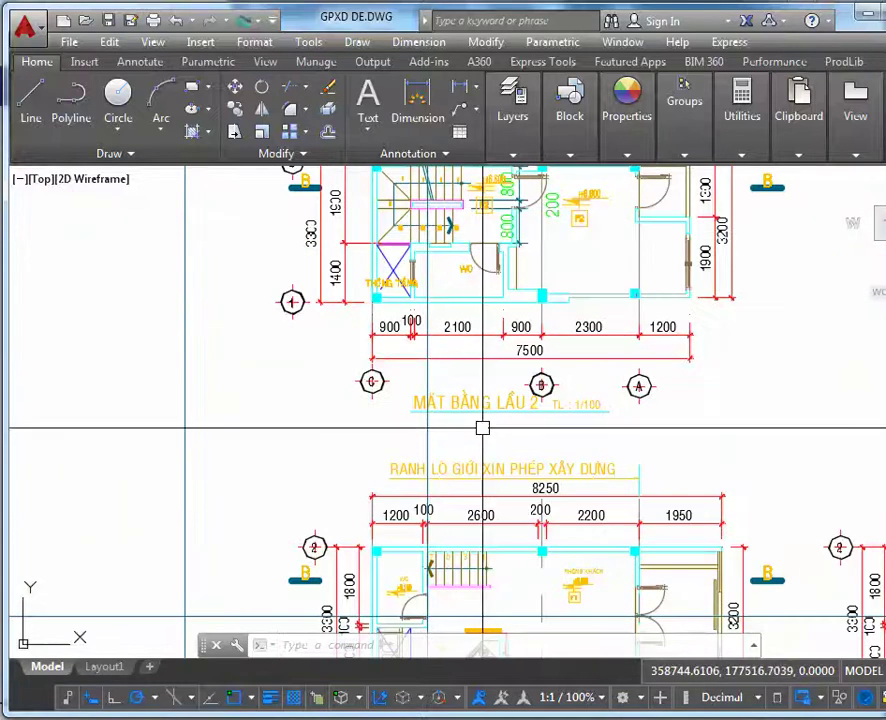
{"action": "middle_click_drag", "start_coordinate": [486, 432], "coordinate": [492, 336]}
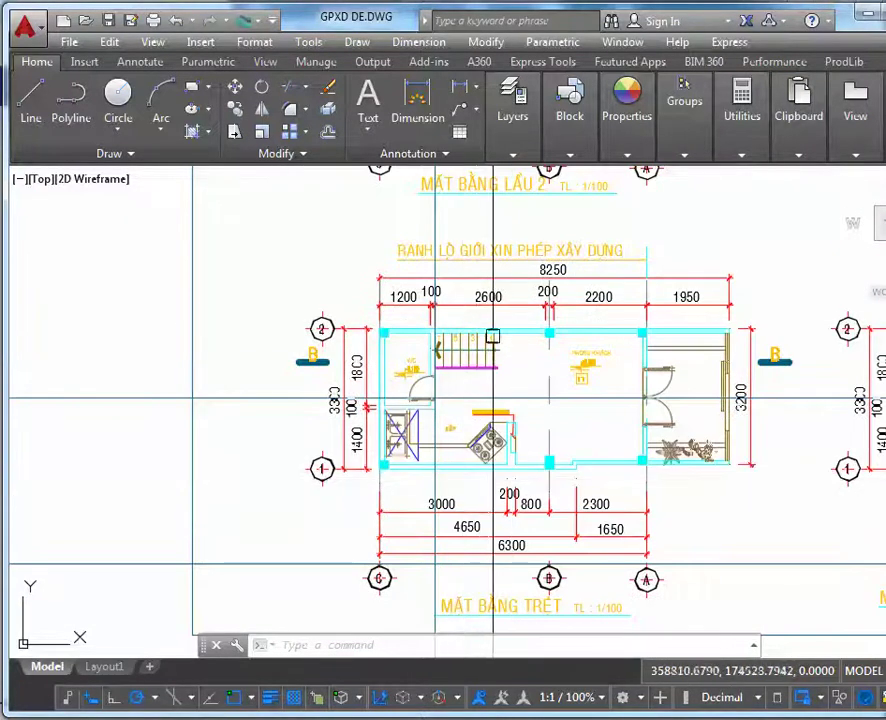
{"action": "middle_click_drag", "start_coordinate": [486, 386], "coordinate": [486, 506]}
{"action": "scroll", "coordinate": [480, 345], "scroll_direction": "down", "scroll_amount": 5}
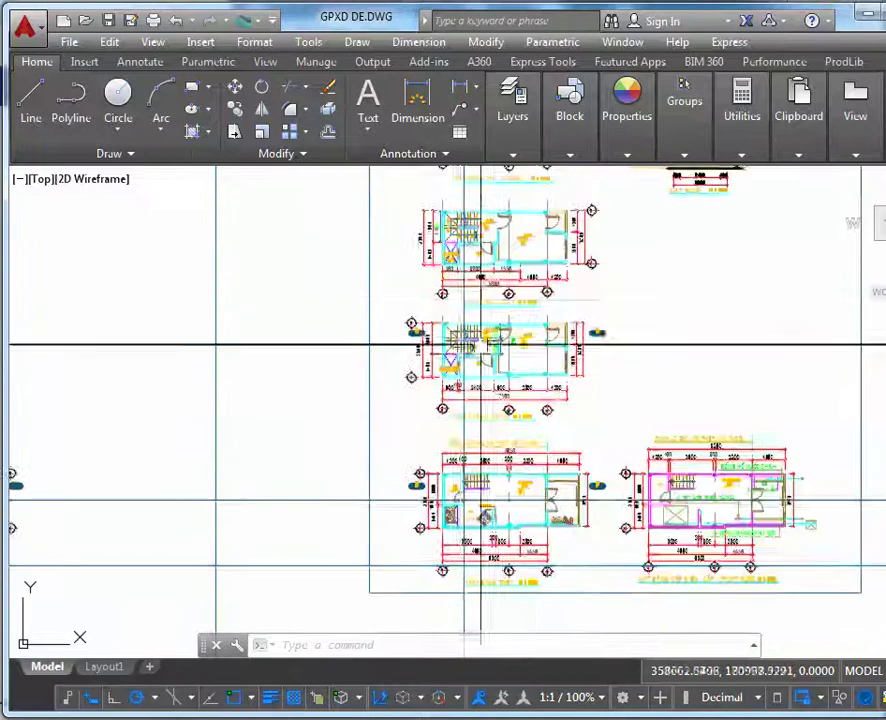
{"action": "scroll", "coordinate": [480, 345], "scroll_direction": "up", "scroll_amount": 5}
{"action": "scroll", "coordinate": [500, 380], "scroll_direction": "up", "scroll_amount": 5}
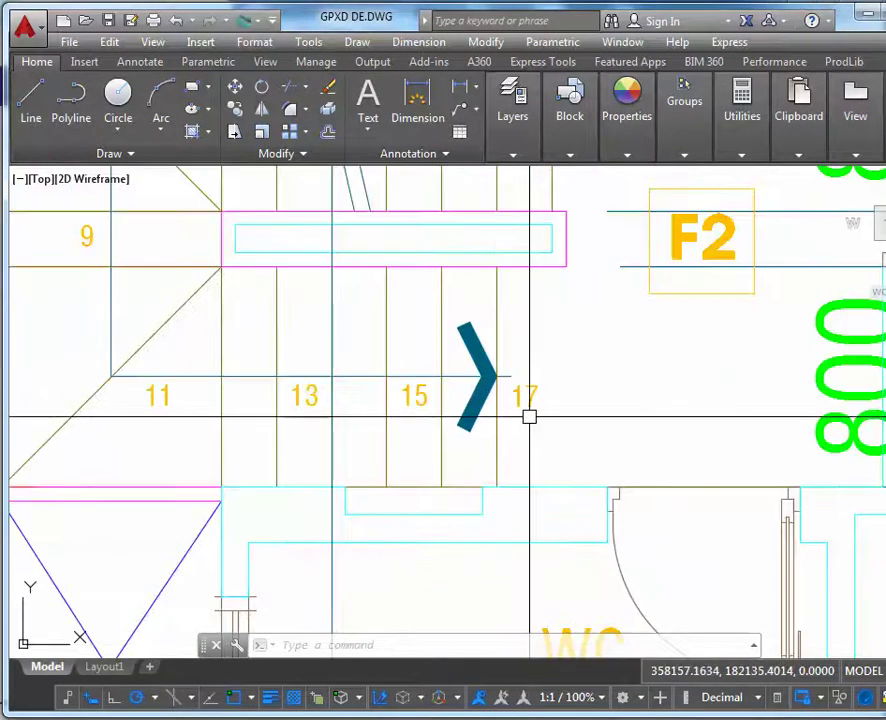
{"action": "scroll", "coordinate": [529, 417], "scroll_direction": "down", "scroll_amount": 2}
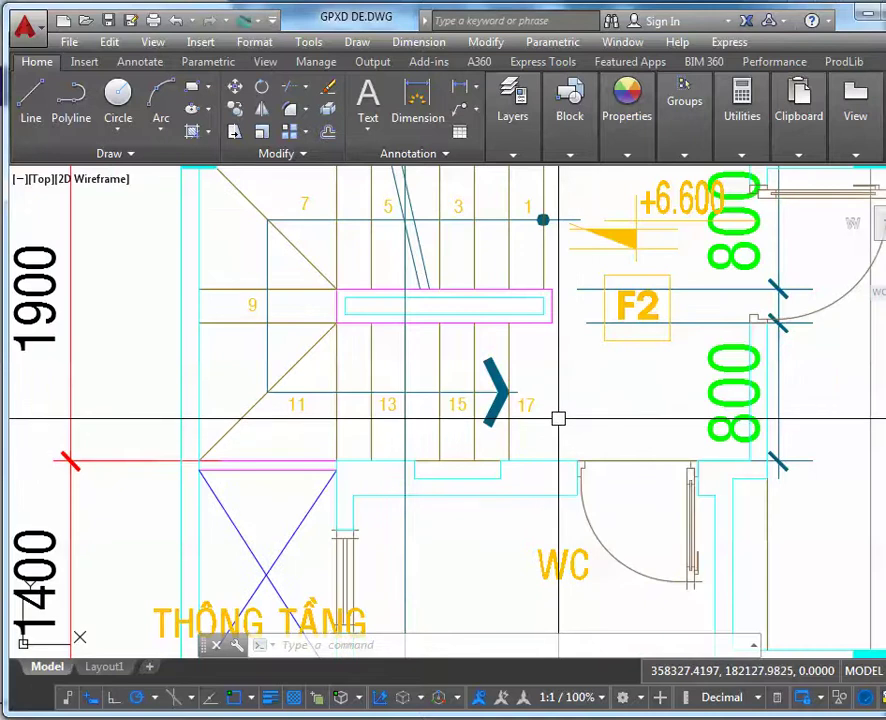
Examine the reference section's first stair step and the beam where the return flight meets the first-floor slab.
{"action": "scroll", "coordinate": [558, 418], "scroll_direction": "down", "scroll_amount": 8}
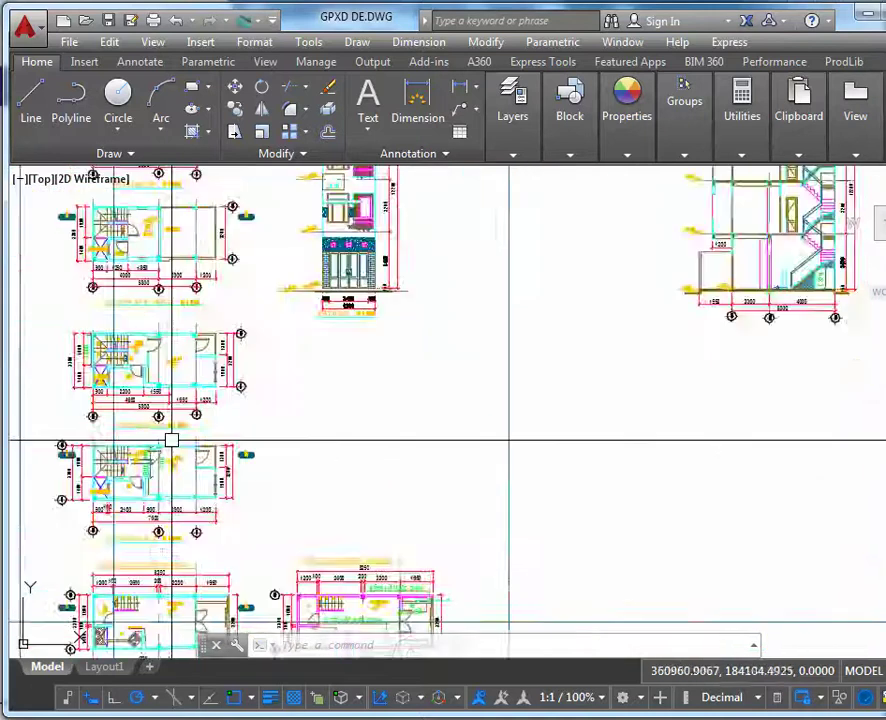
{"action": "scroll", "coordinate": [562, 352], "scroll_direction": "up", "scroll_amount": 8}
{"action": "scroll", "coordinate": [401, 340], "scroll_direction": "up", "scroll_amount": 5}
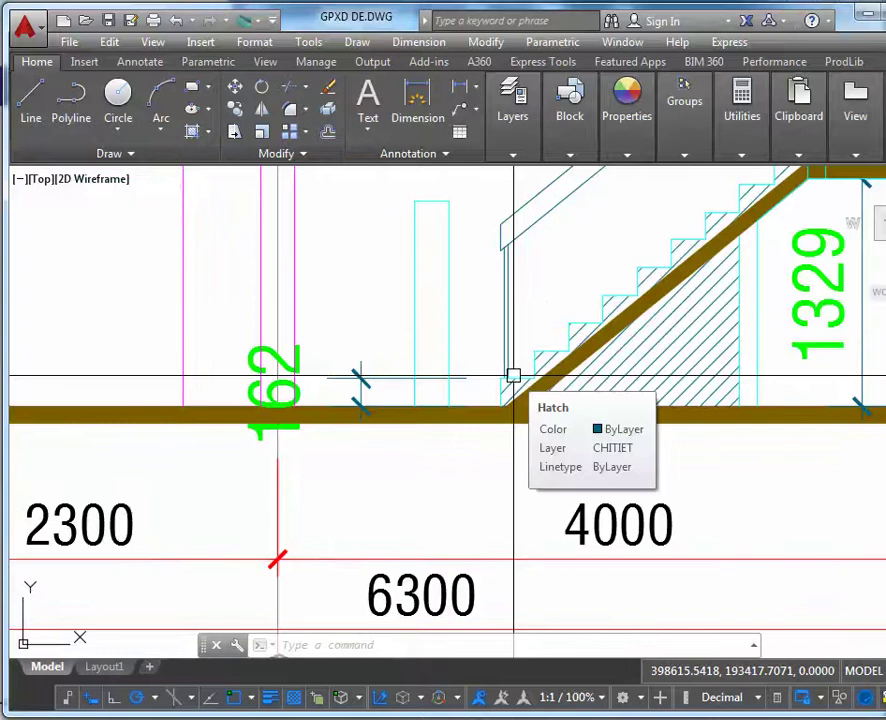
{"action": "scroll", "coordinate": [513, 376], "scroll_direction": "down", "scroll_amount": 5}
{"action": "middle_click_drag", "start_coordinate": [510, 380], "coordinate": [474, 510]}
{"action": "scroll", "coordinate": [515, 290], "scroll_direction": "up", "scroll_amount": 6}
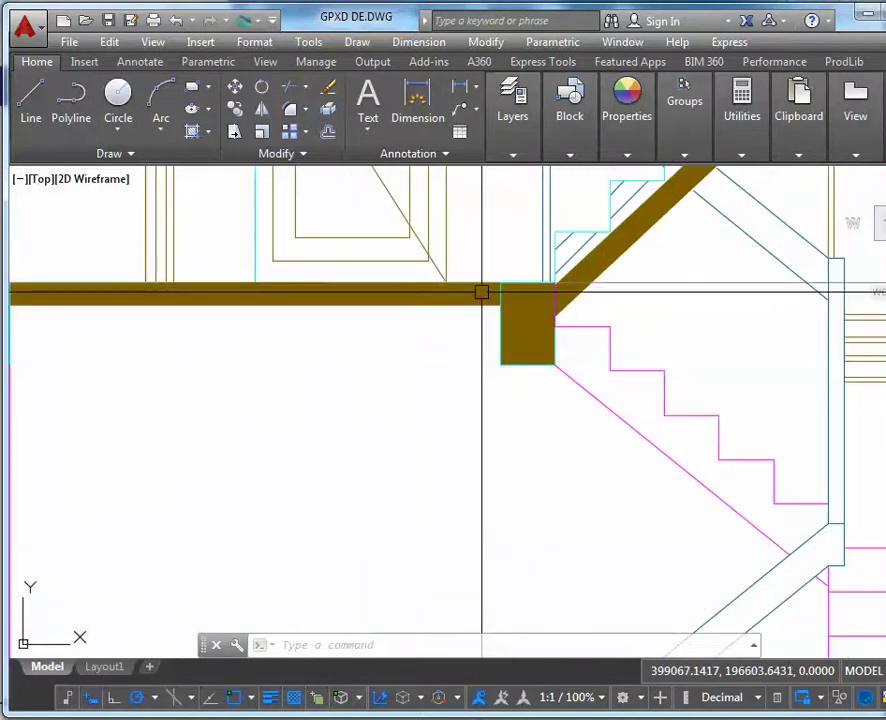
Switch to Excel and calculate the riser height in cell F9 as =3400/17.
{"action": "key", "text": "alt+Tab"}
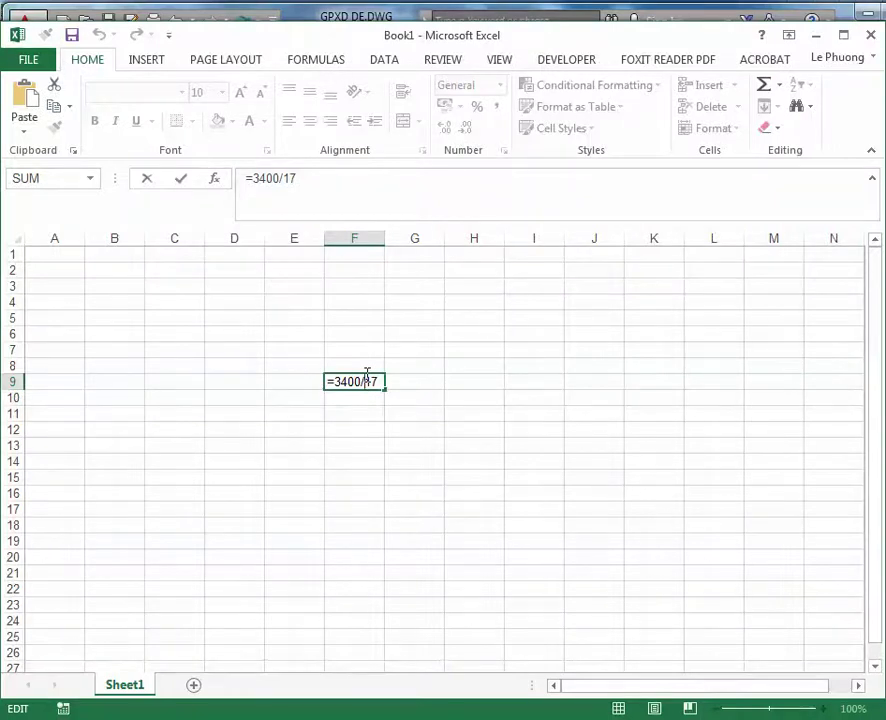
{"action": "key", "text": "Return"}
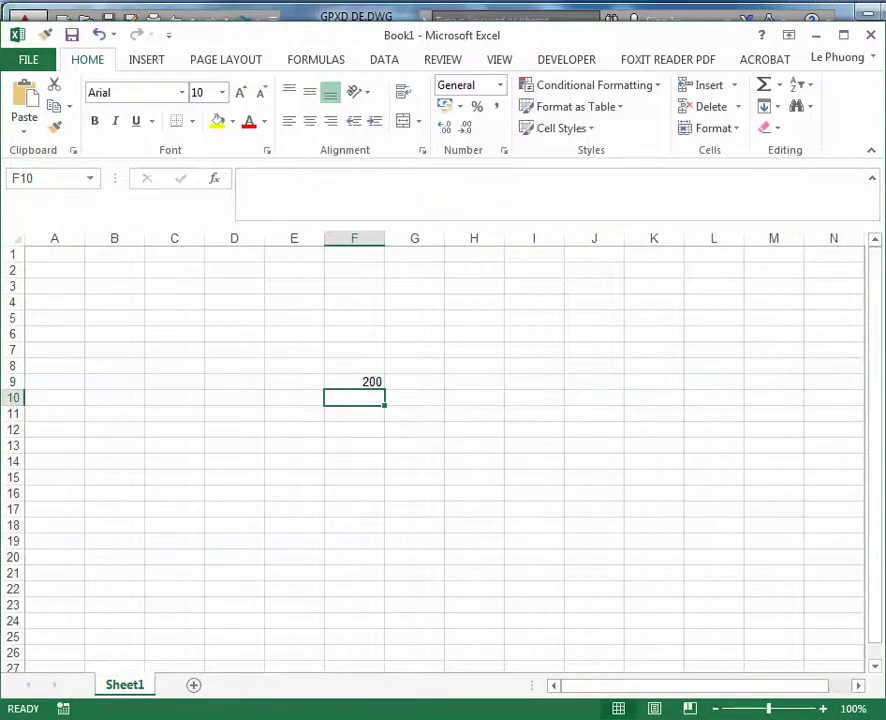
{"action": "left_click", "coordinate": [816, 33]}
Check the tread numbering in the mirrored +3.400 plan and recalculate the riser height in Excel's cell F9 as =3400/21.
{"action": "scroll", "coordinate": [329, 318], "scroll_direction": "up", "scroll_amount": 4}
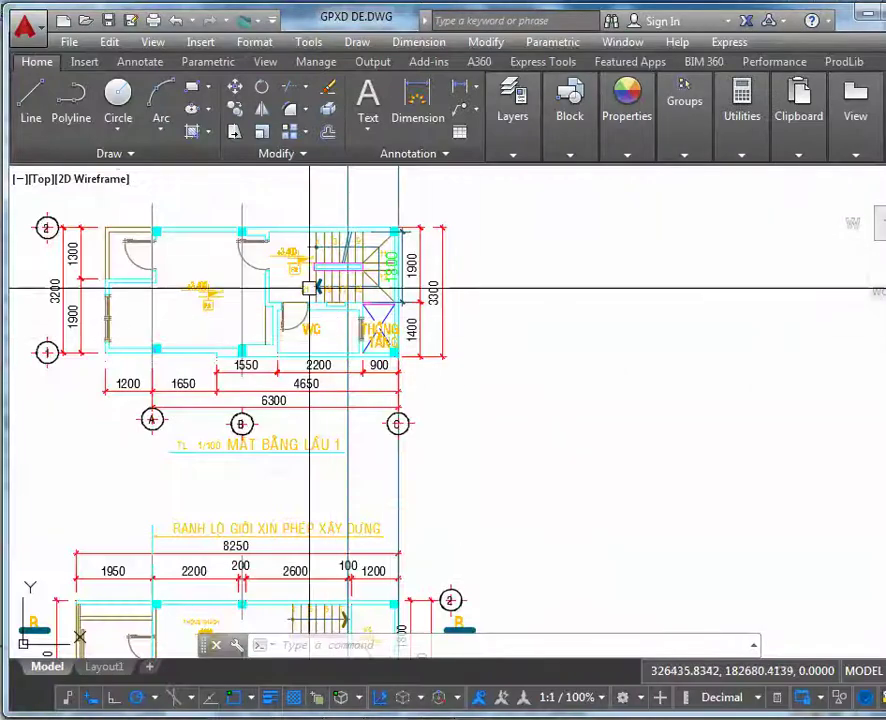
{"action": "middle_click_drag", "start_coordinate": [347, 287], "coordinate": [380, 356]}
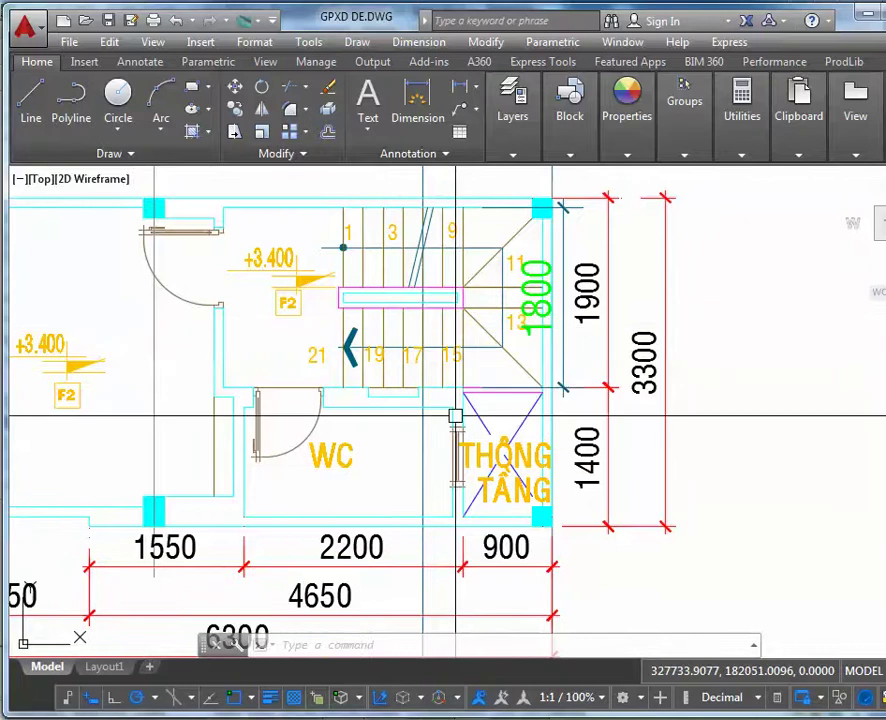
{"action": "key", "text": "alt+Tab"}
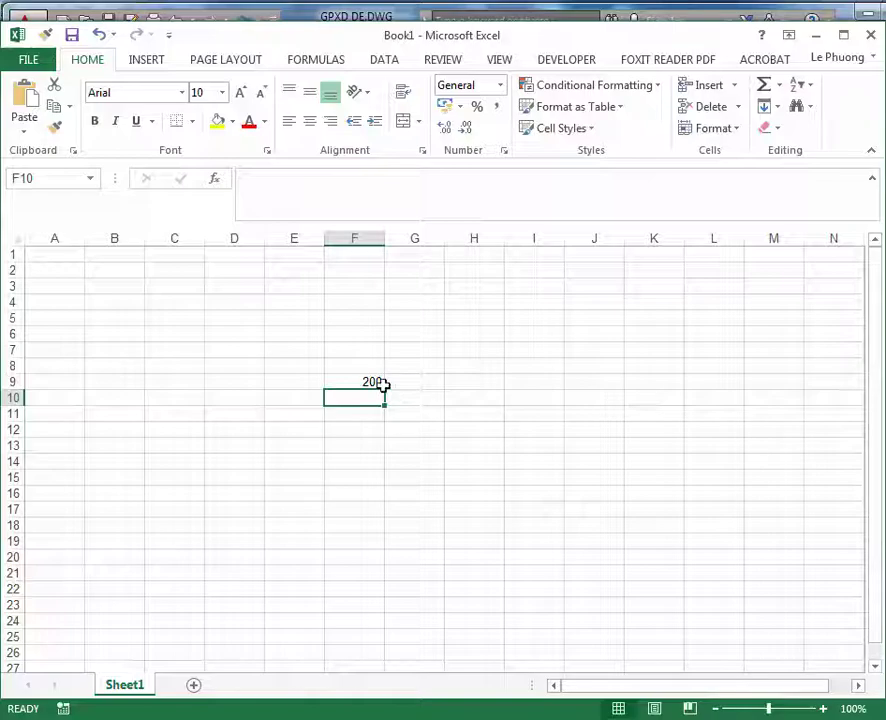
{"action": "double_click", "coordinate": [380, 383]}
{"action": "left_click_drag", "start_coordinate": [368, 384], "coordinate": [396, 378]}
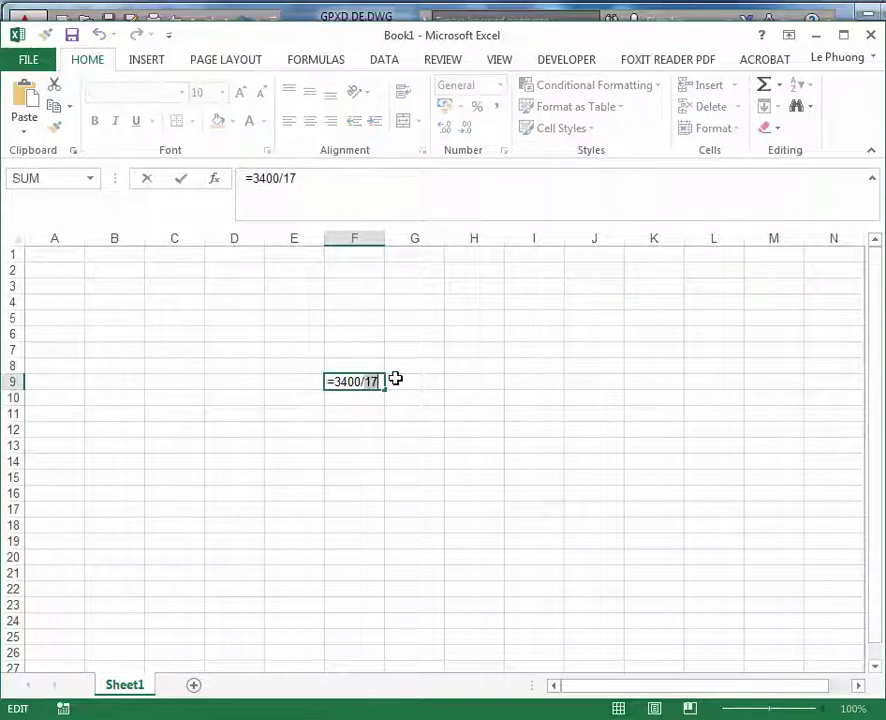
{"action": "type", "text": "21"}
{"action": "key", "text": "Return"}
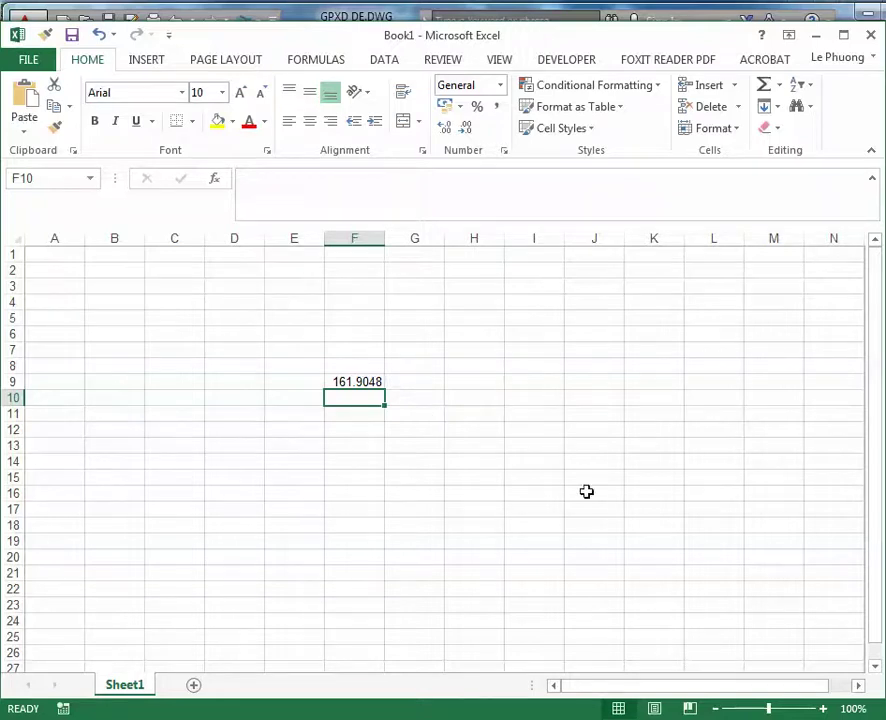
Review the riser-height formula in cell F9 and leave it unchanged.
{"action": "left_click", "coordinate": [364, 381]}
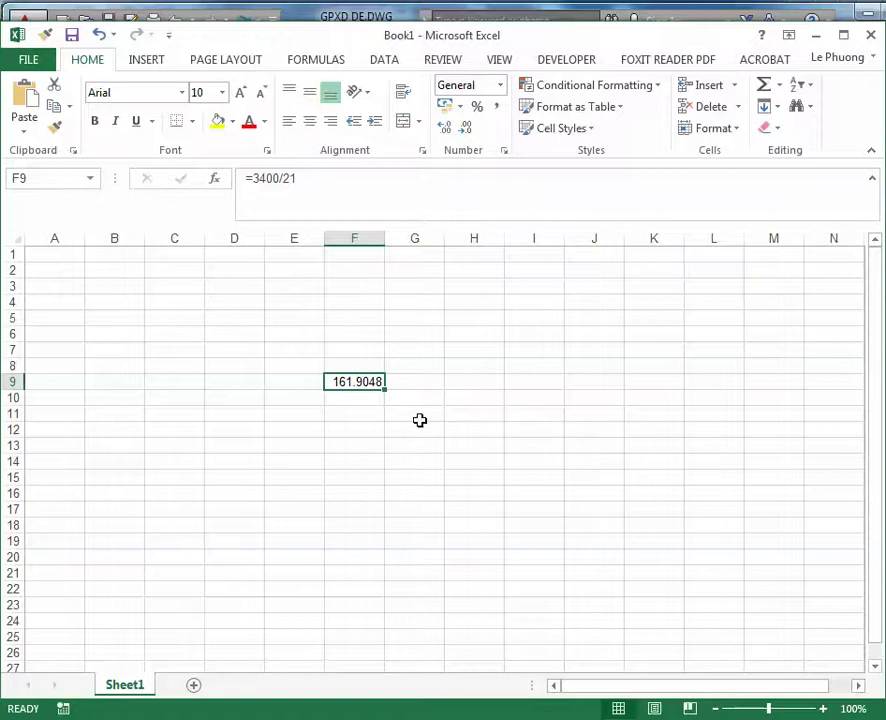
{"action": "double_click", "coordinate": [364, 382]}
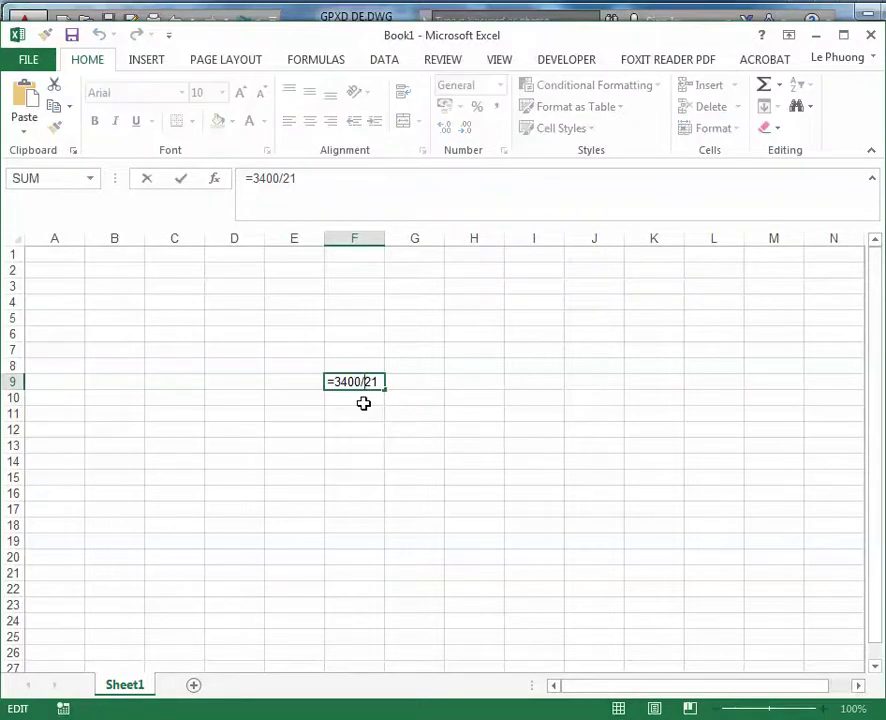
{"action": "key", "text": "Return"}
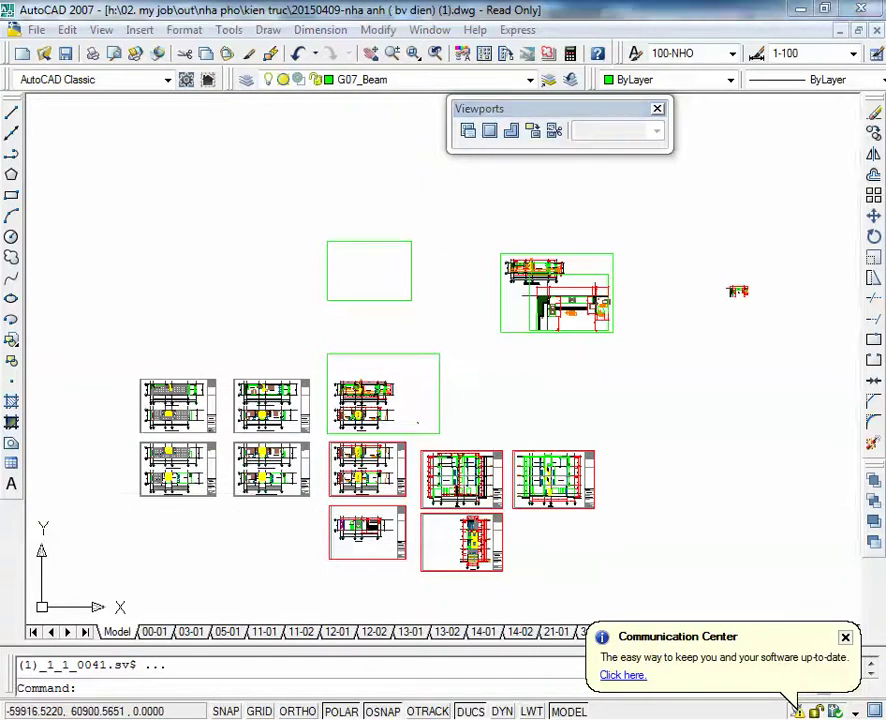
Switch to AutoCAD and return to the +3.400 plan in the GPXD DE.DWG drawing.
{"action": "left_click", "coordinate": [830, 455]}
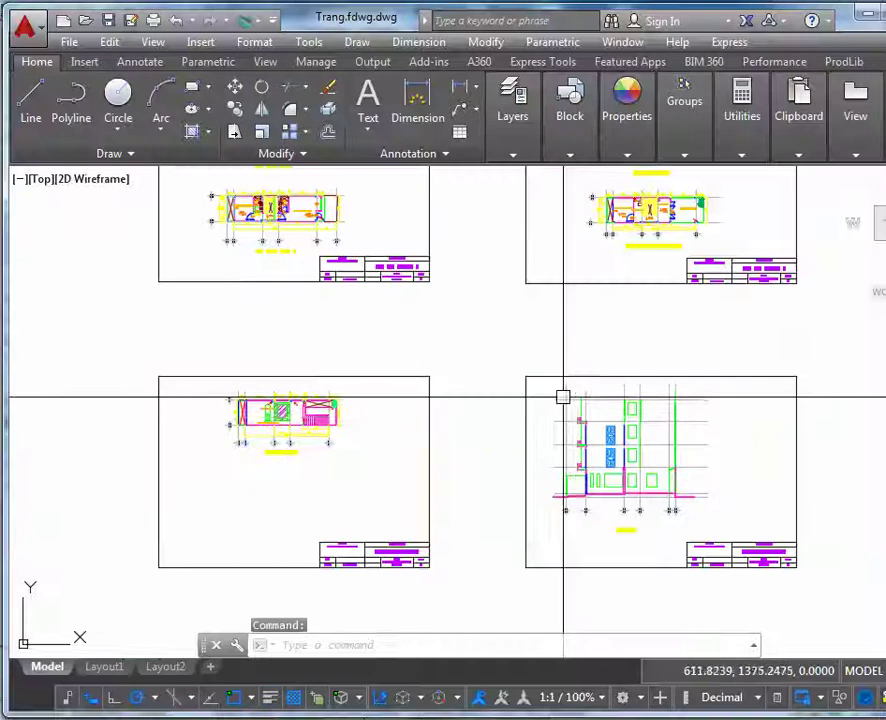
{"action": "middle_click_drag", "start_coordinate": [690, 310], "coordinate": [660, 410]}
{"action": "scroll", "coordinate": [619, 291], "scroll_direction": "up", "scroll_amount": 4}
{"action": "scroll", "coordinate": [619, 291], "scroll_direction": "down", "scroll_amount": 7}
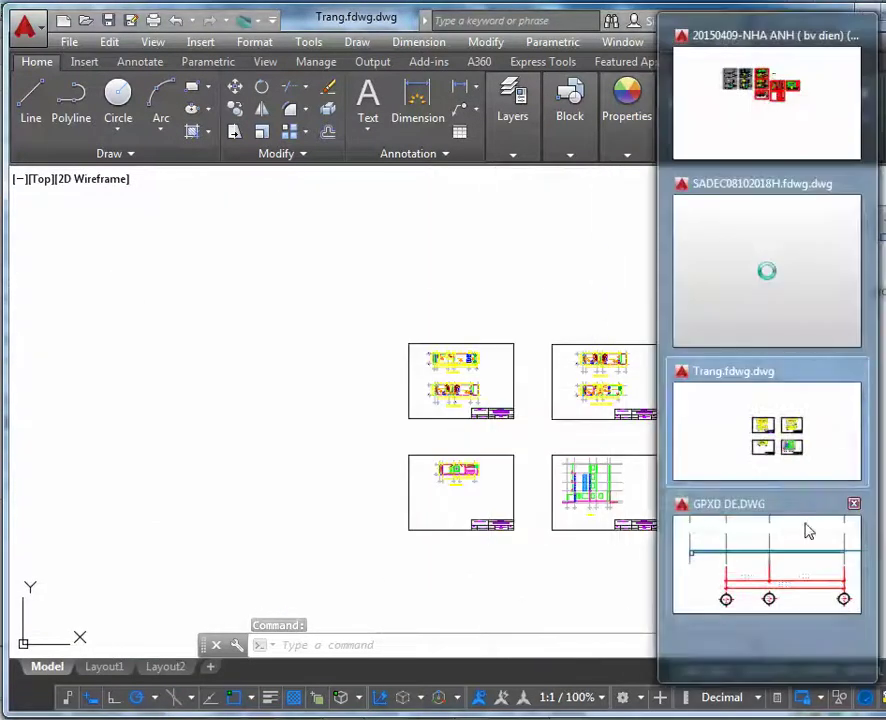
{"action": "left_click", "coordinate": [805, 530]}
{"action": "scroll", "coordinate": [443, 351], "scroll_direction": "down", "scroll_amount": 2}
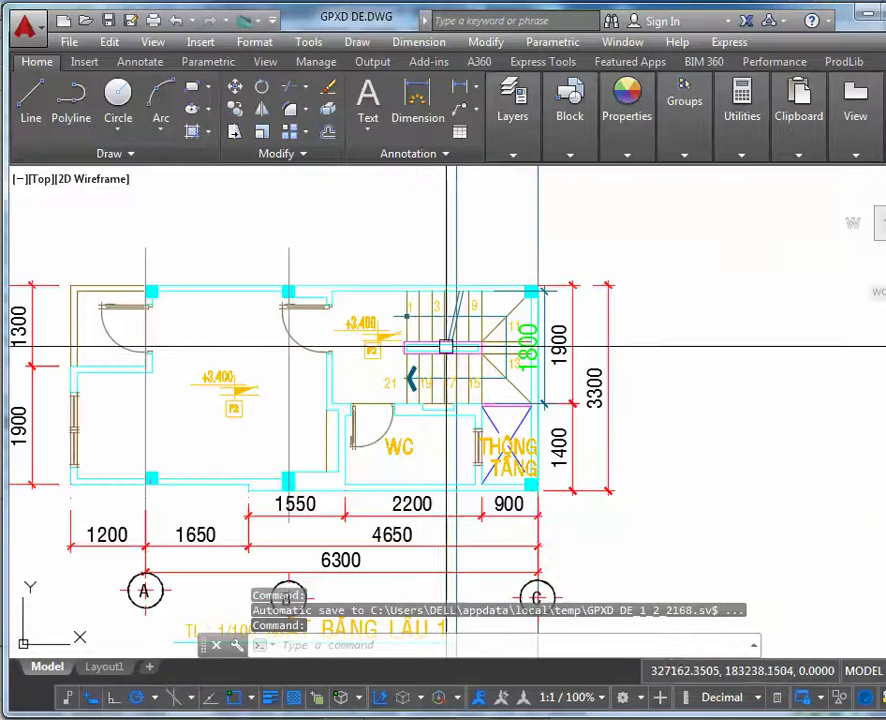
Examine the tread numbering of the +3.400 plan's stair and compare the stair's position with the ground-floor plan and section.
{"action": "scroll", "coordinate": [449, 340], "scroll_direction": "up", "scroll_amount": 2}
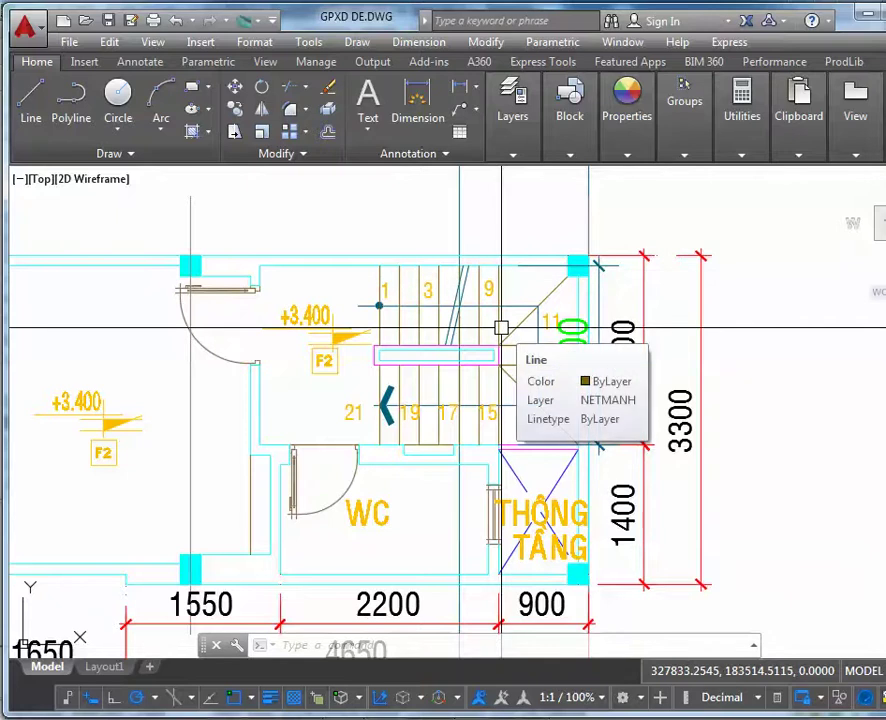
{"action": "scroll", "coordinate": [501, 327], "scroll_direction": "down", "scroll_amount": 2}
{"action": "scroll", "coordinate": [525, 407], "scroll_direction": "down", "scroll_amount": 4}
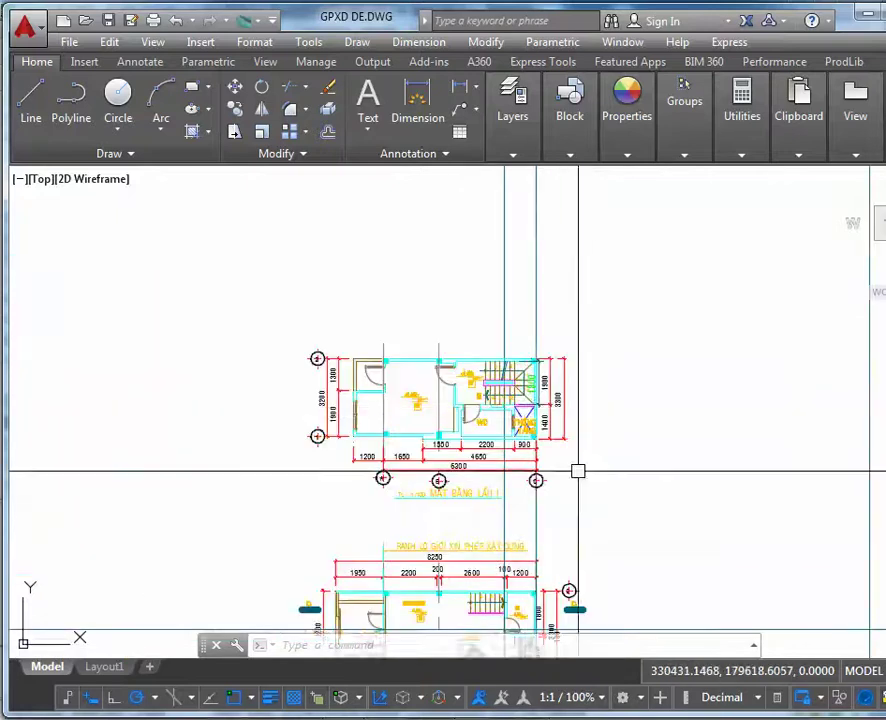
{"action": "scroll", "coordinate": [498, 316], "scroll_direction": "down", "scroll_amount": 4}
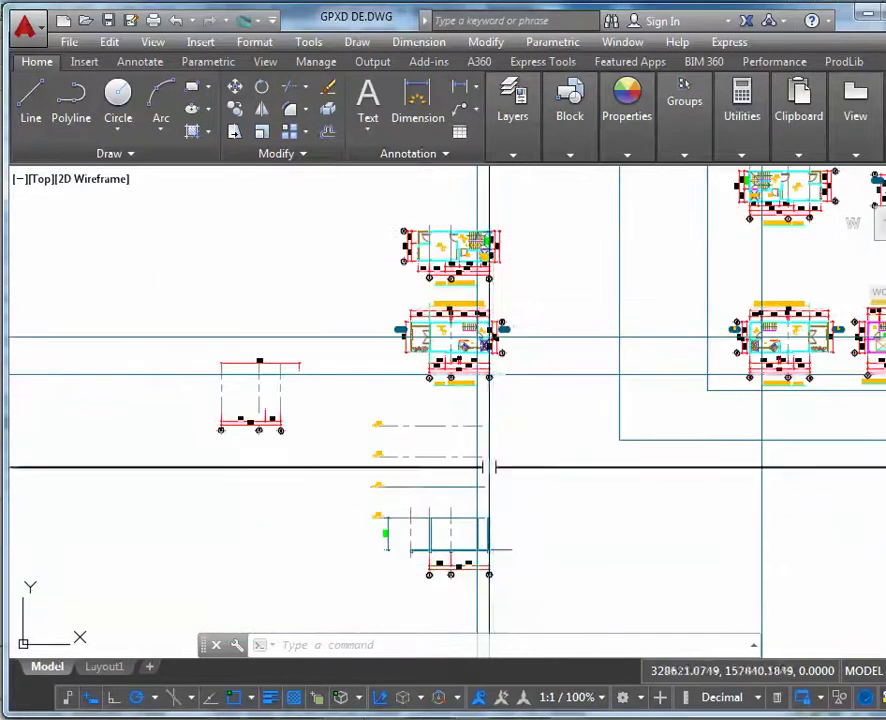
{"action": "scroll", "coordinate": [492, 290], "scroll_direction": "up", "scroll_amount": 8}
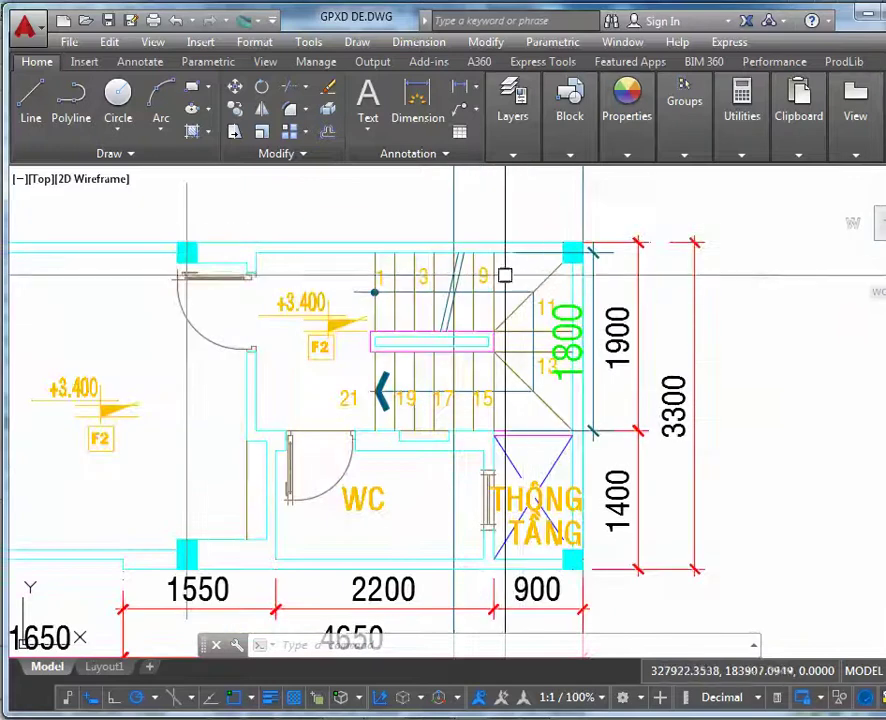
{"action": "scroll", "coordinate": [504, 273], "scroll_direction": "up", "scroll_amount": 2}
{"action": "scroll", "coordinate": [519, 385], "scroll_direction": "down", "scroll_amount": 6}
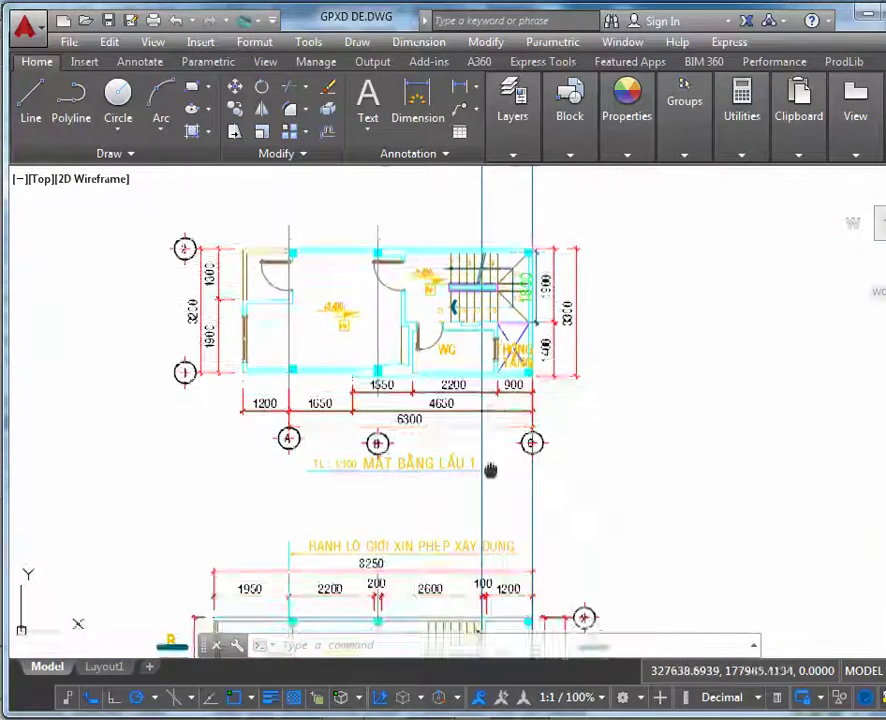
{"action": "middle_click_drag", "start_coordinate": [518, 469], "coordinate": [518, 289]}
{"action": "middle_click_drag", "start_coordinate": [478, 372], "coordinate": [468, 519]}
{"action": "scroll", "coordinate": [458, 256], "scroll_direction": "up", "scroll_amount": 4}
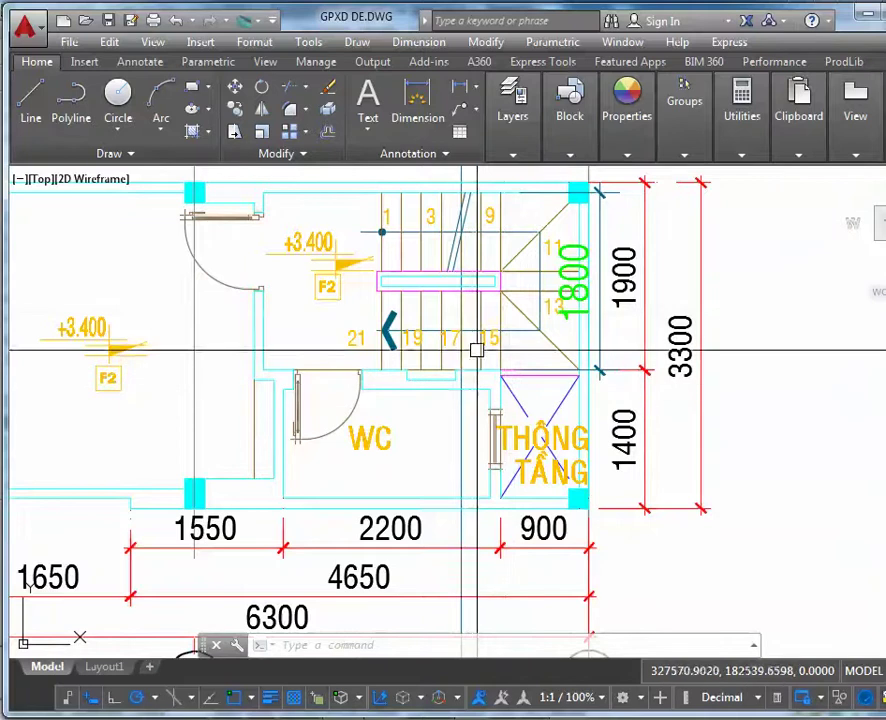
{"action": "scroll", "coordinate": [487, 226], "scroll_direction": "up", "scroll_amount": 2}
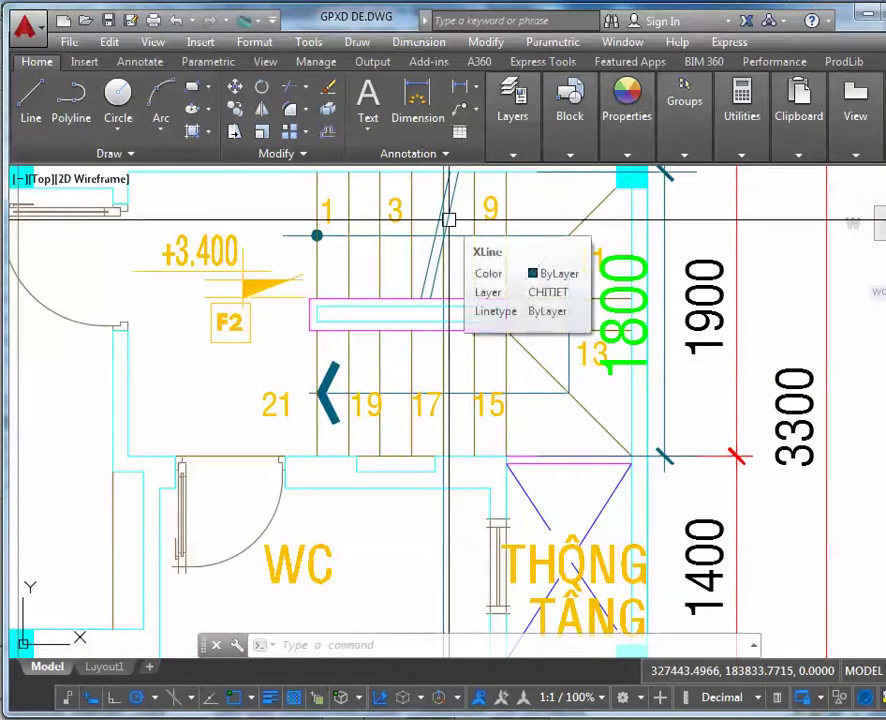
Switch to Excel and calculate the height of seven risers in cell G9 as =F9*7.
{"action": "key", "text": "alt+Tab"}
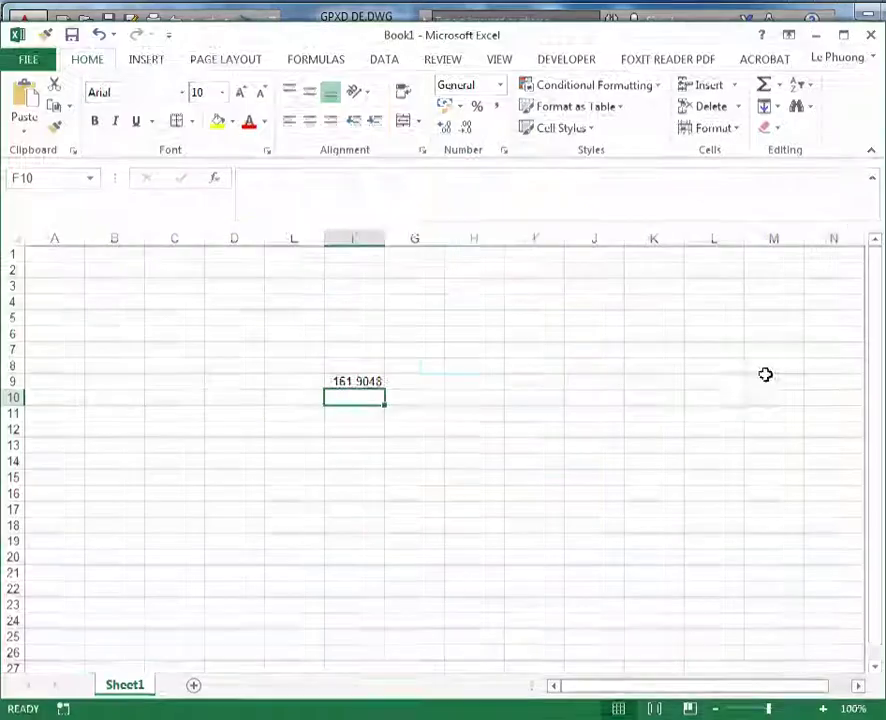
{"action": "left_click", "coordinate": [422, 386]}
{"action": "type", "text": "="}
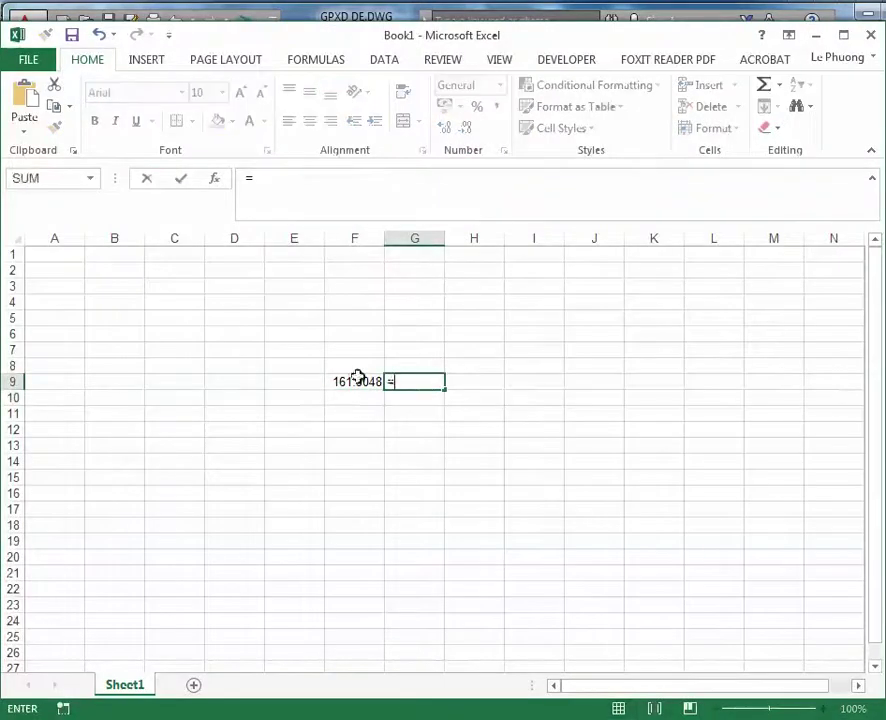
{"action": "left_click", "coordinate": [360, 380]}
{"action": "type", "text": "*7"}
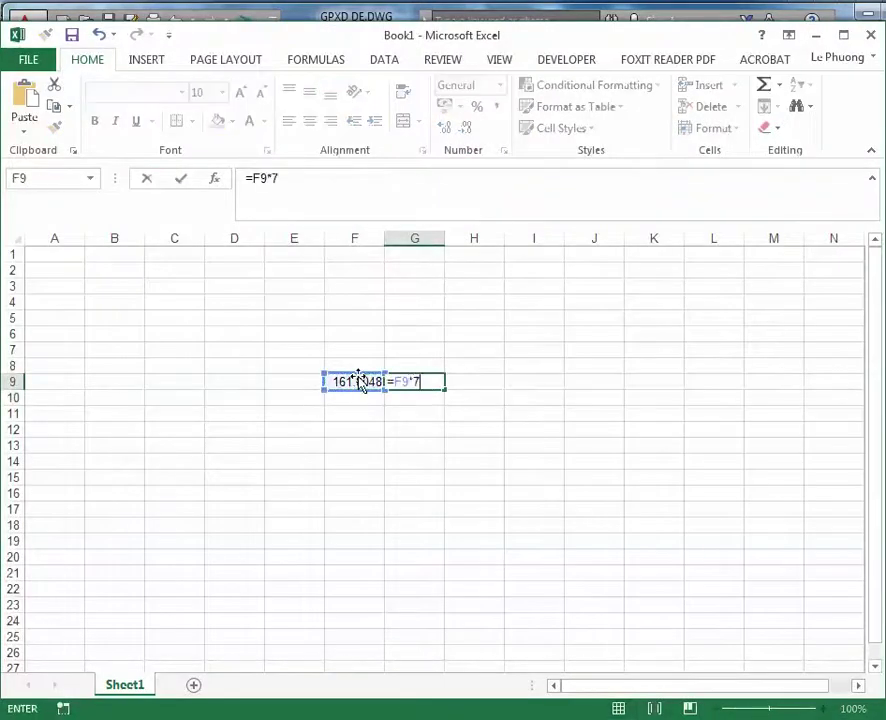
{"action": "key", "text": "Return"}
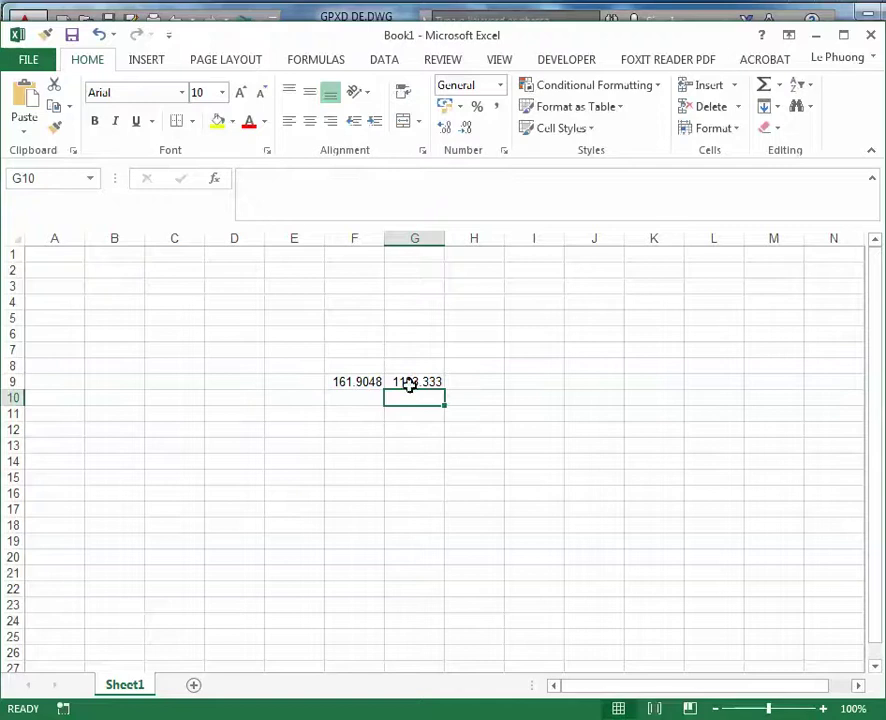
Switch to AutoCAD and copy the section's ground-floor line 1133 mm straight up.
{"action": "key", "text": "alt+Tab"}
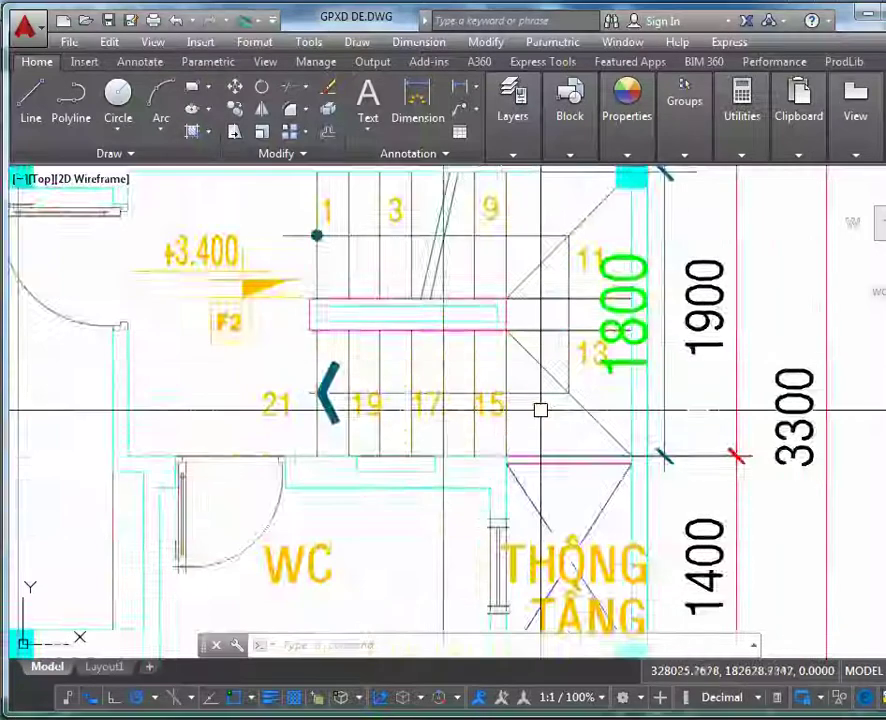
{"action": "scroll", "coordinate": [583, 478], "scroll_direction": "down", "scroll_amount": 6}
{"action": "scroll", "coordinate": [583, 478], "scroll_direction": "up", "scroll_amount": 10}
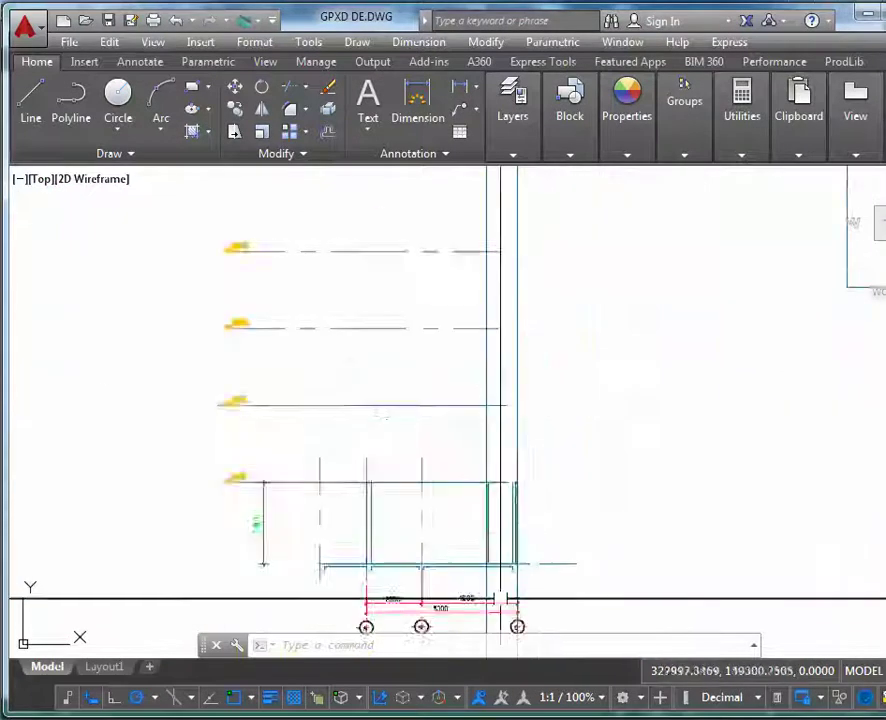
{"action": "left_click", "coordinate": [613, 536]}
{"action": "left_click", "coordinate": [592, 422]}
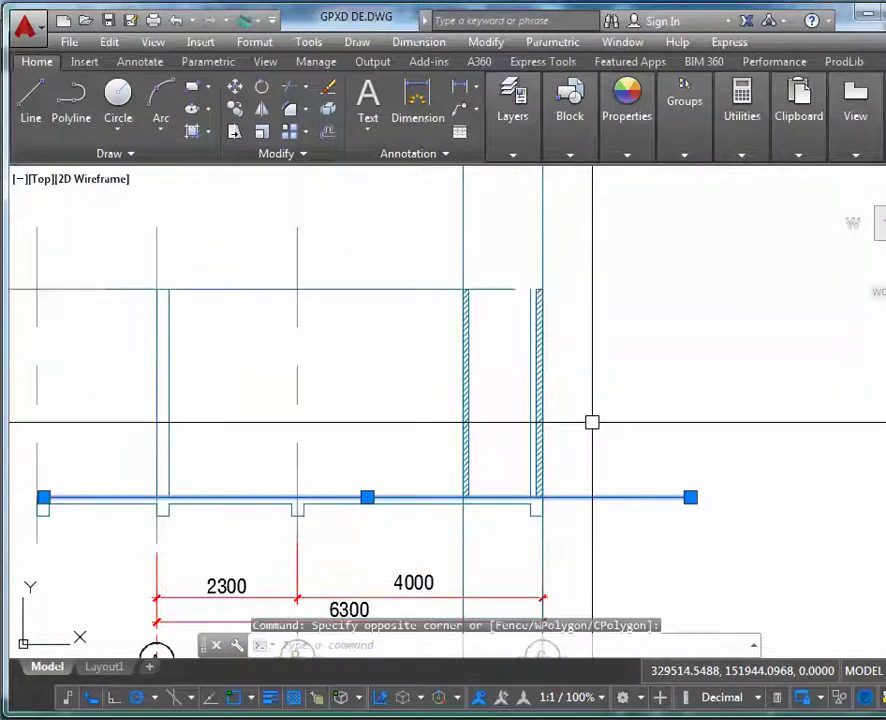
{"action": "type", "text": "co"}
{"action": "key", "text": "Return"}
{"action": "left_click", "coordinate": [628, 476]}
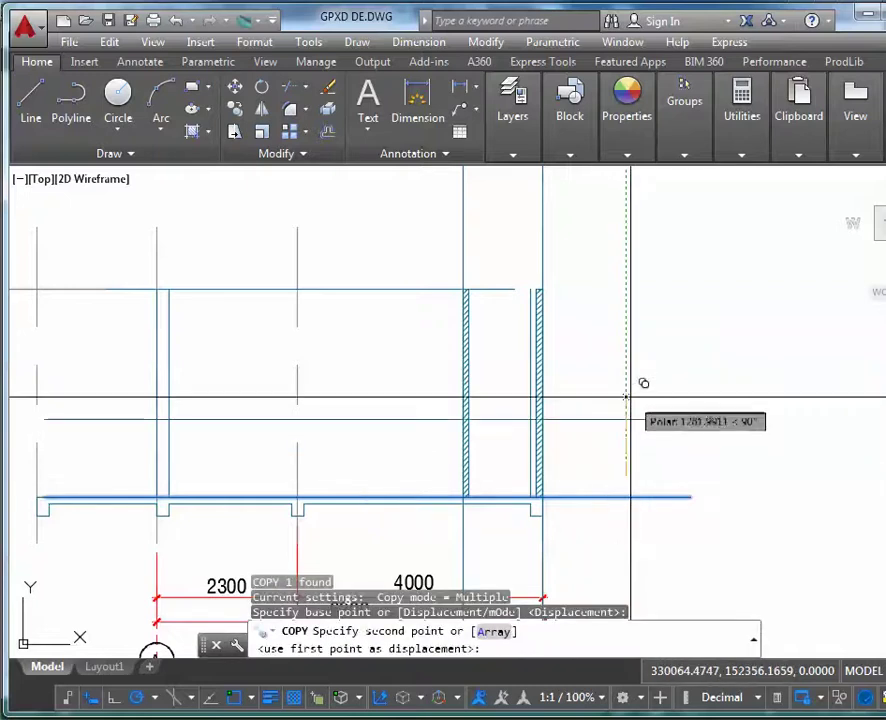
{"action": "type", "text": "1135"}
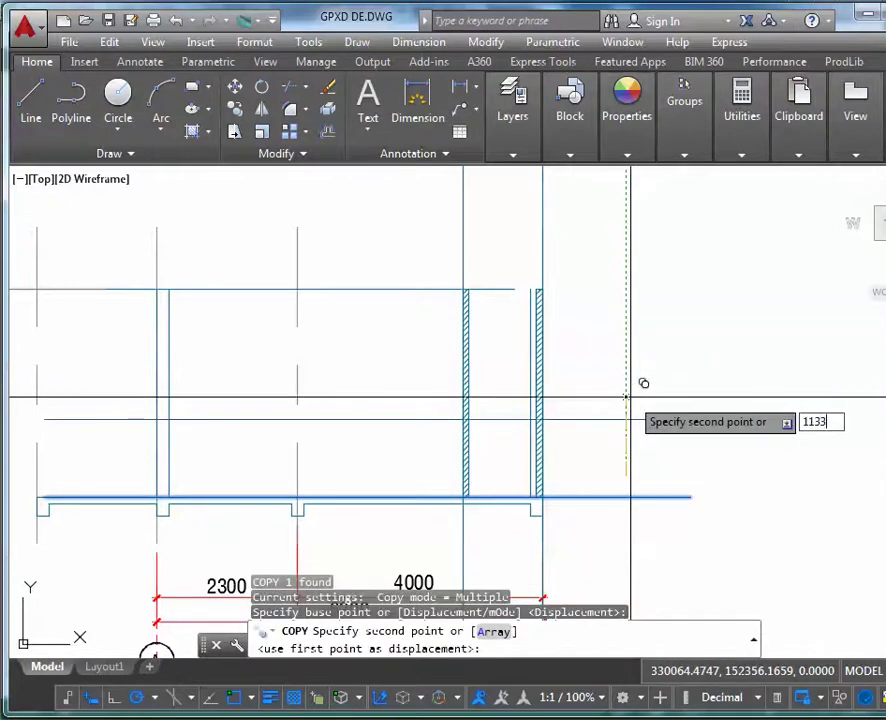
{"action": "key", "text": "Return"}
{"action": "key", "text": "Escape"}
Stretch the top edge of the WC partition's hatch down to the copied horizontal line.
{"action": "scroll", "coordinate": [490, 305], "scroll_direction": "up", "scroll_amount": 4}
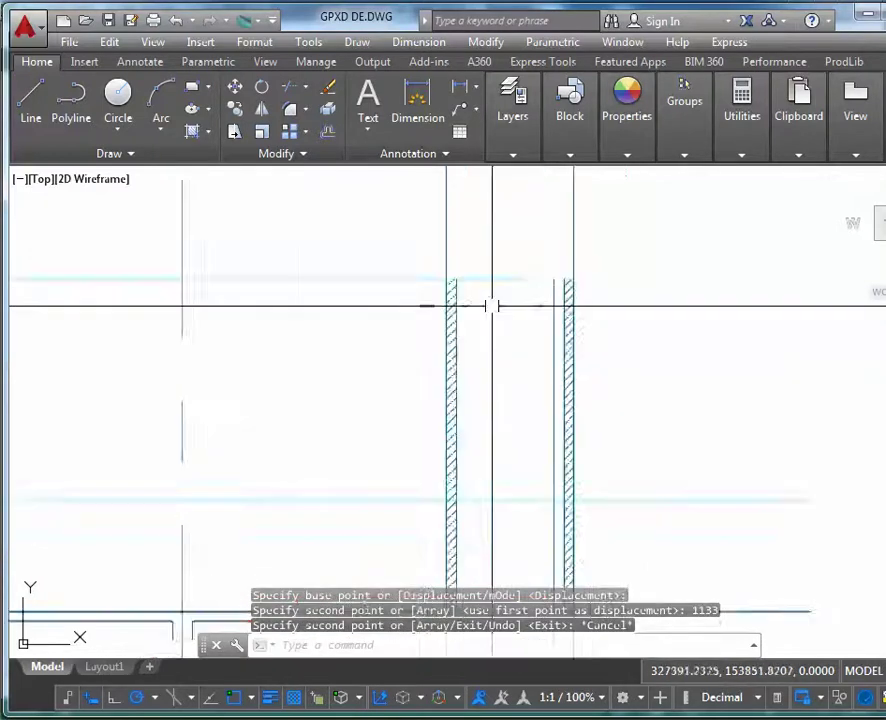
{"action": "left_click", "coordinate": [427, 261]}
{"action": "scroll", "coordinate": [437, 262], "scroll_direction": "up", "scroll_amount": 3}
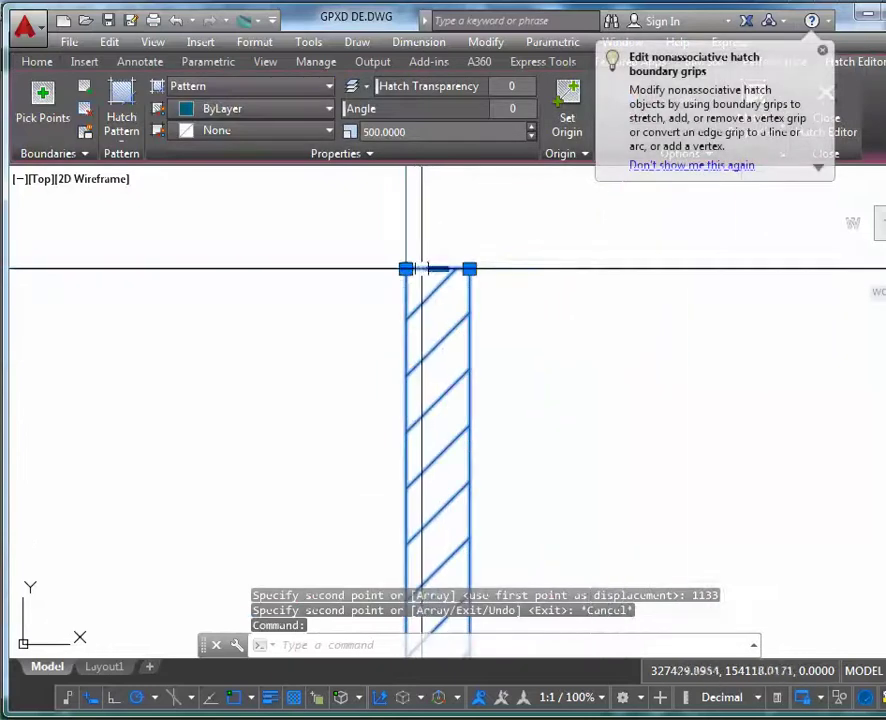
{"action": "left_click", "coordinate": [437, 269]}
{"action": "scroll", "coordinate": [474, 540], "scroll_direction": "down", "scroll_amount": 5}
{"action": "scroll", "coordinate": [464, 540], "scroll_direction": "up", "scroll_amount": 5}
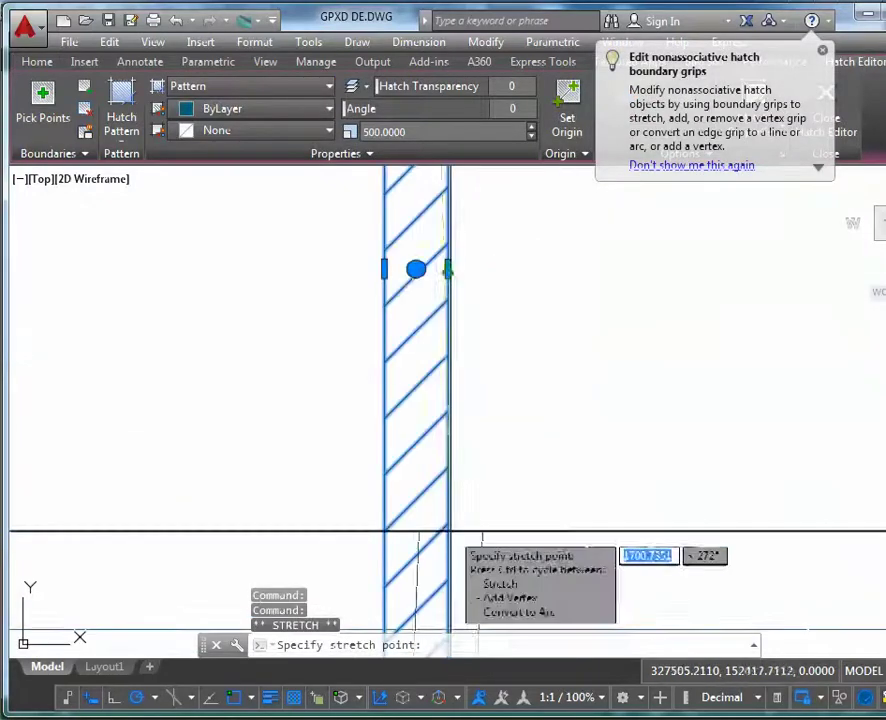
{"action": "key", "text": "Escape"}
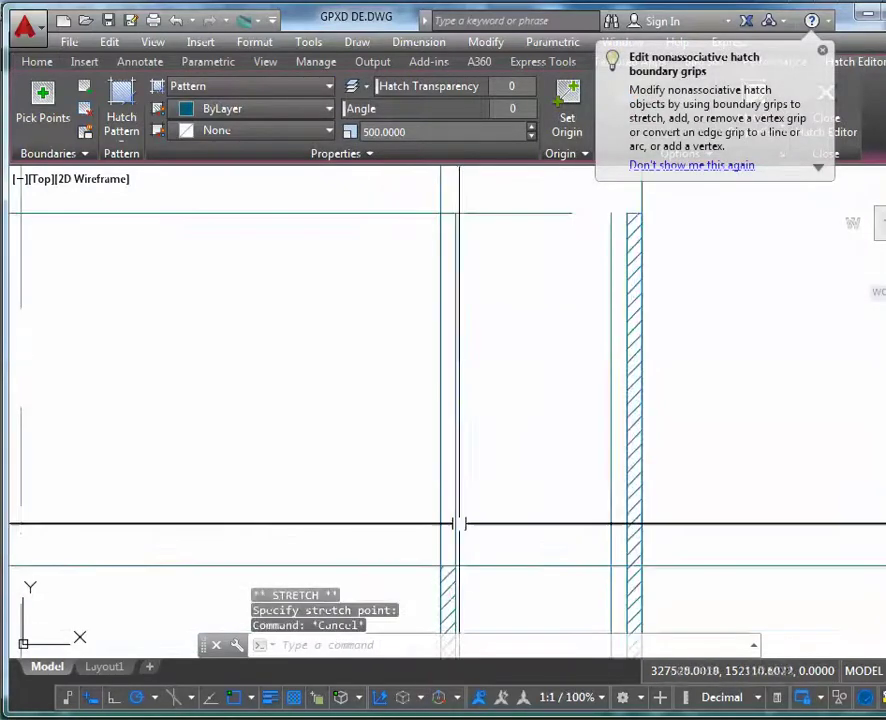
Stretch the top of the WC partition's outline down to the copied horizontal line.
{"action": "left_click", "coordinate": [440, 213]}
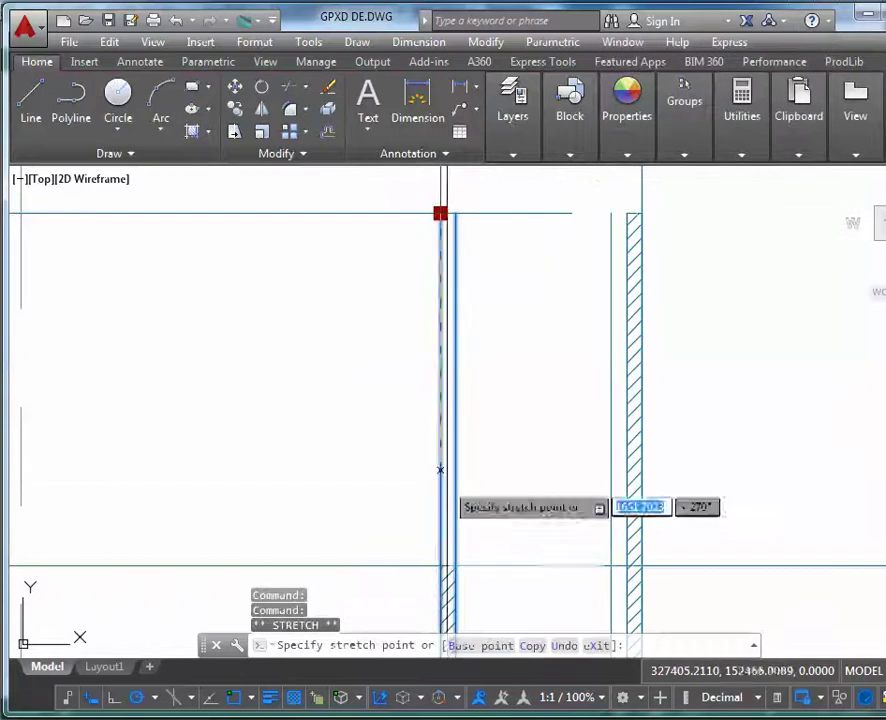
{"action": "left_click", "coordinate": [441, 566]}
{"action": "key", "text": "Escape"}
{"action": "scroll", "coordinate": [541, 524], "scroll_direction": "down", "scroll_amount": 2}
{"action": "scroll", "coordinate": [541, 524], "scroll_direction": "down", "scroll_amount": 3}
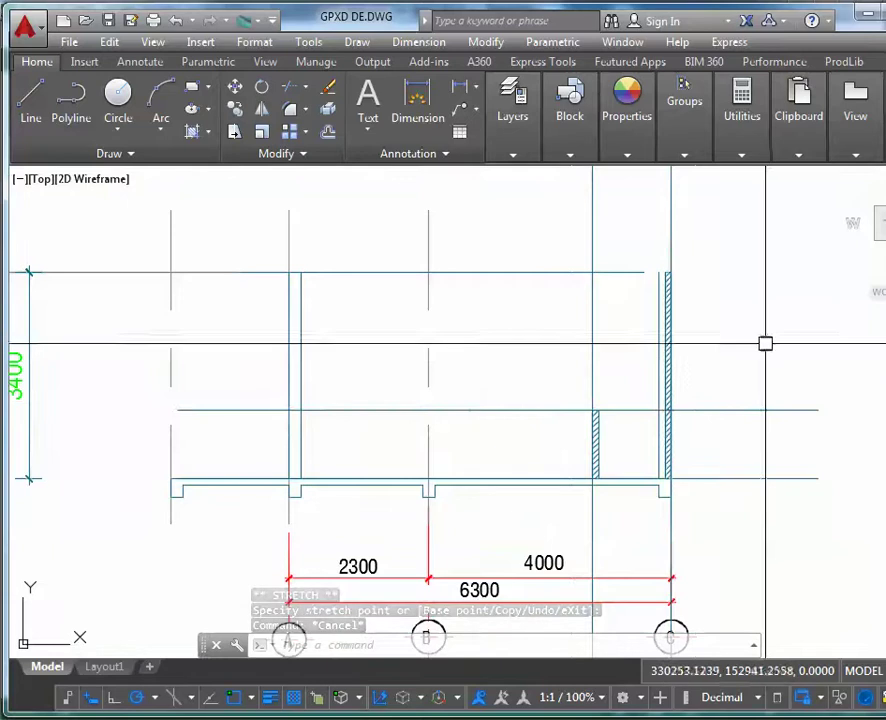
Check the shortened WC partition in the section, and examine the stair's first tread in the +3.400 plan.
{"action": "middle_click_drag", "start_coordinate": [726, 481], "coordinate": [652, 473]}
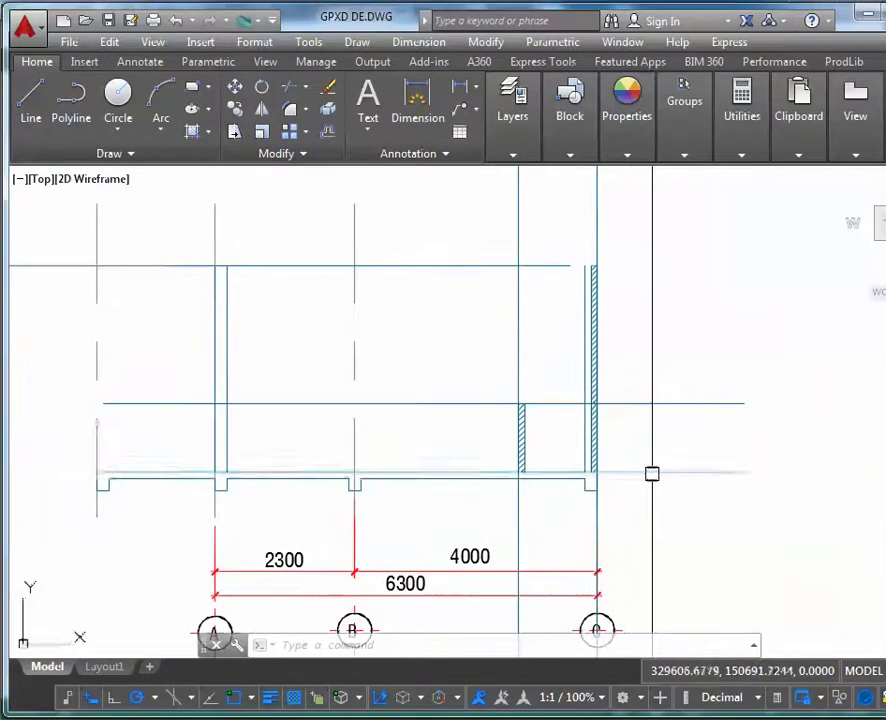
{"action": "scroll", "coordinate": [465, 487], "scroll_direction": "up", "scroll_amount": 2}
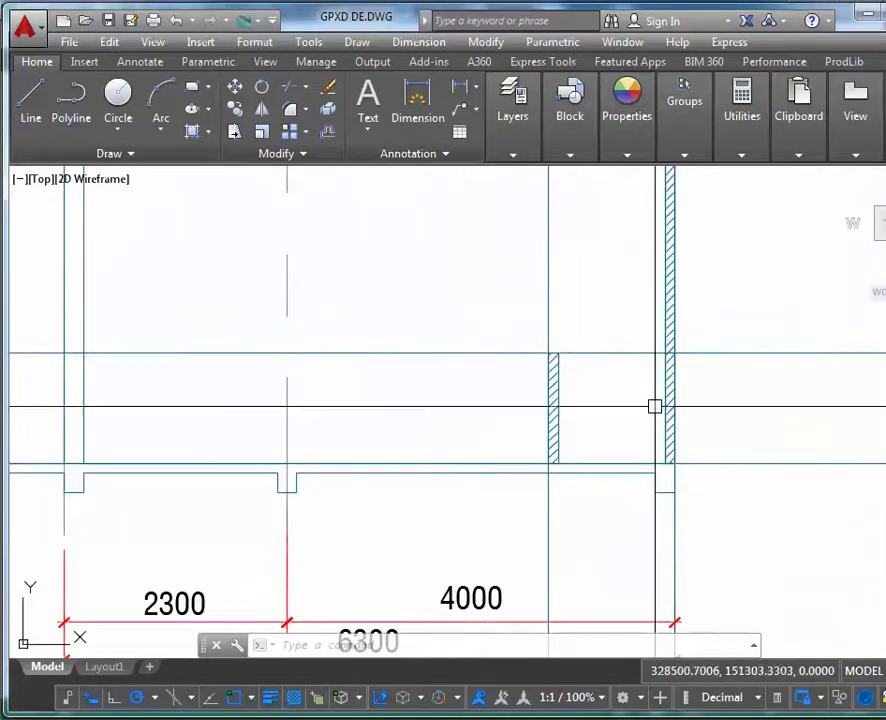
{"action": "scroll", "coordinate": [664, 345], "scroll_direction": "down", "scroll_amount": 8}
{"action": "middle_click_drag", "start_coordinate": [664, 345], "coordinate": [502, 584]}
{"action": "scroll", "coordinate": [470, 185], "scroll_direction": "up", "scroll_amount": 4}
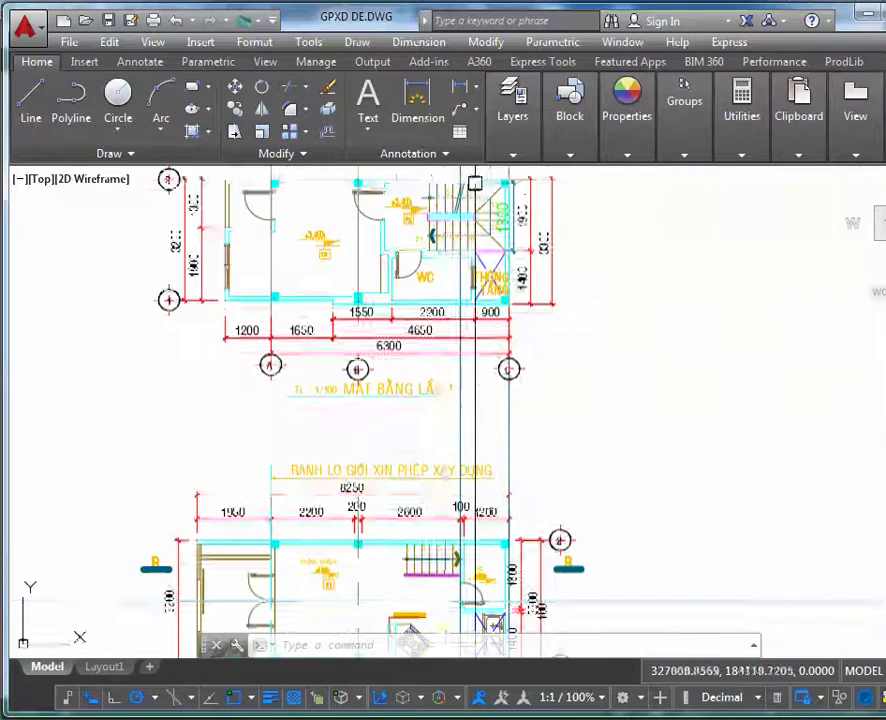
{"action": "scroll", "coordinate": [446, 189], "scroll_direction": "up", "scroll_amount": 4}
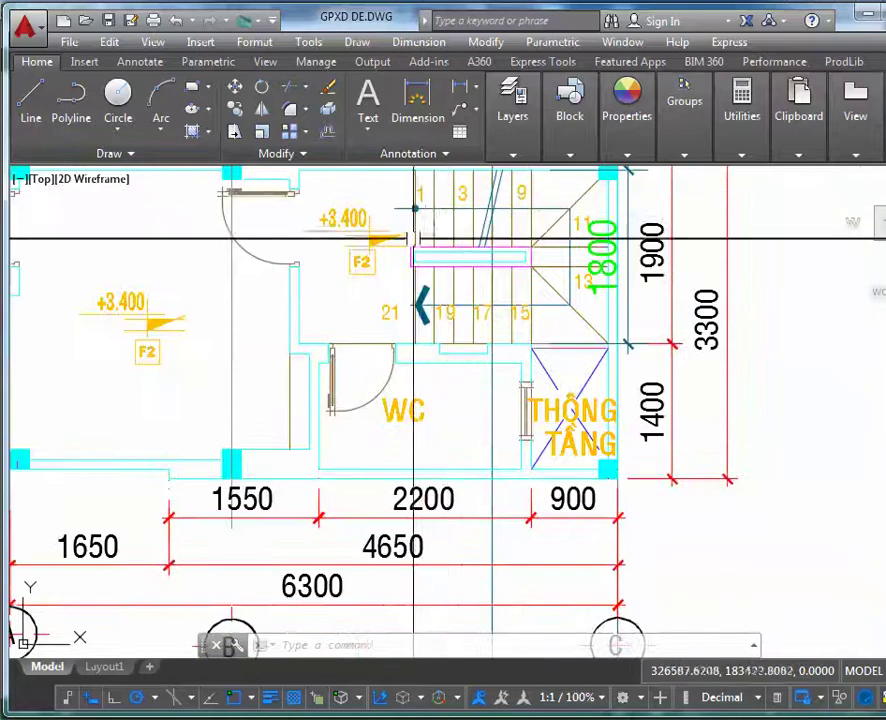
{"action": "middle_click_drag", "start_coordinate": [418, 211], "coordinate": [415, 256]}
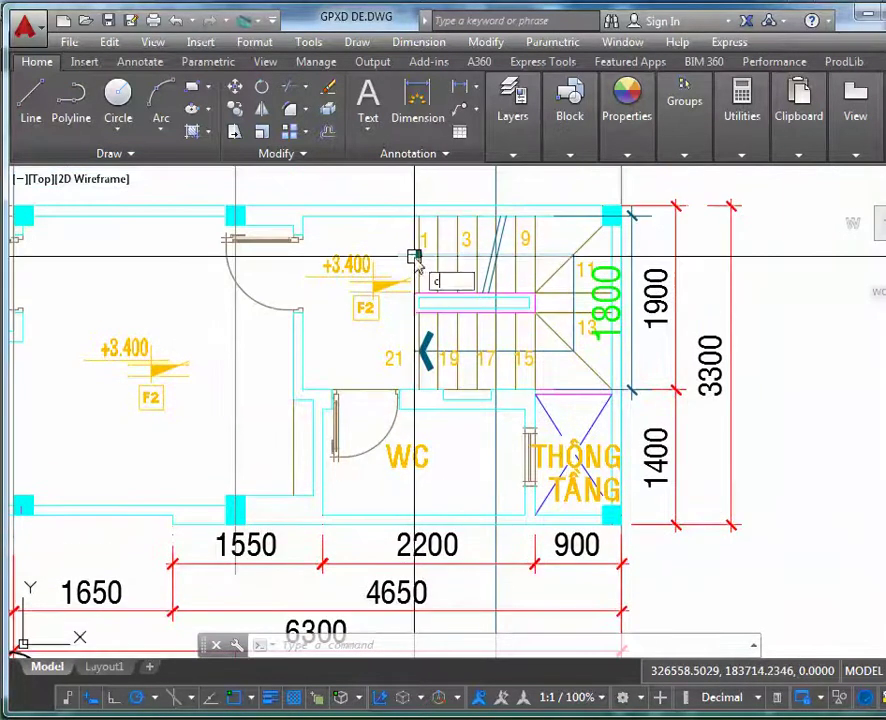
{"action": "type", "text": "lose"}
{"action": "key", "text": "Return"}
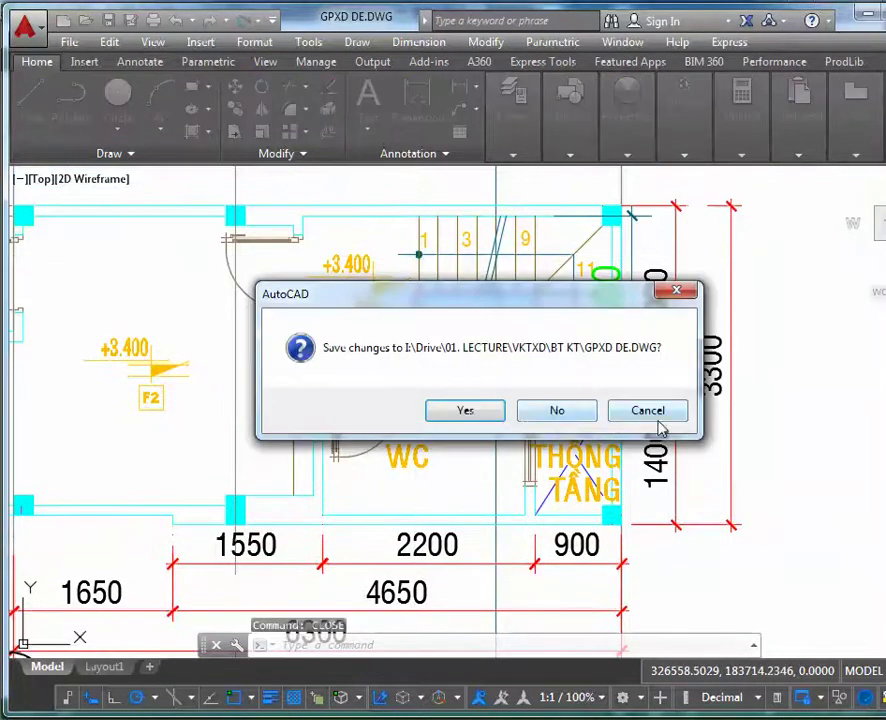
{"action": "left_click", "coordinate": [658, 414]}
Draw a vertical construction line through the stair's first tread edge in the +3.400 plan.
{"action": "type", "text": "x"}
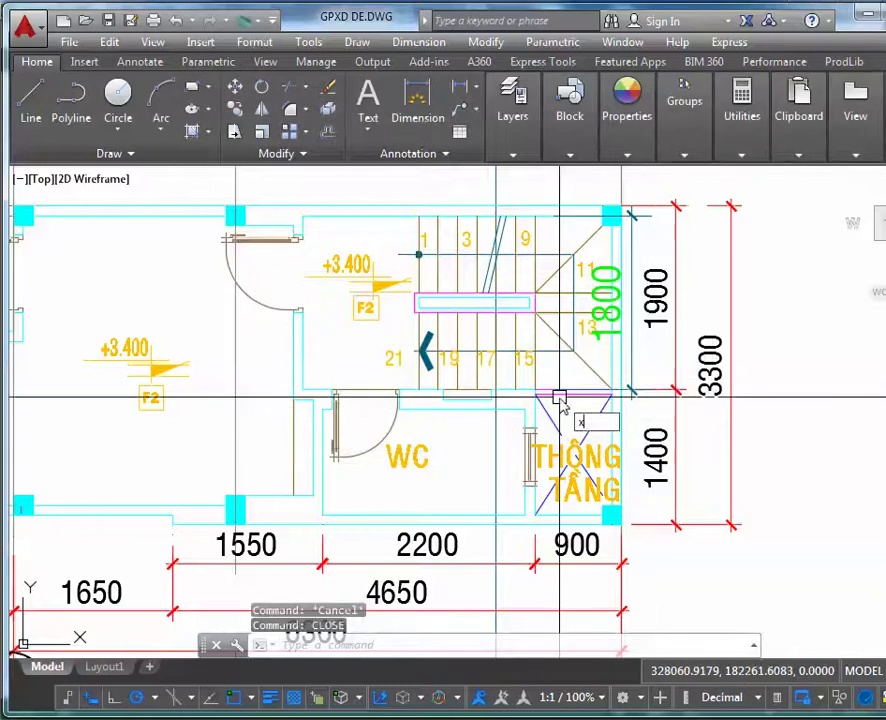
{"action": "type", "text": "l"}
{"action": "key", "text": "Return"}
{"action": "scroll", "coordinate": [423, 285], "scroll_direction": "up", "scroll_amount": 6}
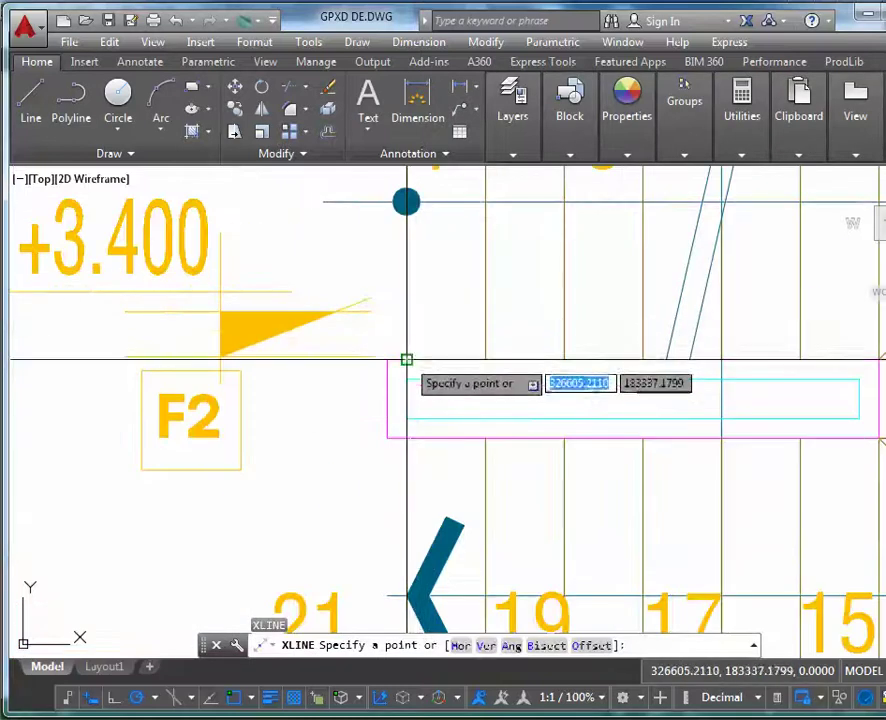
{"action": "left_click", "coordinate": [407, 359]}
{"action": "left_click", "coordinate": [408, 205]}
{"action": "key", "text": "Return"}
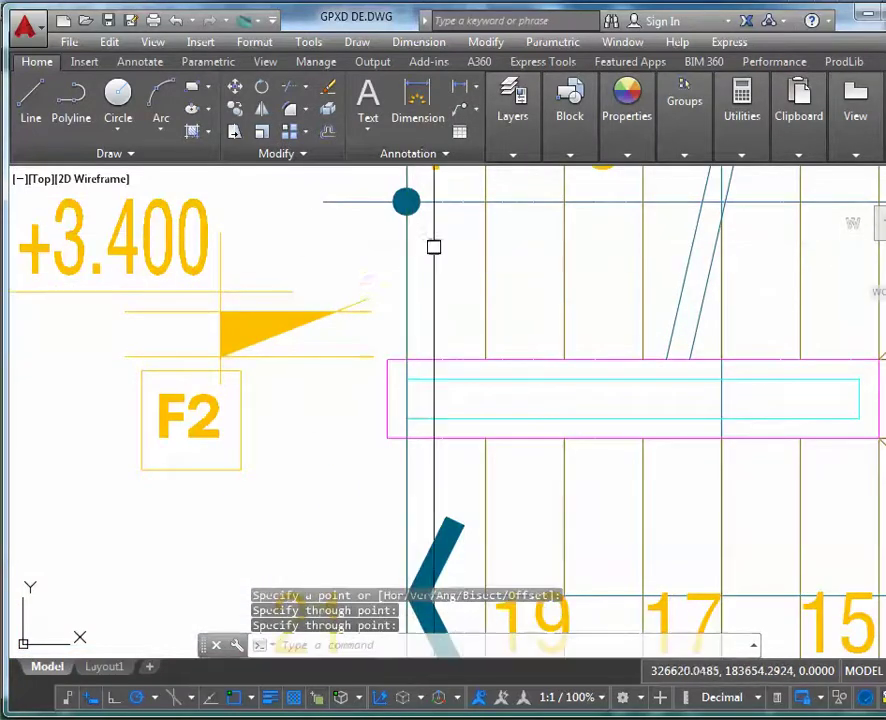
Move the new vertical construction line onto the edge of stair tread 1 in the ground-floor plan.
{"action": "scroll", "coordinate": [433, 247], "scroll_direction": "down", "scroll_amount": 5}
{"action": "scroll", "coordinate": [540, 290], "scroll_direction": "down", "scroll_amount": 6}
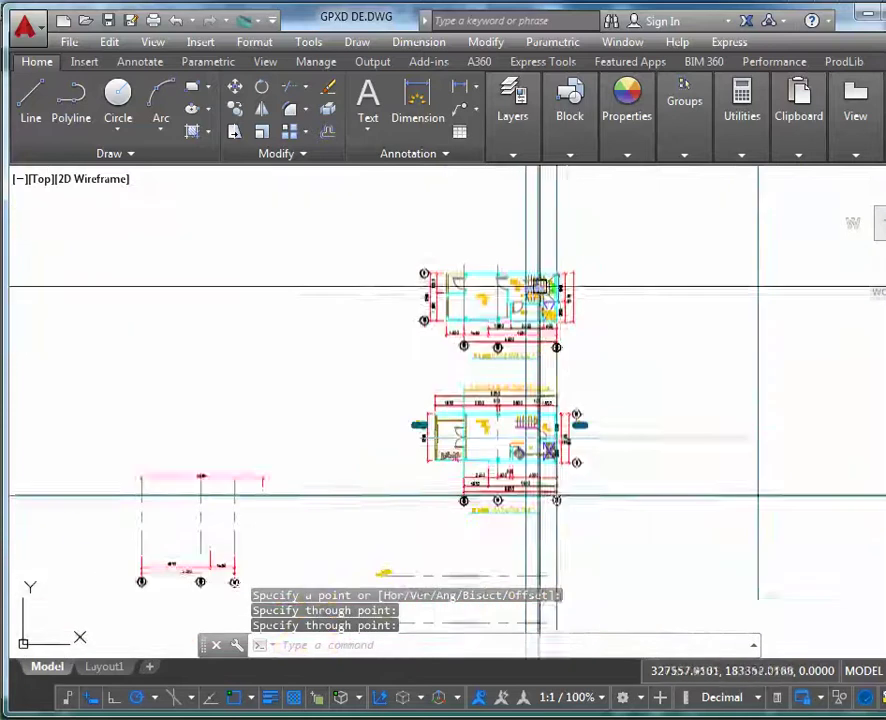
{"action": "scroll", "coordinate": [543, 432], "scroll_direction": "up", "scroll_amount": 6}
{"action": "left_click", "coordinate": [448, 444]}
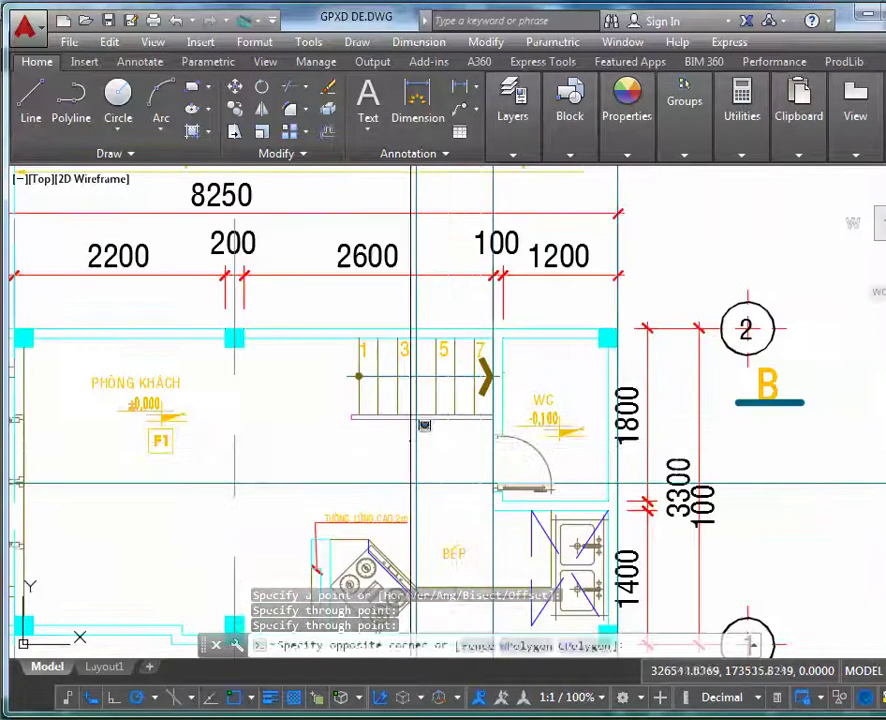
{"action": "left_click", "coordinate": [418, 440]}
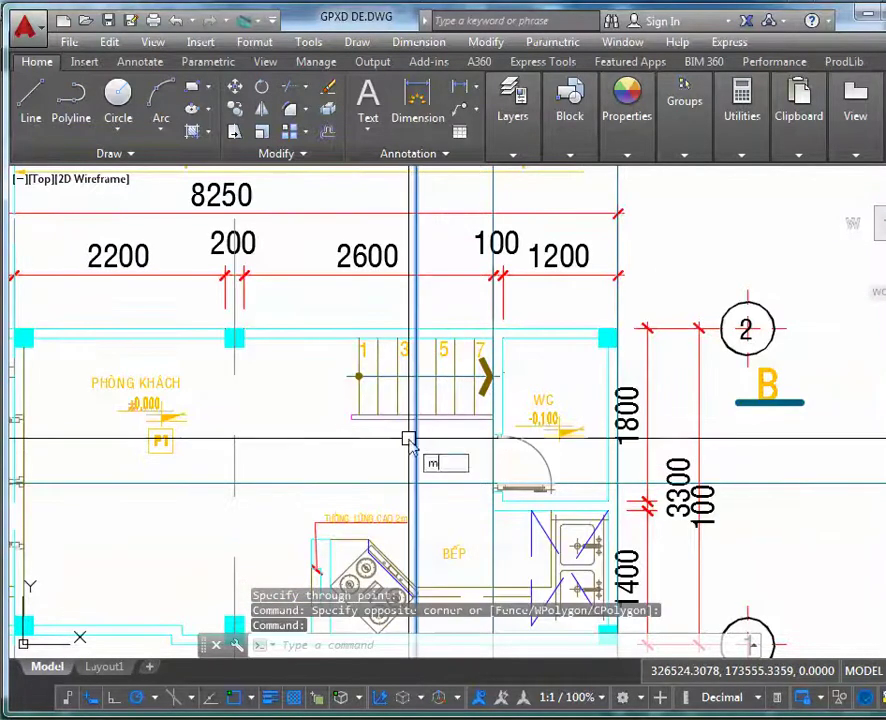
{"action": "type", "text": "m"}
{"action": "key", "text": "Return"}
{"action": "scroll", "coordinate": [422, 344], "scroll_direction": "up", "scroll_amount": 4}
{"action": "left_click", "coordinate": [420, 363]}
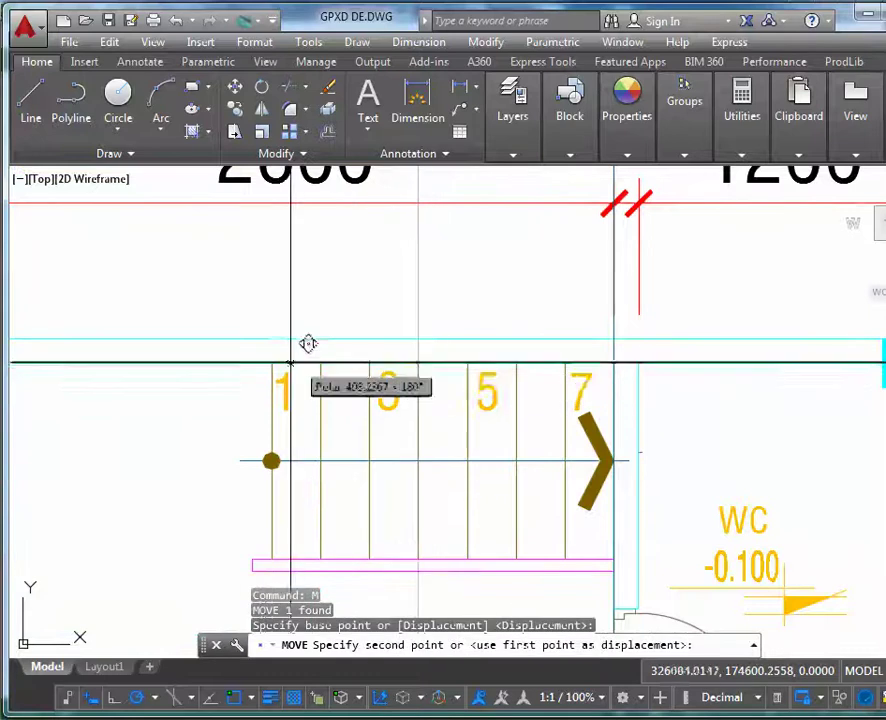
{"action": "left_click", "coordinate": [291, 360]}
Examine the tread numbering and the winder treads of the staircase in the +3.400 plan.
{"action": "scroll", "coordinate": [291, 360], "scroll_direction": "down", "scroll_amount": 6}
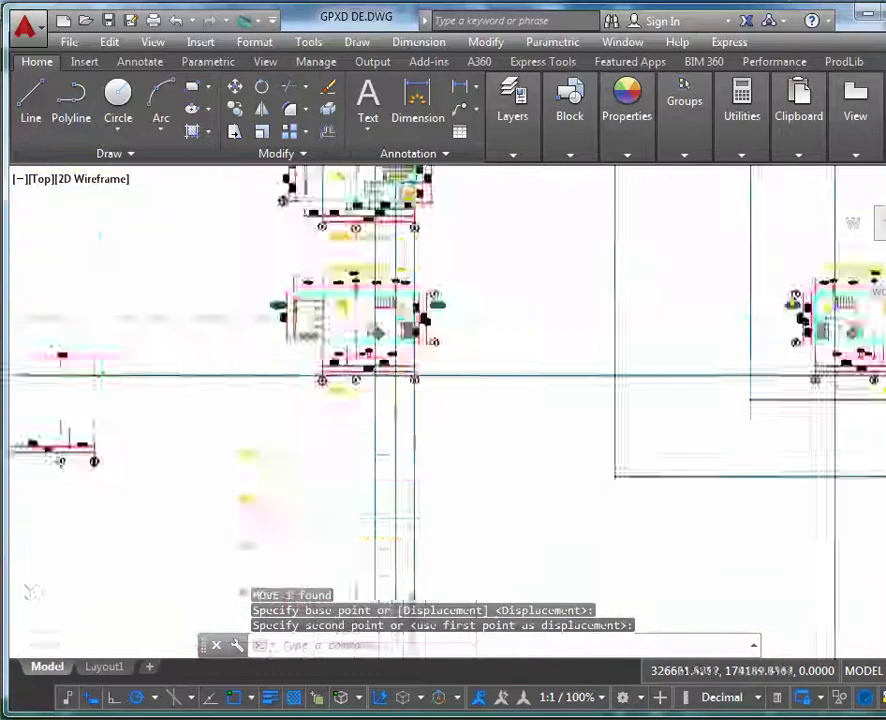
{"action": "scroll", "coordinate": [386, 377], "scroll_direction": "up", "scroll_amount": 8}
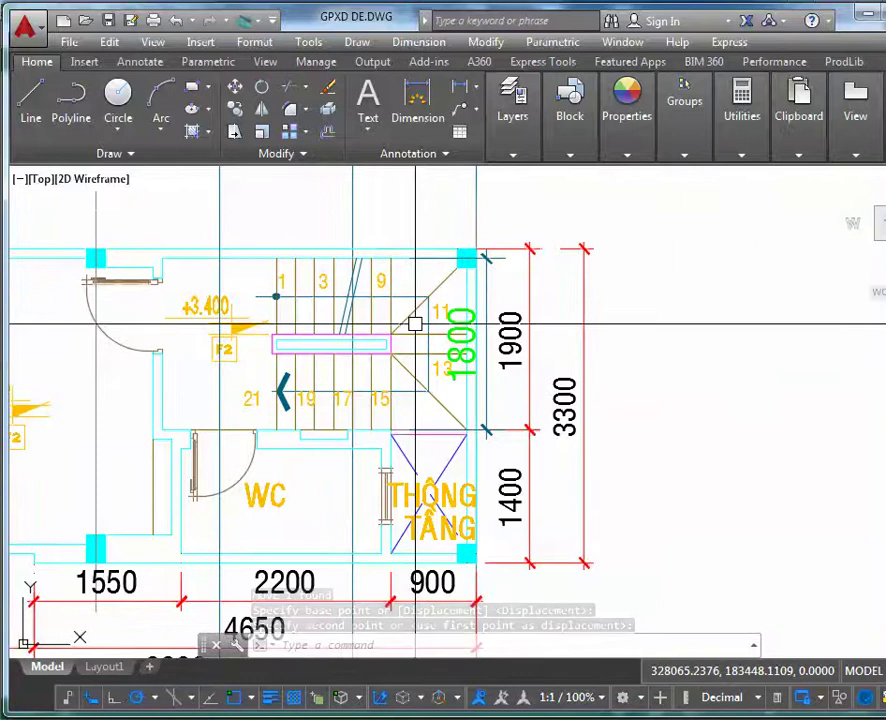
{"action": "scroll", "coordinate": [410, 320], "scroll_direction": "up", "scroll_amount": 3}
{"action": "scroll", "coordinate": [358, 256], "scroll_direction": "down", "scroll_amount": 4}
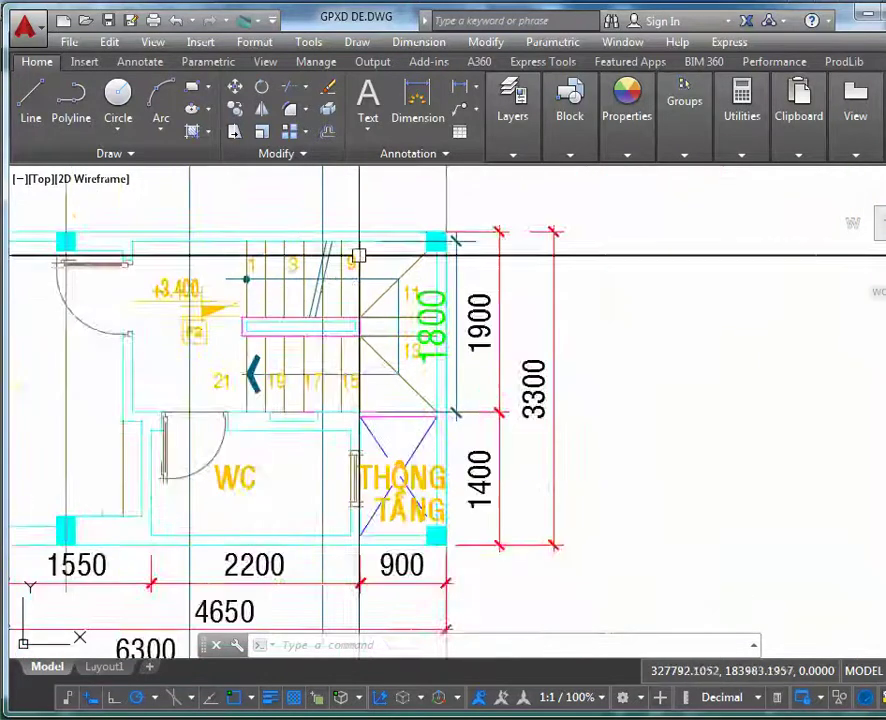
{"action": "scroll", "coordinate": [358, 256], "scroll_direction": "up", "scroll_amount": 5}
{"action": "scroll", "coordinate": [483, 407], "scroll_direction": "down", "scroll_amount": 3}
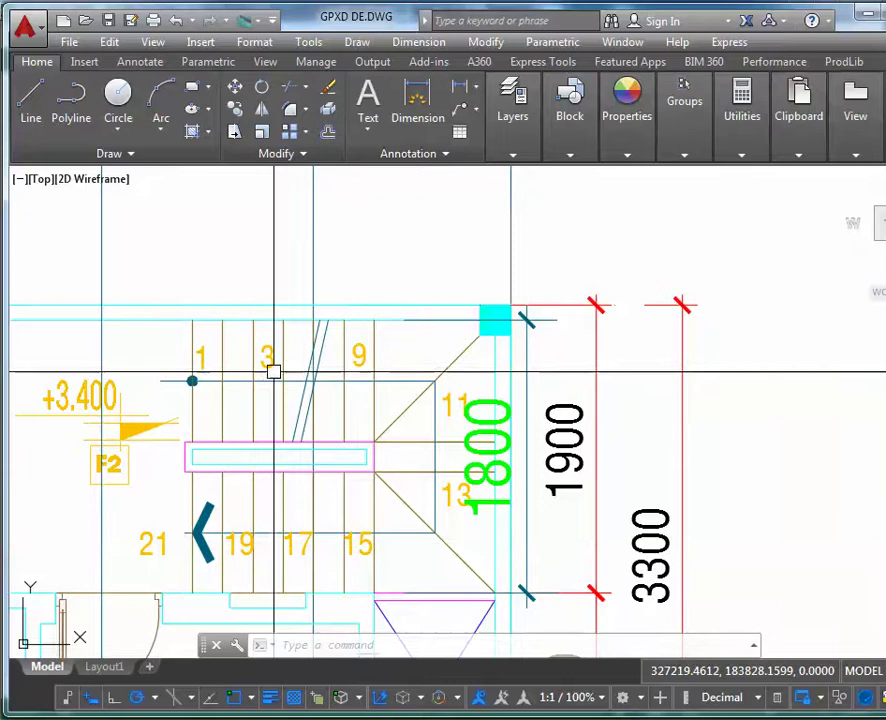
{"action": "mouse_move", "coordinate": [185, 388]}
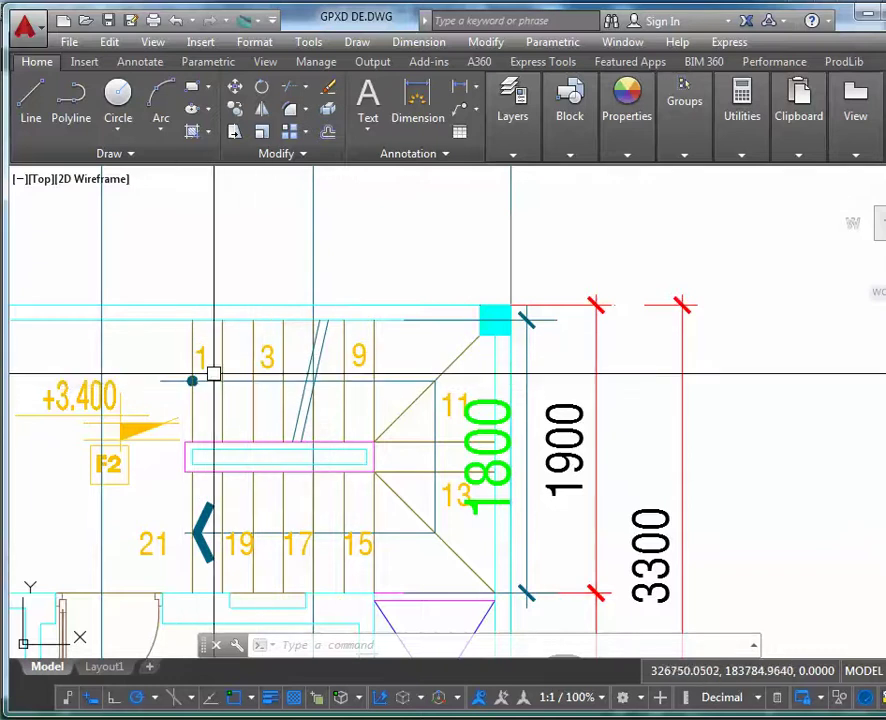
{"action": "mouse_move", "coordinate": [266, 387]}
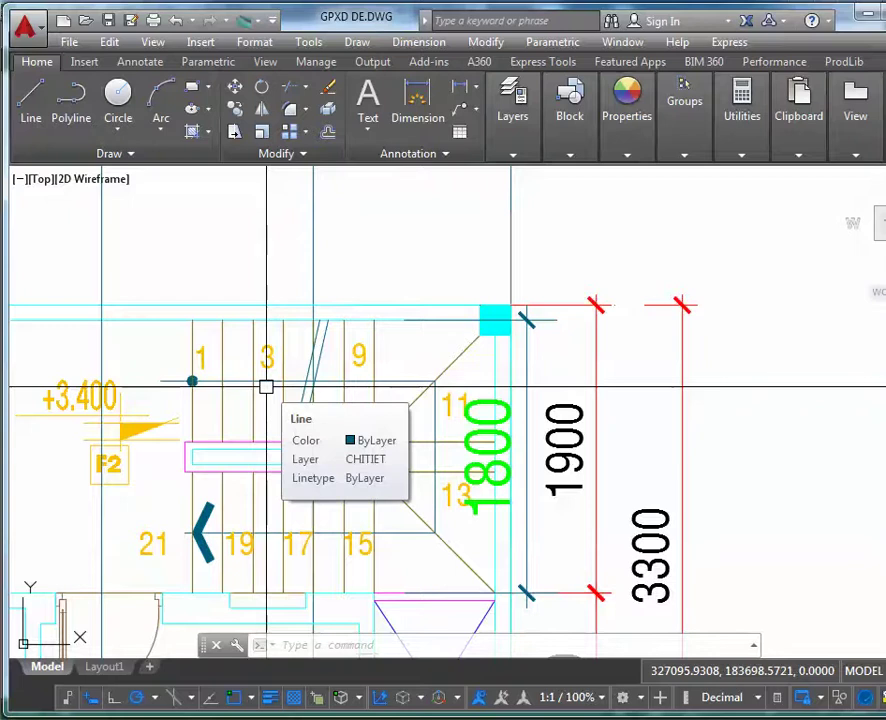
{"action": "mouse_move", "coordinate": [266, 387]}
{"action": "middle_mouse_down"}
{"action": "mouse_move", "coordinate": [272, 400]}
{"action": "mouse_move", "coordinate": [322, 386]}
{"action": "mouse_move", "coordinate": [376, 347]}
{"action": "middle_mouse_up"}
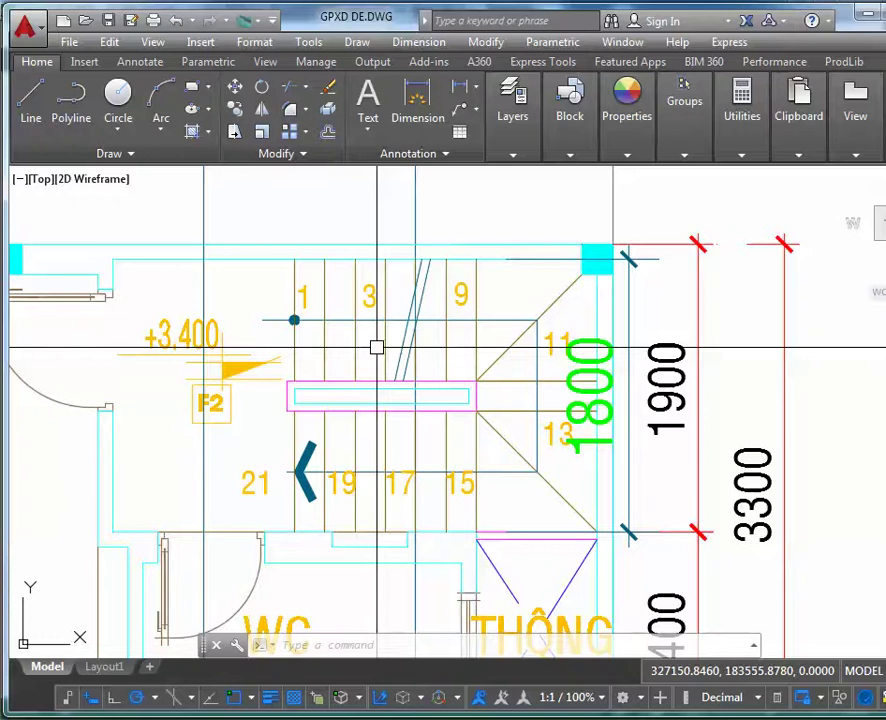
{"action": "scroll", "coordinate": [462, 318], "scroll_direction": "up", "scroll_amount": 2}
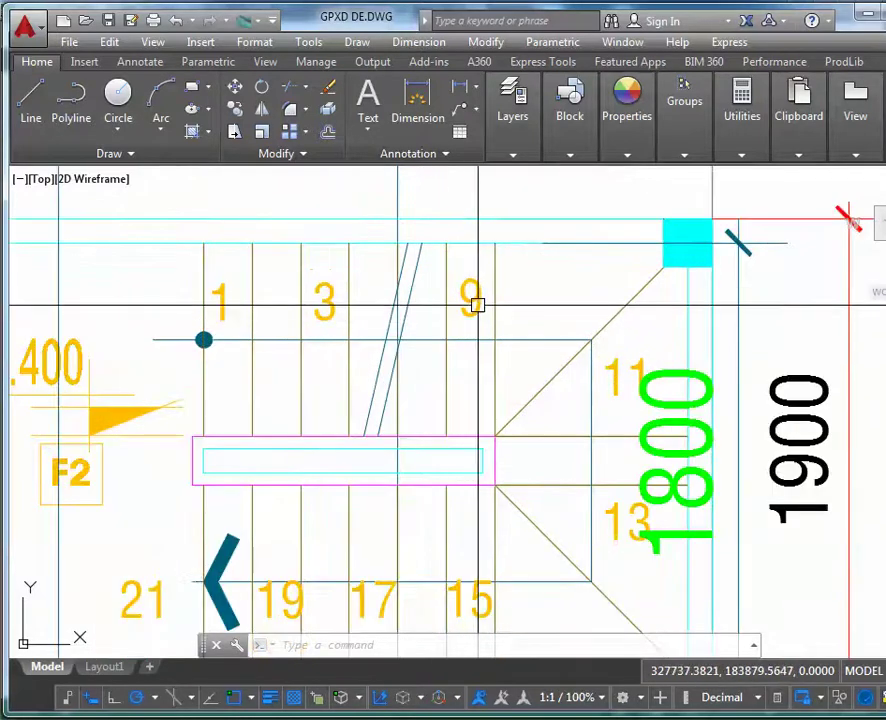
Compare the ground-floor plan's stair treads with the full stair run up to tread 21 in the +3.400 plan.
{"action": "scroll", "coordinate": [476, 300], "scroll_direction": "down", "scroll_amount": 10}
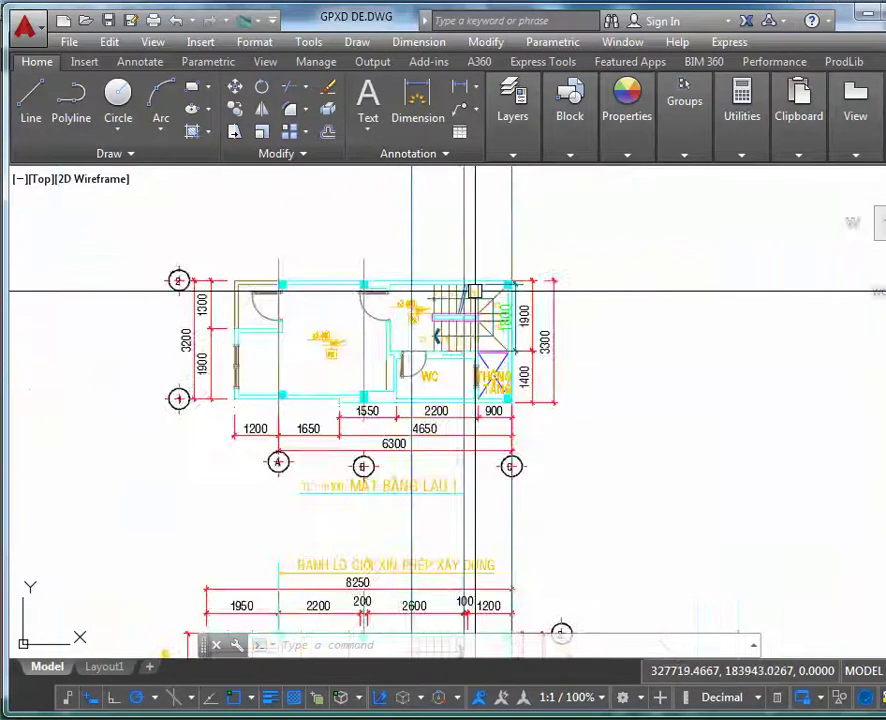
{"action": "scroll", "coordinate": [466, 488], "scroll_direction": "up", "scroll_amount": 10}
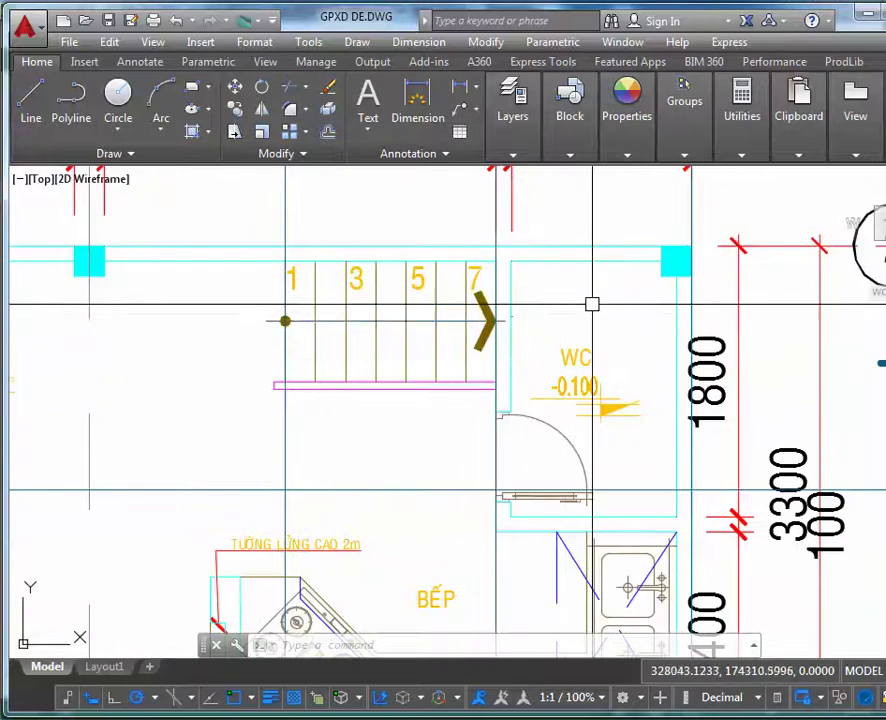
{"action": "scroll", "coordinate": [592, 303], "scroll_direction": "down", "scroll_amount": 5}
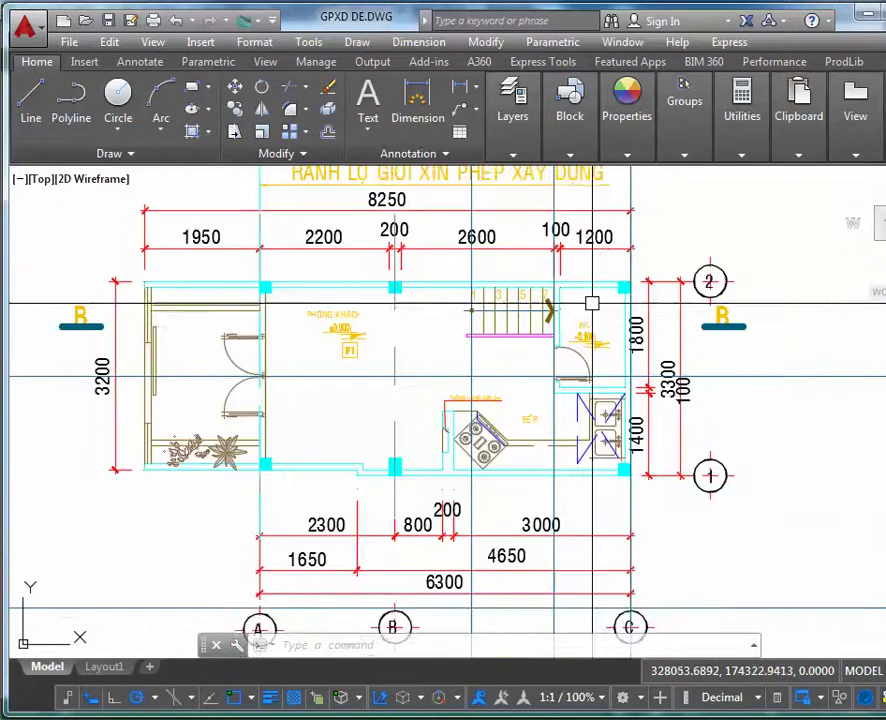
{"action": "scroll", "coordinate": [520, 370], "scroll_direction": "down", "scroll_amount": 2}
{"action": "scroll", "coordinate": [470, 262], "scroll_direction": "up", "scroll_amount": 6}
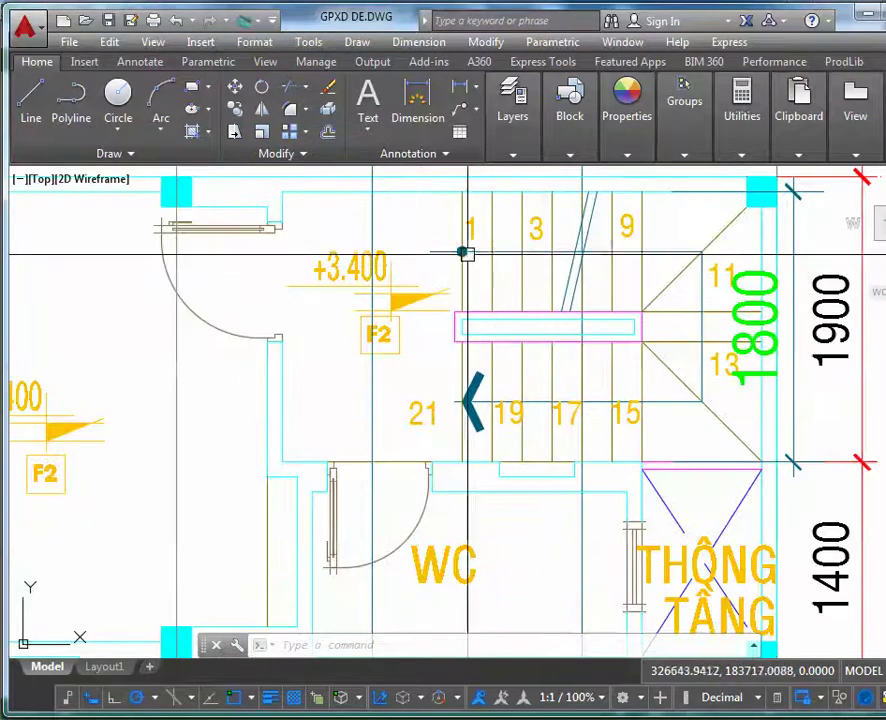
{"action": "mouse_move", "coordinate": [596, 248]}
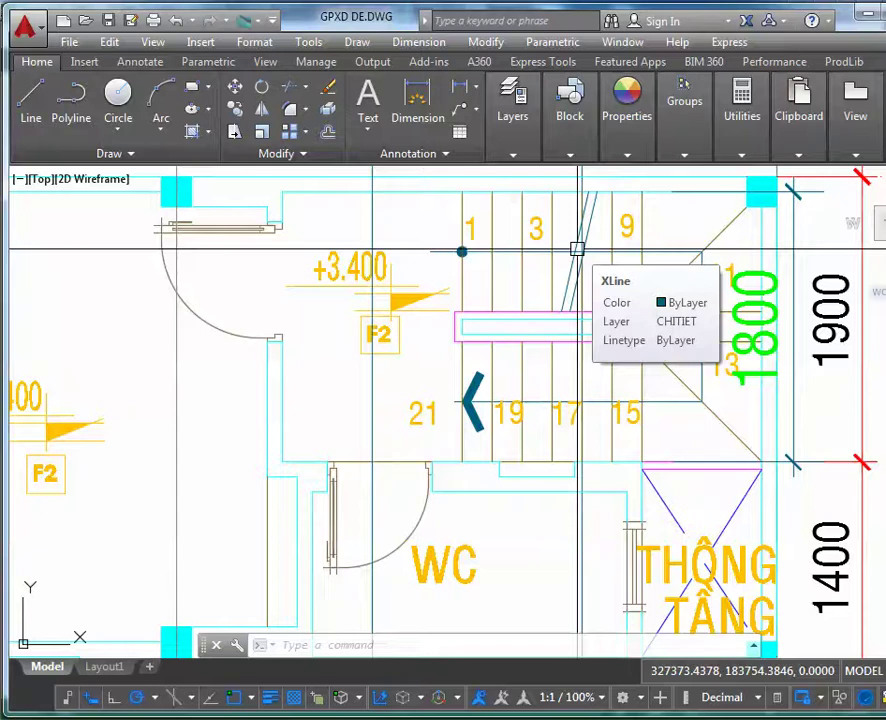
{"action": "mouse_move", "coordinate": [716, 245]}
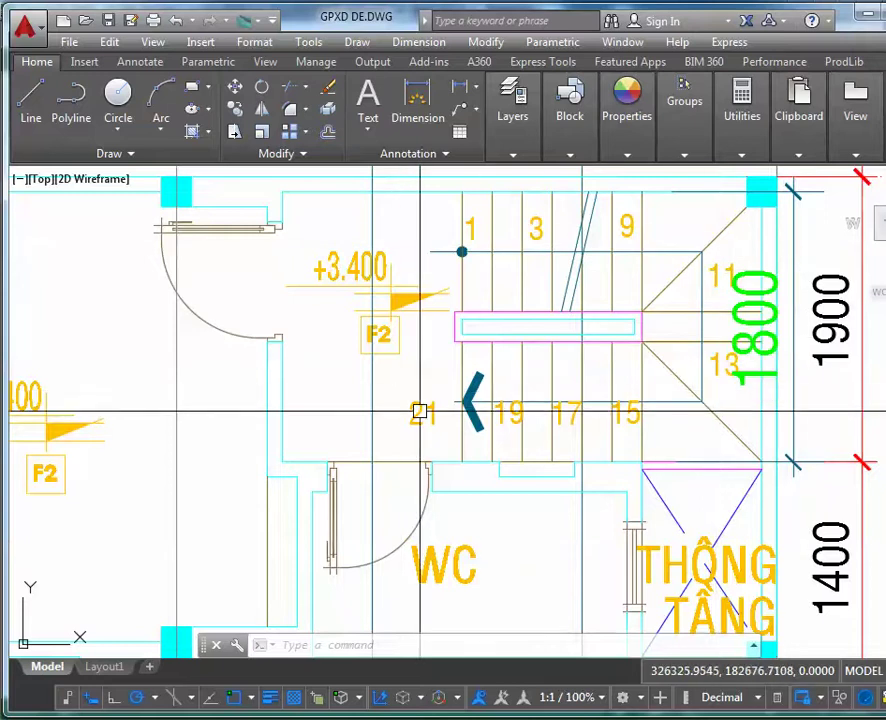
{"action": "mouse_move", "coordinate": [421, 412]}
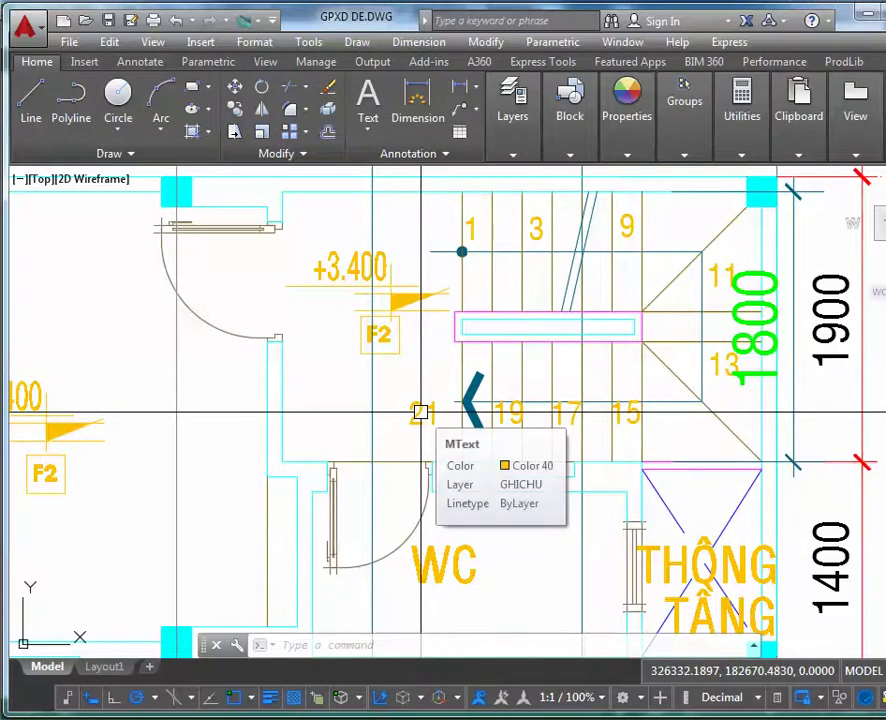
Draw the first stair riser 161.9 mm up from the section's ground-floor line, using Excel's riser height, and continue it with a horizontal tread line.
{"action": "scroll", "coordinate": [421, 412], "scroll_direction": "down", "scroll_amount": 6}
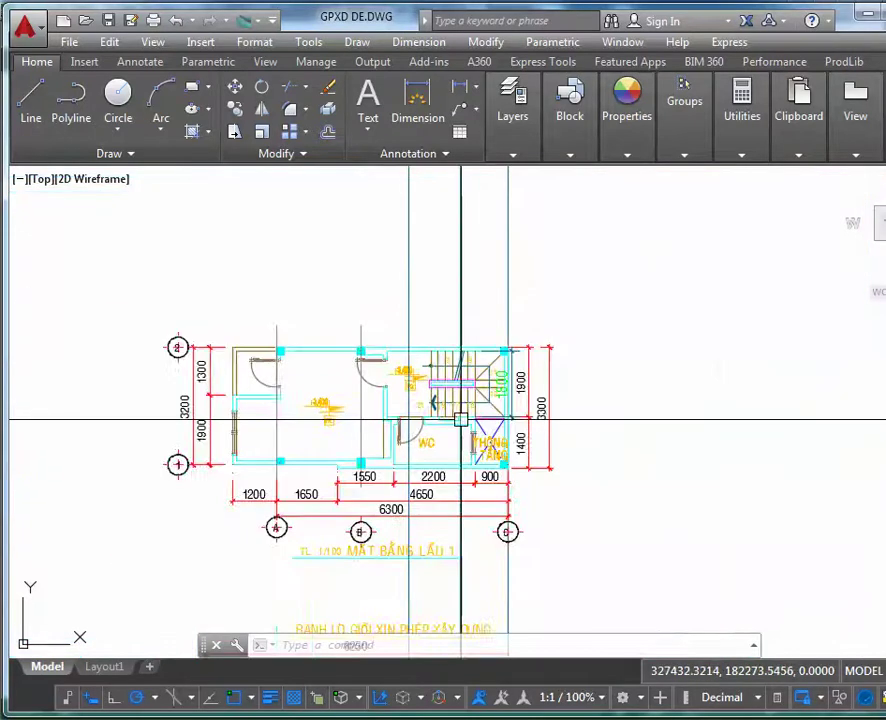
{"action": "middle_click_drag", "start_coordinate": [467, 471], "coordinate": [418, 404]}
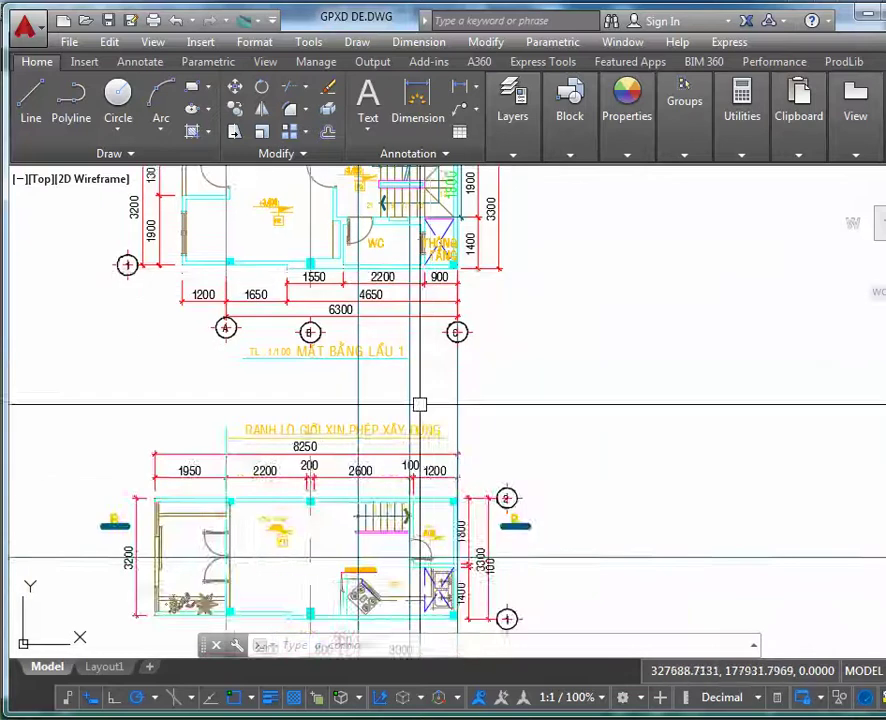
{"action": "scroll", "coordinate": [418, 404], "scroll_direction": "up", "scroll_amount": 3}
{"action": "scroll", "coordinate": [362, 548], "scroll_direction": "down", "scroll_amount": 2}
{"action": "middle_click_drag", "start_coordinate": [362, 548], "coordinate": [343, 297]}
{"action": "scroll", "coordinate": [343, 297], "scroll_direction": "down", "scroll_amount": 2}
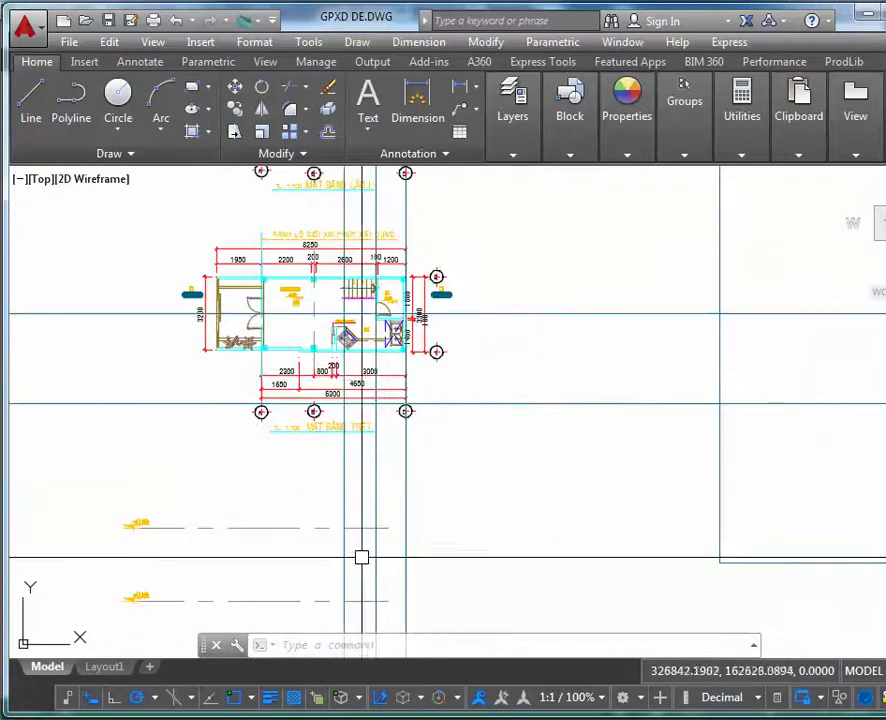
{"action": "scroll", "coordinate": [364, 556], "scroll_direction": "up", "scroll_amount": 4}
{"action": "middle_click_drag", "start_coordinate": [366, 368], "coordinate": [370, 247]}
{"action": "scroll", "coordinate": [364, 434], "scroll_direction": "up", "scroll_amount": 4}
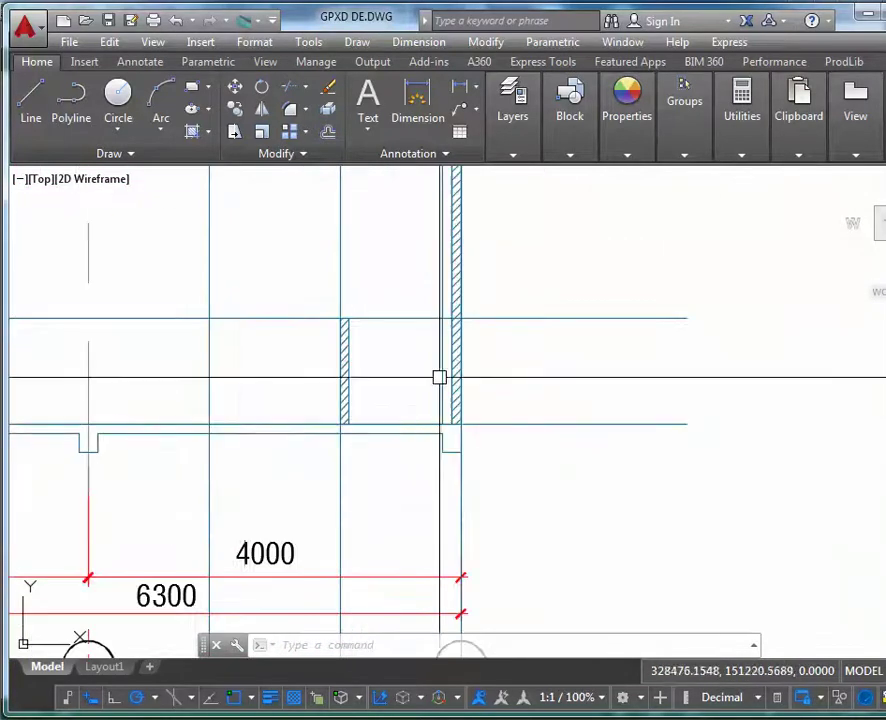
{"action": "type", "text": "l"}
{"action": "key", "text": "Return"}
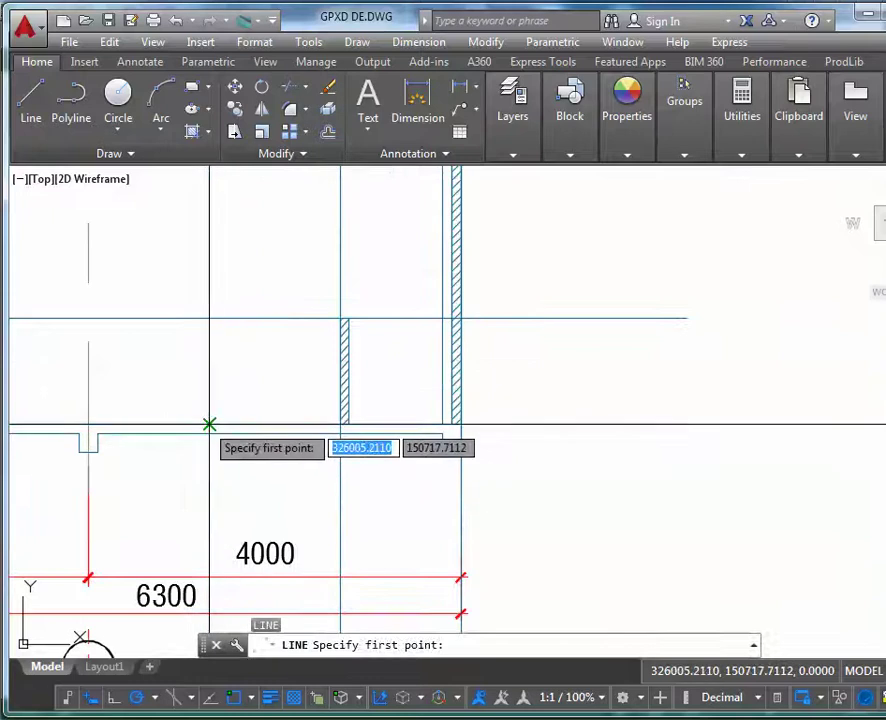
{"action": "left_click", "coordinate": [210, 428]}
{"action": "key", "text": "alt+Tab"}
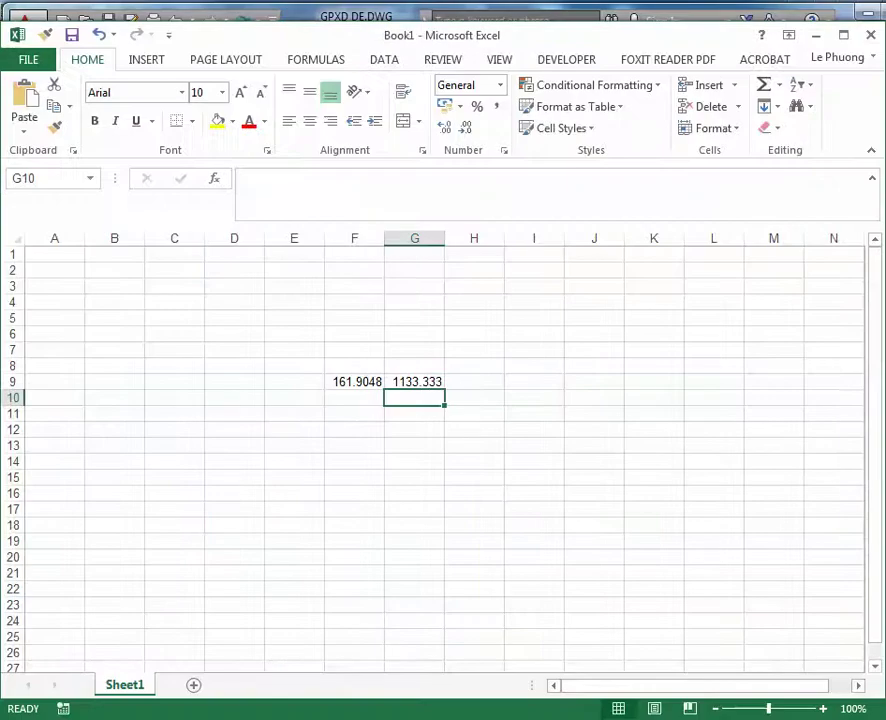
{"action": "key", "text": "alt+Tab"}
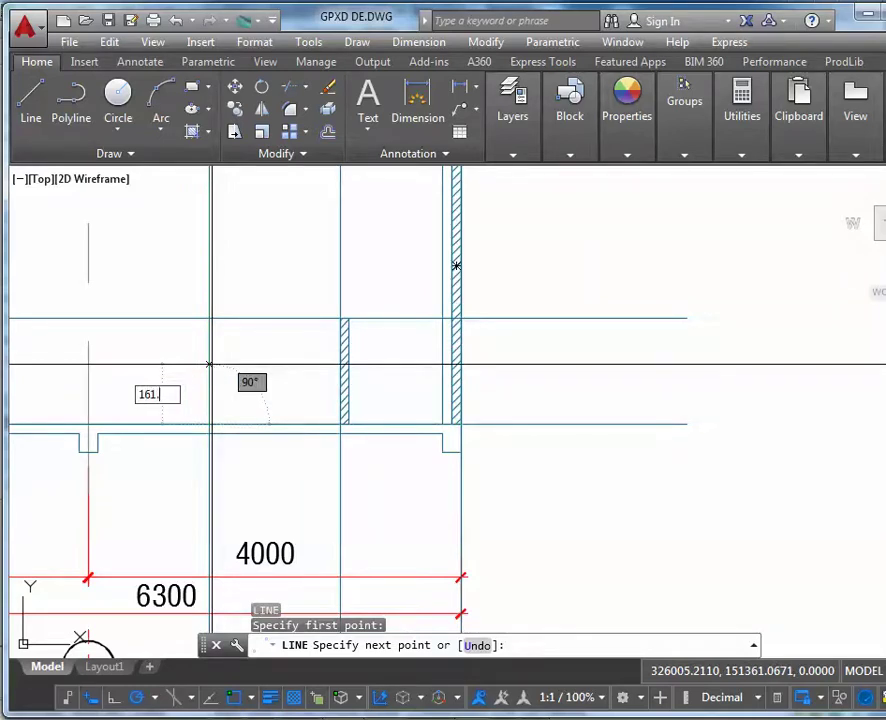
{"action": "key", "text": "Return"}
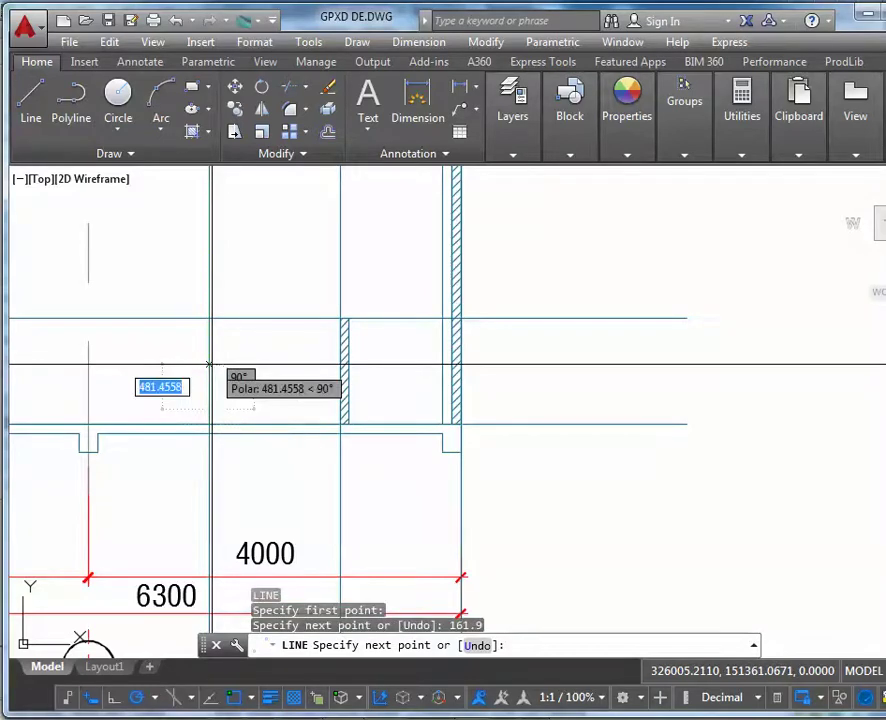
{"action": "left_click", "coordinate": [299, 409]}
{"action": "key", "text": "Escape"}
Copy the vertical construction line from the edge of tread 1 to the next tread edge, 200 mm away, in the ground-floor plan.
{"action": "scroll", "coordinate": [328, 300], "scroll_direction": "down", "scroll_amount": 5}
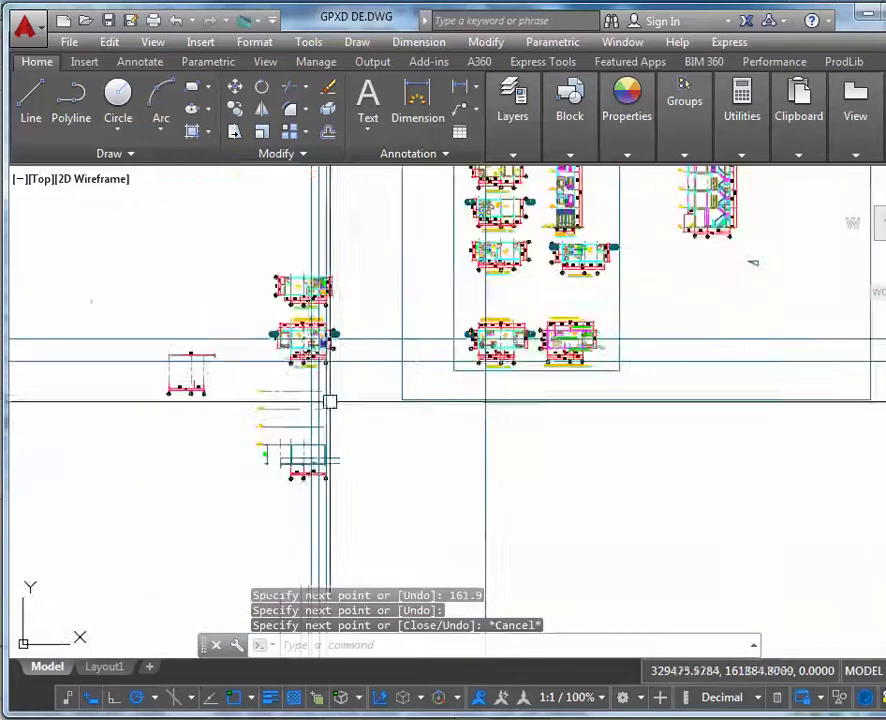
{"action": "scroll", "coordinate": [330, 402], "scroll_direction": "up", "scroll_amount": 8}
{"action": "middle_click_drag", "start_coordinate": [328, 425], "coordinate": [327, 420]}
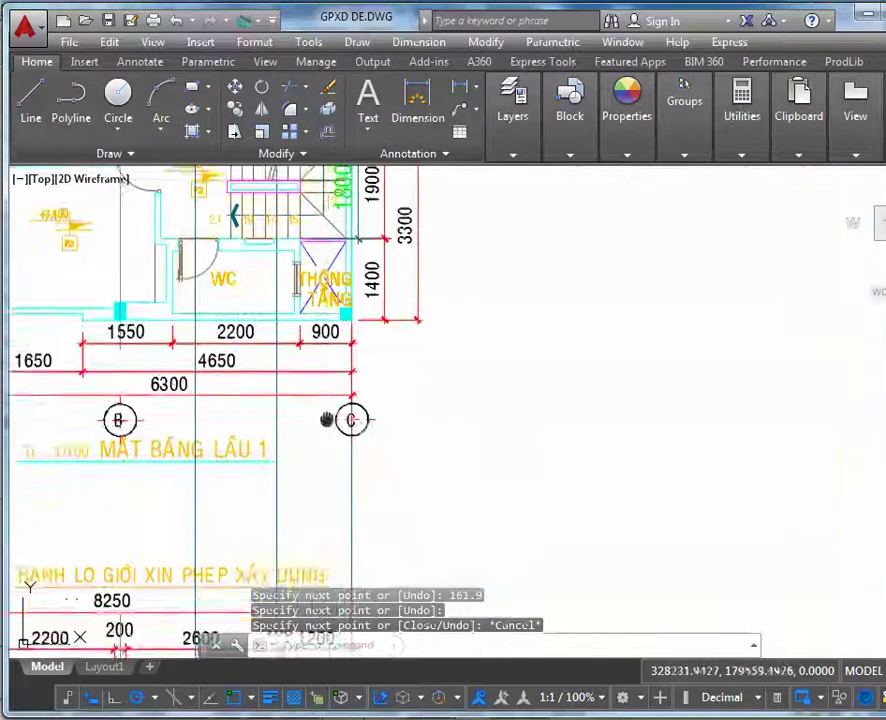
{"action": "scroll", "coordinate": [327, 420], "scroll_direction": "down", "scroll_amount": 3}
{"action": "scroll", "coordinate": [298, 195], "scroll_direction": "up", "scroll_amount": 3}
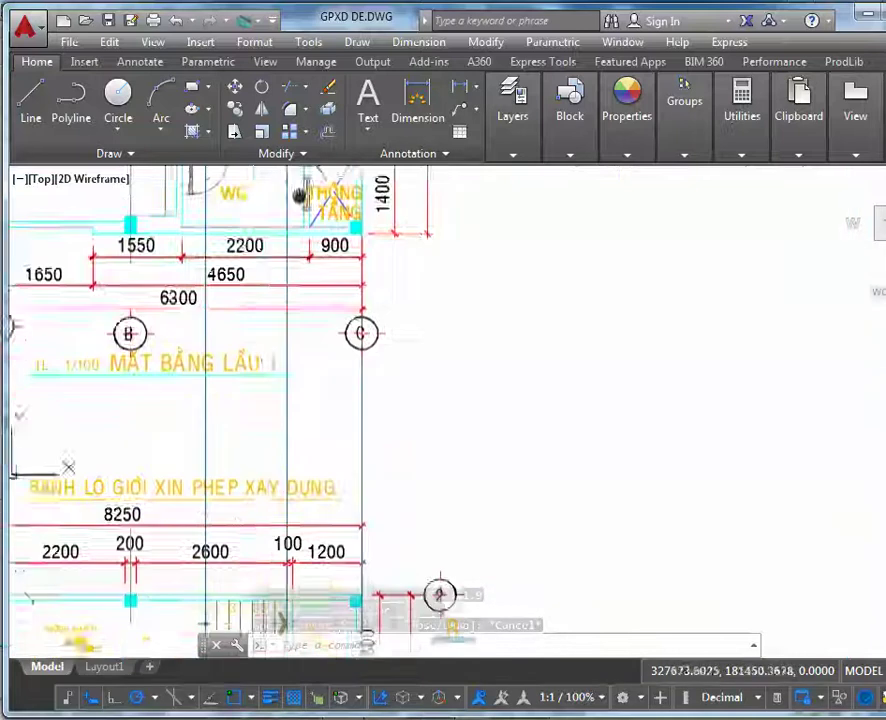
{"action": "middle_click_drag", "start_coordinate": [210, 650], "coordinate": [208, 470]}
{"action": "scroll", "coordinate": [208, 468], "scroll_direction": "up", "scroll_amount": 4}
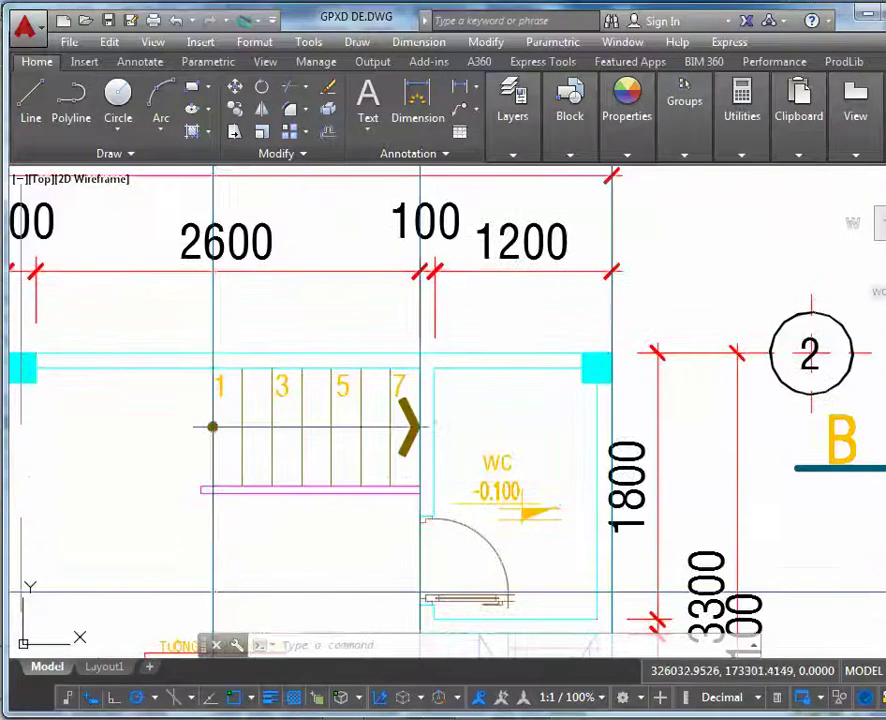
{"action": "key", "text": "Return"}
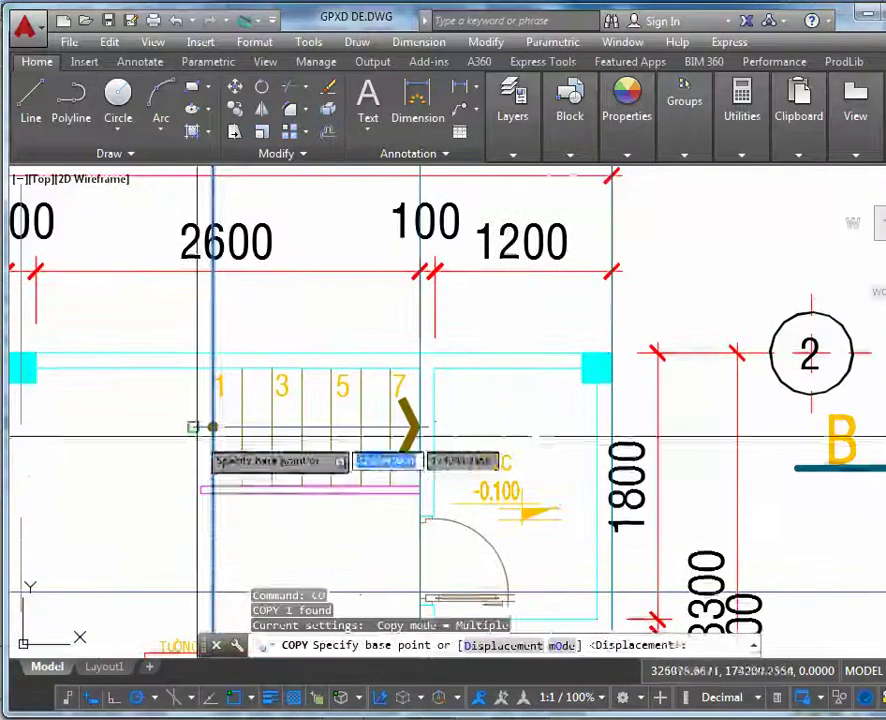
{"action": "scroll", "coordinate": [216, 430], "scroll_direction": "up", "scroll_amount": 2}
{"action": "left_click", "coordinate": [220, 519]}
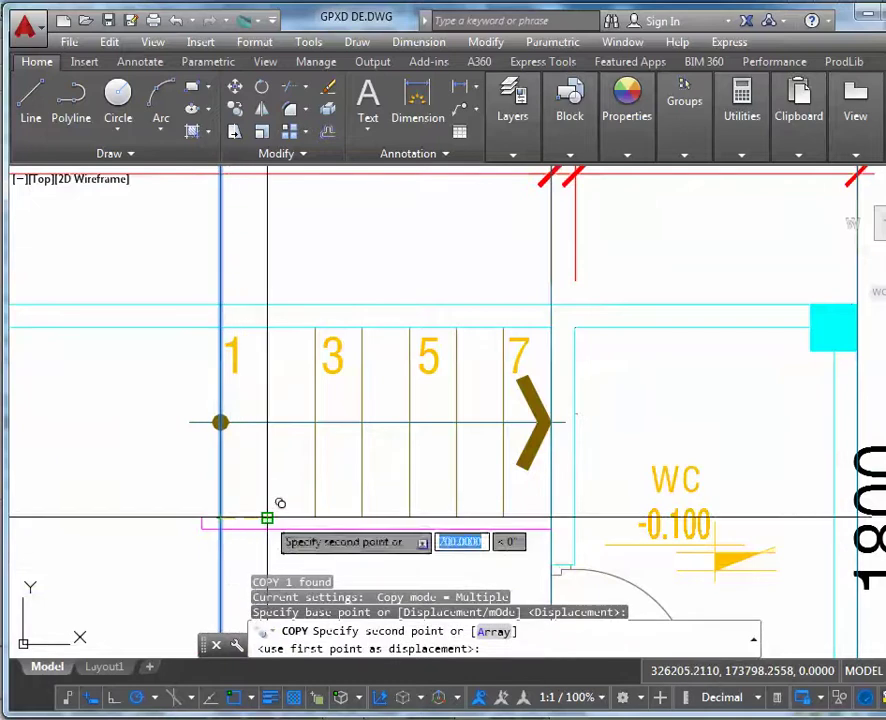
{"action": "left_click", "coordinate": [267, 518]}
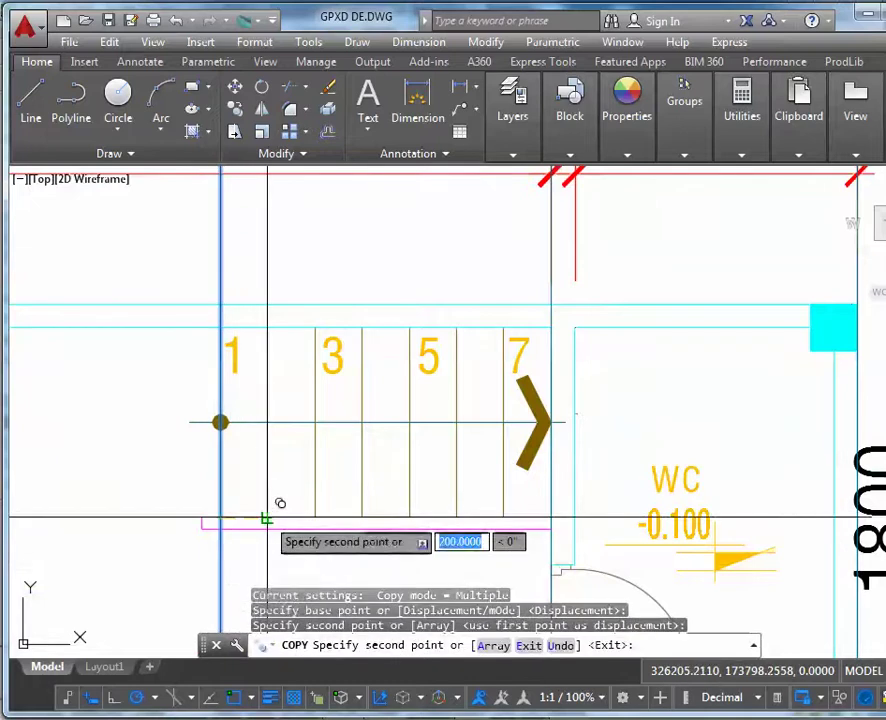
{"action": "key", "text": "Escape"}
Trim the section's first horizontal tread line at the copied construction line.
{"action": "scroll", "coordinate": [301, 497], "scroll_direction": "down", "scroll_amount": 6}
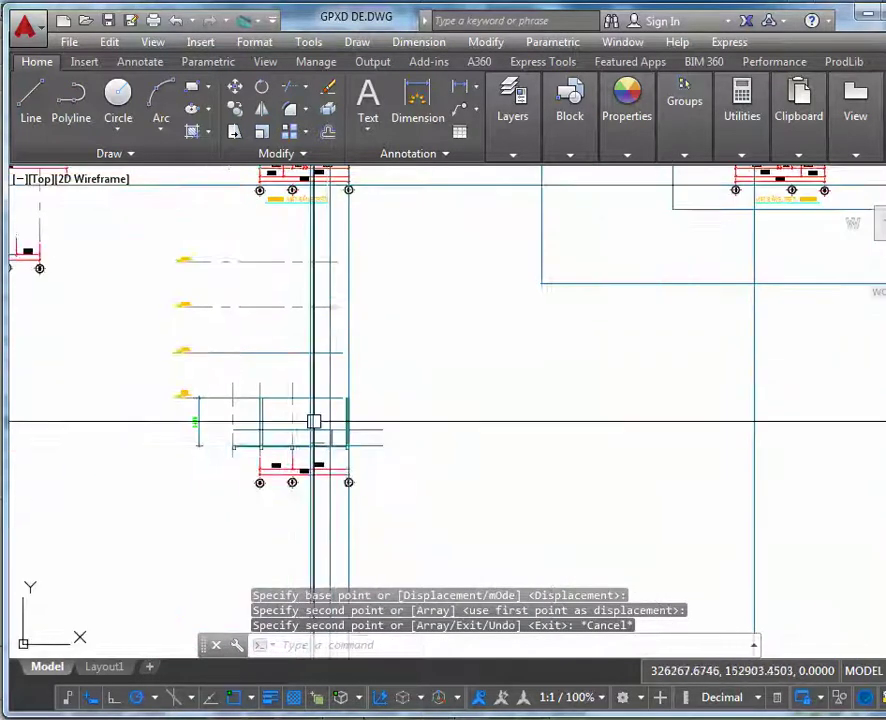
{"action": "scroll", "coordinate": [314, 421], "scroll_direction": "up", "scroll_amount": 4}
{"action": "scroll", "coordinate": [358, 305], "scroll_direction": "up", "scroll_amount": 3}
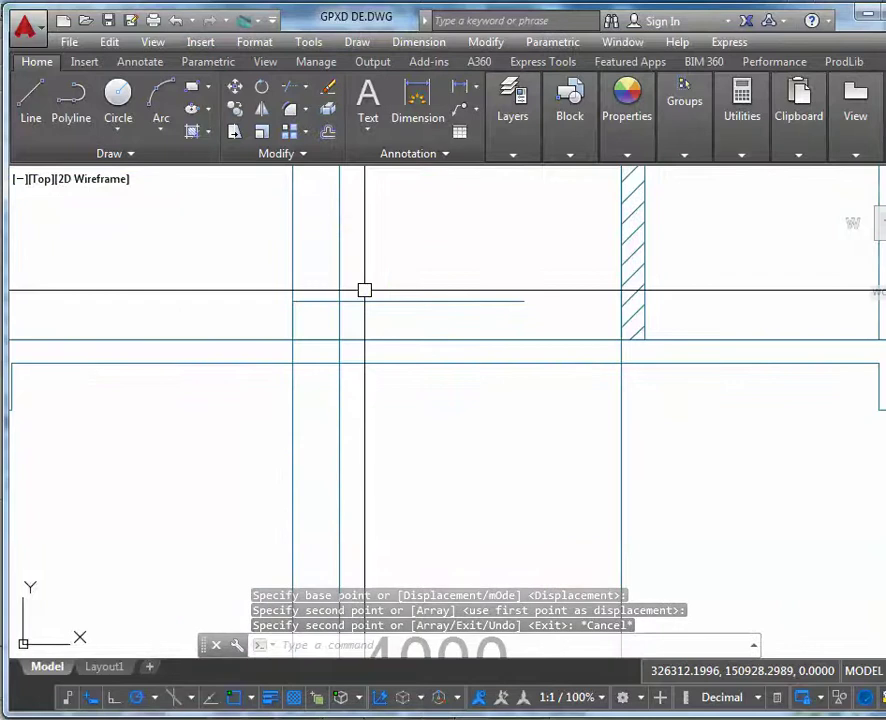
{"action": "type", "text": "tr"}
{"action": "key", "text": "Return"}
{"action": "key", "text": "Return"}
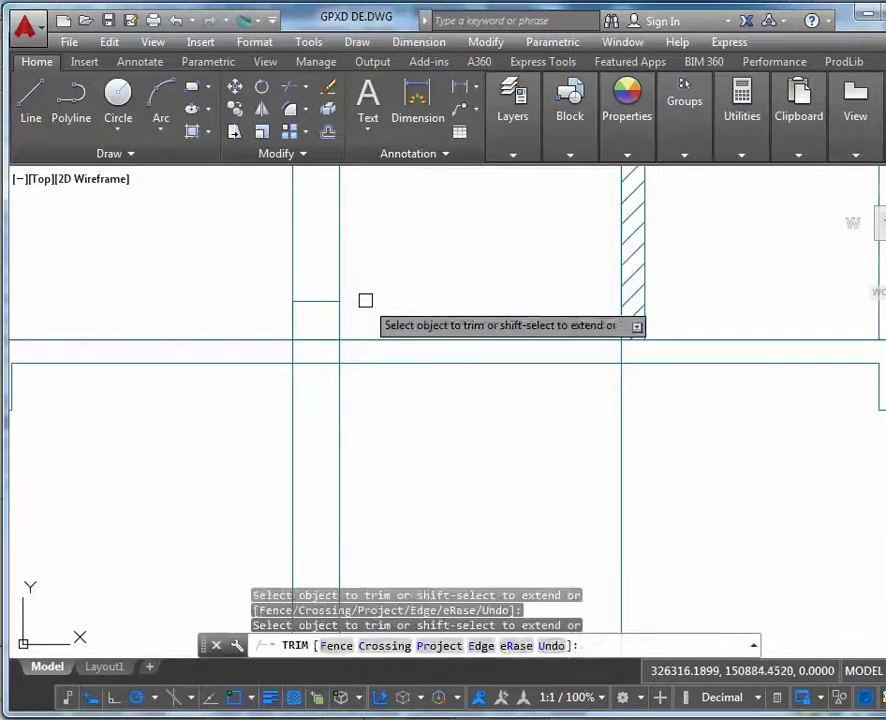
{"action": "key", "text": "Escape"}
{"action": "left_click", "coordinate": [330, 301]}
{"action": "key", "text": "Escape"}
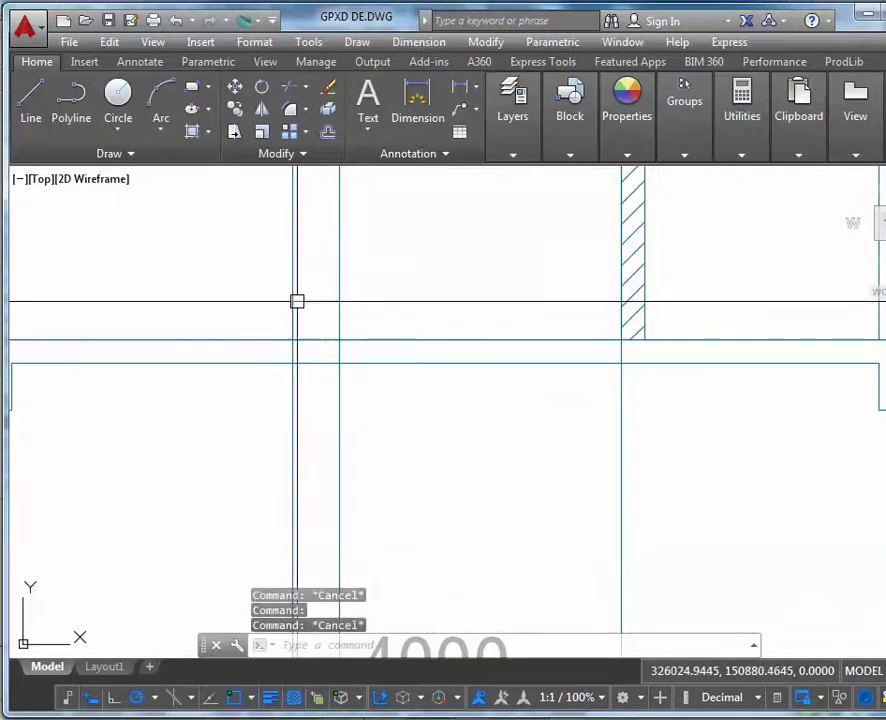
{"action": "type", "text": "pl"}
{"action": "key", "text": "Return"}
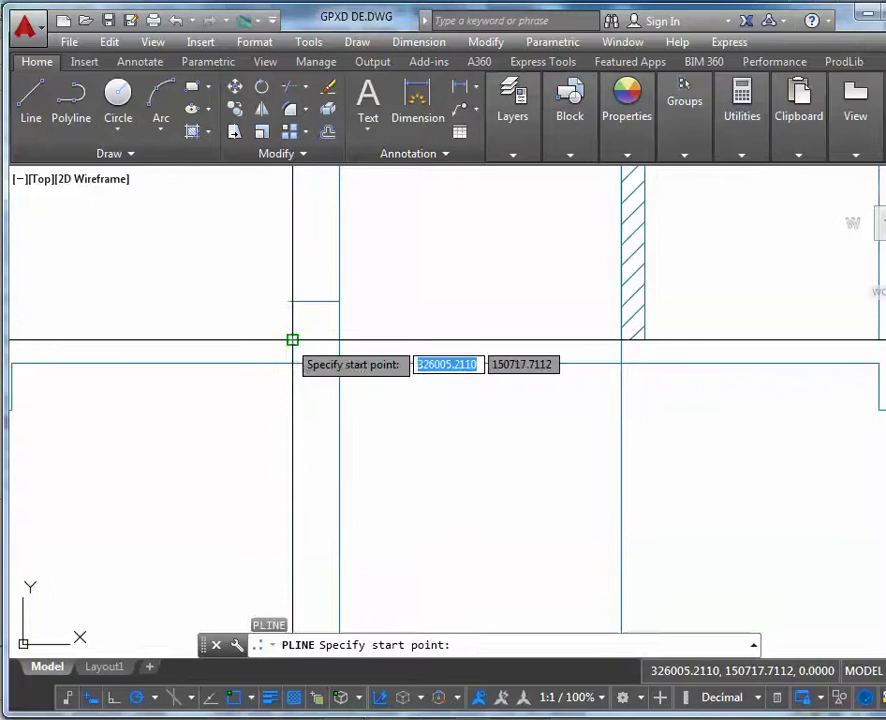
{"action": "left_click", "coordinate": [296, 342]}
{"action": "left_click", "coordinate": [292, 301]}
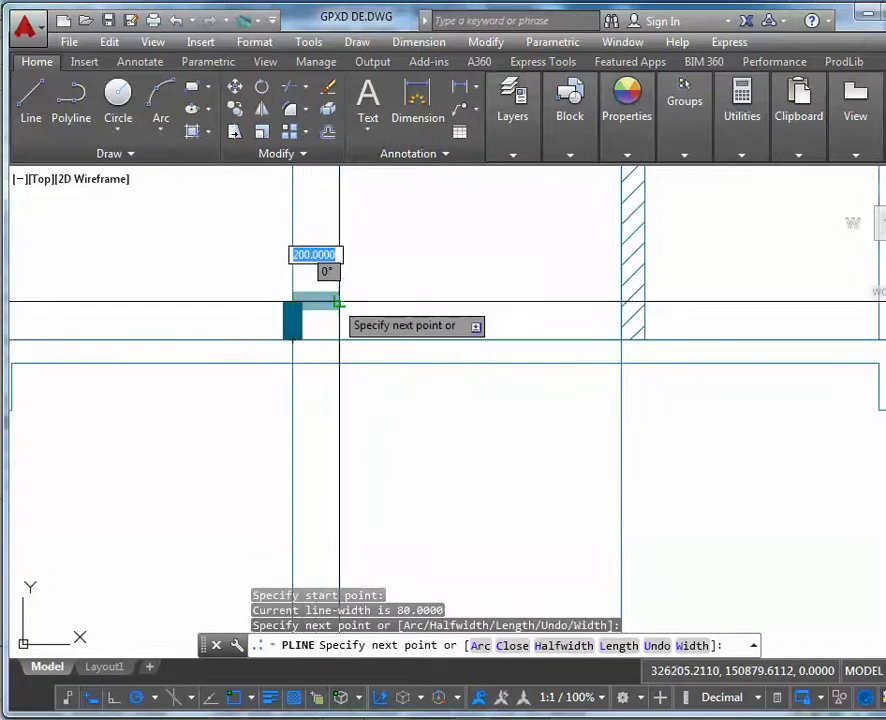
{"action": "key", "text": "Escape"}
{"action": "key", "text": "Escape"}
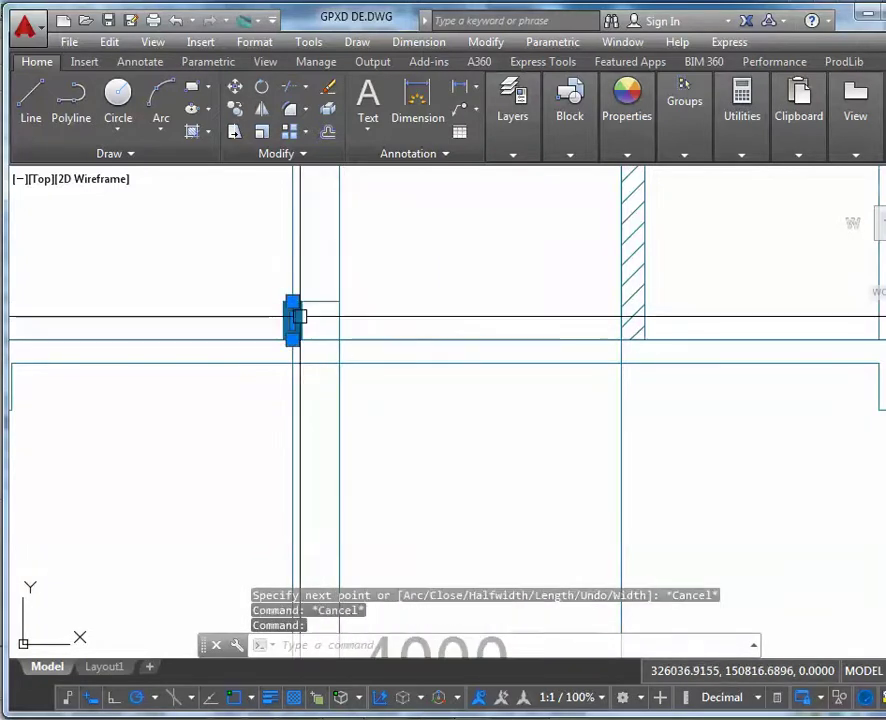
{"action": "left_click", "coordinate": [299, 316]}
{"action": "key", "text": "Delete"}
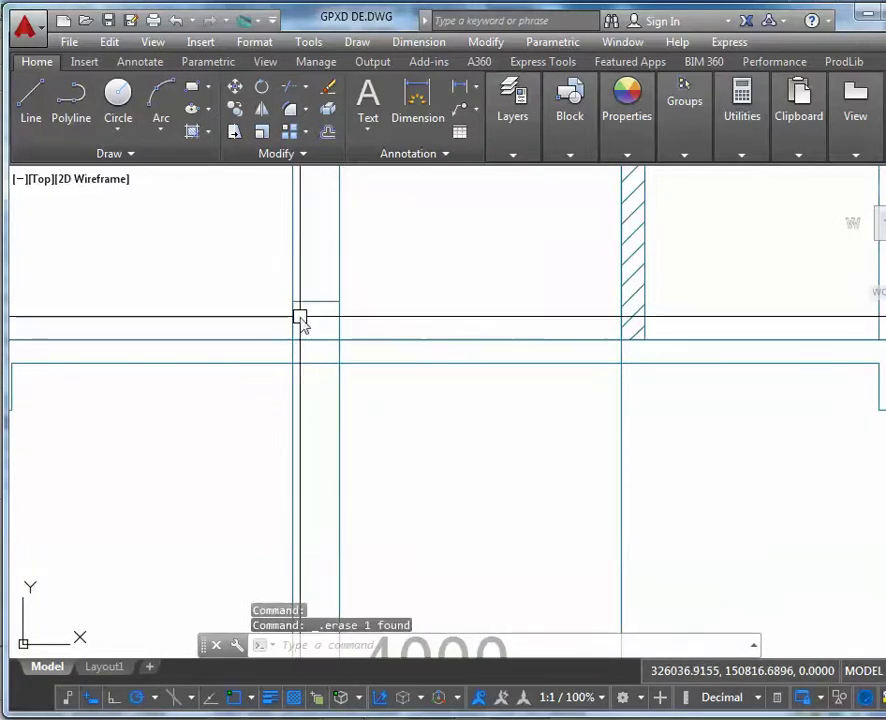
{"action": "type", "text": "pl"}
{"action": "key", "text": "Return"}
{"action": "type", "text": "w"}
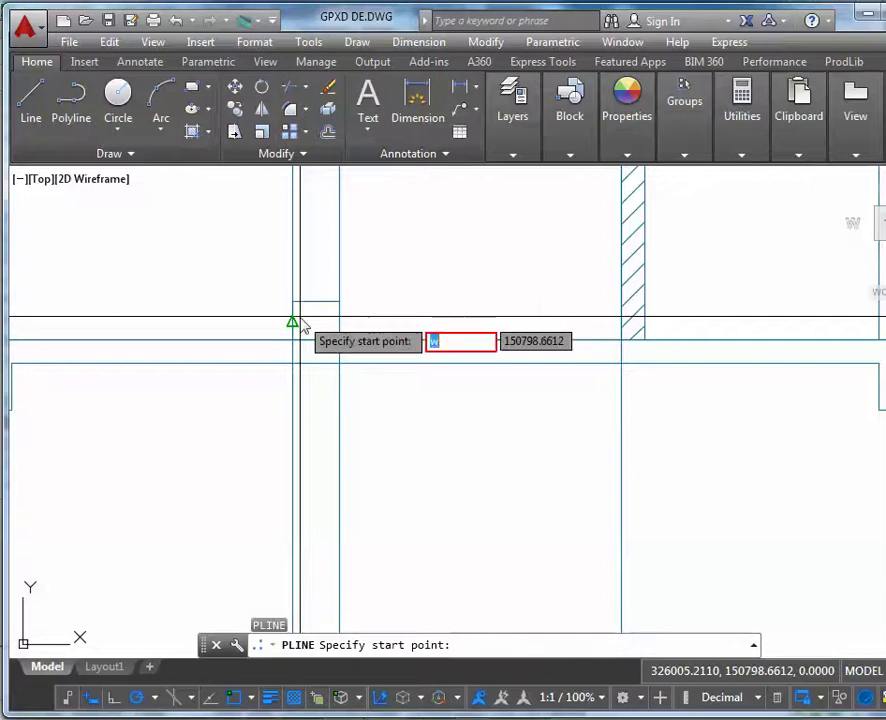
{"action": "key", "text": "Return"}
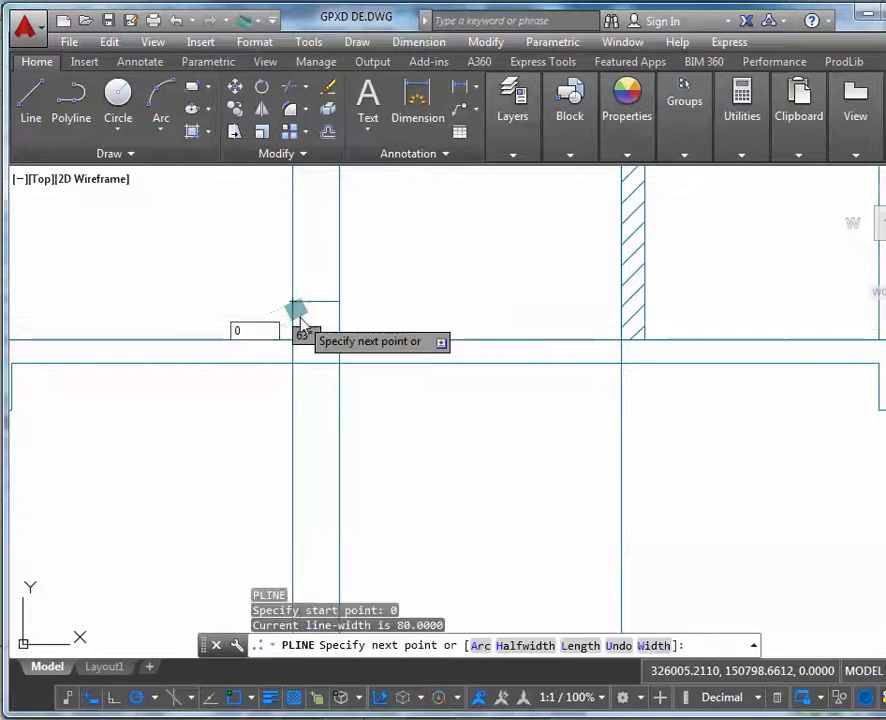
{"action": "type", "text": "0"}
{"action": "key", "text": "Return"}
{"action": "key", "text": "Escape"}
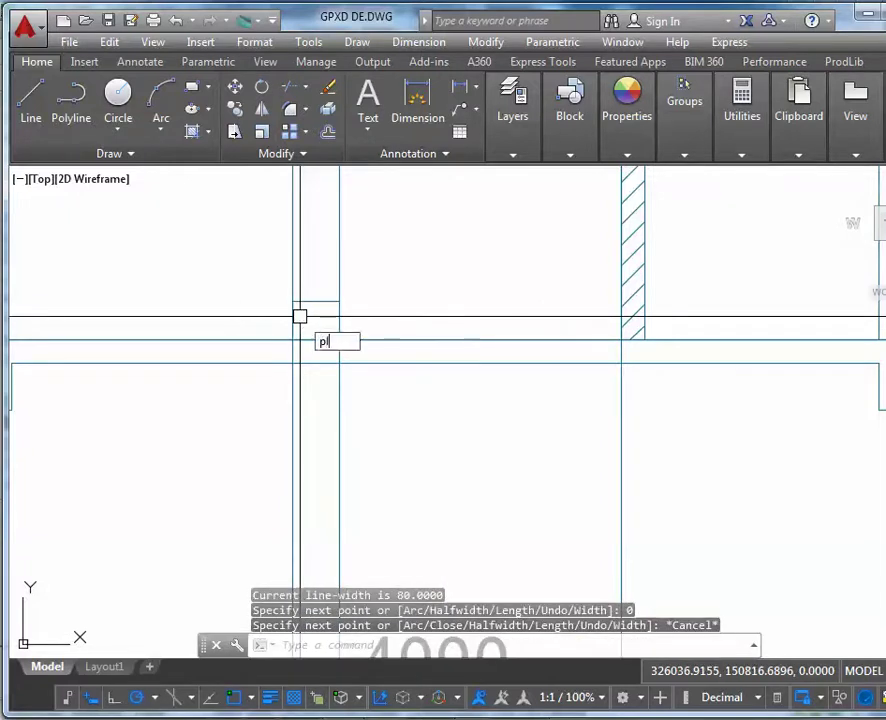
Trace the first riser and its 200 mm tread with a polyline of width 0, and erase the old tread line beneath it.
{"action": "key", "text": "Return"}
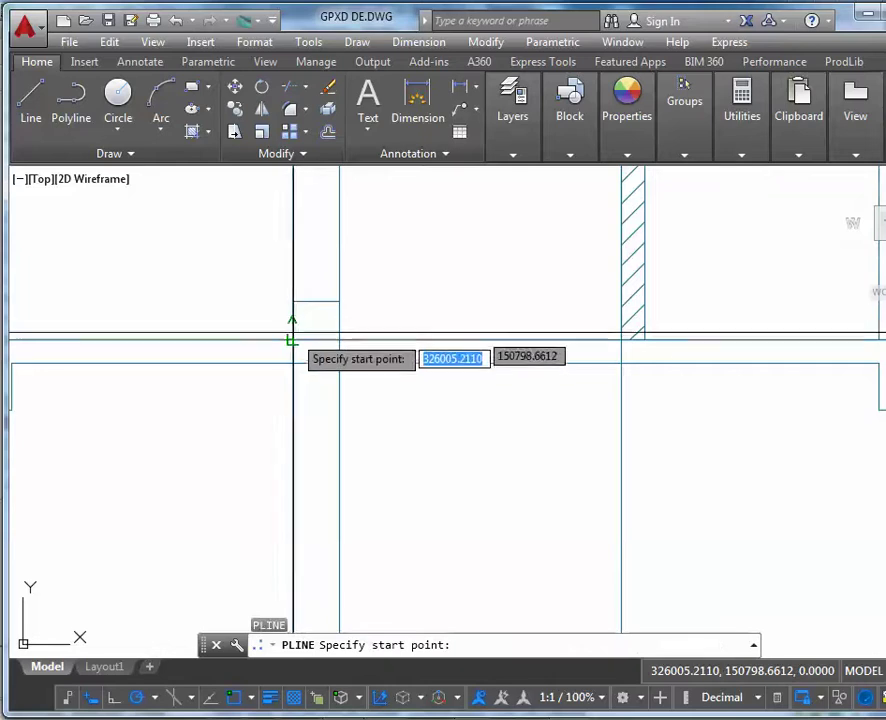
{"action": "left_click", "coordinate": [292, 340]}
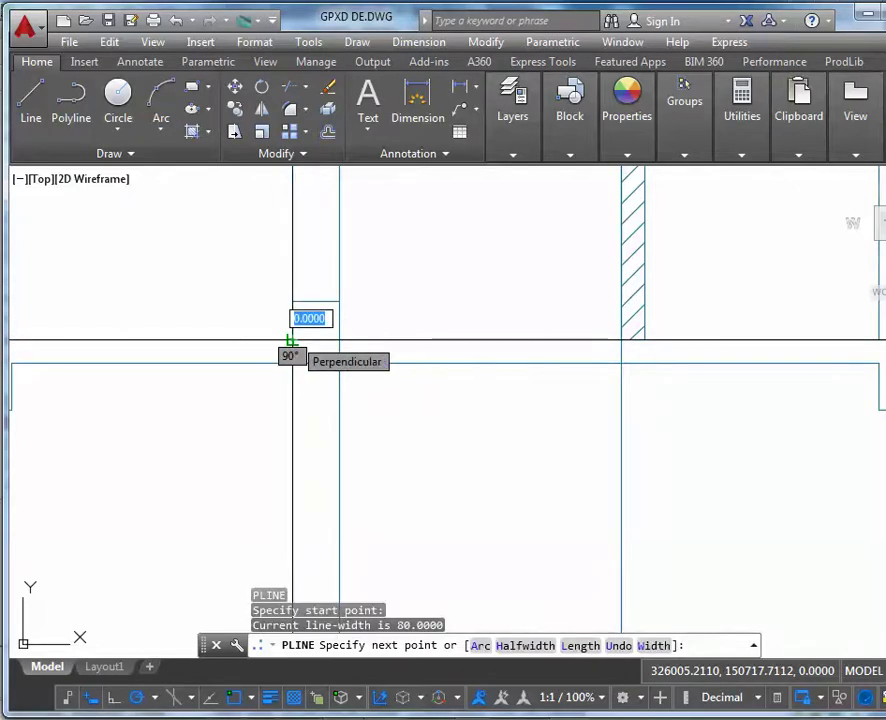
{"action": "type", "text": "w"}
{"action": "key", "text": "Return"}
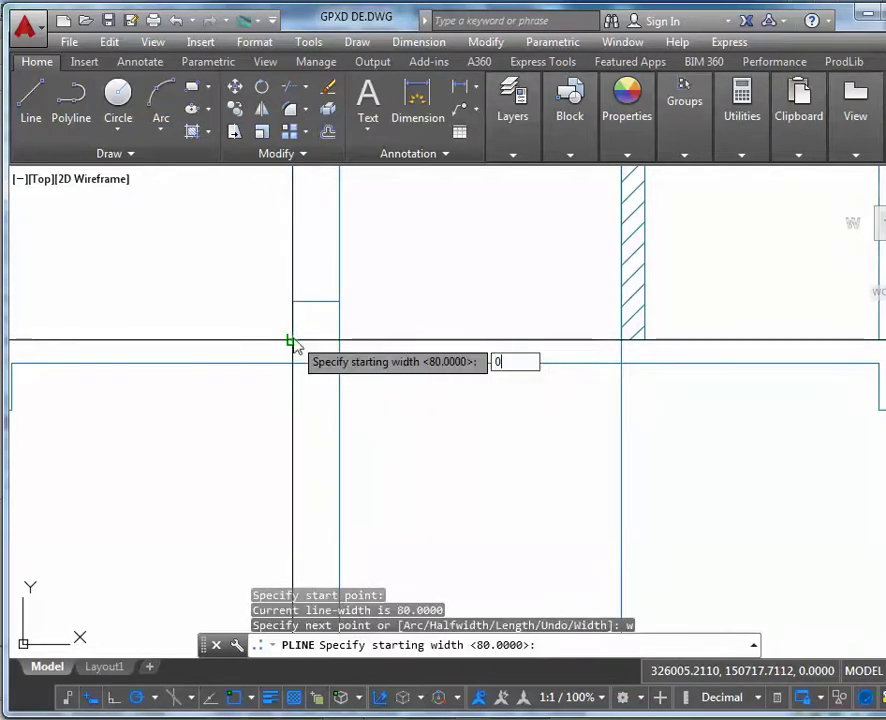
{"action": "type", "text": "0"}
{"action": "key", "text": "Return"}
{"action": "key", "text": "Return"}
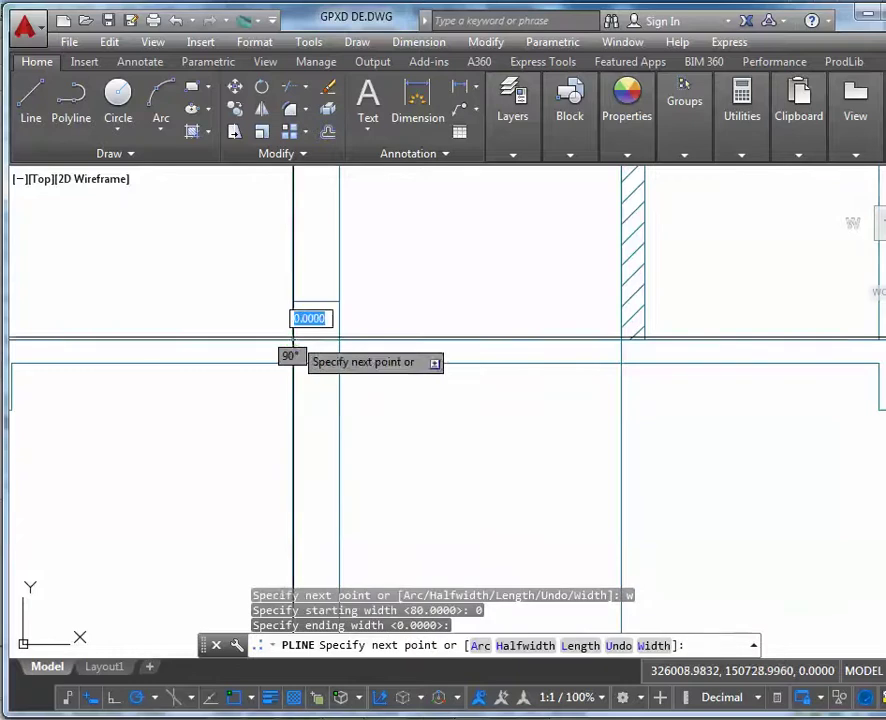
{"action": "scroll", "coordinate": [292, 290], "scroll_direction": "up", "scroll_amount": 2}
{"action": "left_click", "coordinate": [292, 292]}
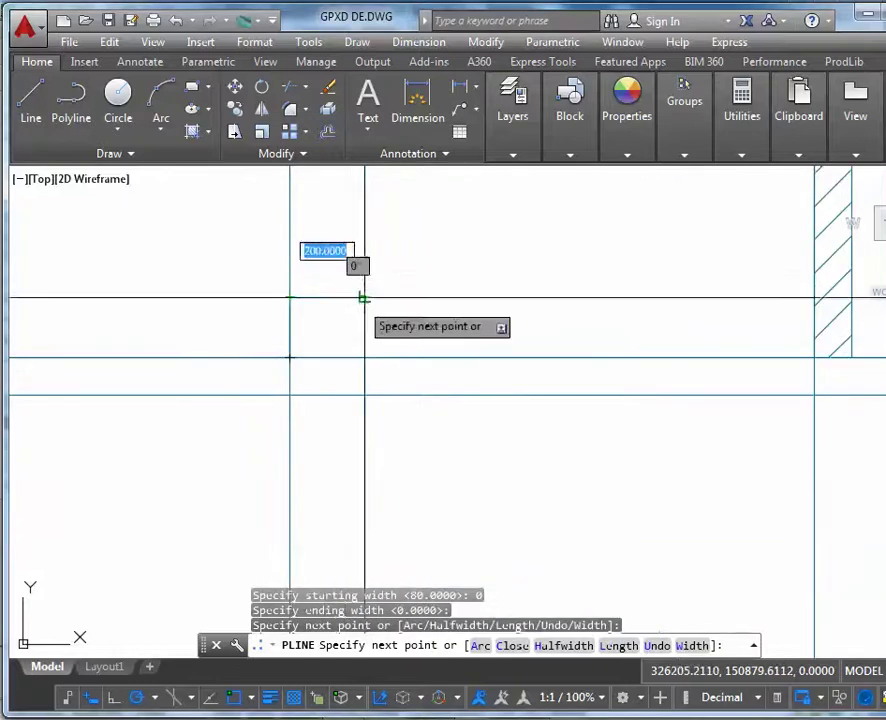
{"action": "left_click", "coordinate": [290, 297]}
{"action": "key", "text": "Return"}
{"action": "left_click", "coordinate": [328, 298]}
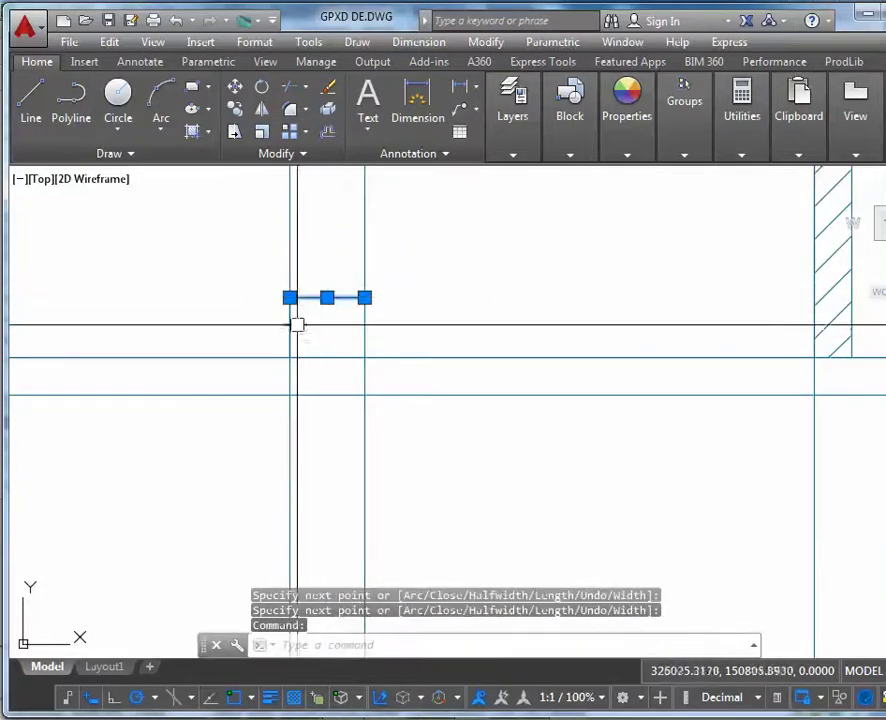
{"action": "key", "text": "Delete"}
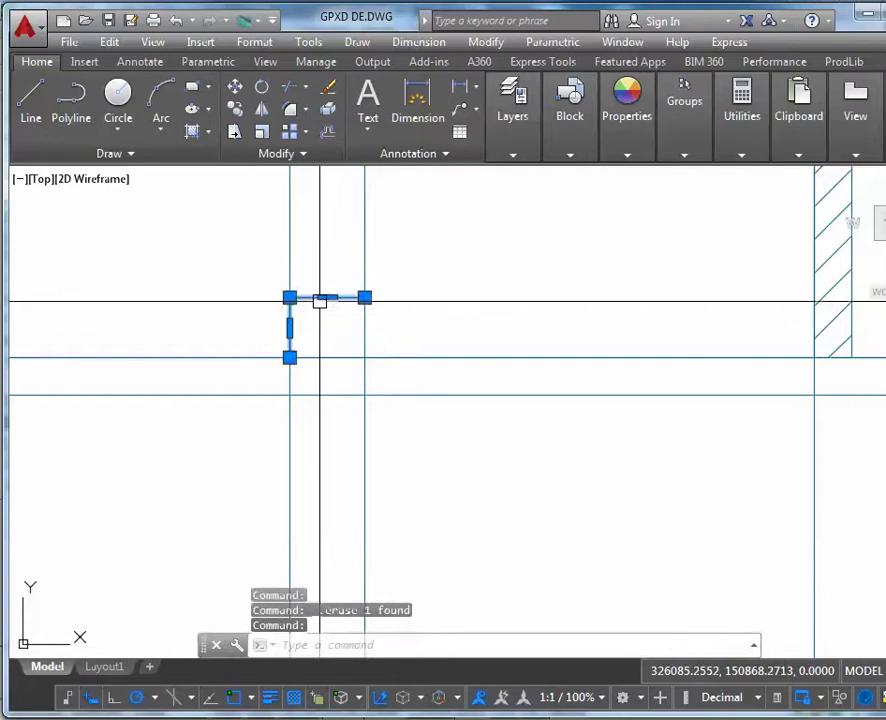
Copy the riser-and-tread polyline end to end up the flight until the steps reach the WC partition.
{"action": "type", "text": "o"}
{"action": "key", "text": "Return"}
{"action": "left_click", "coordinate": [290, 357]}
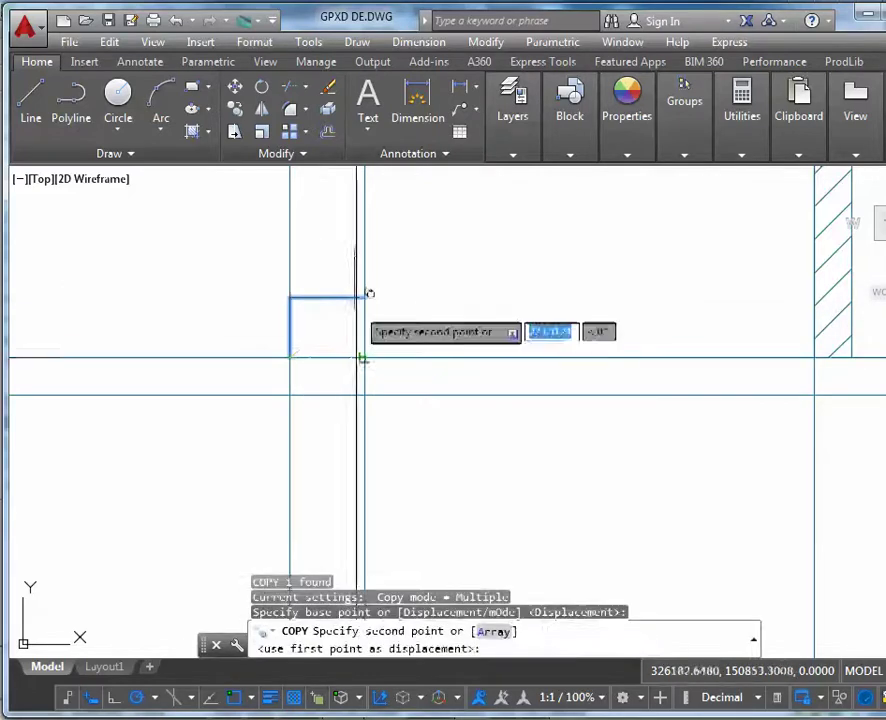
{"action": "left_click", "coordinate": [365, 296]}
{"action": "left_click", "coordinate": [441, 237]}
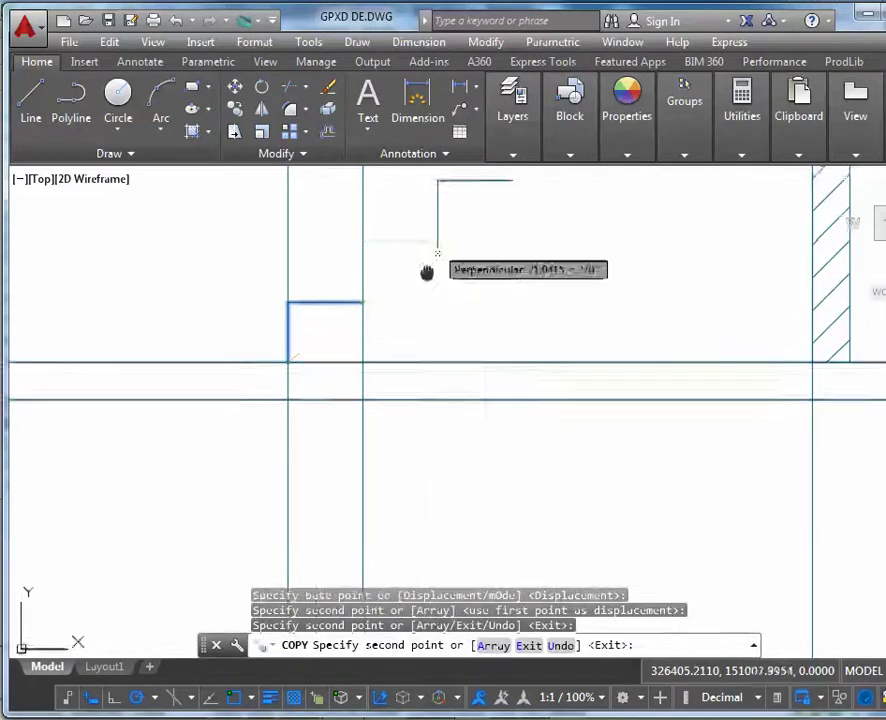
{"action": "middle_click_drag", "start_coordinate": [432, 274], "coordinate": [382, 377]}
{"action": "left_click", "coordinate": [465, 278]}
{"action": "middle_click_drag", "start_coordinate": [580, 296], "coordinate": [504, 368]}
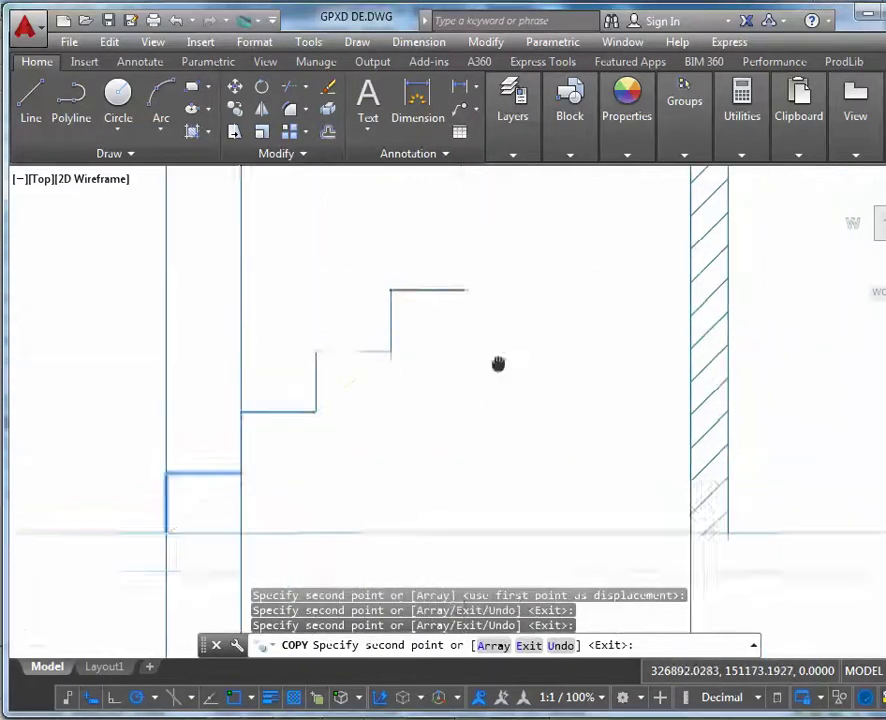
{"action": "left_click", "coordinate": [464, 290]}
{"action": "left_click", "coordinate": [539, 230]}
{"action": "middle_click_drag", "start_coordinate": [560, 217], "coordinate": [485, 352]}
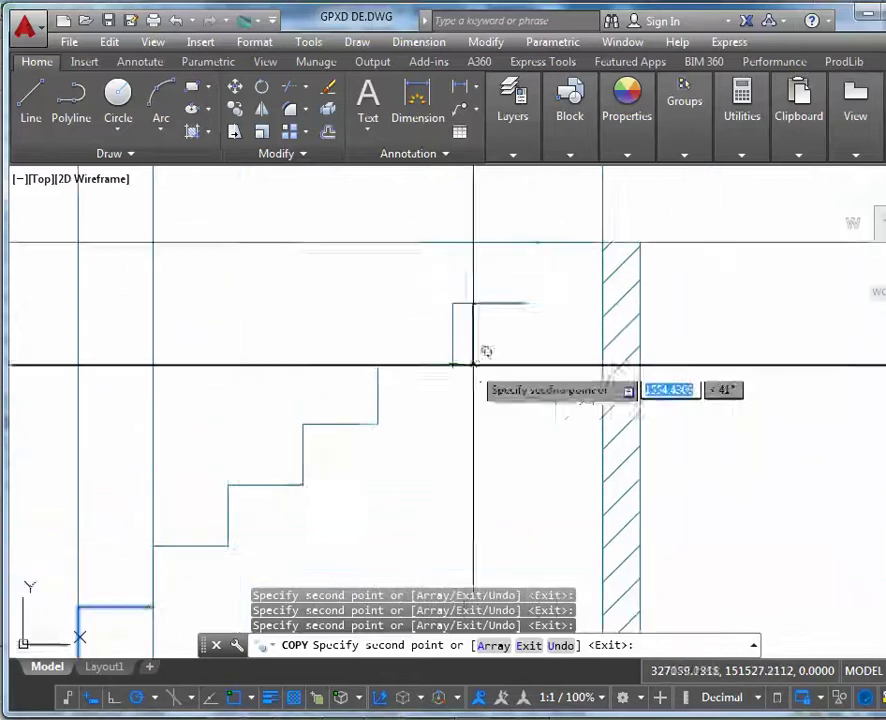
{"action": "left_click", "coordinate": [528, 302]}
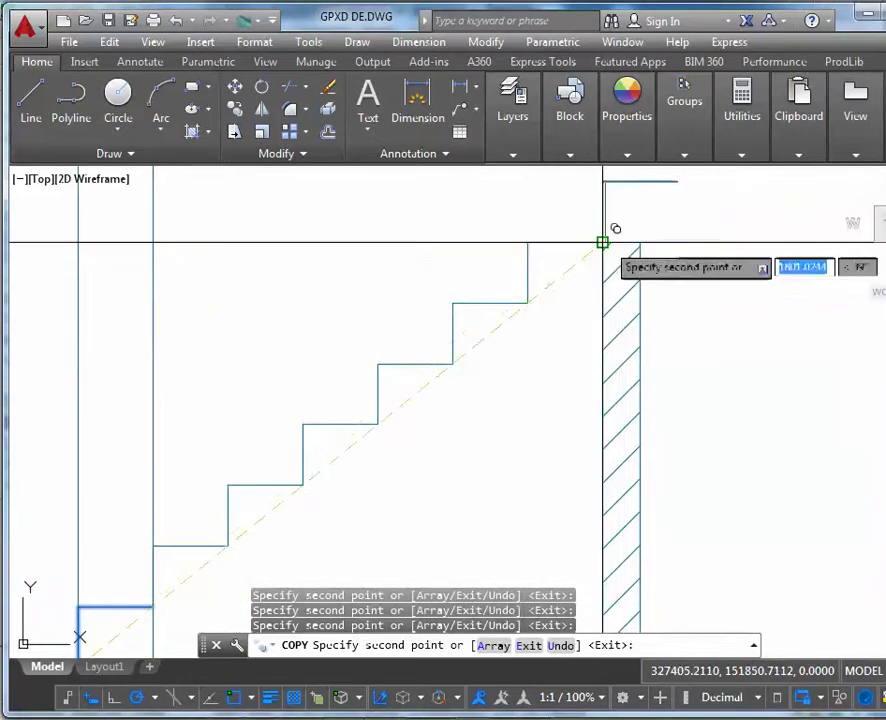
Continue the flight with three more copies of the step, starting above the top of the WC partition.
{"action": "scroll", "coordinate": [603, 242], "scroll_direction": "up", "scroll_amount": 2}
{"action": "mouse_move", "coordinate": [620, 260]}
{"action": "middle_mouse_down"}
{"action": "mouse_move", "coordinate": [662, 286]}
{"action": "mouse_move", "coordinate": [616, 232]}
{"action": "middle_mouse_up"}
{"action": "left_click", "coordinate": [605, 218]}
{"action": "middle_click_drag", "start_coordinate": [630, 306], "coordinate": [522, 437]}
{"action": "left_click", "coordinate": [620, 252]}
{"action": "scroll", "coordinate": [626, 366], "scroll_direction": "down", "scroll_amount": 5}
{"action": "key", "text": "Escape"}
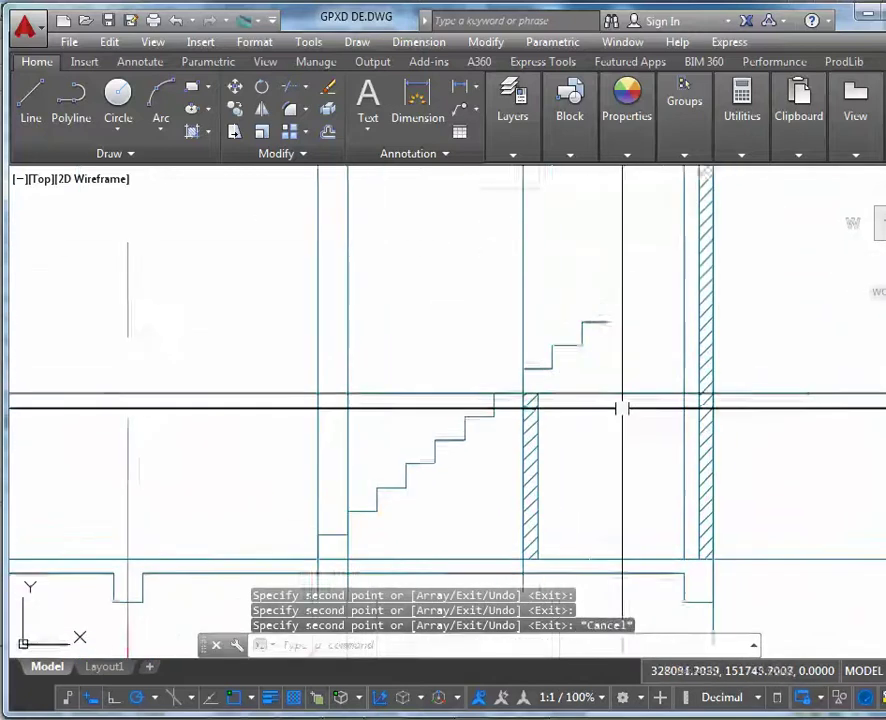
Draw a vertical construction line through the edge between tread 9 and the winder treads in the +3.400 plan.
{"action": "scroll", "coordinate": [654, 334], "scroll_direction": "down", "scroll_amount": 5}
{"action": "scroll", "coordinate": [536, 224], "scroll_direction": "up", "scroll_amount": 6}
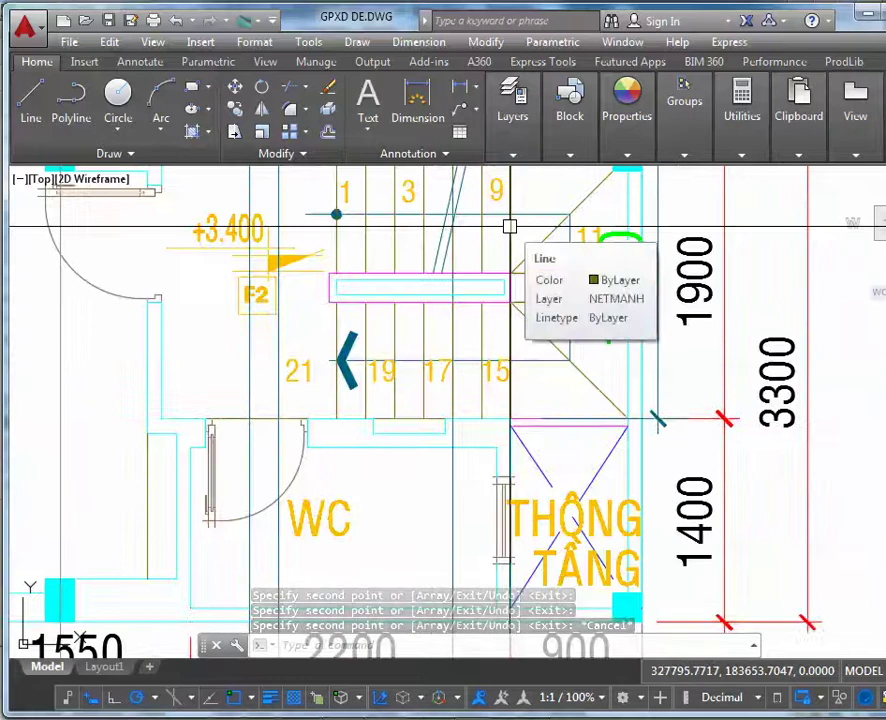
{"action": "type", "text": "xl"}
{"action": "key", "text": "Return"}
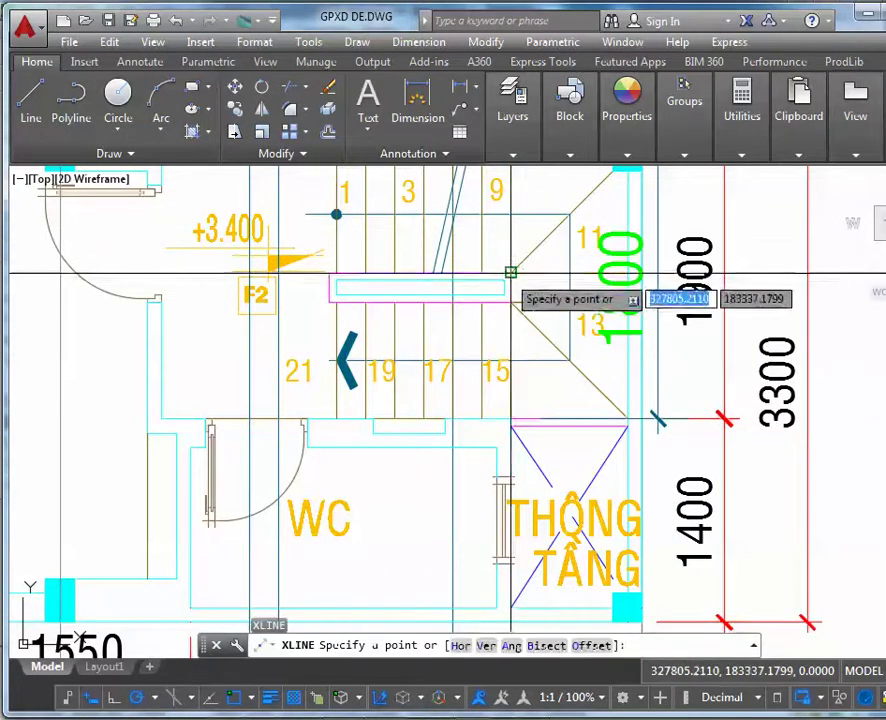
{"action": "left_click", "coordinate": [512, 417]}
{"action": "left_click", "coordinate": [524, 447]}
{"action": "key", "text": "Return"}
{"action": "scroll", "coordinate": [452, 622], "scroll_direction": "down", "scroll_amount": 5}
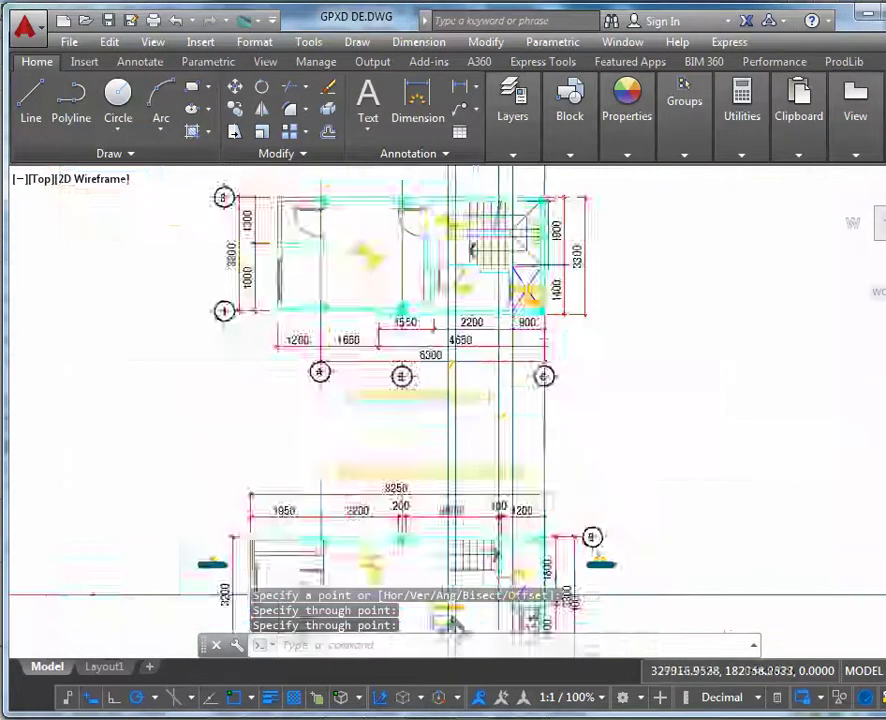
{"action": "scroll", "coordinate": [532, 236], "scroll_direction": "down", "scroll_amount": 2}
{"action": "scroll", "coordinate": [505, 352], "scroll_direction": "up", "scroll_amount": 8}
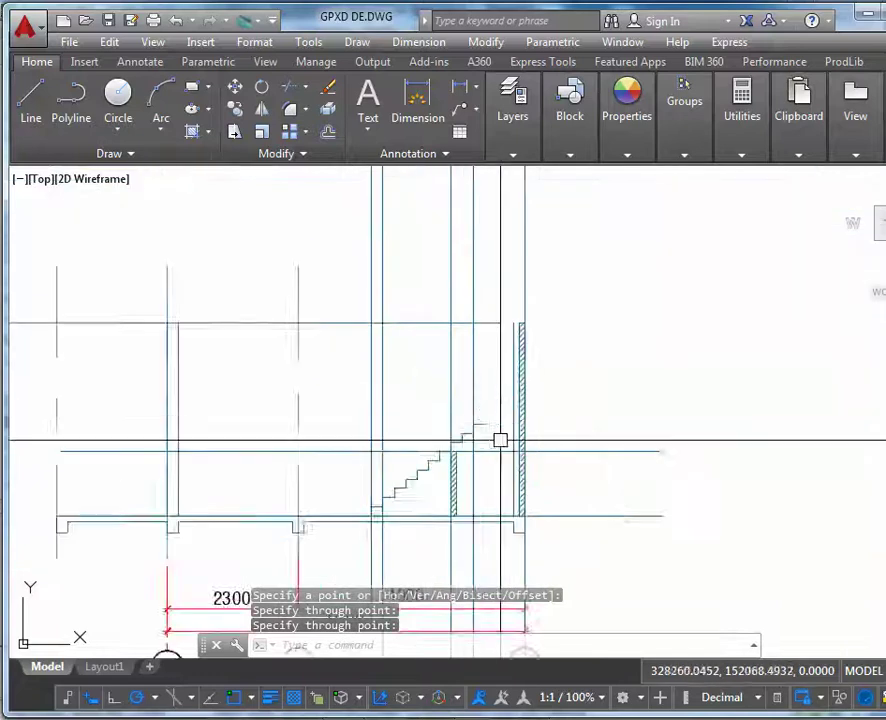
Examine the winder treads after tread 9 in the first-floor plan against the last step of the section's flight.
{"action": "scroll", "coordinate": [500, 440], "scroll_direction": "up", "scroll_amount": 2}
{"action": "key", "text": "Return"}
{"action": "left_click", "coordinate": [458, 404]}
{"action": "mouse_move", "coordinate": [468, 405]}
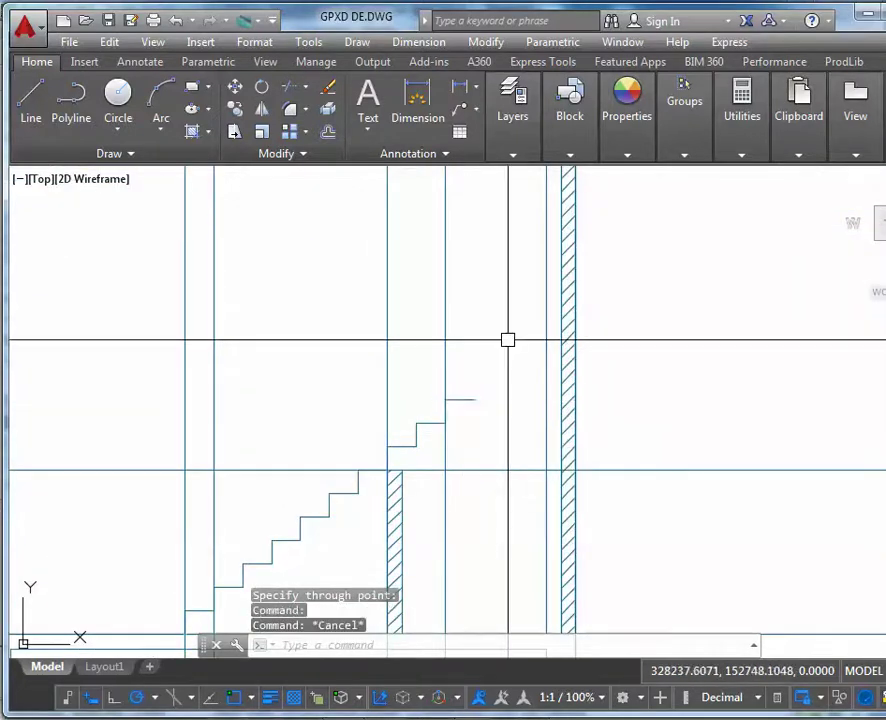
{"action": "scroll", "coordinate": [508, 340], "scroll_direction": "down", "scroll_amount": 5}
{"action": "scroll", "coordinate": [470, 270], "scroll_direction": "up", "scroll_amount": 4}
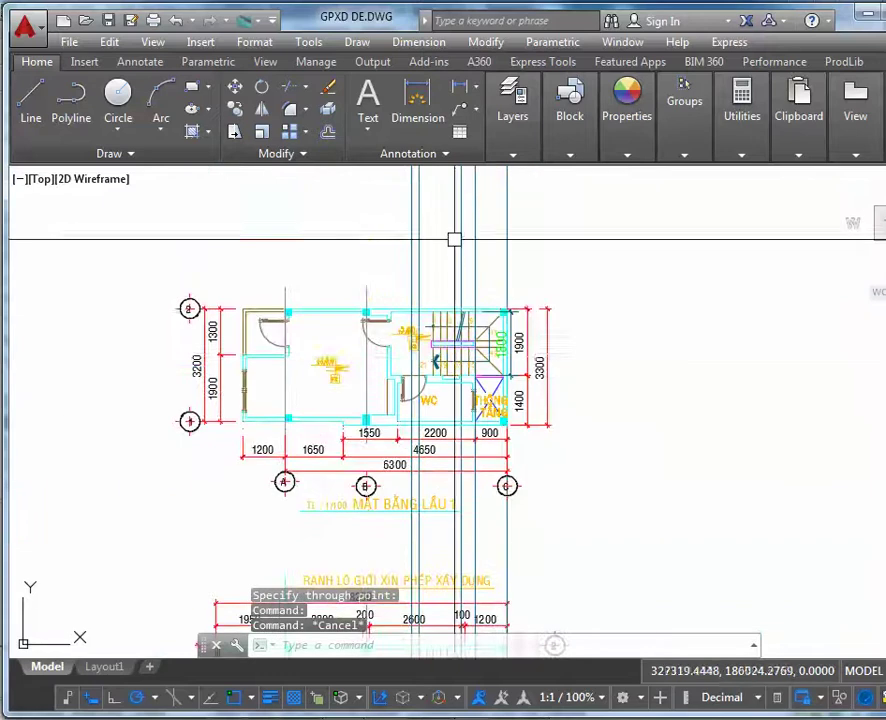
{"action": "scroll", "coordinate": [455, 240], "scroll_direction": "up", "scroll_amount": 6}
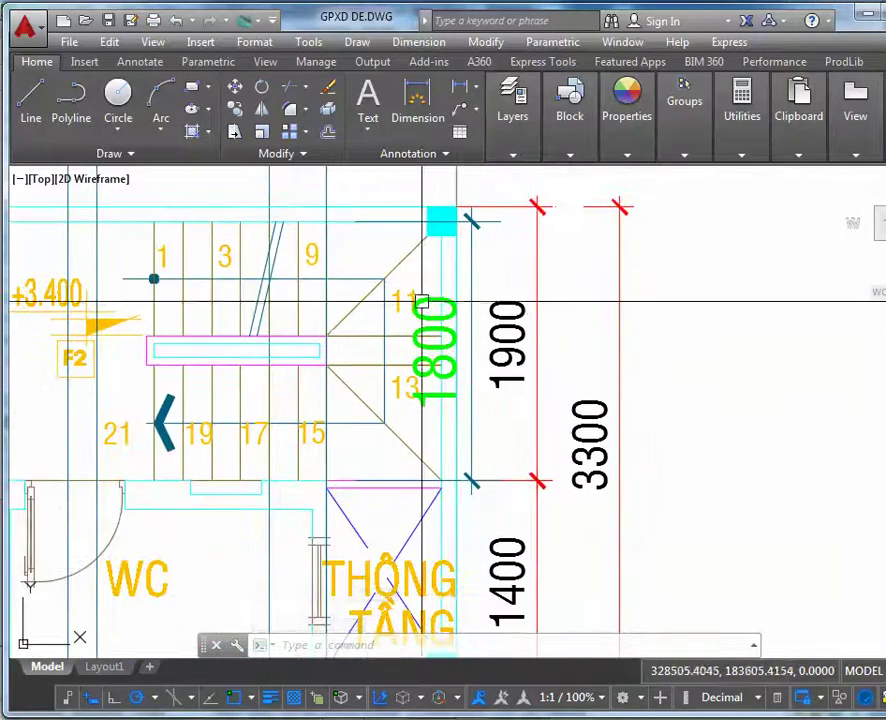
{"action": "scroll", "coordinate": [386, 337], "scroll_direction": "down", "scroll_amount": 10}
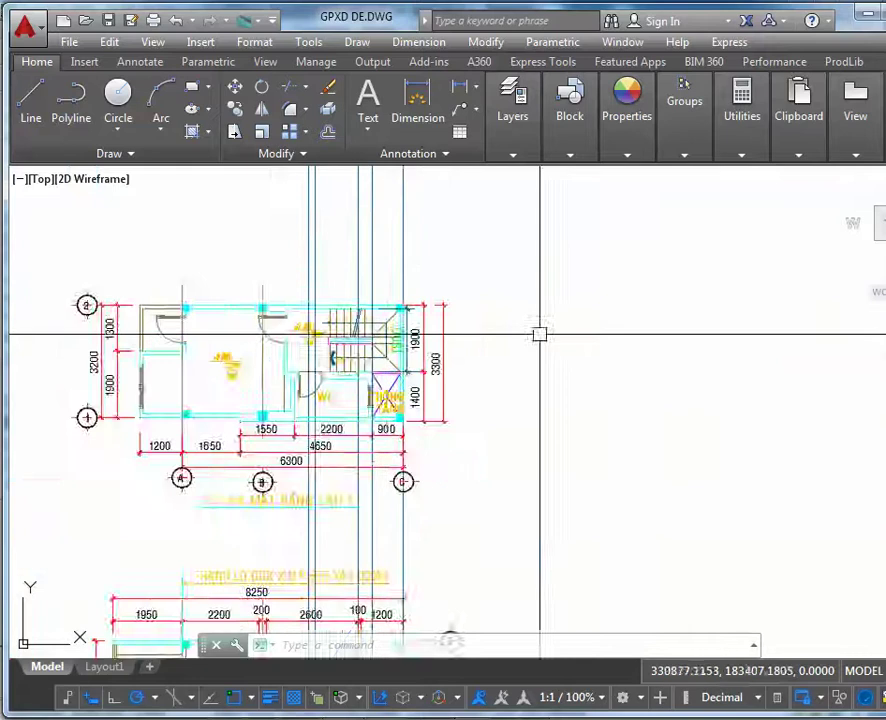
Examine how the reference section shows the first flight meeting the landing beam, landing slab and winder steps.
{"action": "scroll", "coordinate": [537, 345], "scroll_direction": "up", "scroll_amount": 8}
{"action": "scroll", "coordinate": [537, 345], "scroll_direction": "up", "scroll_amount": 8}
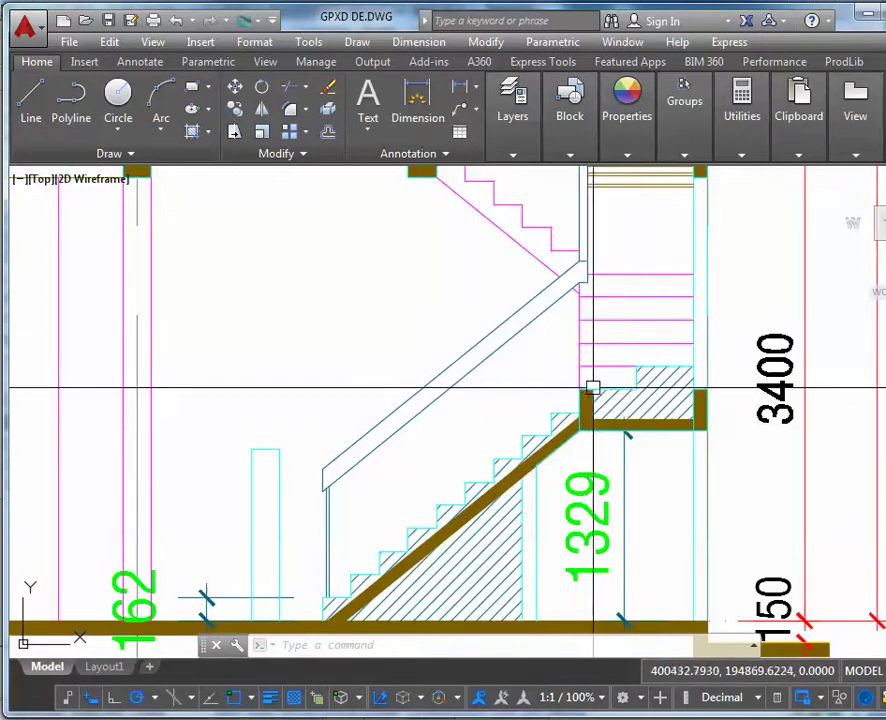
{"action": "scroll", "coordinate": [640, 390], "scroll_direction": "up", "scroll_amount": 1}
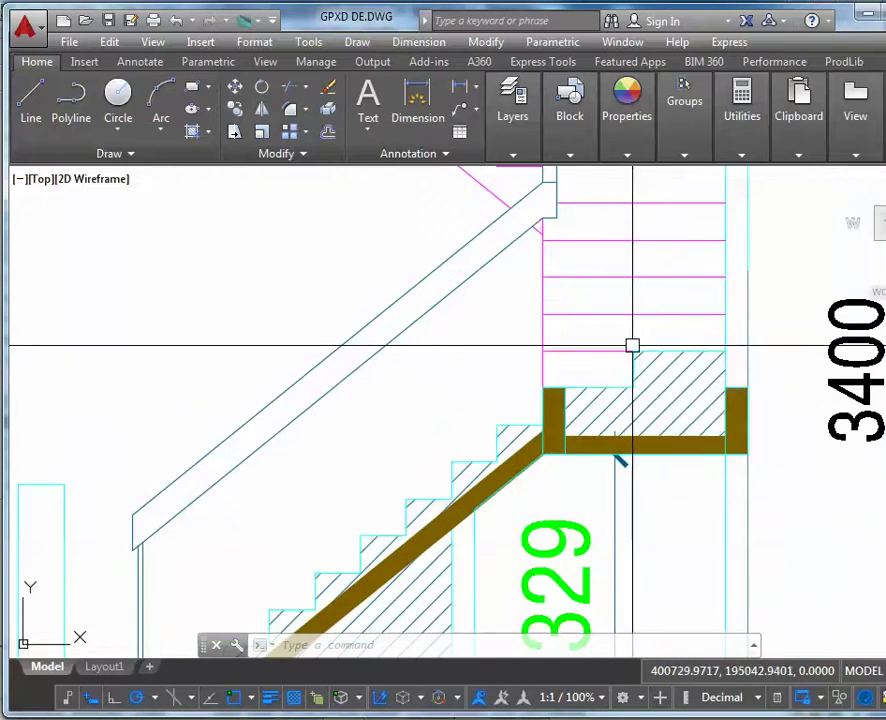
{"action": "scroll", "coordinate": [584, 321], "scroll_direction": "down", "scroll_amount": 1}
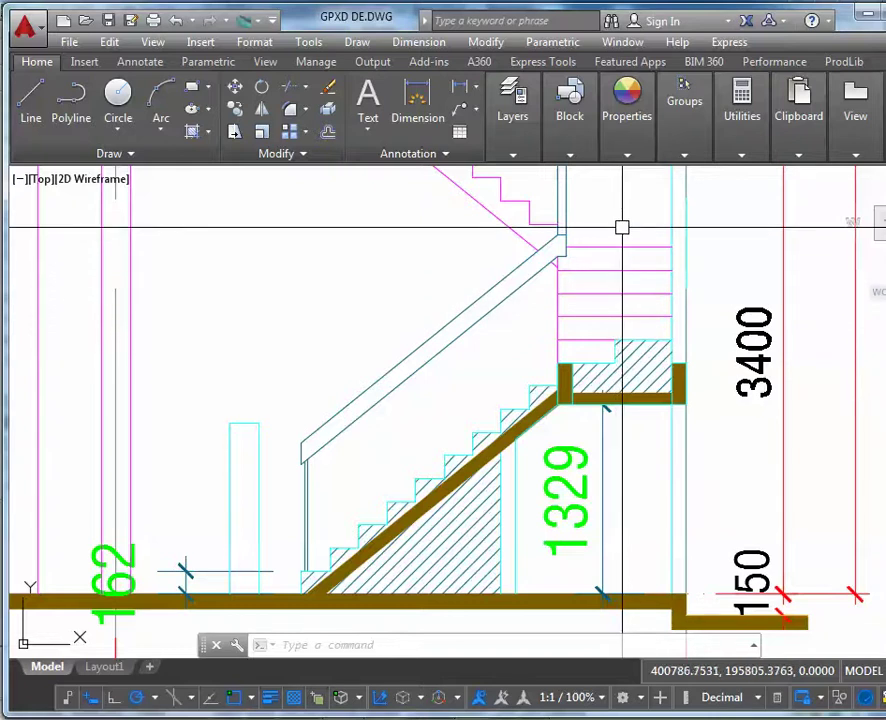
{"action": "scroll", "coordinate": [616, 243], "scroll_direction": "down", "scroll_amount": 5}
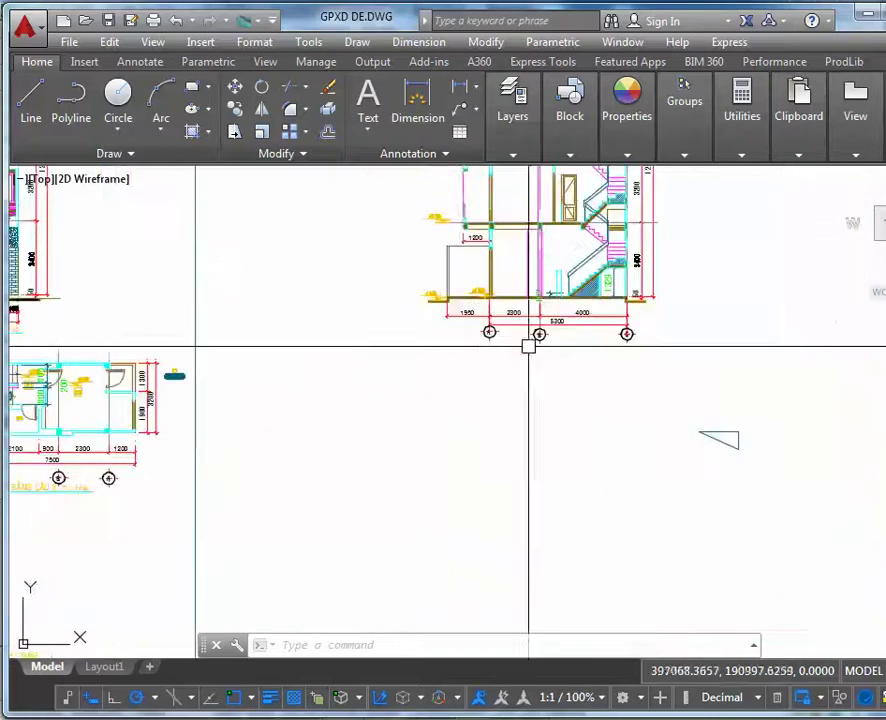
{"action": "scroll", "coordinate": [688, 413], "scroll_direction": "up", "scroll_amount": 3}
{"action": "scroll", "coordinate": [424, 301], "scroll_direction": "down", "scroll_amount": 4}
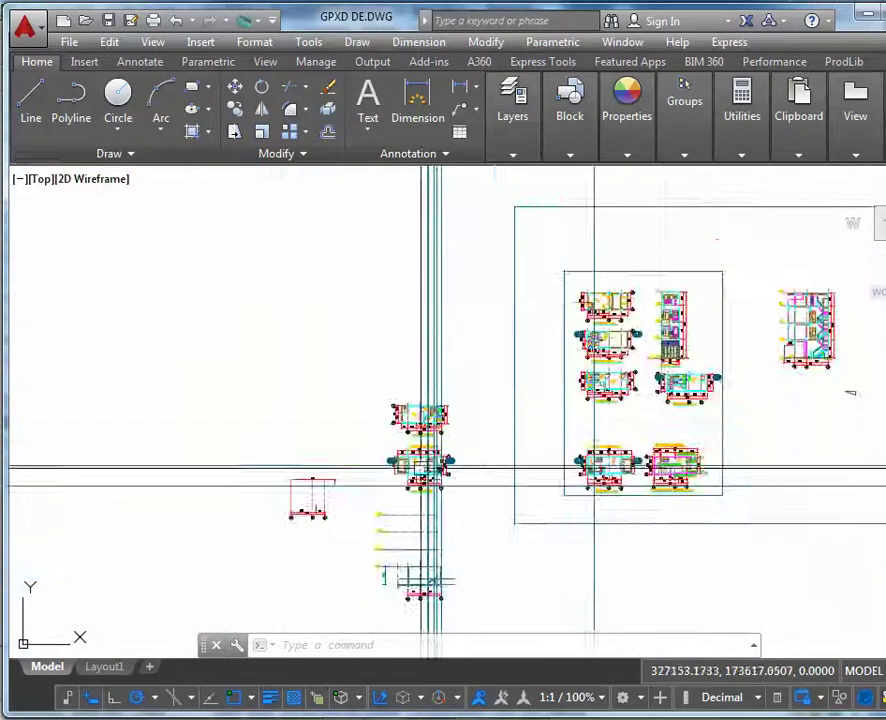
Compare the diagonal winder edges in the first-floor plan with the landing steps and upper flight of the reference section.
{"action": "scroll", "coordinate": [500, 440], "scroll_direction": "up", "scroll_amount": 7}
{"action": "scroll", "coordinate": [532, 418], "scroll_direction": "down", "scroll_amount": 4}
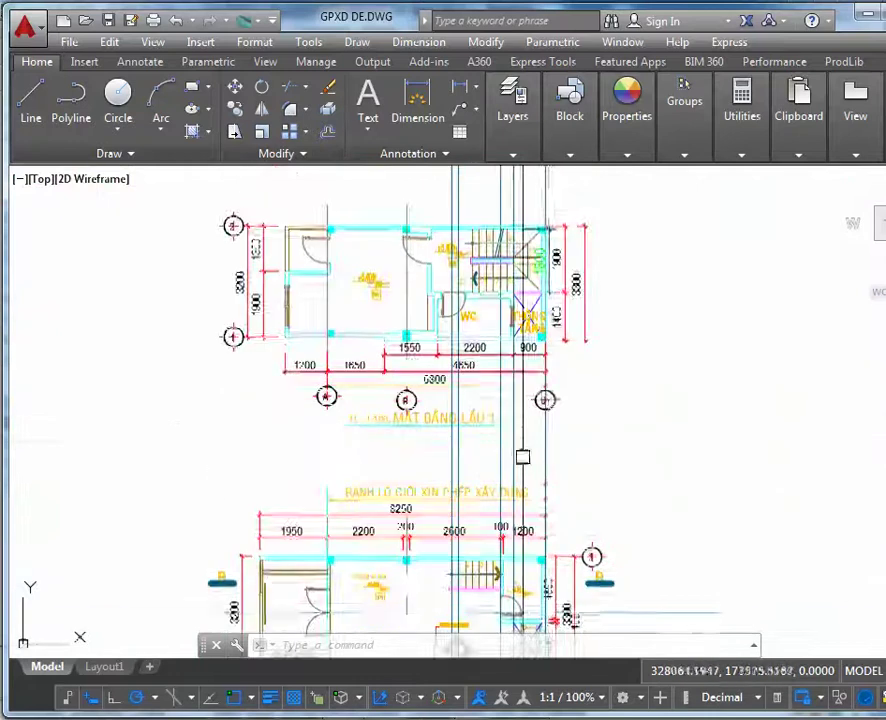
{"action": "middle_click_drag", "start_coordinate": [526, 290], "coordinate": [526, 460]}
{"action": "scroll", "coordinate": [493, 286], "scroll_direction": "up", "scroll_amount": 5}
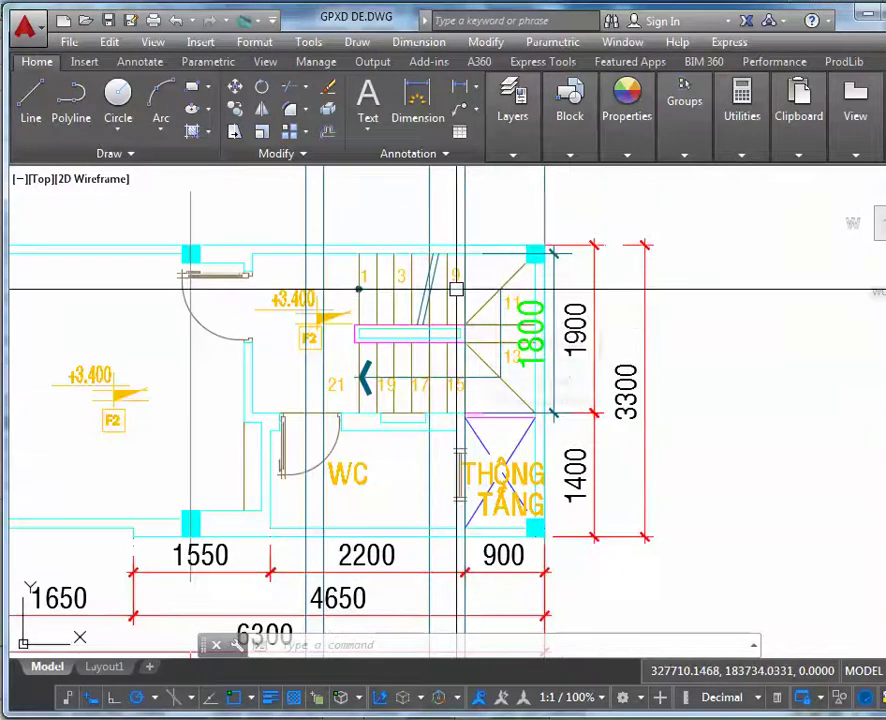
{"action": "scroll", "coordinate": [504, 290], "scroll_direction": "up", "scroll_amount": 3}
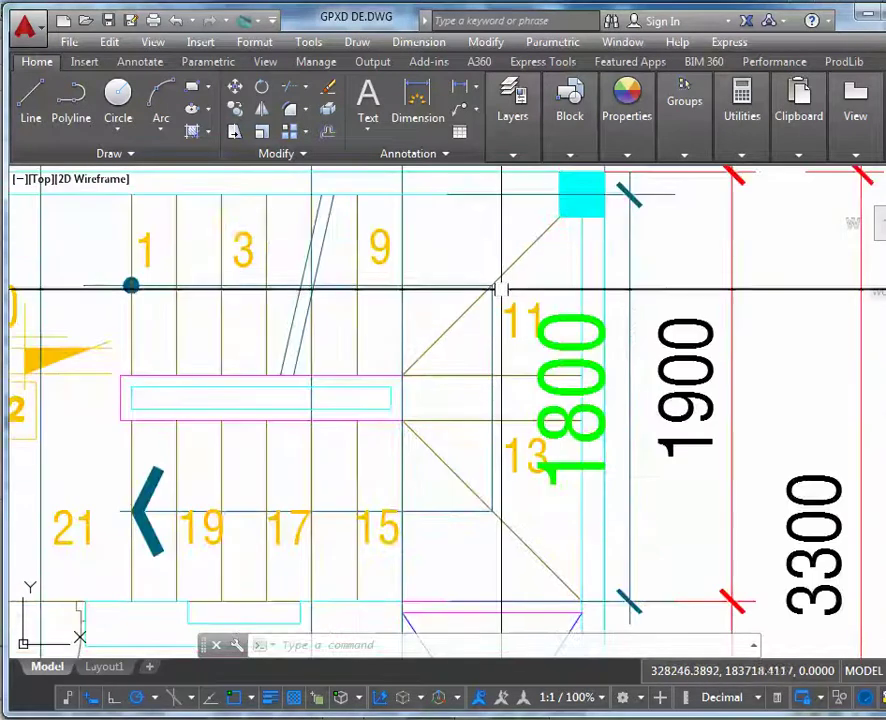
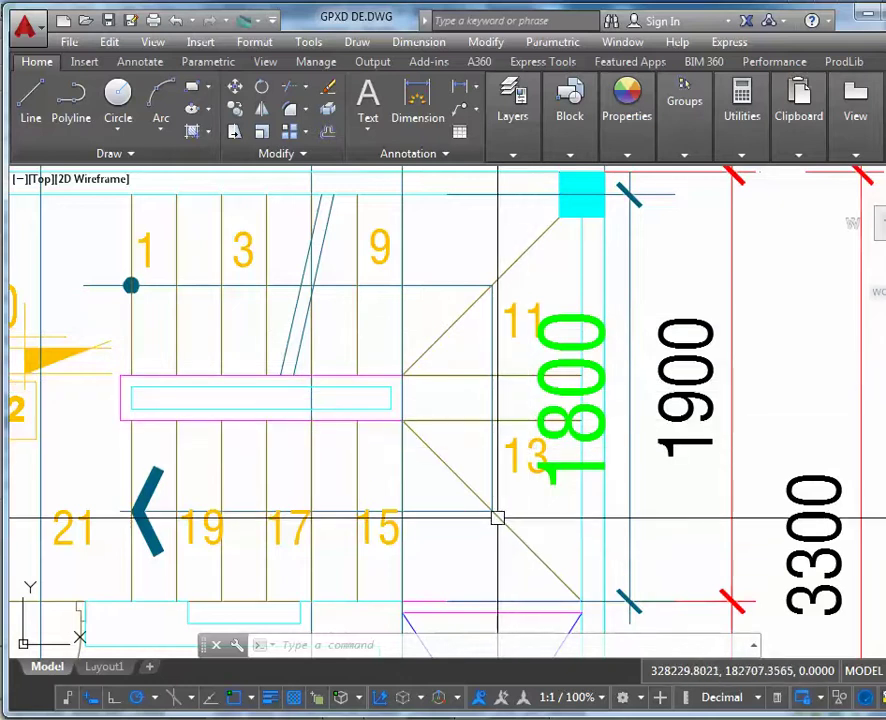
{"action": "scroll", "coordinate": [497, 517], "scroll_direction": "down", "scroll_amount": 8}
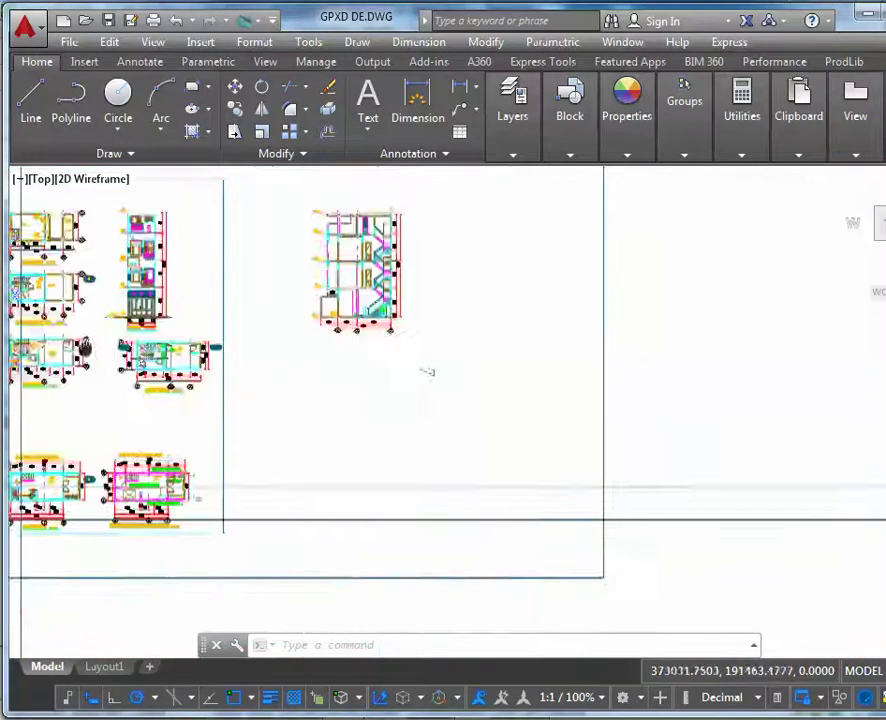
{"action": "scroll", "coordinate": [427, 371], "scroll_direction": "up", "scroll_amount": 10}
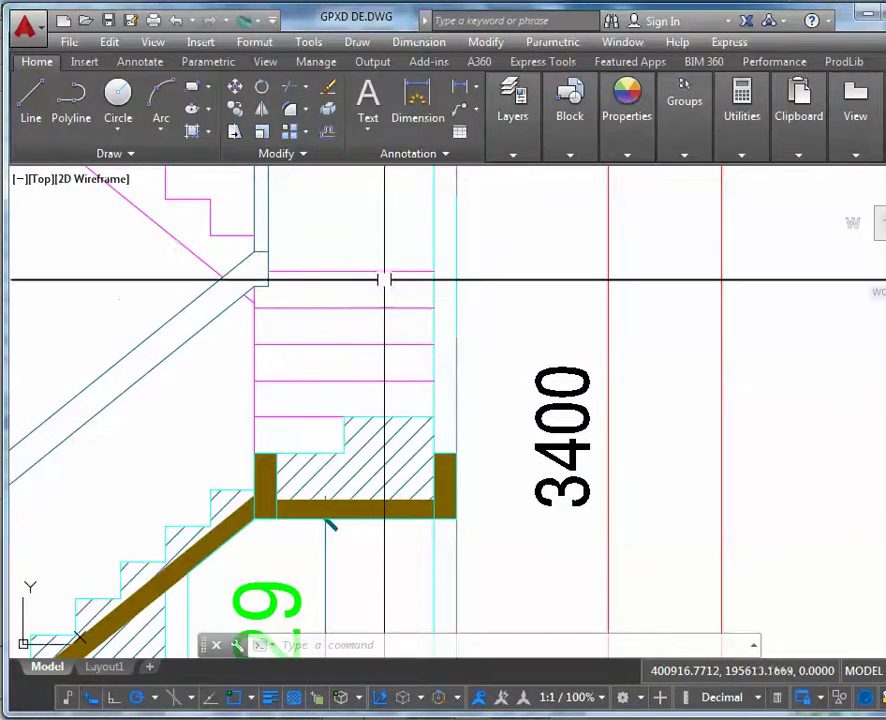
{"action": "scroll", "coordinate": [384, 264], "scroll_direction": "down", "scroll_amount": 4}
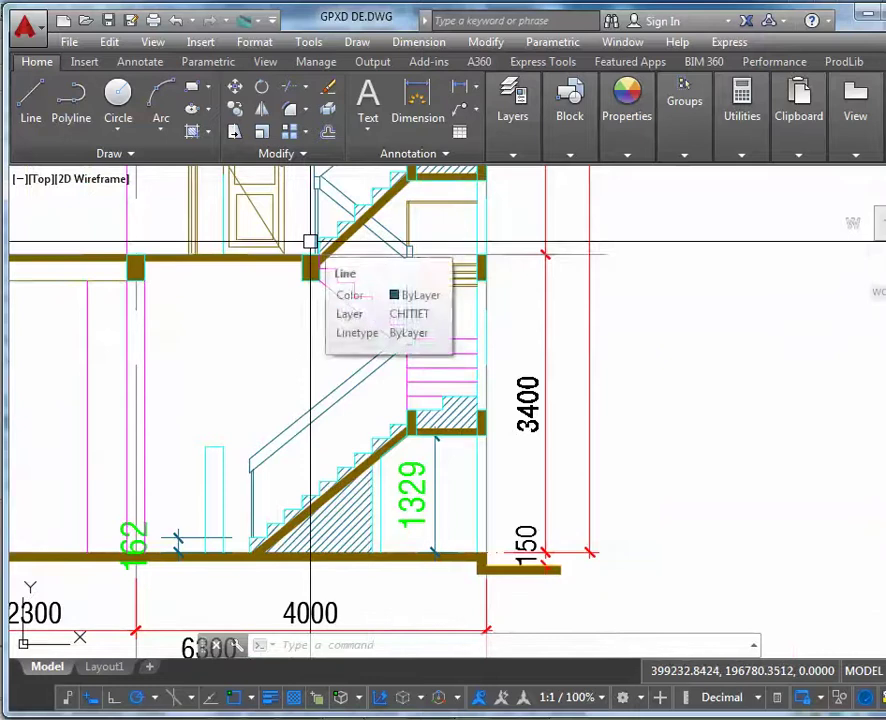
{"action": "scroll", "coordinate": [356, 481], "scroll_direction": "down", "scroll_amount": 8}
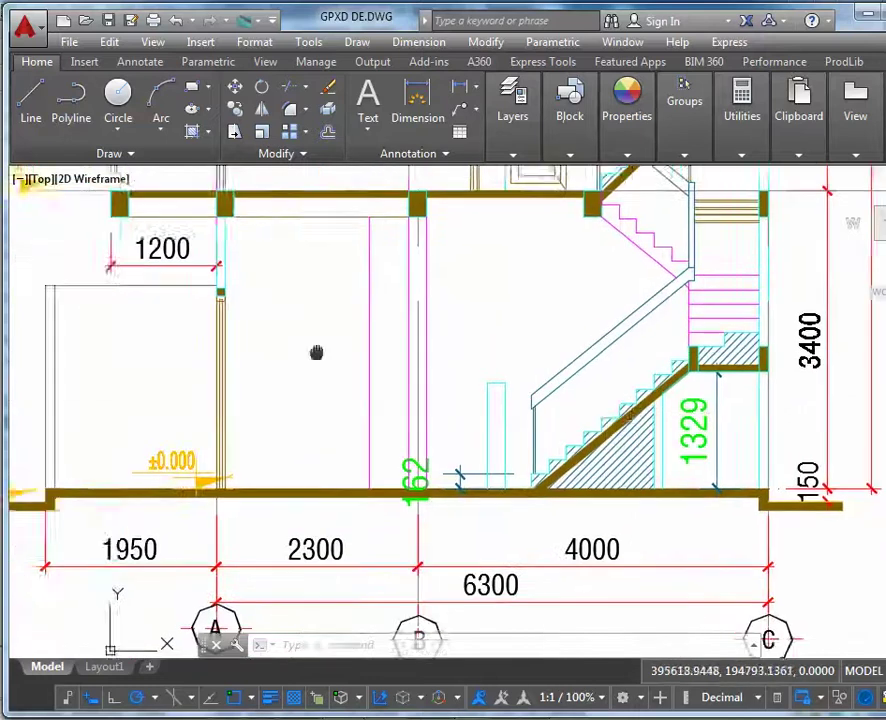
{"action": "scroll", "coordinate": [644, 378], "scroll_direction": "up", "scroll_amount": 2}
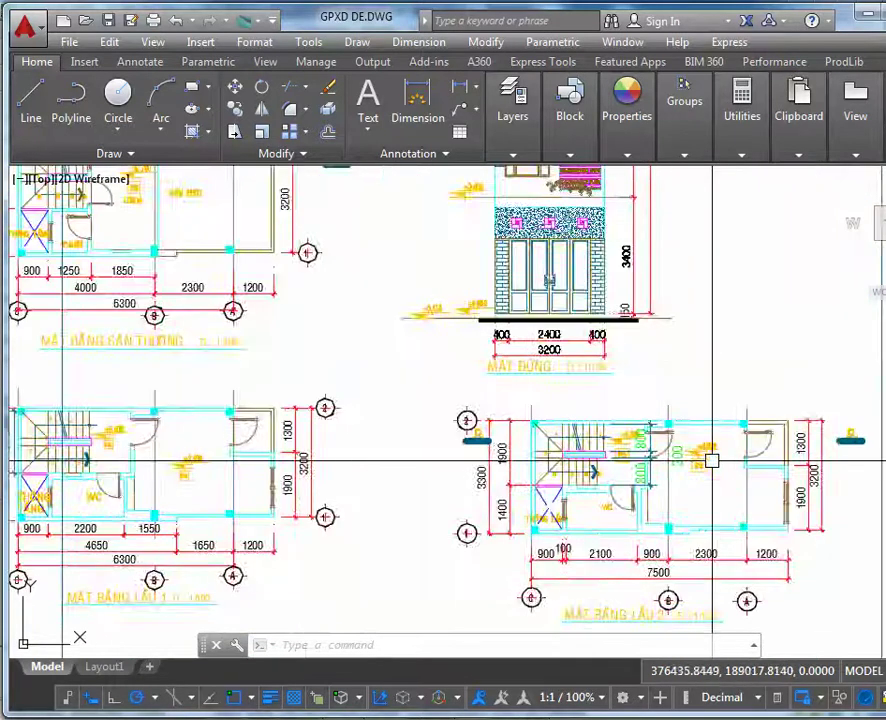
{"action": "scroll", "coordinate": [463, 428], "scroll_direction": "down", "scroll_amount": 6}
{"action": "scroll", "coordinate": [450, 430], "scroll_direction": "up", "scroll_amount": 5}
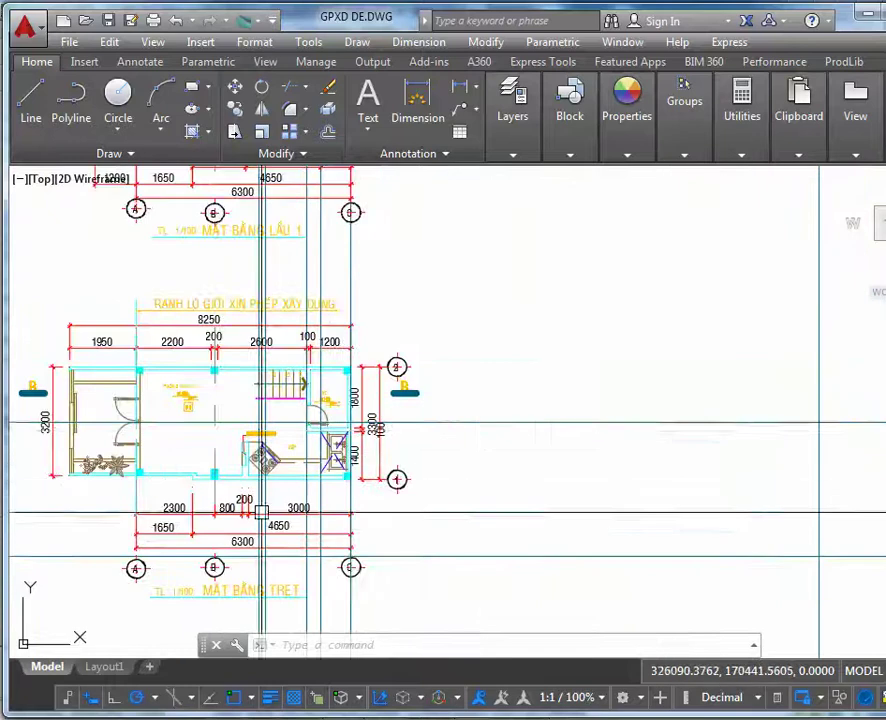
Draw the flight's slope line from the end of the first tread to the end of the top tread.
{"action": "middle_click_drag", "start_coordinate": [300, 620], "coordinate": [456, 474]}
{"action": "scroll", "coordinate": [456, 474], "scroll_direction": "down", "scroll_amount": 2}
{"action": "middle_click_drag", "start_coordinate": [455, 614], "coordinate": [476, 372]}
{"action": "scroll", "coordinate": [476, 372], "scroll_direction": "up", "scroll_amount": 5}
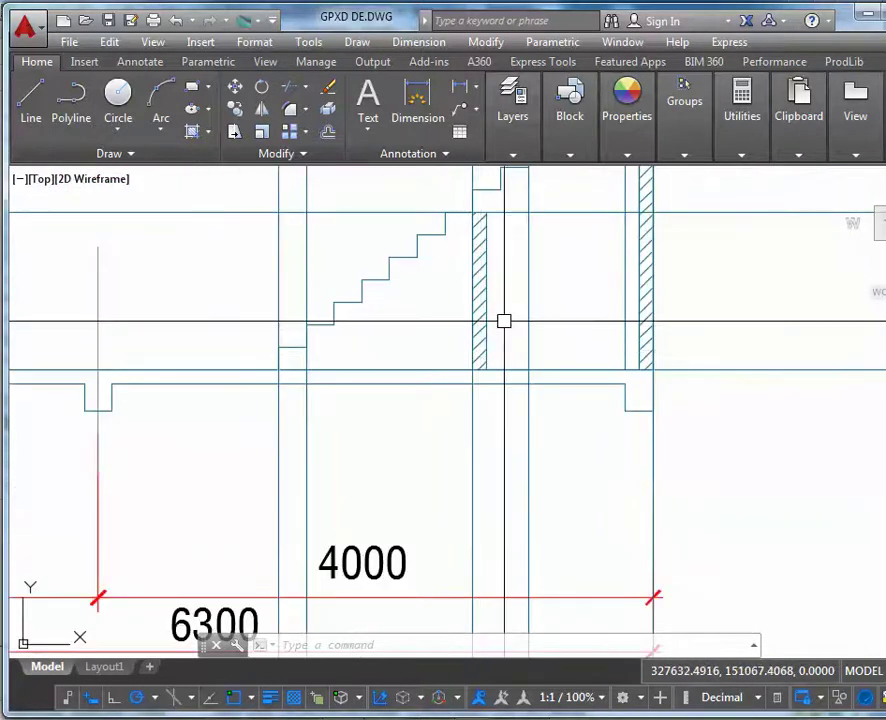
{"action": "key", "text": "Return"}
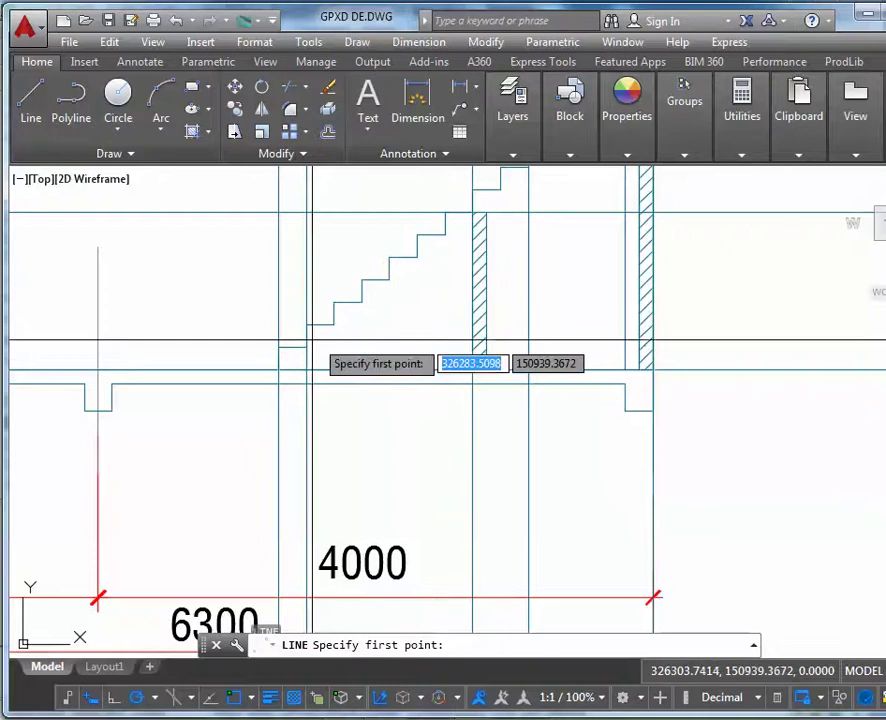
{"action": "left_click", "coordinate": [308, 348]}
{"action": "middle_click_drag", "start_coordinate": [546, 164], "coordinate": [440, 274]}
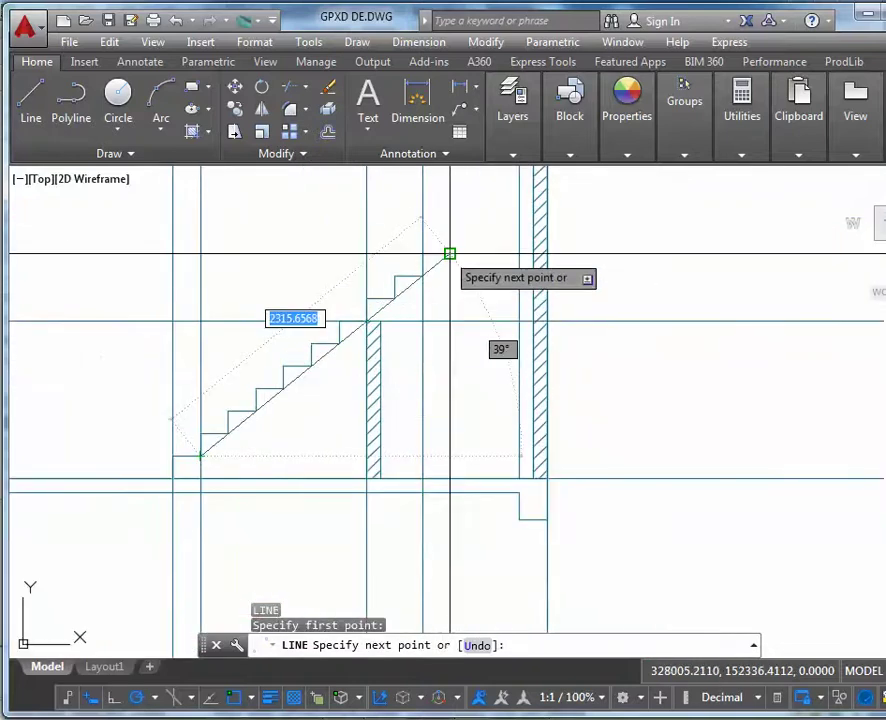
{"action": "left_click", "coordinate": [450, 254]}
{"action": "key", "text": "Escape"}
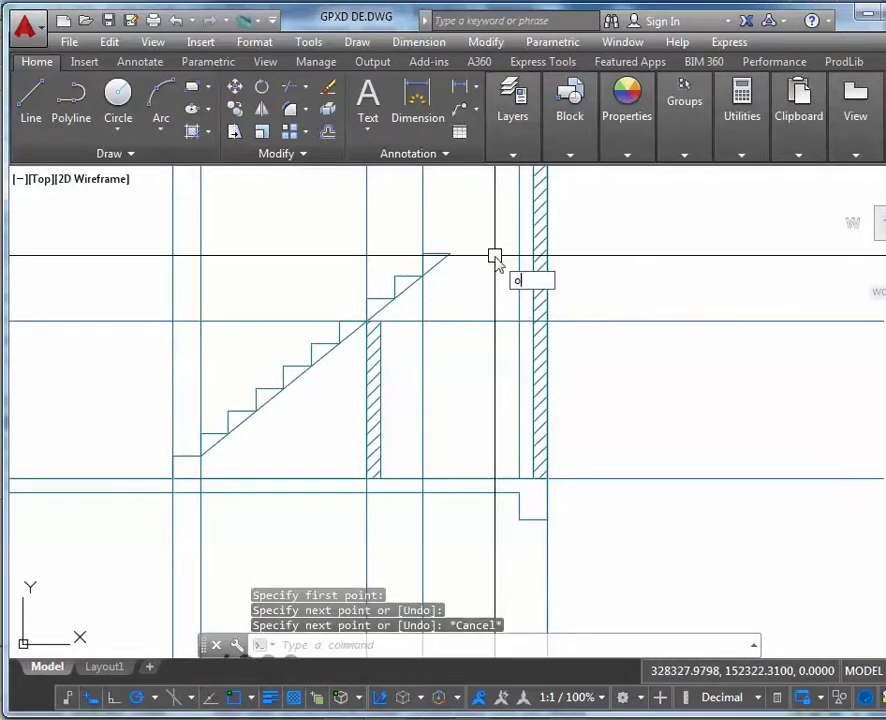
Try offsetting the slope line 150 mm below the flight, and erase the offset copy.
{"action": "type", "text": "o"}
{"action": "key", "text": "Return"}
{"action": "type", "text": "150"}
{"action": "key", "text": "Return"}
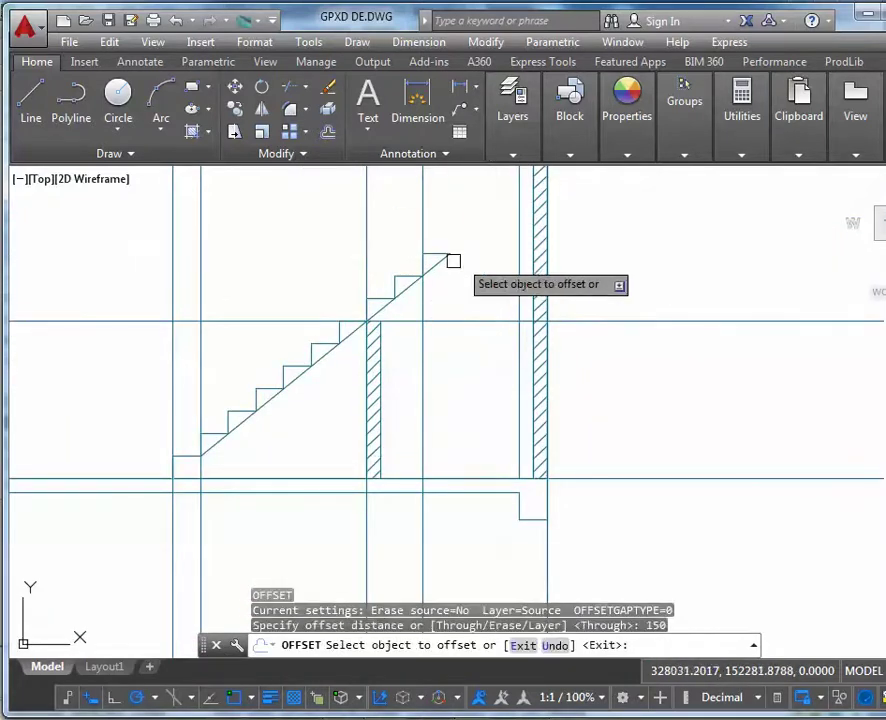
{"action": "left_click", "coordinate": [449, 258]}
{"action": "left_click", "coordinate": [476, 296]}
{"action": "key", "text": "Escape"}
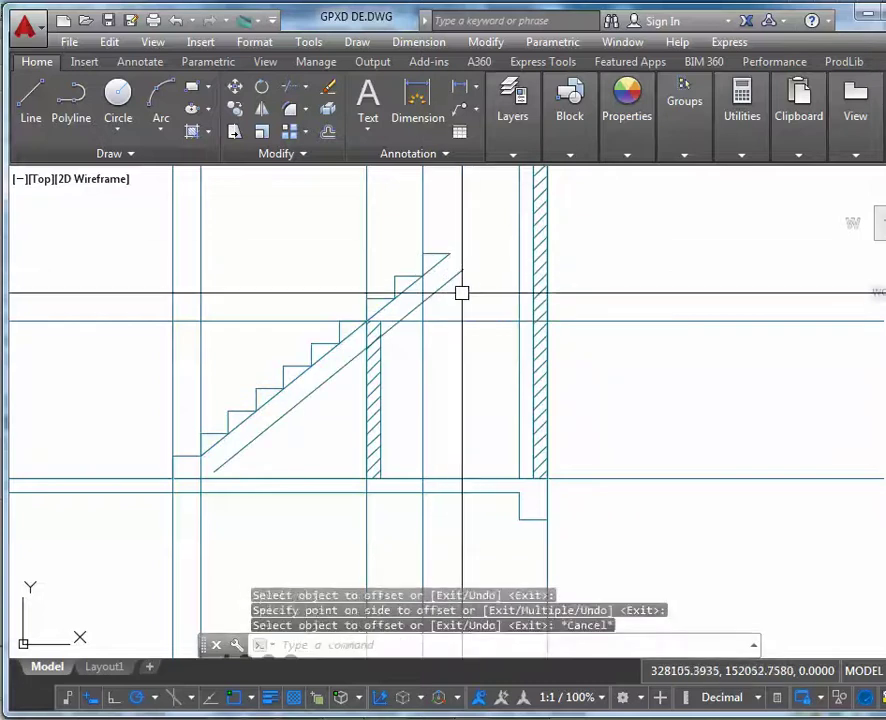
{"action": "left_click", "coordinate": [451, 278]}
{"action": "key", "text": "Delete"}
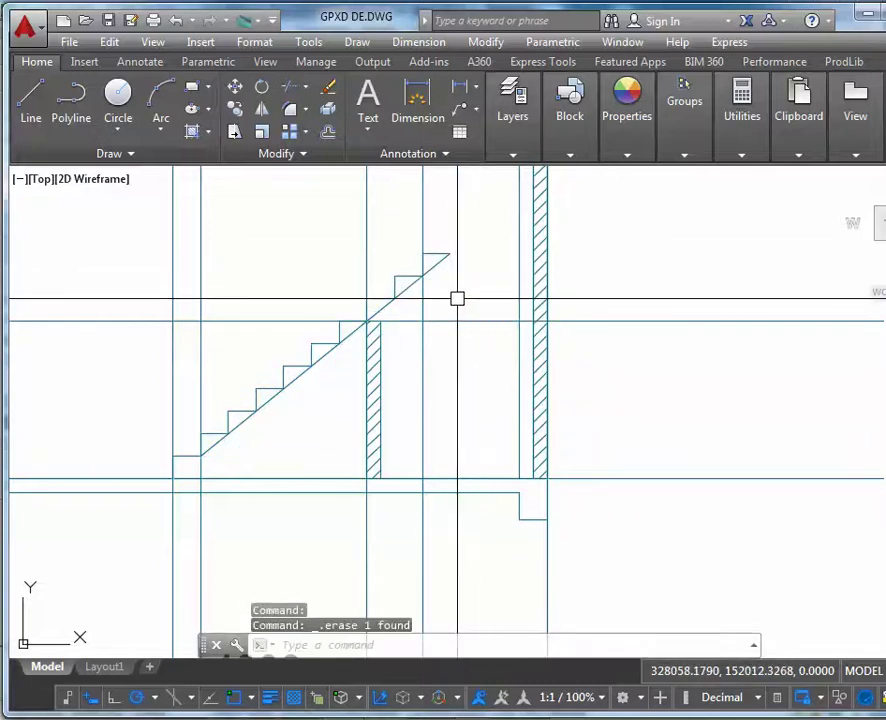
Offset the slope line 100 mm below the flight to mark the underside of the stair slab.
{"action": "type", "text": "o"}
{"action": "key", "text": "Return"}
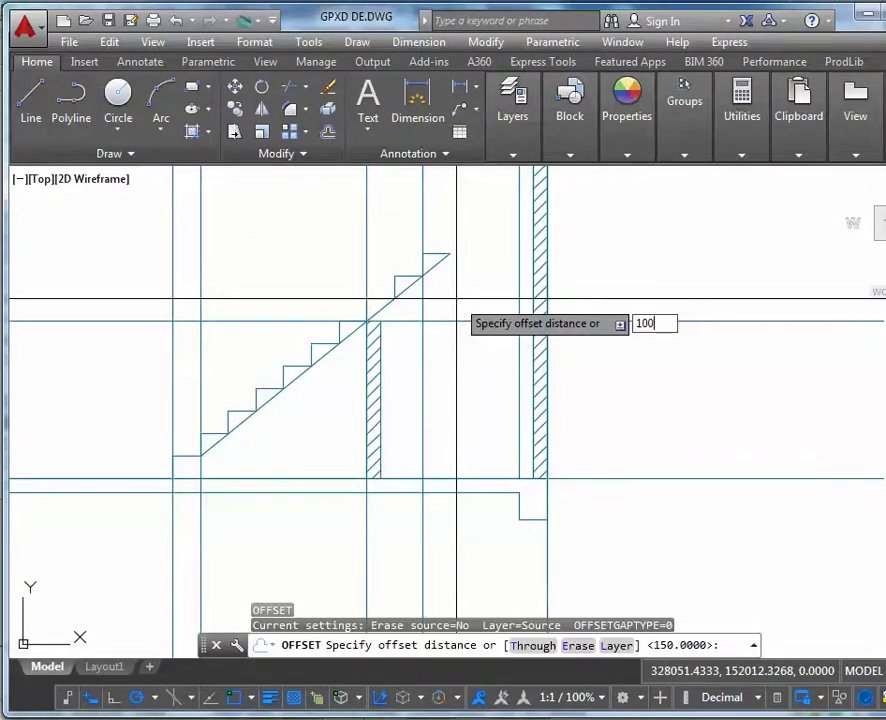
{"action": "type", "text": "100"}
{"action": "key", "text": "Return"}
{"action": "left_click", "coordinate": [439, 257]}
{"action": "left_click", "coordinate": [459, 301]}
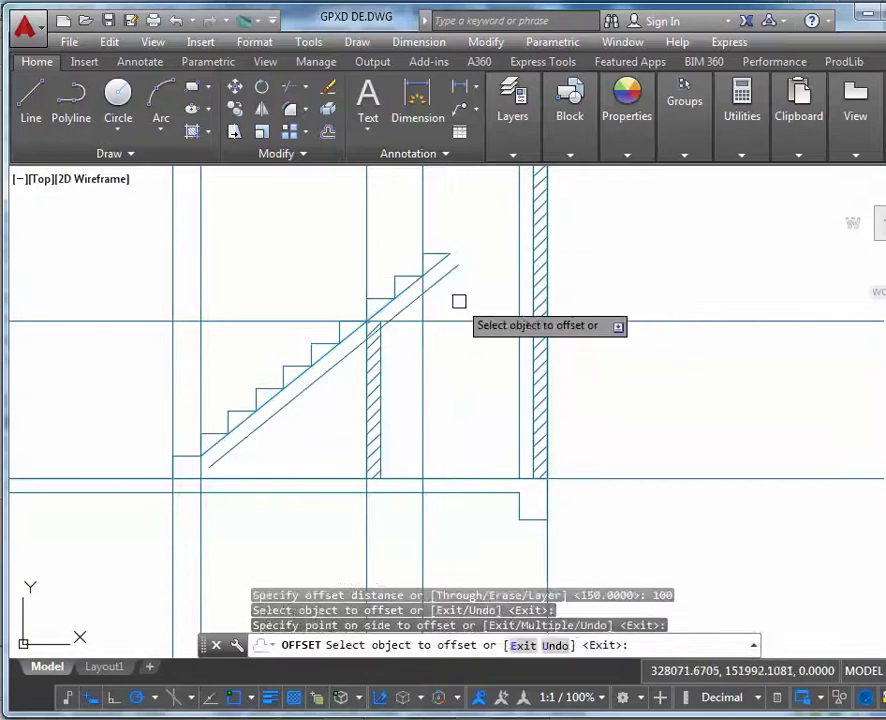
{"action": "key", "text": "Escape"}
{"action": "middle_click_drag", "start_coordinate": [227, 459], "coordinate": [281, 359]}
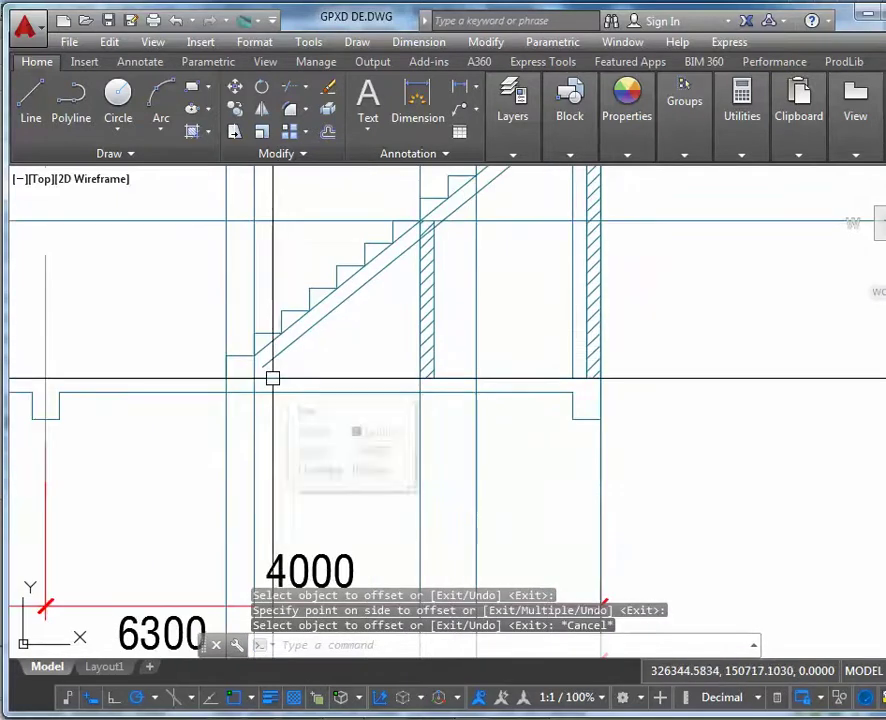
{"action": "type", "text": "l"}
{"action": "key", "text": "Return"}
{"action": "scroll", "coordinate": [383, 404], "scroll_direction": "up", "scroll_amount": 3}
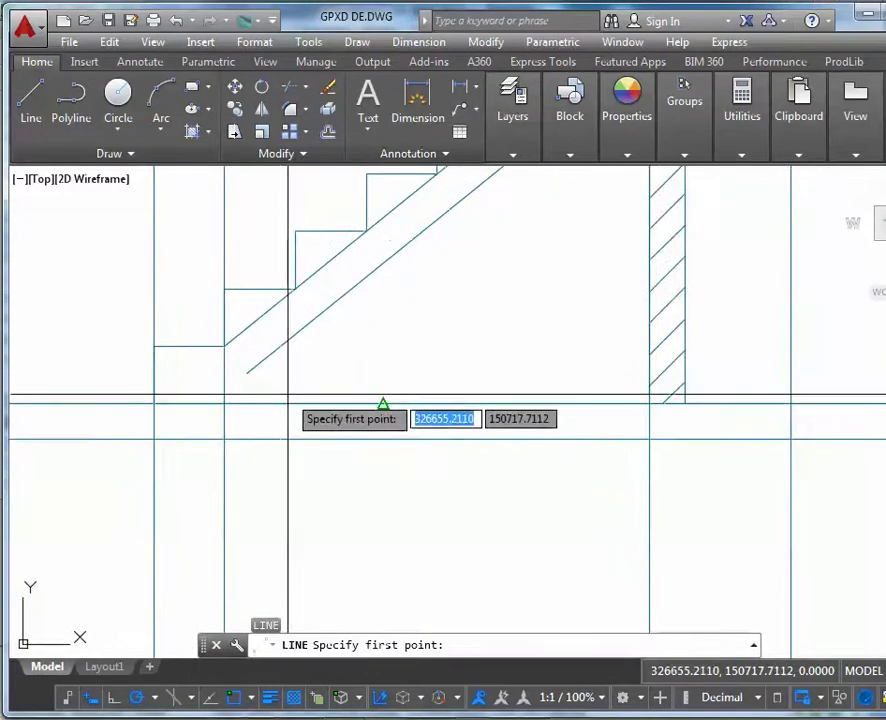
{"action": "key", "text": "Escape"}
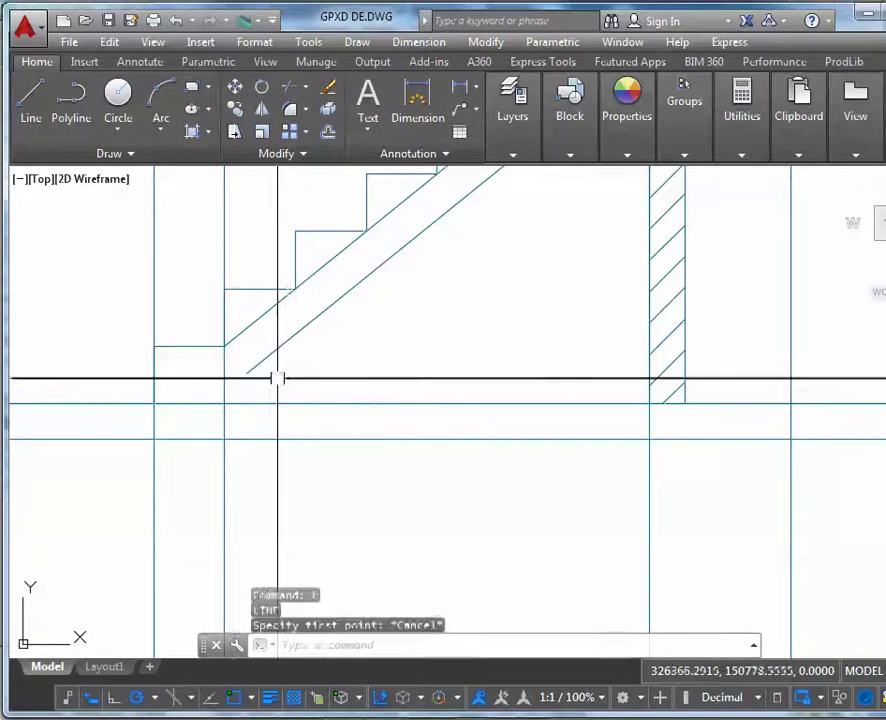
Extend the slope line's lower end to the foot of the first riser on the floor line.
{"action": "left_click", "coordinate": [231, 346]}
{"action": "left_click", "coordinate": [224, 346]}
{"action": "left_click", "coordinate": [156, 406]}
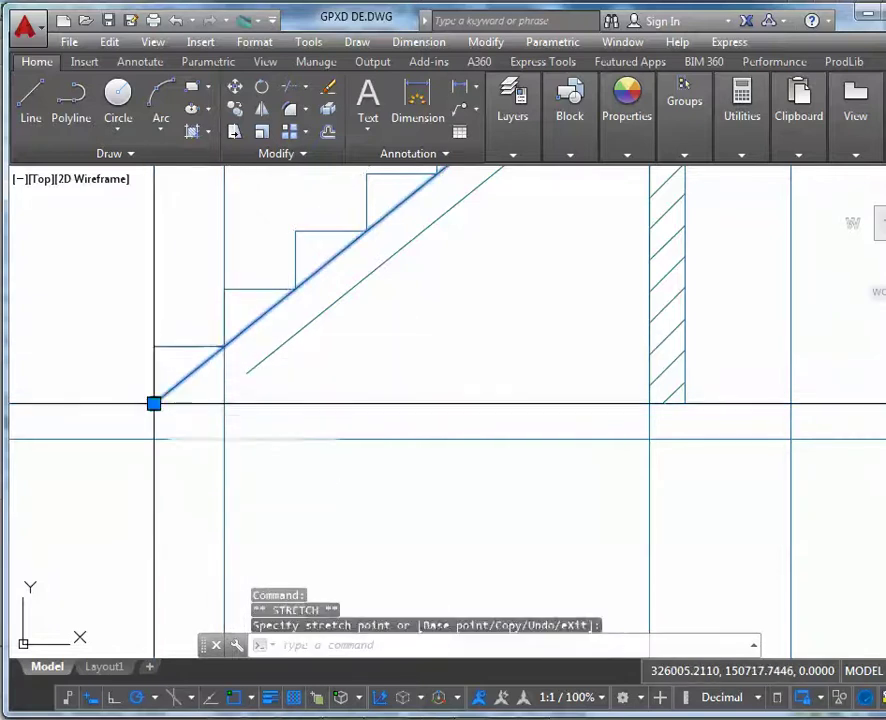
{"action": "key", "text": "Escape"}
Erase the 100 mm offset line beneath the flight.
{"action": "left_click", "coordinate": [258, 365]}
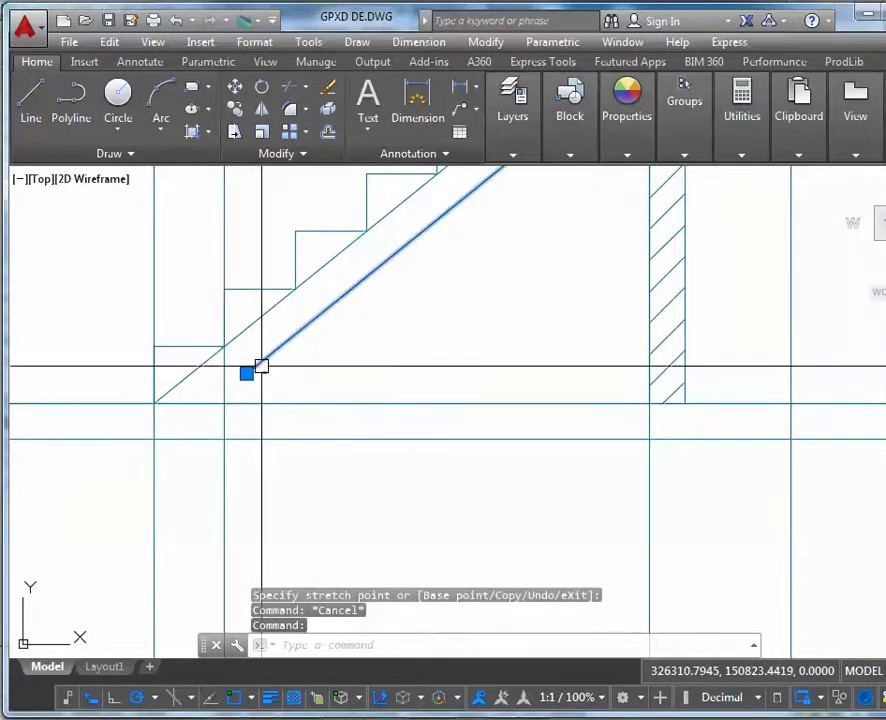
{"action": "key", "text": "Escape"}
{"action": "type", "text": "e"}
{"action": "key", "text": "Return"}
{"action": "key", "text": "Return"}
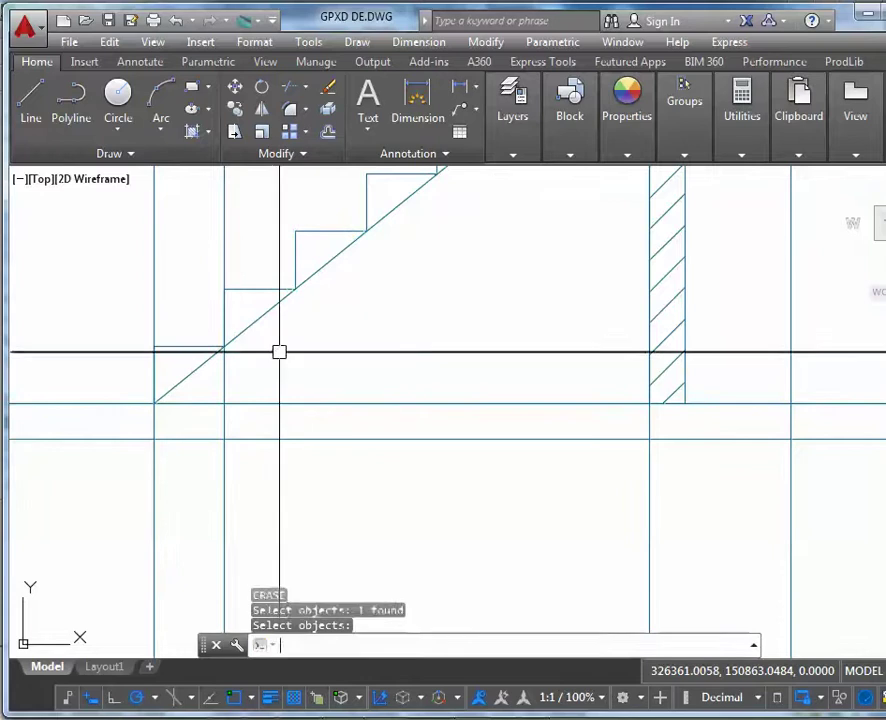
{"action": "left_click", "coordinate": [282, 348]}
{"action": "key", "text": "Escape"}
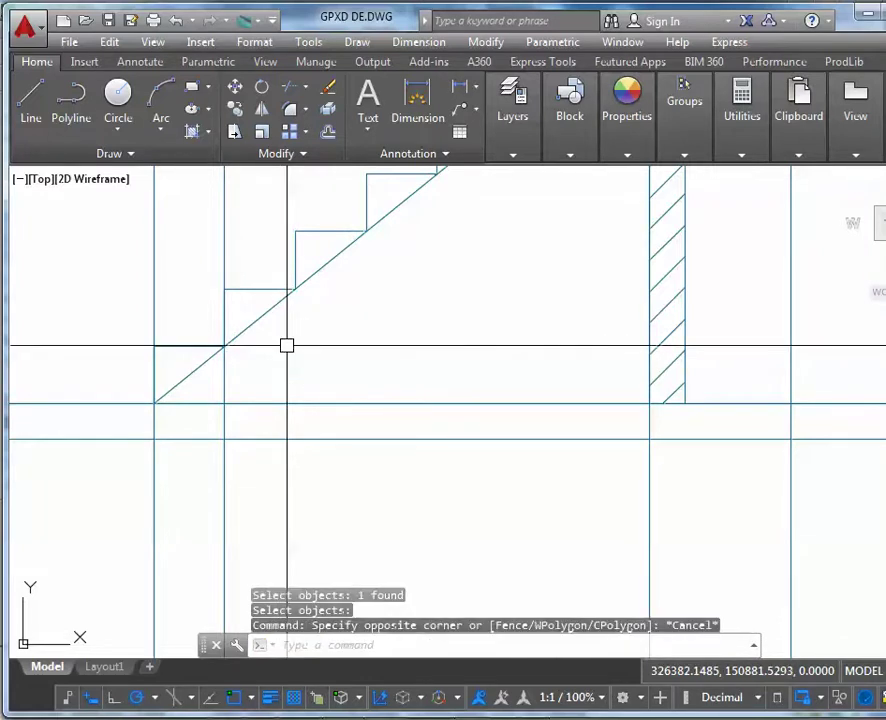
Offset the slope line 100 mm below the flight to mark the underside of the stair slab.
{"action": "type", "text": "o"}
{"action": "key", "text": "Return"}
{"action": "type", "text": "100"}
{"action": "key", "text": "Return"}
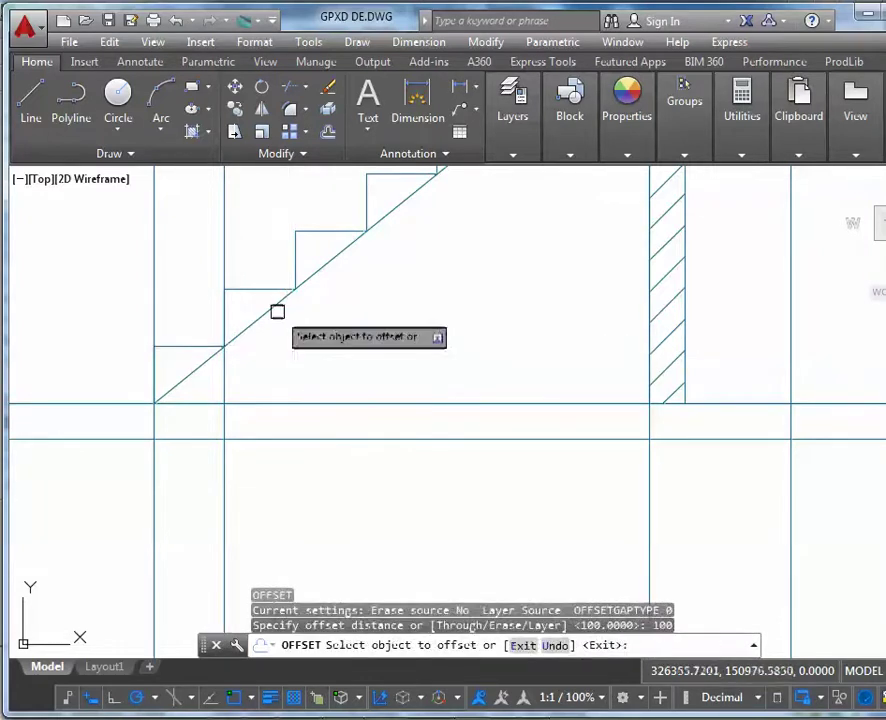
{"action": "left_click", "coordinate": [274, 305]}
{"action": "left_click", "coordinate": [281, 354]}
{"action": "key", "text": "Escape"}
{"action": "scroll", "coordinate": [320, 408], "scroll_direction": "down", "scroll_amount": 2}
{"action": "middle_click_drag", "start_coordinate": [320, 408], "coordinate": [358, 386]}
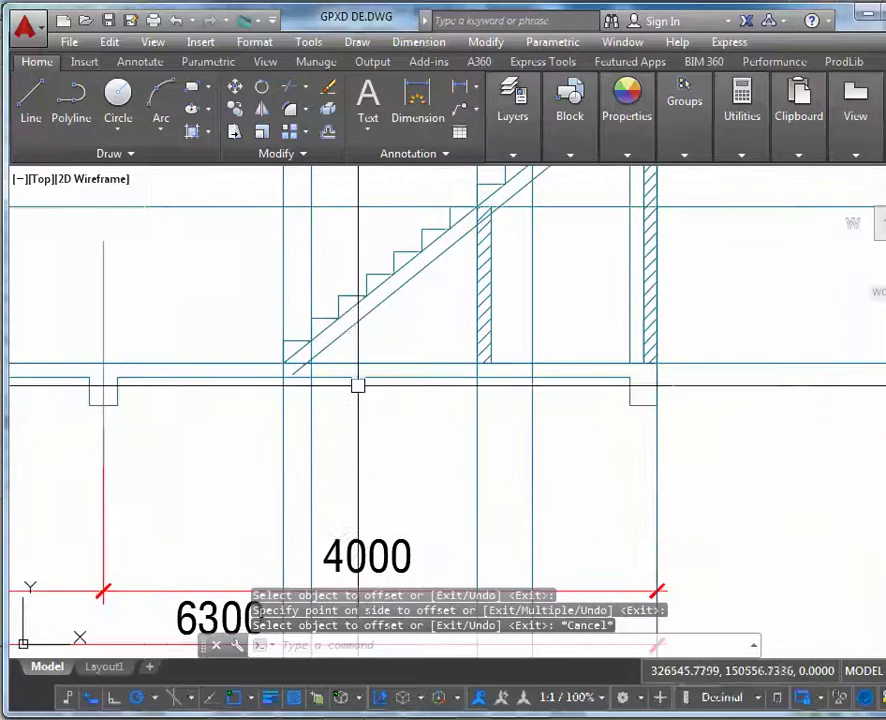
{"action": "left_click", "coordinate": [117, 391]}
{"action": "mouse_move", "coordinate": [117, 391]}
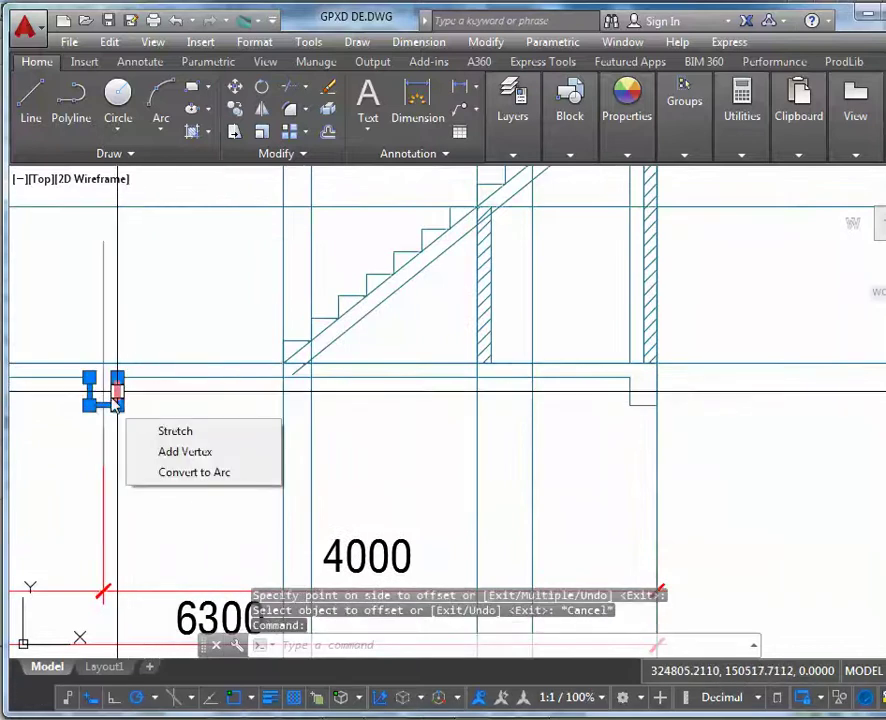
{"action": "left_click", "coordinate": [194, 472]}
{"action": "type", "text": "oint of arc segment:"}
{"action": "key", "text": "Return"}
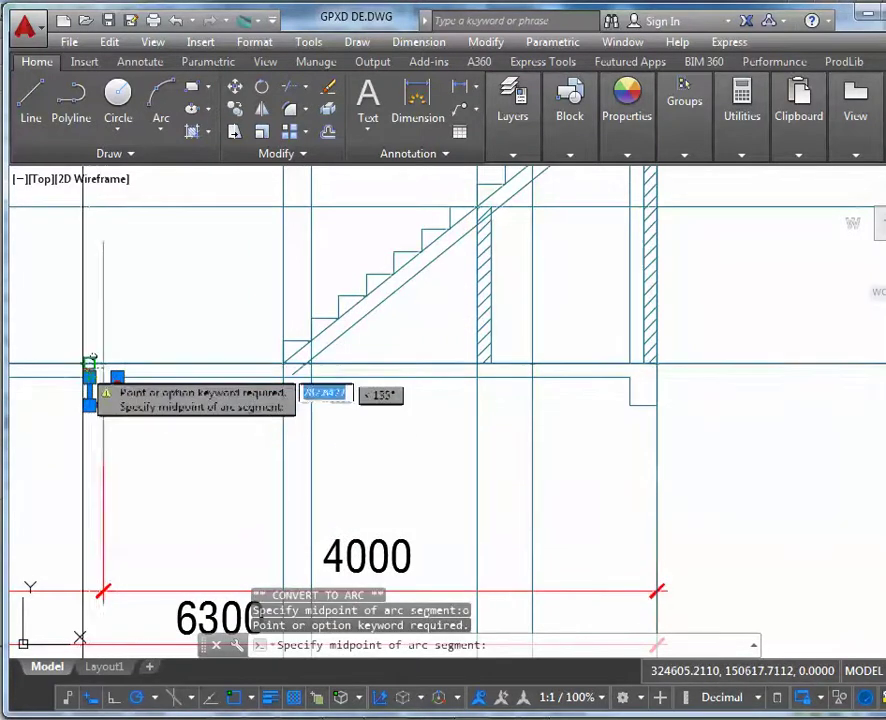
{"action": "key", "text": "Escape"}
Copy the beam outline at grid B 1400 mm horizontally to sit beneath the first step of the flight.
{"action": "type", "text": "co"}
{"action": "key", "text": "Return"}
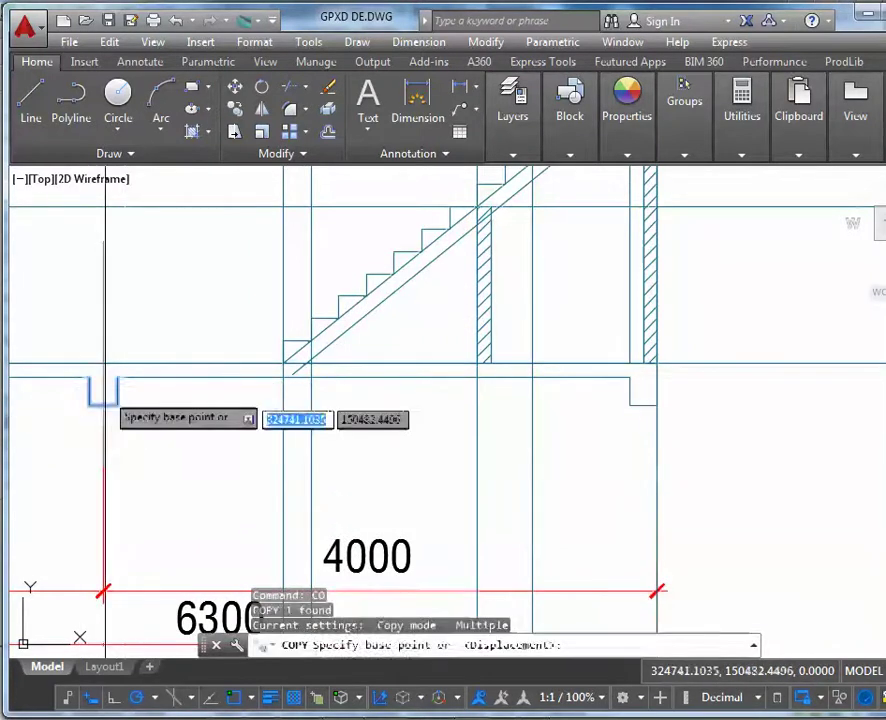
{"action": "left_click", "coordinate": [89, 373]}
{"action": "scroll", "coordinate": [295, 371], "scroll_direction": "up", "scroll_amount": 2}
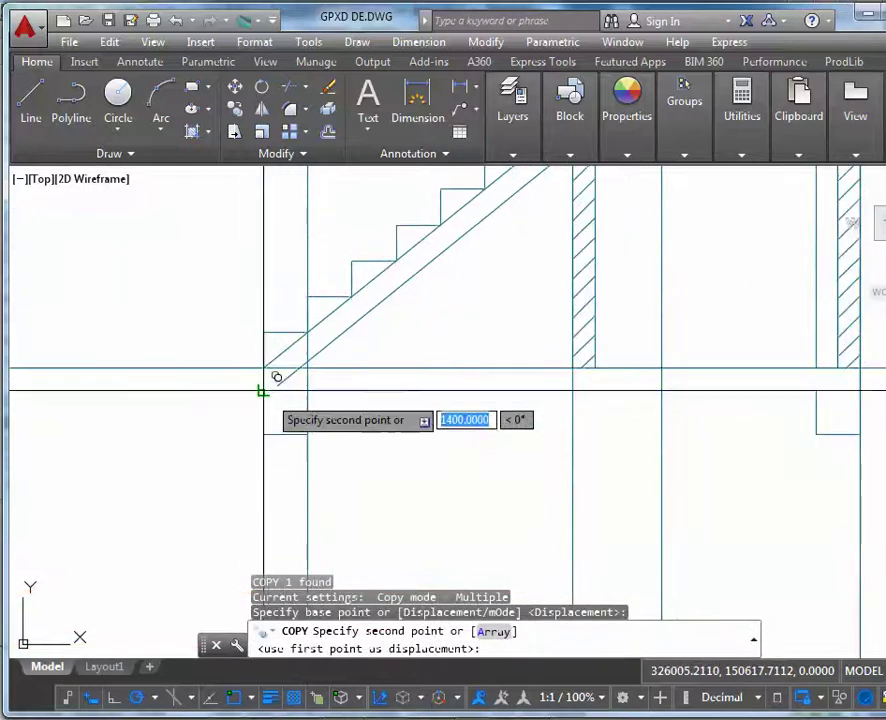
{"action": "left_click", "coordinate": [279, 378]}
{"action": "key", "text": "Escape"}
Shorten the slab underside line's lower end to its intersection with the floor line.
{"action": "scroll", "coordinate": [284, 391], "scroll_direction": "up", "scroll_amount": 3}
{"action": "left_click", "coordinate": [297, 334]}
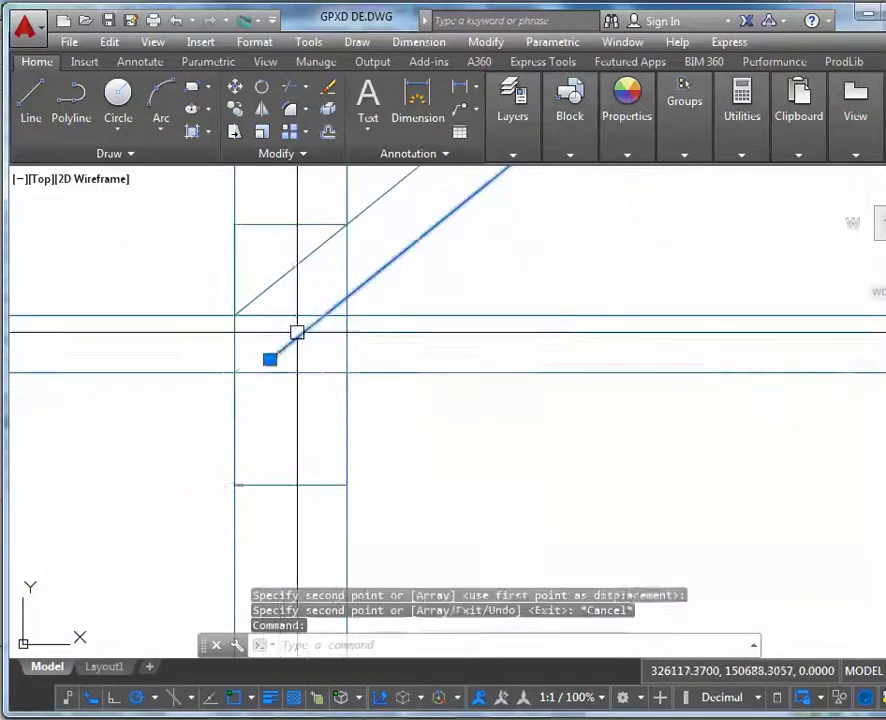
{"action": "left_click", "coordinate": [270, 358]}
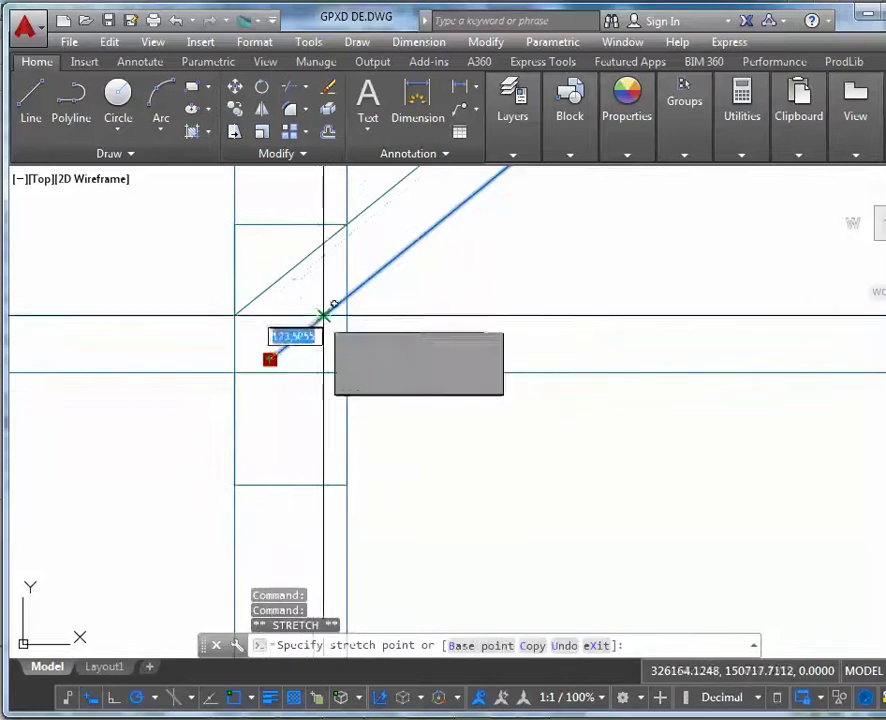
{"action": "key", "text": "Escape"}
{"action": "scroll", "coordinate": [454, 399], "scroll_direction": "down", "scroll_amount": 5}
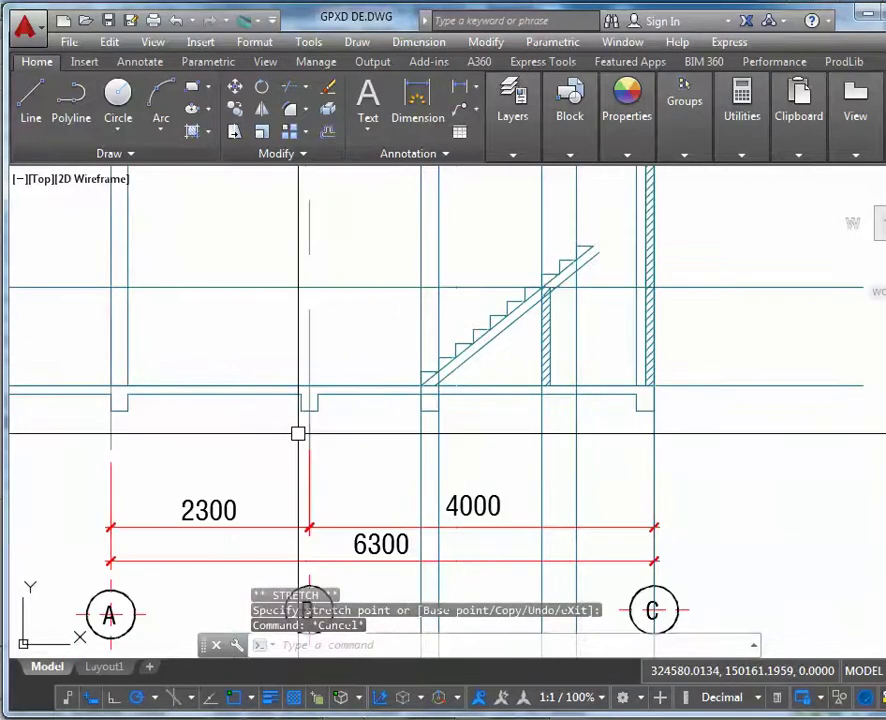
Erase the four vertical construction lines that run through the staircase.
{"action": "middle_click_drag", "start_coordinate": [298, 433], "coordinate": [463, 332]}
{"action": "scroll", "coordinate": [603, 312], "scroll_direction": "up", "scroll_amount": 4}
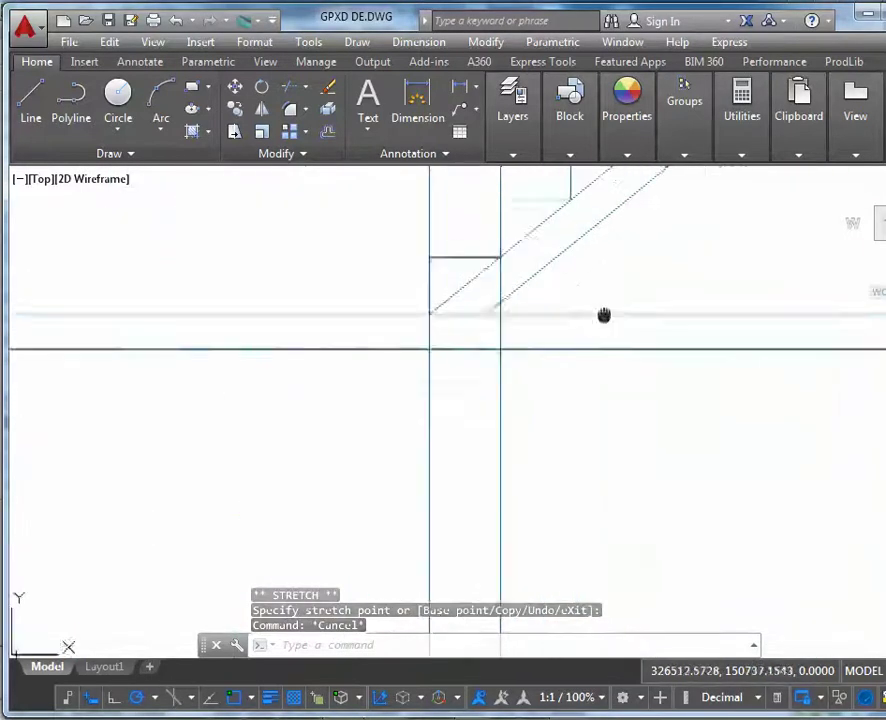
{"action": "scroll", "coordinate": [514, 399], "scroll_direction": "down", "scroll_amount": 4}
{"action": "scroll", "coordinate": [439, 506], "scroll_direction": "up", "scroll_amount": 3}
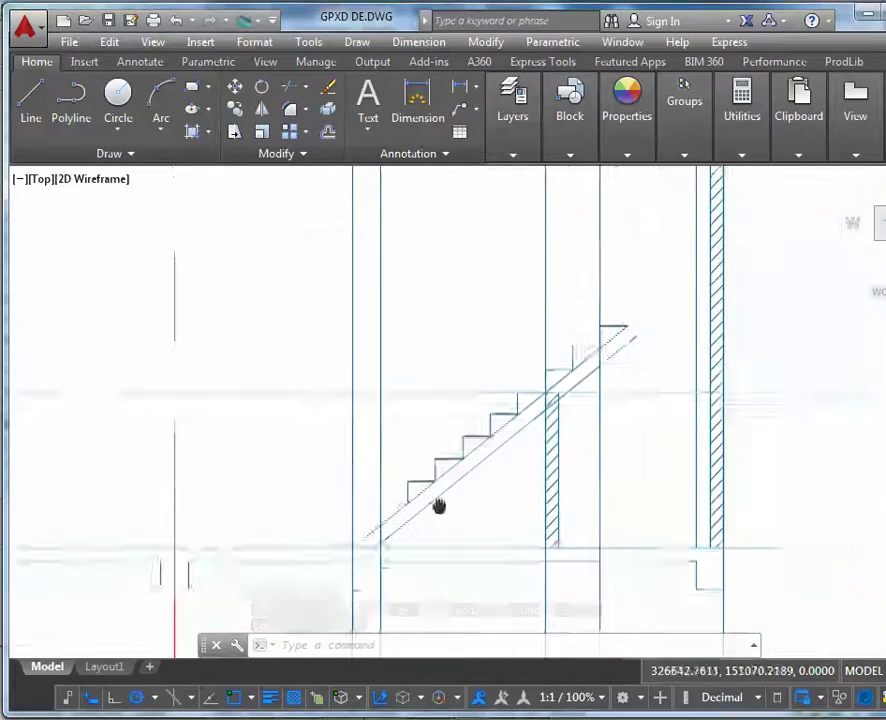
{"action": "scroll", "coordinate": [617, 237], "scroll_direction": "up", "scroll_amount": 1}
{"action": "left_click", "coordinate": [617, 237]}
{"action": "left_click", "coordinate": [301, 311]}
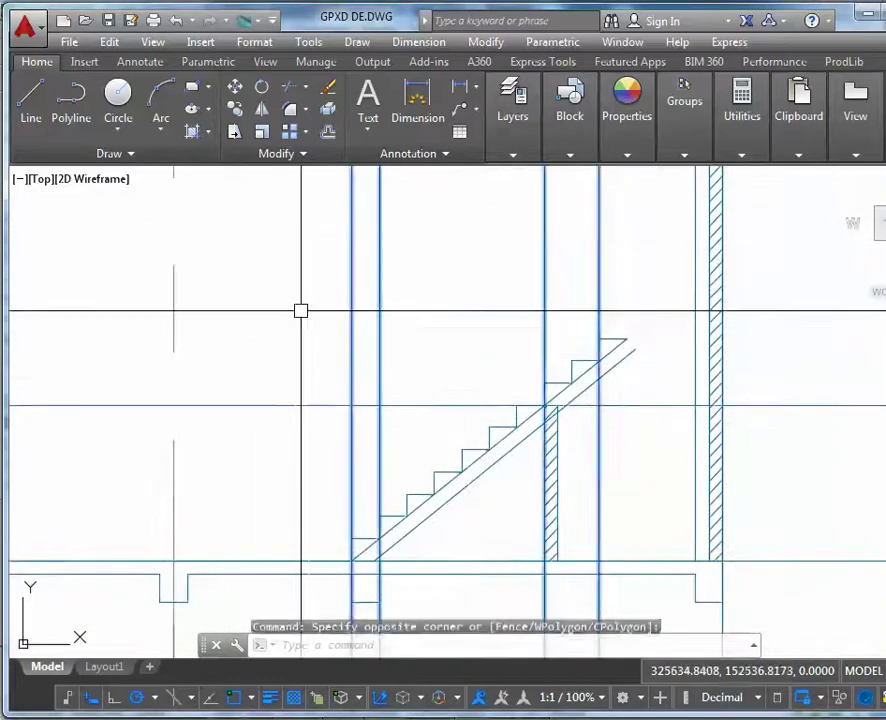
{"action": "type", "text": "E"}
{"action": "key", "text": "Return"}
{"action": "scroll", "coordinate": [380, 330], "scroll_direction": "down", "scroll_amount": 4}
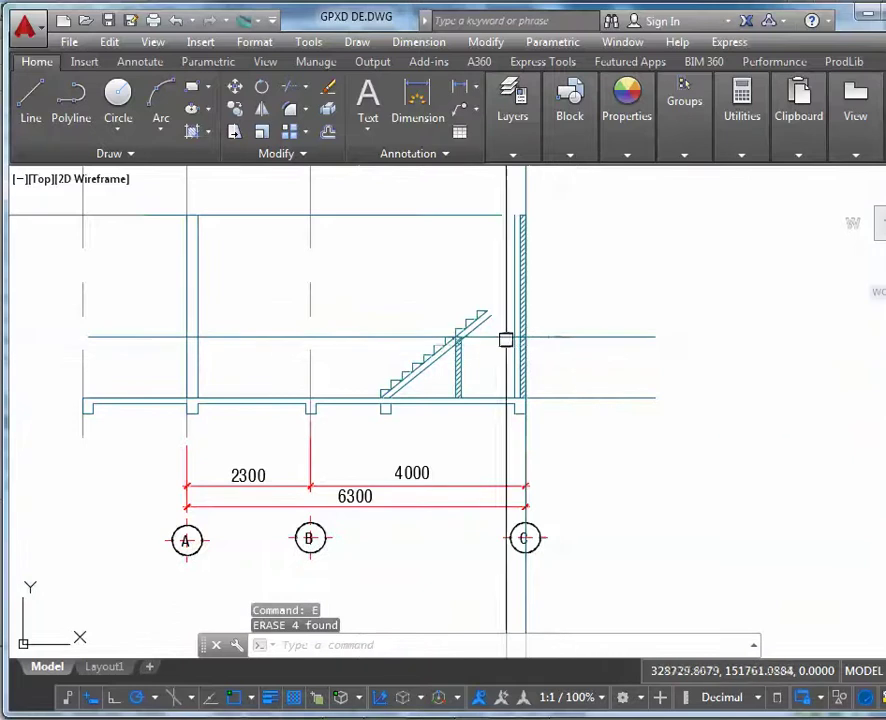
Draw a horizontal multiline at scale 100 from the top tread's outer end to the hatched wall as the landing slab.
{"action": "scroll", "coordinate": [506, 340], "scroll_direction": "up", "scroll_amount": 5}
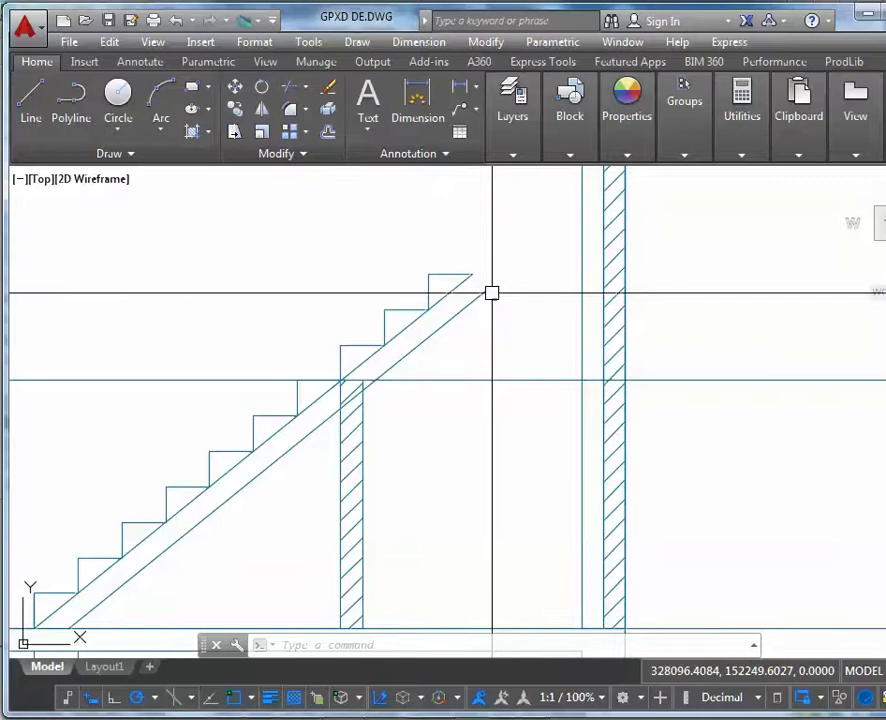
{"action": "type", "text": "ml"}
{"action": "key", "text": "Return"}
{"action": "type", "text": "sc"}
{"action": "key", "text": "Return"}
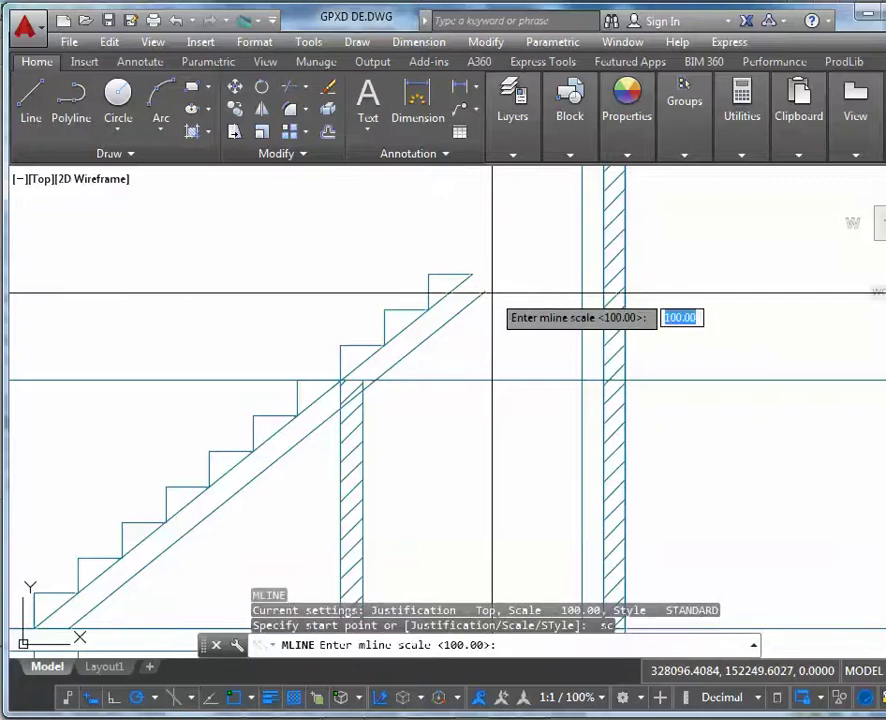
{"action": "type", "text": "100"}
{"action": "key", "text": "Return"}
{"action": "left_click", "coordinate": [471, 276]}
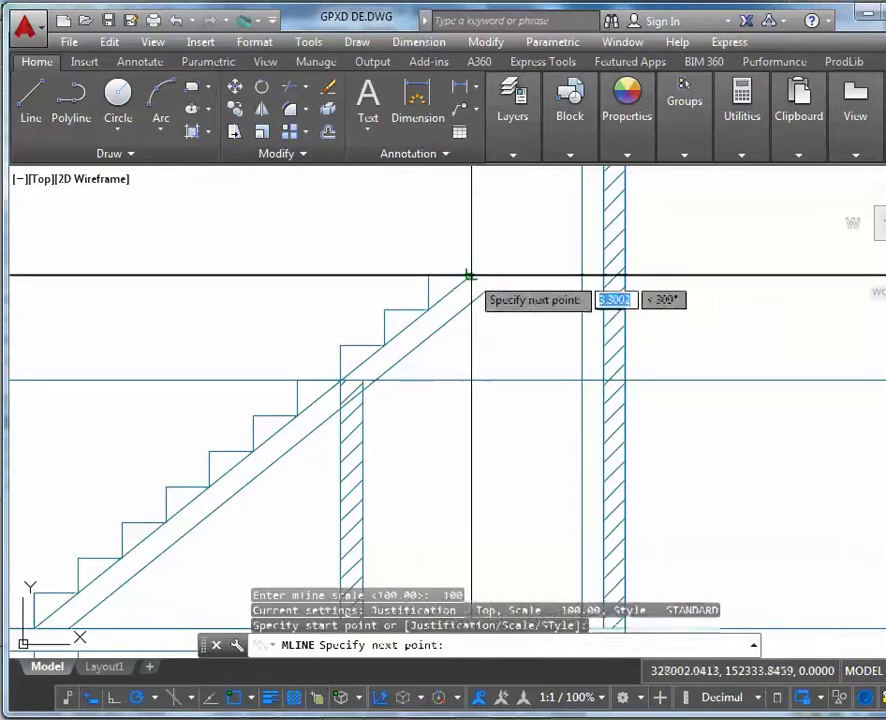
{"action": "left_click", "coordinate": [614, 257]}
{"action": "key", "text": "Escape"}
Trim the slab underside line's upper end where it passes the landing's lower line.
{"action": "scroll", "coordinate": [540, 300], "scroll_direction": "up", "scroll_amount": 4}
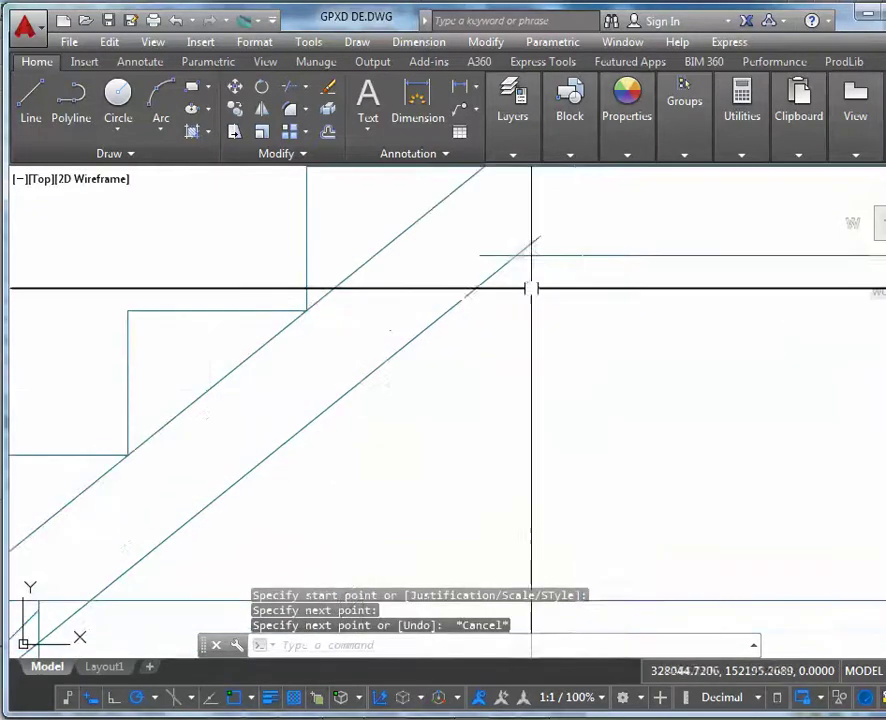
{"action": "left_click", "coordinate": [576, 263]}
{"action": "key", "text": "Escape"}
{"action": "left_click", "coordinate": [530, 265]}
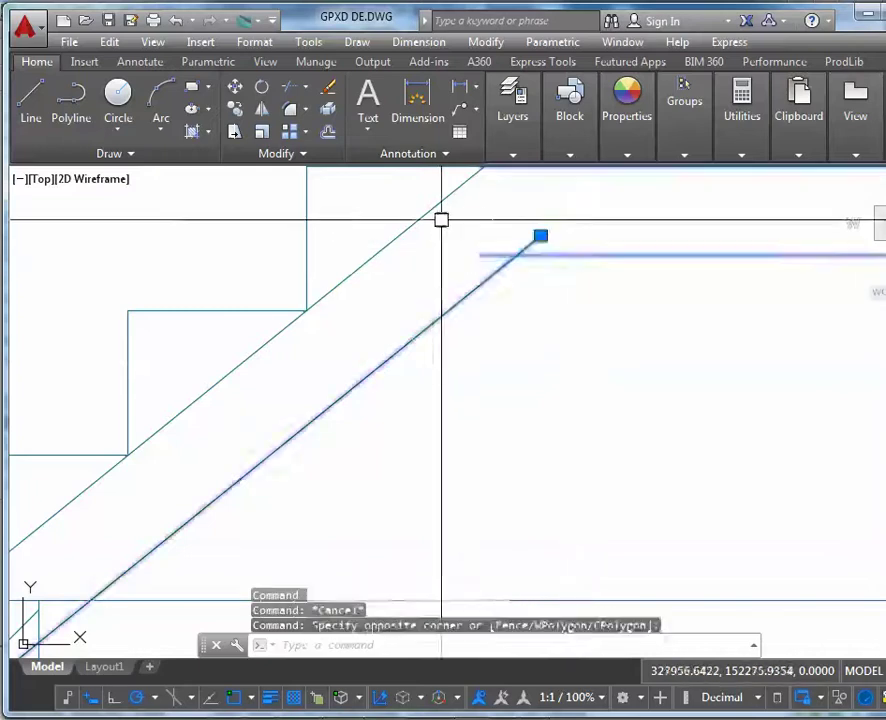
{"action": "key", "text": "Escape"}
{"action": "type", "text": "tr"}
{"action": "key", "text": "Return"}
{"action": "key", "text": "Return"}
{"action": "left_click", "coordinate": [532, 246]}
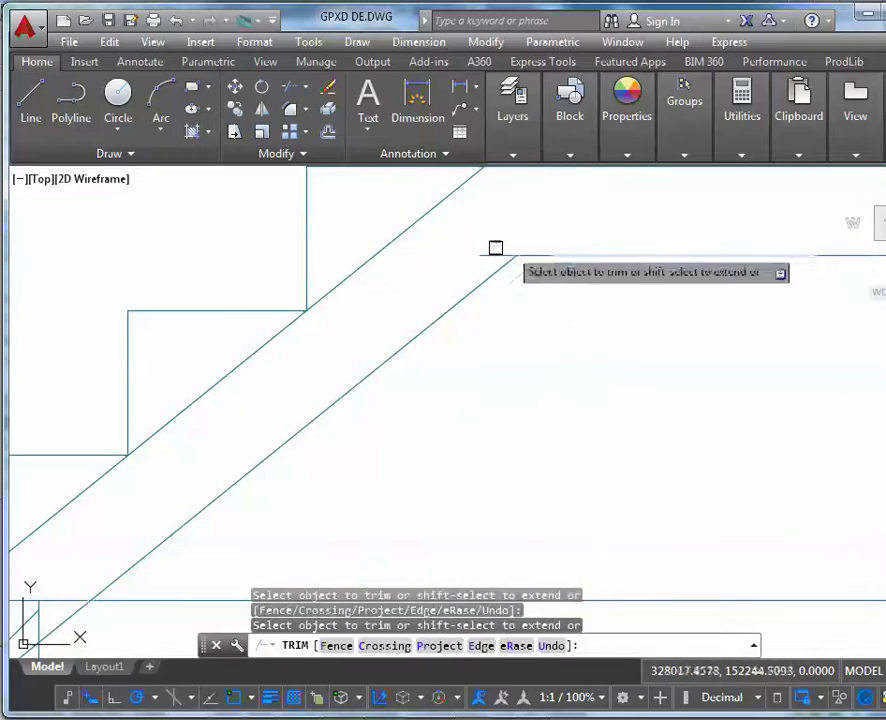
{"action": "key", "text": "Escape"}
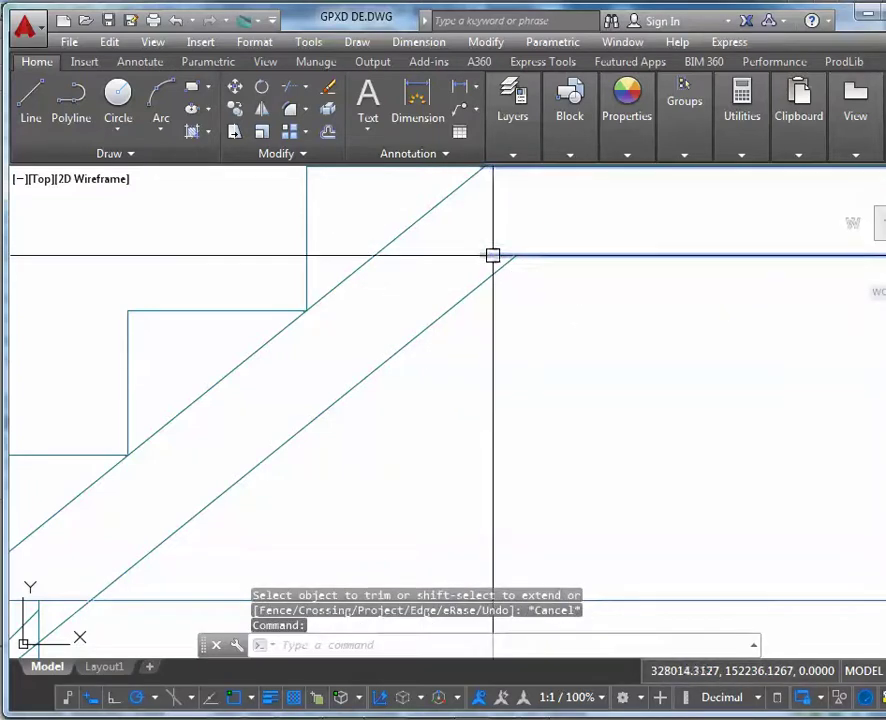
Explode the landing multiline and shorten its lower line to meet the upper end of the slab underside line.
{"action": "left_click", "coordinate": [482, 256]}
{"action": "type", "text": "x"}
{"action": "key", "text": "Return"}
{"action": "left_click", "coordinate": [482, 256]}
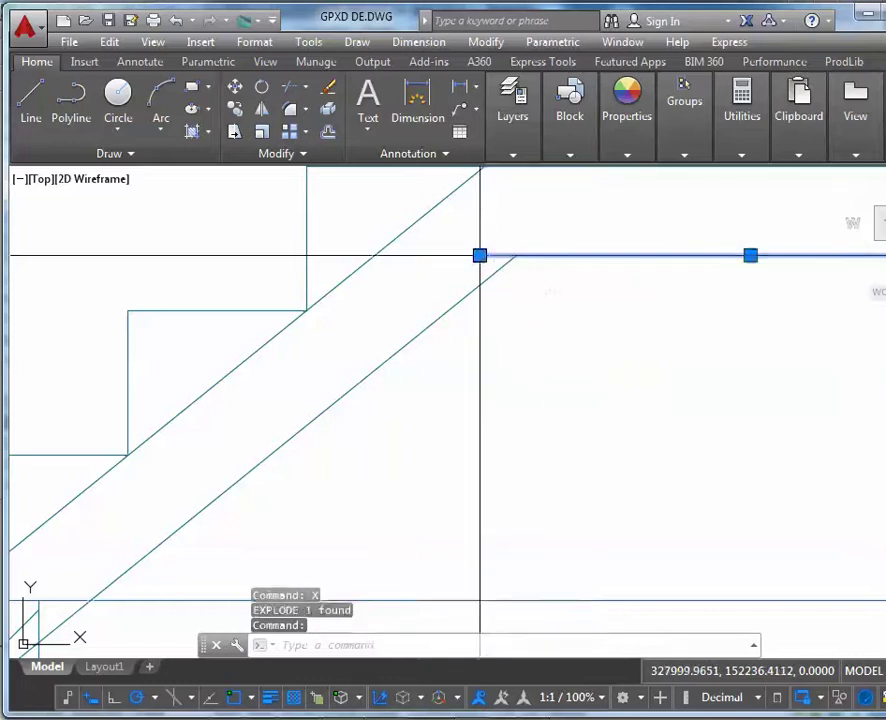
{"action": "left_click", "coordinate": [482, 256]}
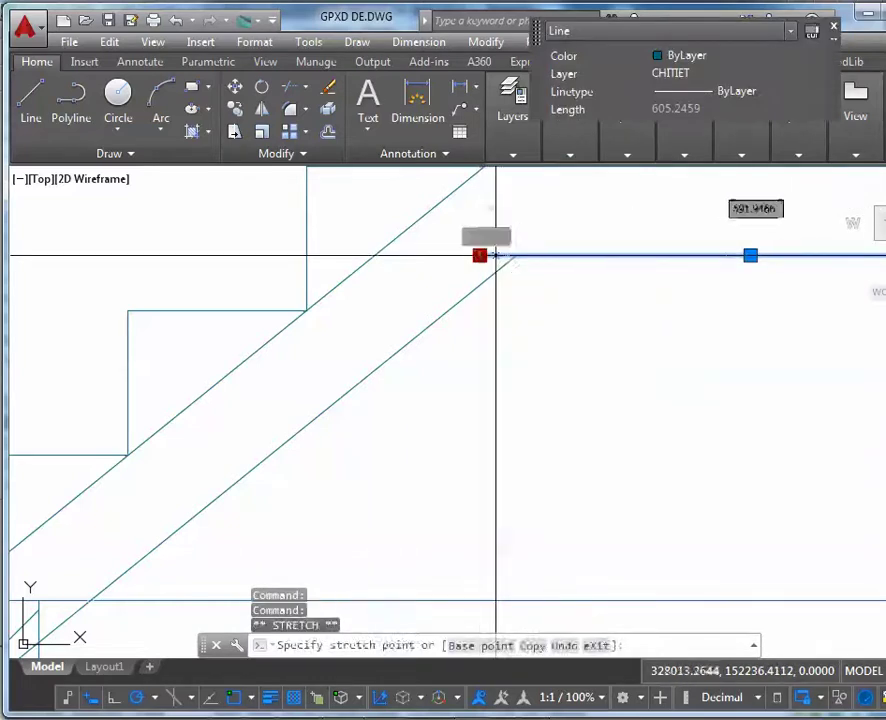
{"action": "scroll", "coordinate": [517, 255], "scroll_direction": "down", "scroll_amount": 5}
{"action": "key", "text": "Escape"}
Draw a vertical construction line through the jog in the ground-floor plan's side wall between grids A and B.
{"action": "scroll", "coordinate": [540, 335], "scroll_direction": "down", "scroll_amount": 8}
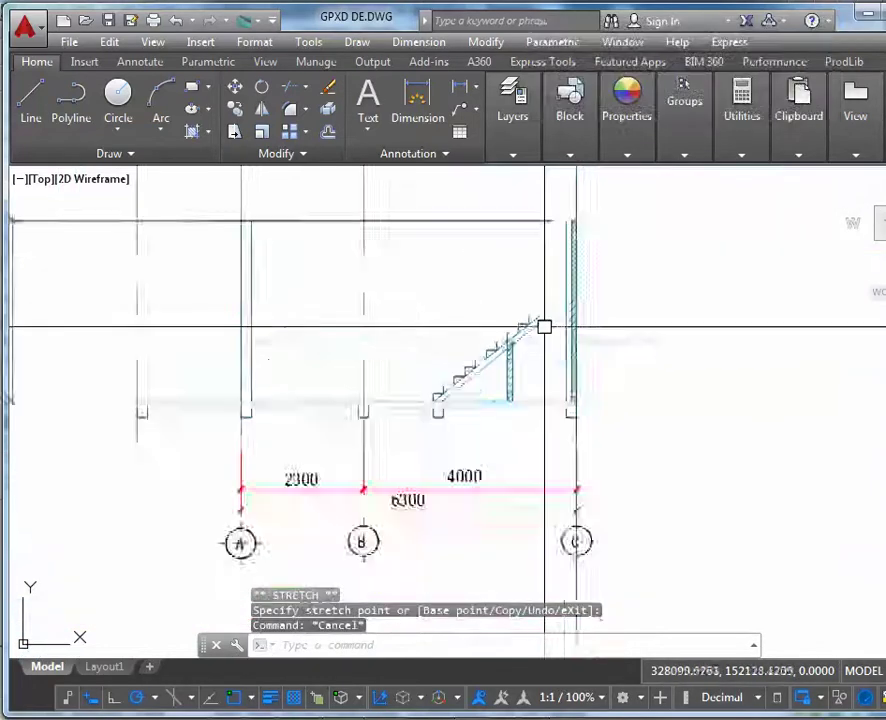
{"action": "scroll", "coordinate": [538, 352], "scroll_direction": "down", "scroll_amount": 4}
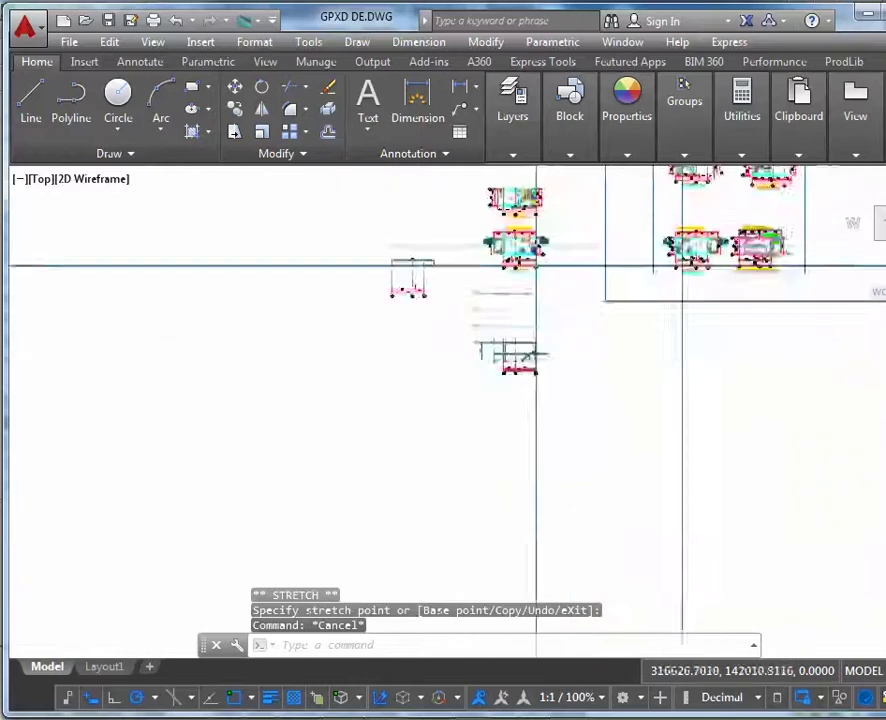
{"action": "scroll", "coordinate": [520, 300], "scroll_direction": "up", "scroll_amount": 8}
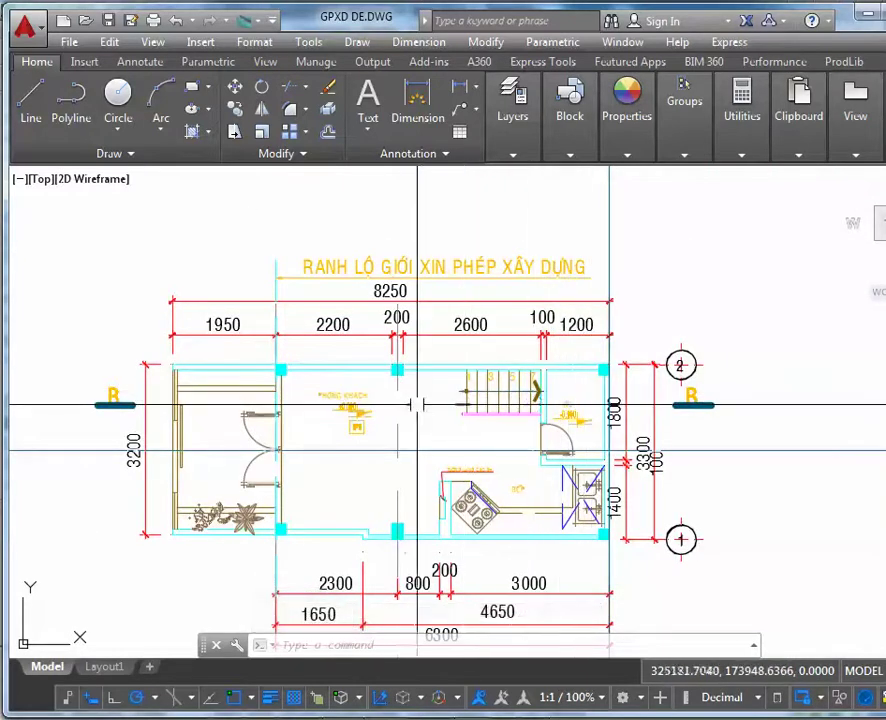
{"action": "scroll", "coordinate": [397, 369], "scroll_direction": "up", "scroll_amount": 4}
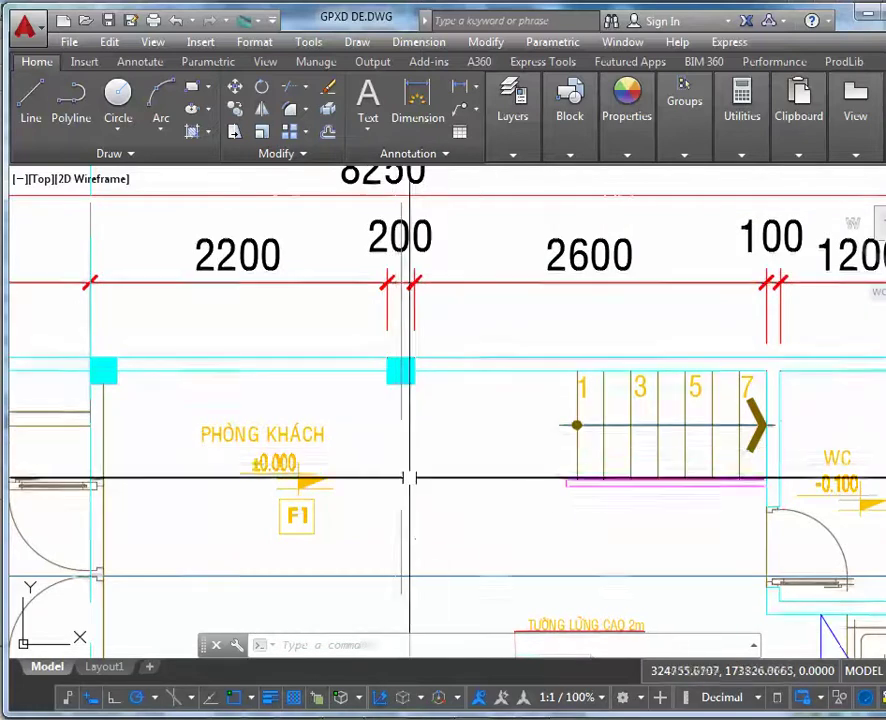
{"action": "scroll", "coordinate": [416, 535], "scroll_direction": "down", "scroll_amount": 5}
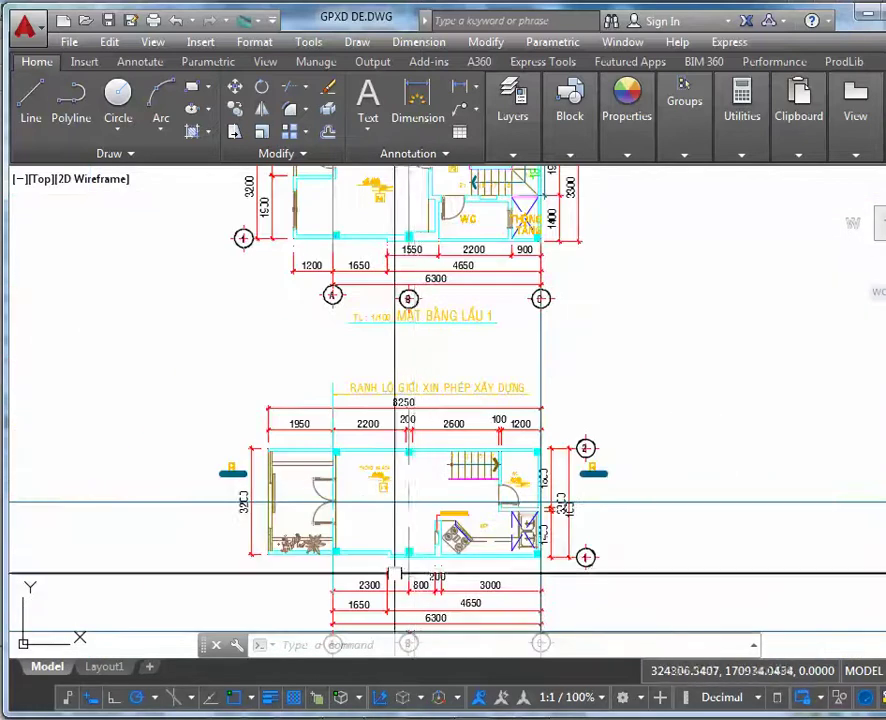
{"action": "scroll", "coordinate": [402, 576], "scroll_direction": "up", "scroll_amount": 5}
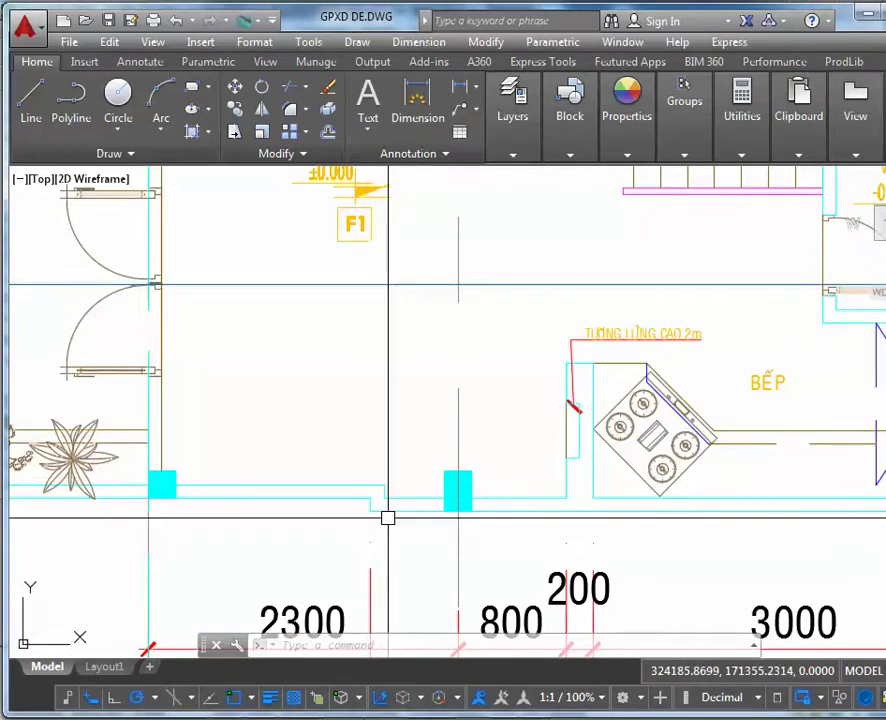
{"action": "mouse_move", "coordinate": [388, 518]}
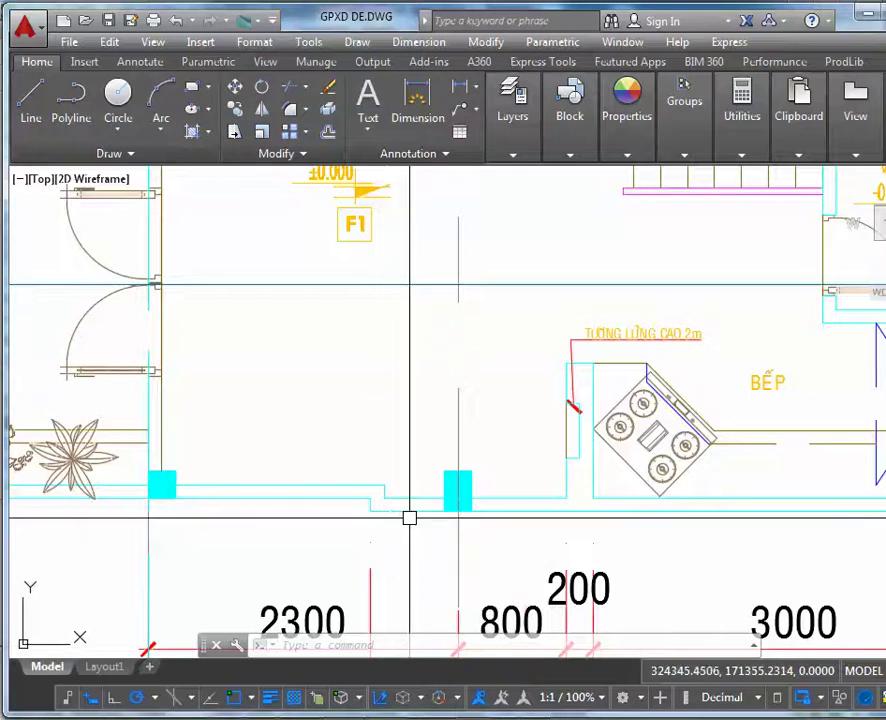
{"action": "type", "text": "xl"}
{"action": "key", "text": "Return"}
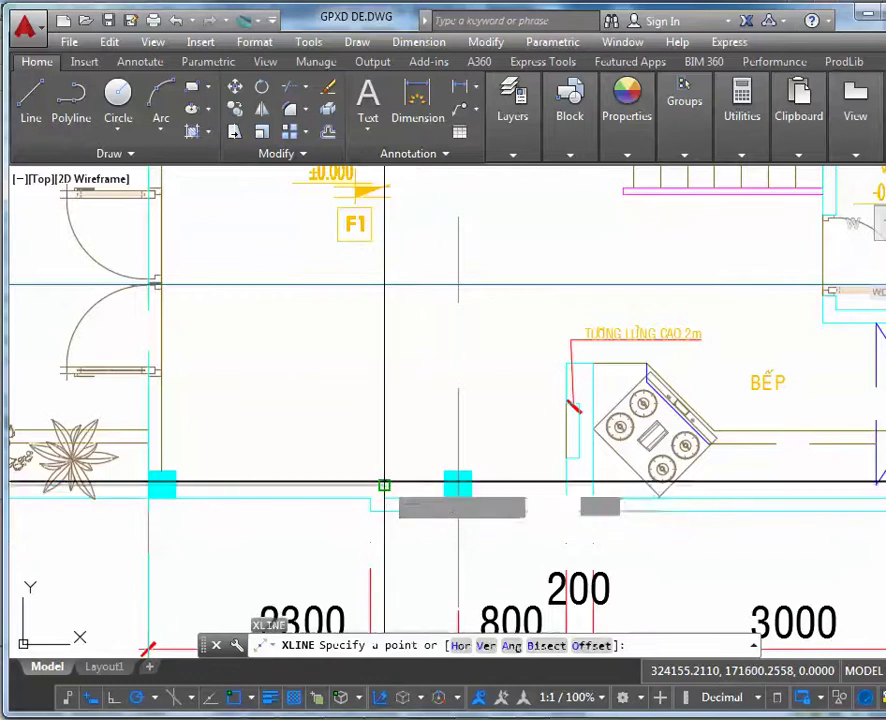
{"action": "left_click", "coordinate": [384, 492]}
{"action": "left_click", "coordinate": [384, 497]}
Copy the wall multiline beside the hatched wall at grid C to where the new construction line meets the first-floor level line.
{"action": "scroll", "coordinate": [419, 532], "scroll_direction": "down", "scroll_amount": 5}
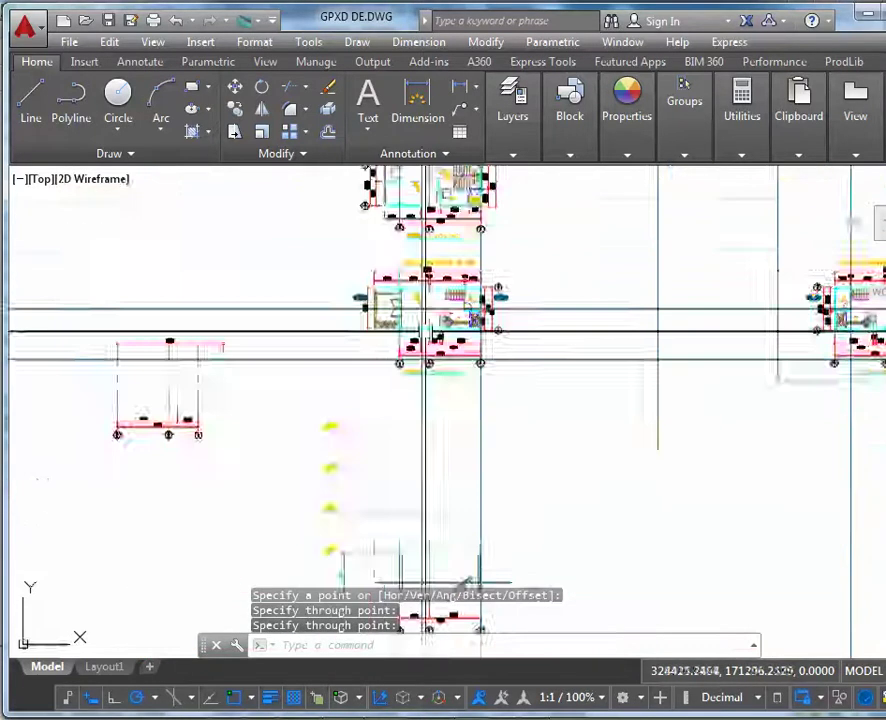
{"action": "scroll", "coordinate": [496, 400], "scroll_direction": "up", "scroll_amount": 6}
{"action": "scroll", "coordinate": [503, 400], "scroll_direction": "up", "scroll_amount": 3}
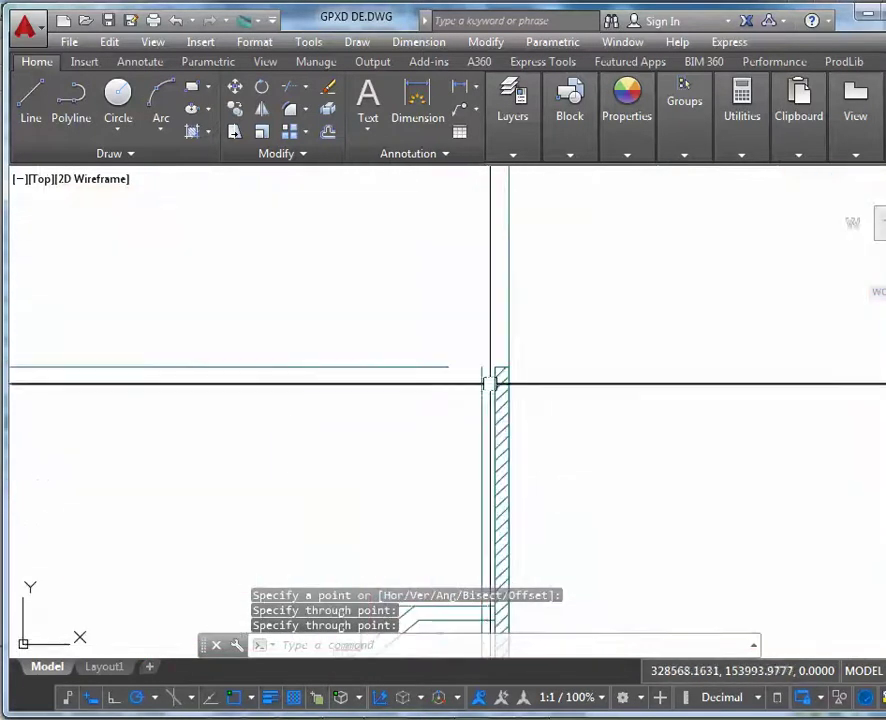
{"action": "key", "text": "Return"}
{"action": "type", "text": "c"}
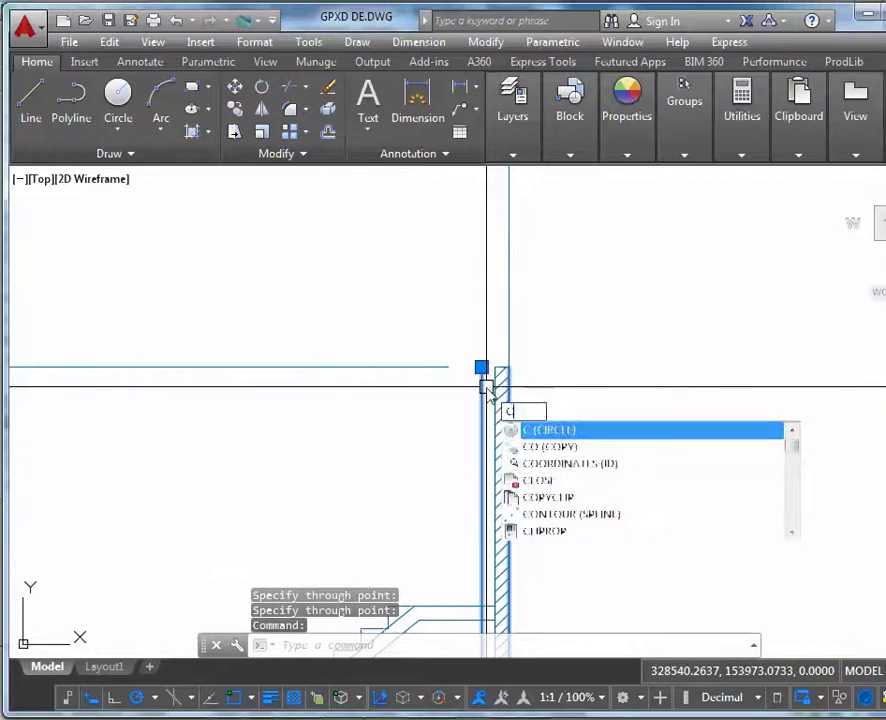
{"action": "key", "text": "Return"}
{"action": "left_click", "coordinate": [481, 367]}
{"action": "scroll", "coordinate": [494, 353], "scroll_direction": "down", "scroll_amount": 3}
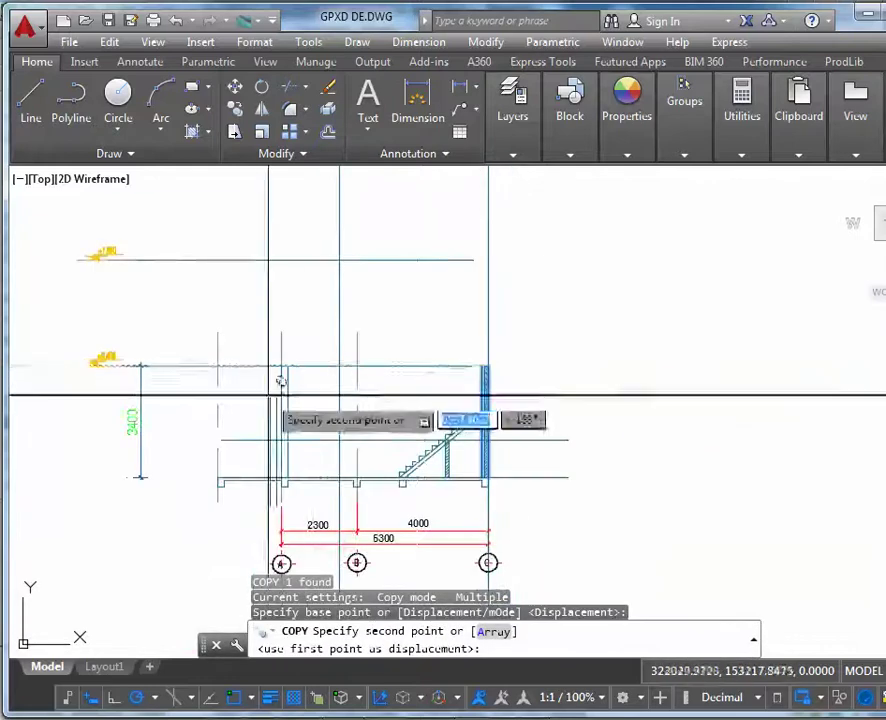
{"action": "scroll", "coordinate": [426, 350], "scroll_direction": "up", "scroll_amount": 2}
{"action": "scroll", "coordinate": [240, 368], "scroll_direction": "up", "scroll_amount": 1}
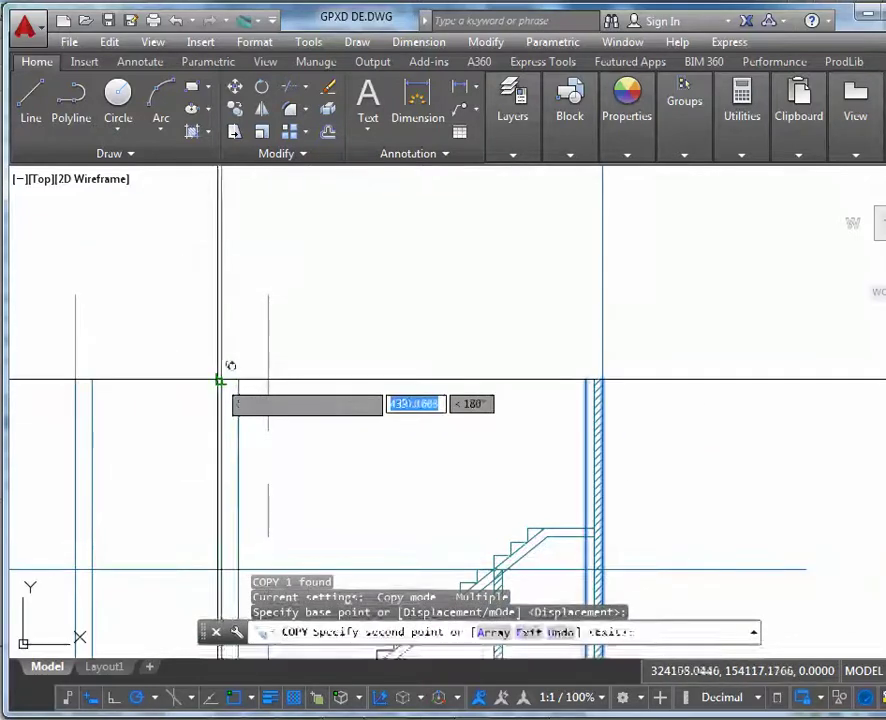
{"action": "scroll", "coordinate": [346, 354], "scroll_direction": "down", "scroll_amount": 2}
{"action": "key", "text": "Escape"}
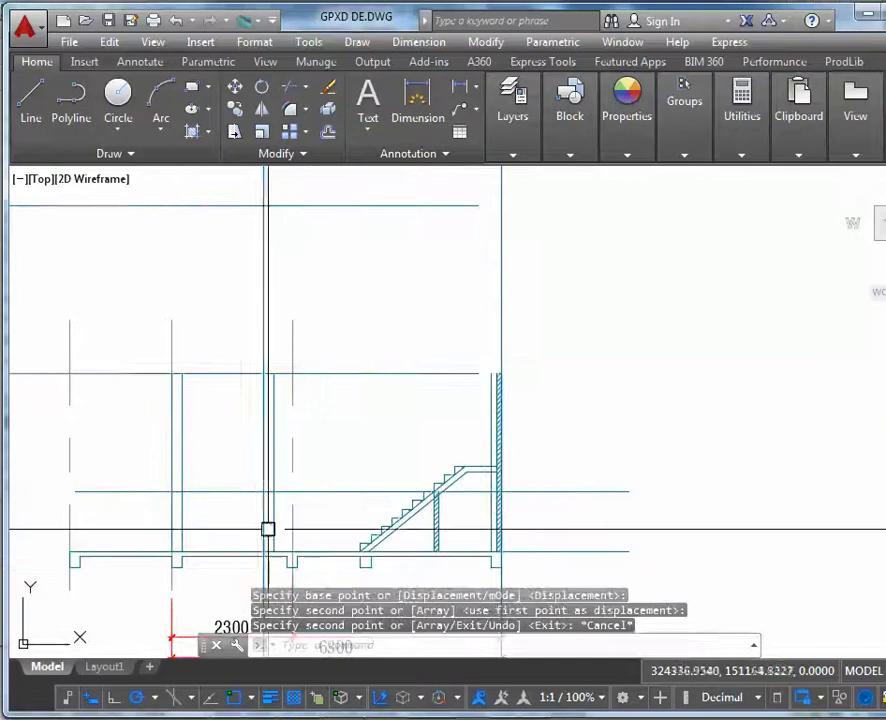
{"action": "key", "text": "Escape"}
Move the copied wall multiline so that it stands directly above the footing beam at grid B.
{"action": "left_click", "coordinate": [274, 538]}
{"action": "scroll", "coordinate": [285, 546], "scroll_direction": "up", "scroll_amount": 3}
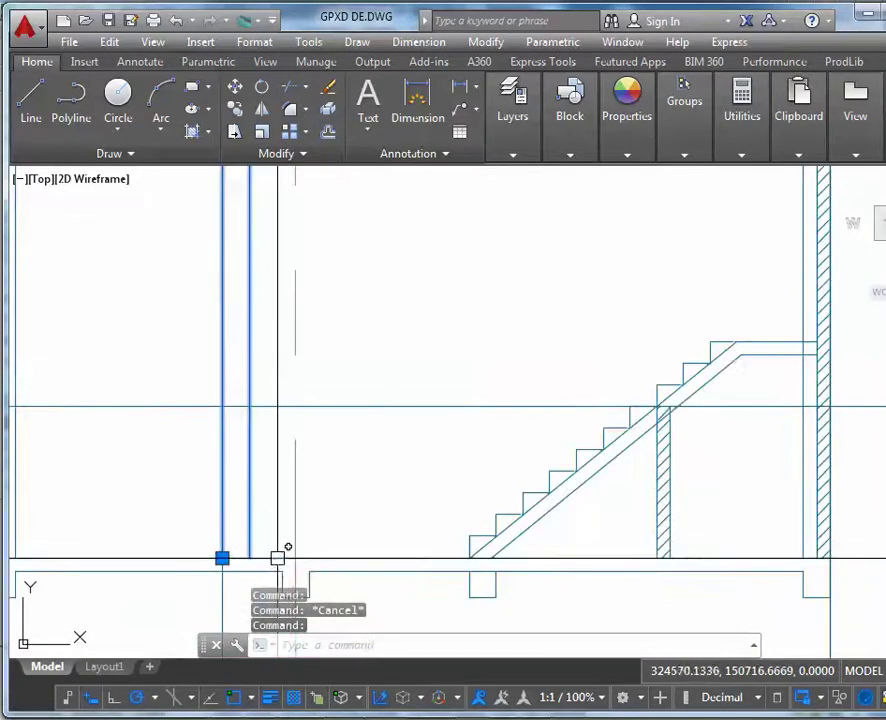
{"action": "type", "text": "m"}
{"action": "key", "text": "Return"}
{"action": "left_click", "coordinate": [222, 557]}
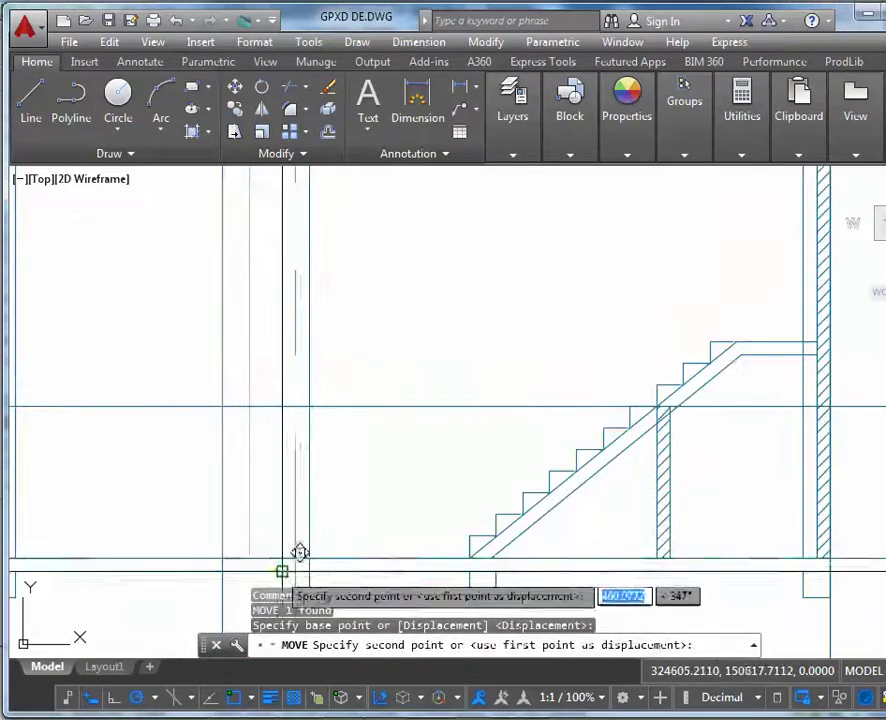
{"action": "key", "text": "Escape"}
{"action": "scroll", "coordinate": [450, 487], "scroll_direction": "down", "scroll_amount": 2}
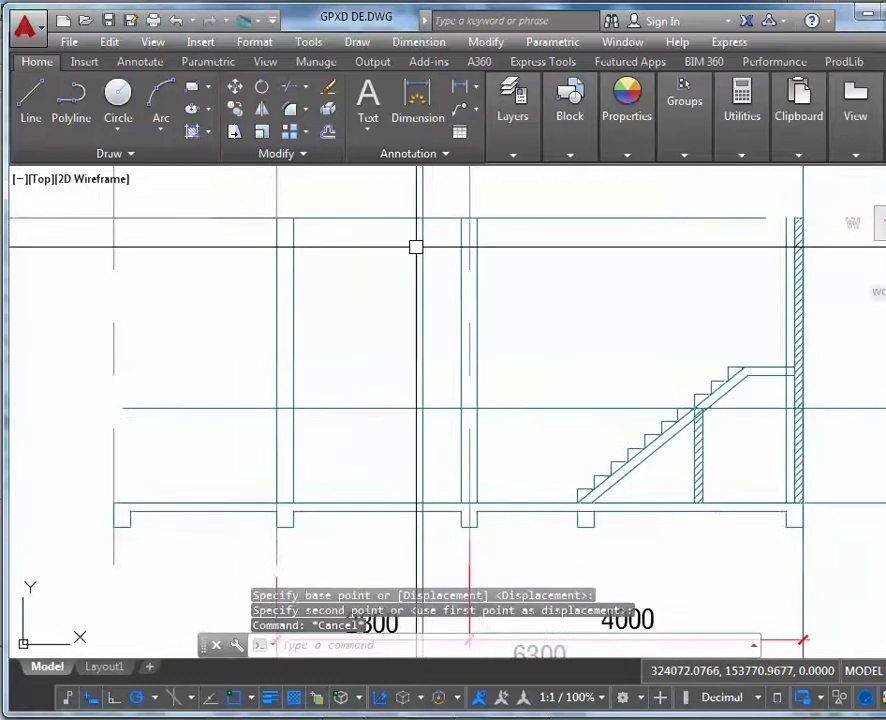
Draw a vertical line along the construction line from the ground floor to the first-floor level, and erase the construction line.
{"action": "type", "text": "l"}
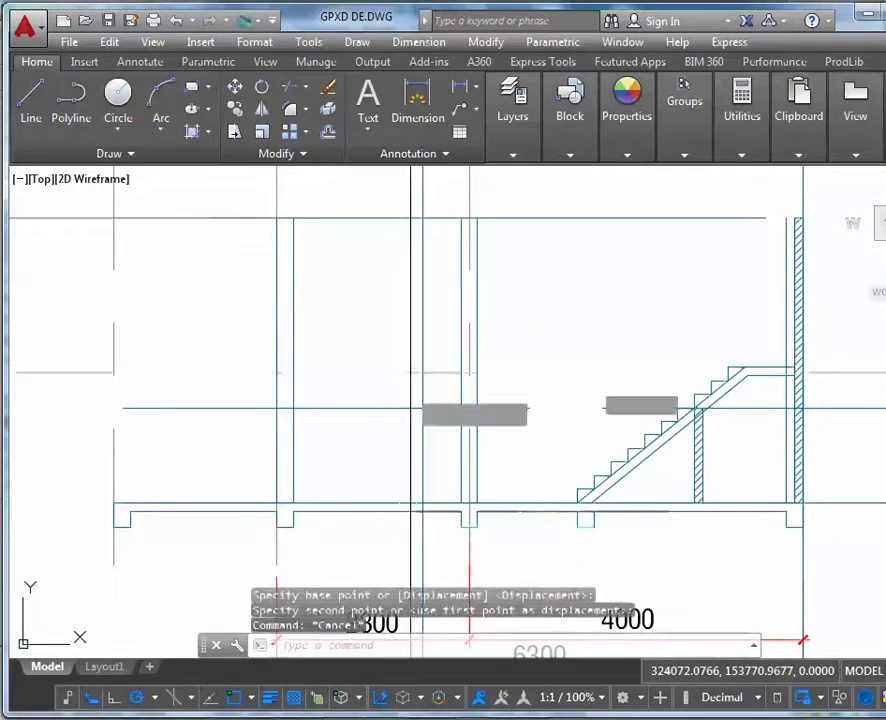
{"action": "key", "text": "Return"}
{"action": "left_click", "coordinate": [422, 502]}
{"action": "left_click", "coordinate": [423, 216]}
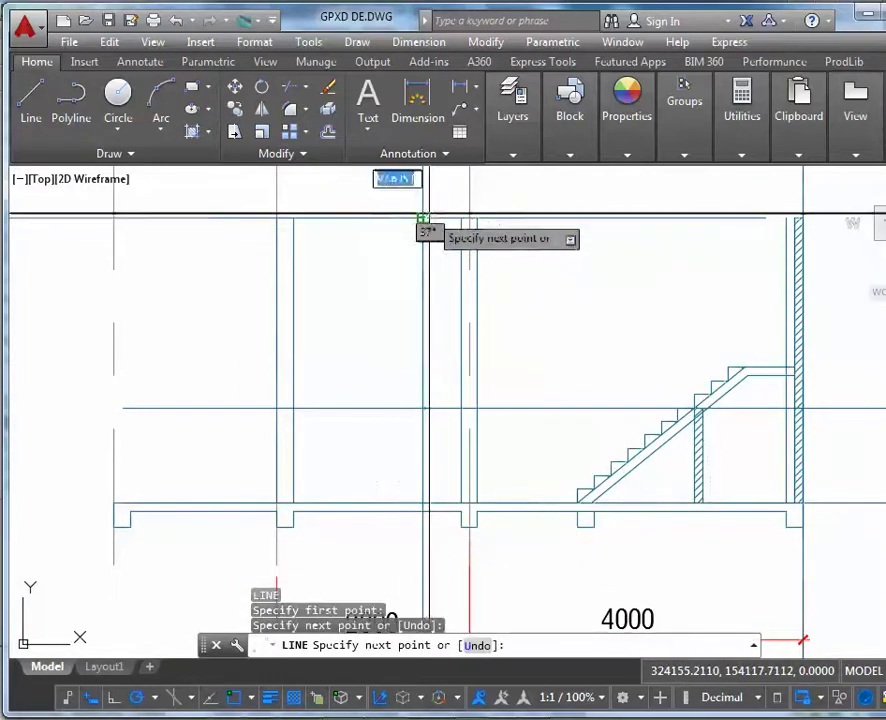
{"action": "key", "text": "Escape"}
{"action": "key", "text": "Escape"}
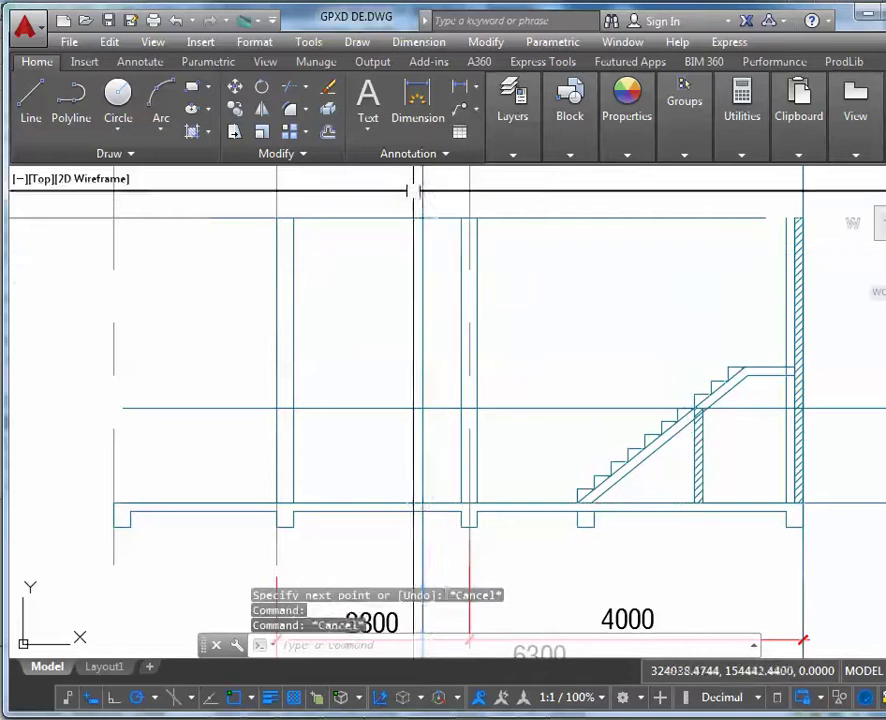
{"action": "left_click", "coordinate": [421, 191]}
{"action": "type", "text": "e"}
{"action": "key", "text": "Return"}
Copy the new vertical line 100 mm horizontally towards grid A.
{"action": "left_click", "coordinate": [422, 257]}
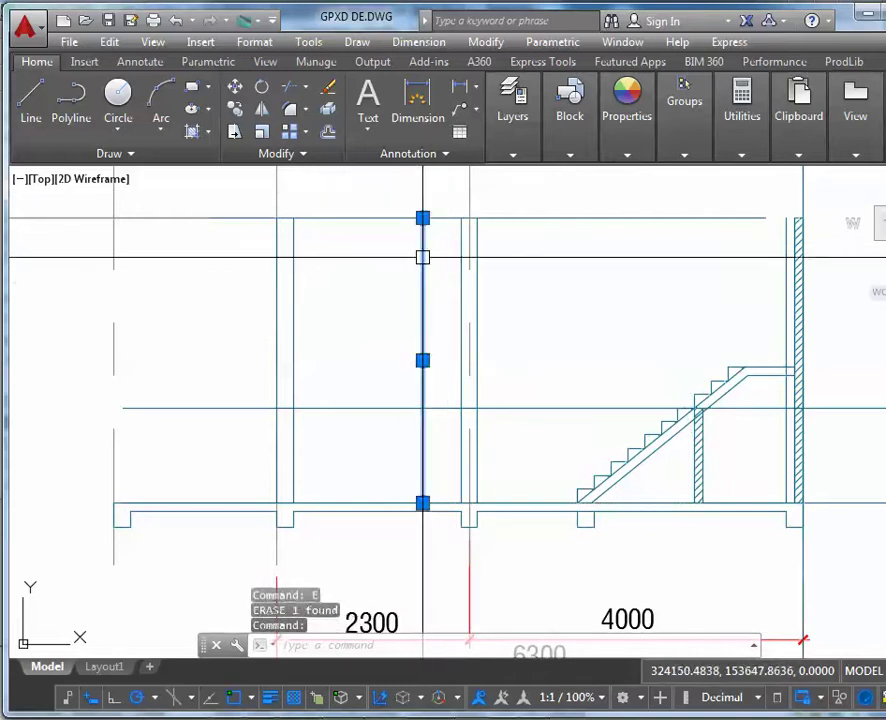
{"action": "type", "text": "co"}
{"action": "key", "text": "Return"}
{"action": "left_click", "coordinate": [437, 267]}
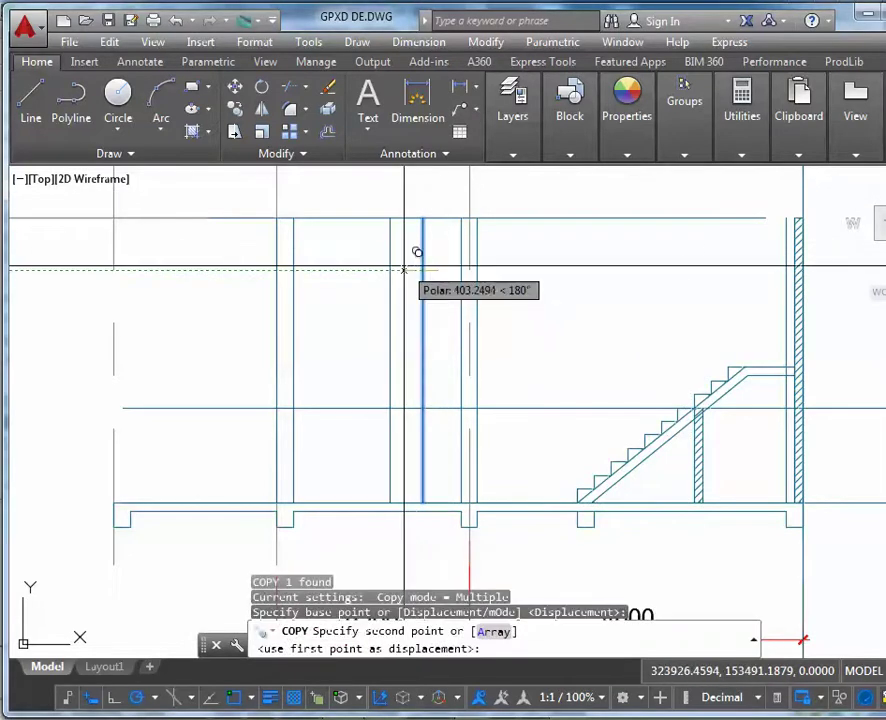
{"action": "type", "text": "100"}
{"action": "key", "text": "Return"}
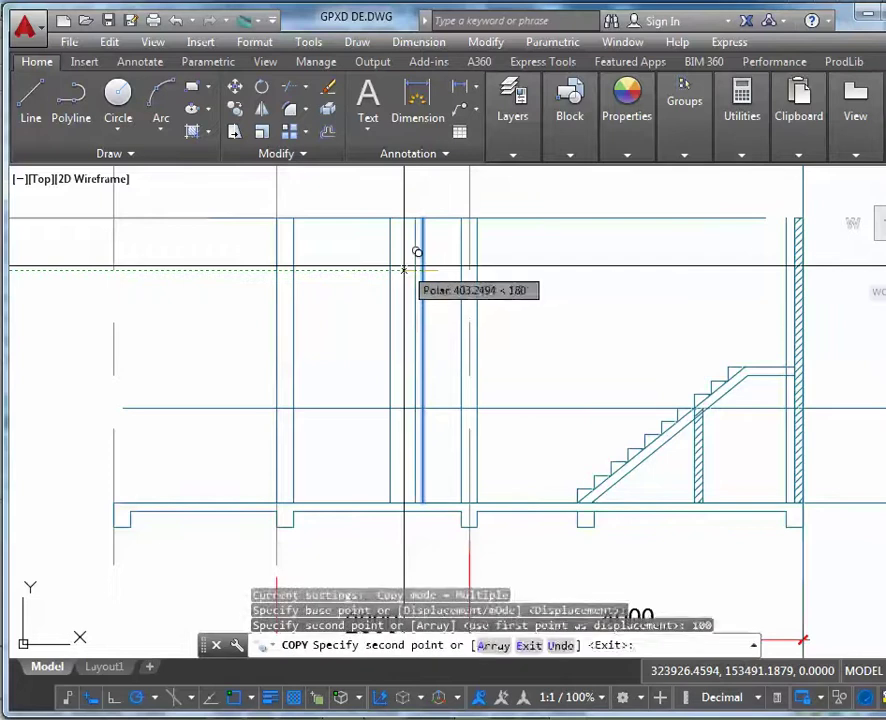
{"action": "key", "text": "Escape"}
Change the linetype of the line copied towards grid A to the dashed ACAD linetype.
{"action": "left_click", "coordinate": [415, 322]}
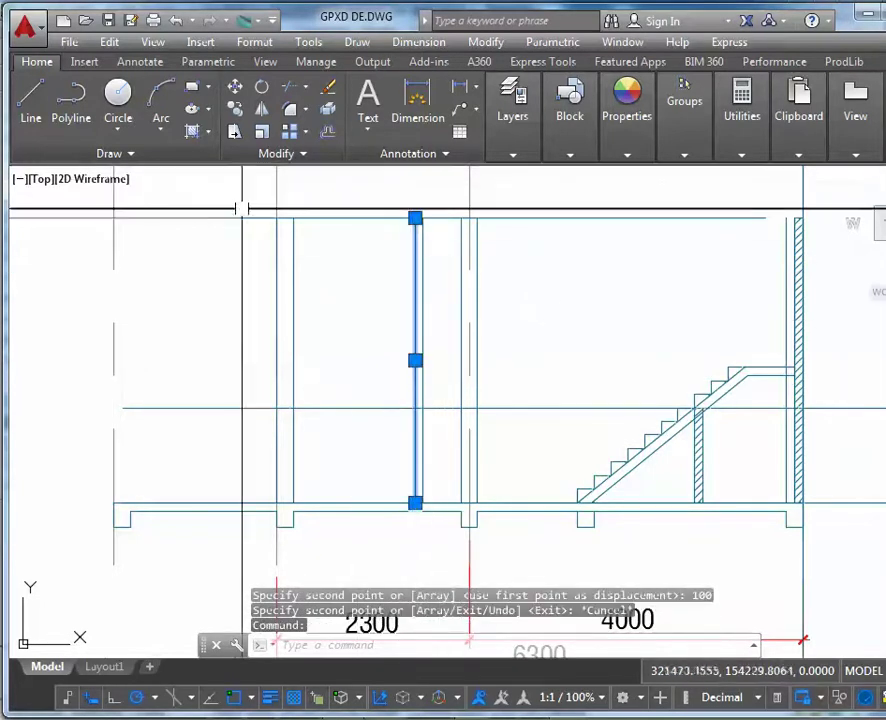
{"action": "key", "text": "ctrl+1"}
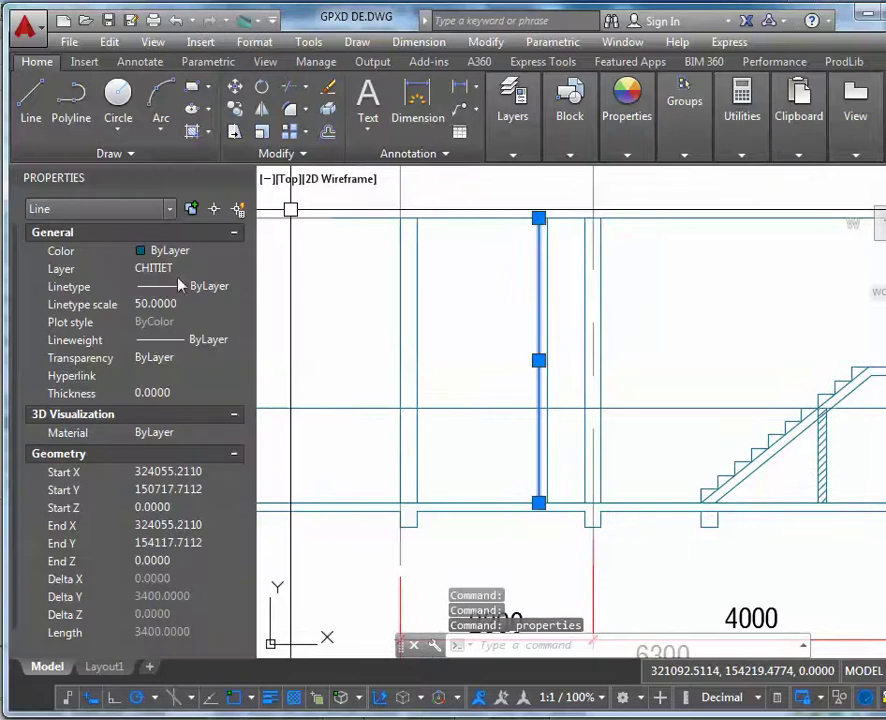
{"action": "left_click", "coordinate": [180, 287]}
{"action": "left_click", "coordinate": [180, 287]}
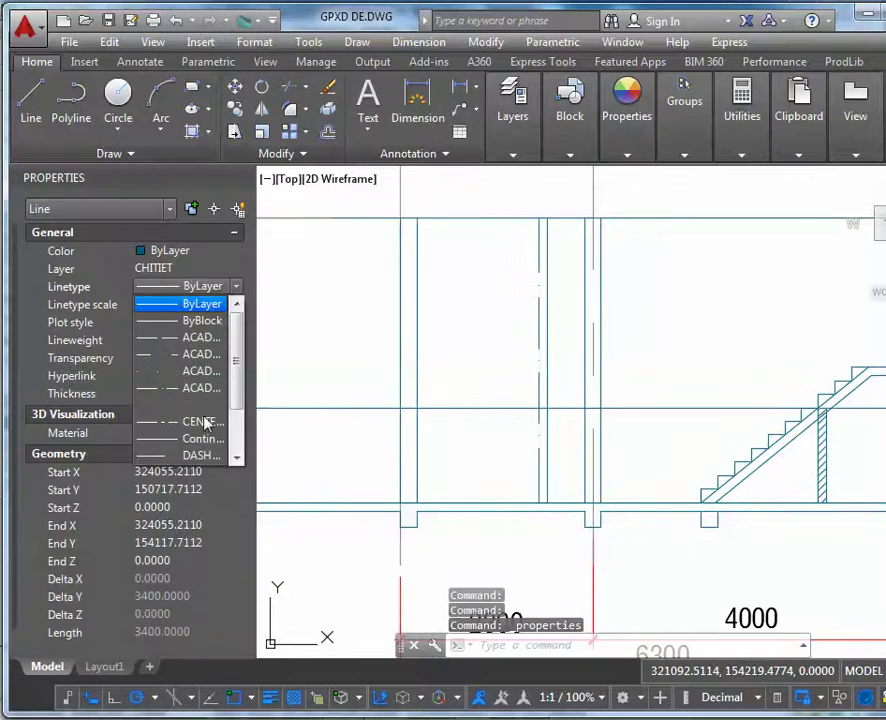
{"action": "left_click", "coordinate": [215, 339]}
{"action": "key", "text": "Escape"}
Examine the side wall jog and the front part of the house in the first-floor and ground-floor plans.
{"action": "scroll", "coordinate": [600, 275], "scroll_direction": "down", "scroll_amount": 10}
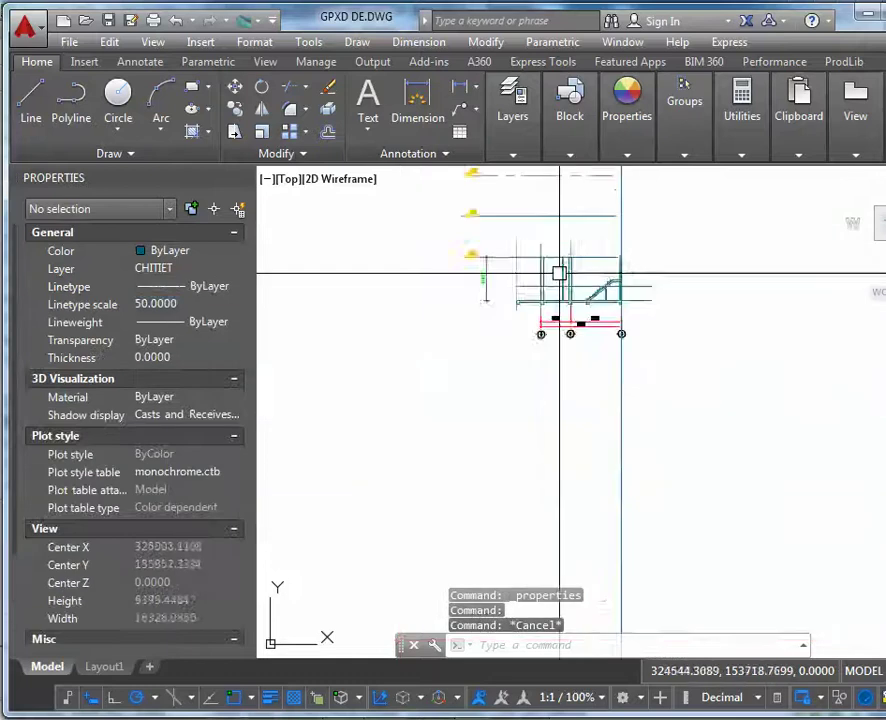
{"action": "scroll", "coordinate": [550, 356], "scroll_direction": "up", "scroll_amount": 3}
{"action": "scroll", "coordinate": [558, 361], "scroll_direction": "up", "scroll_amount": 14}
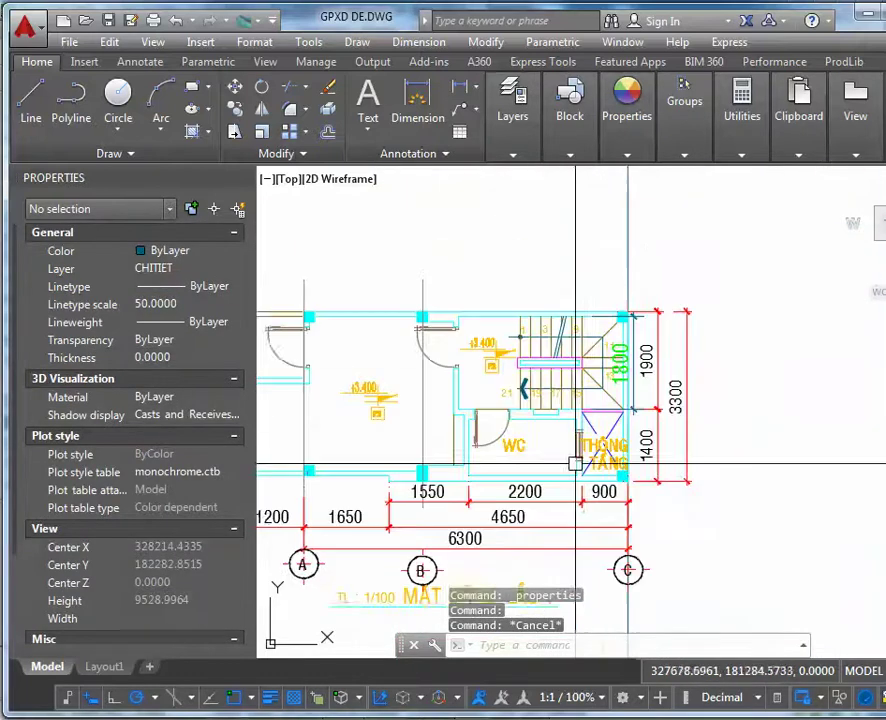
{"action": "scroll", "coordinate": [493, 427], "scroll_direction": "down", "scroll_amount": 10}
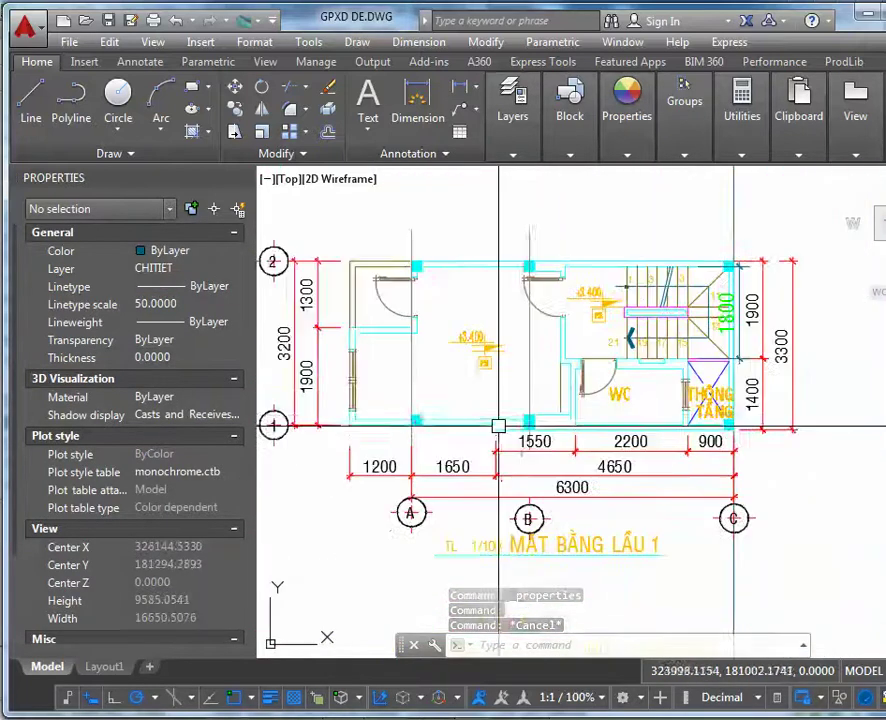
{"action": "scroll", "coordinate": [511, 382], "scroll_direction": "up", "scroll_amount": 12}
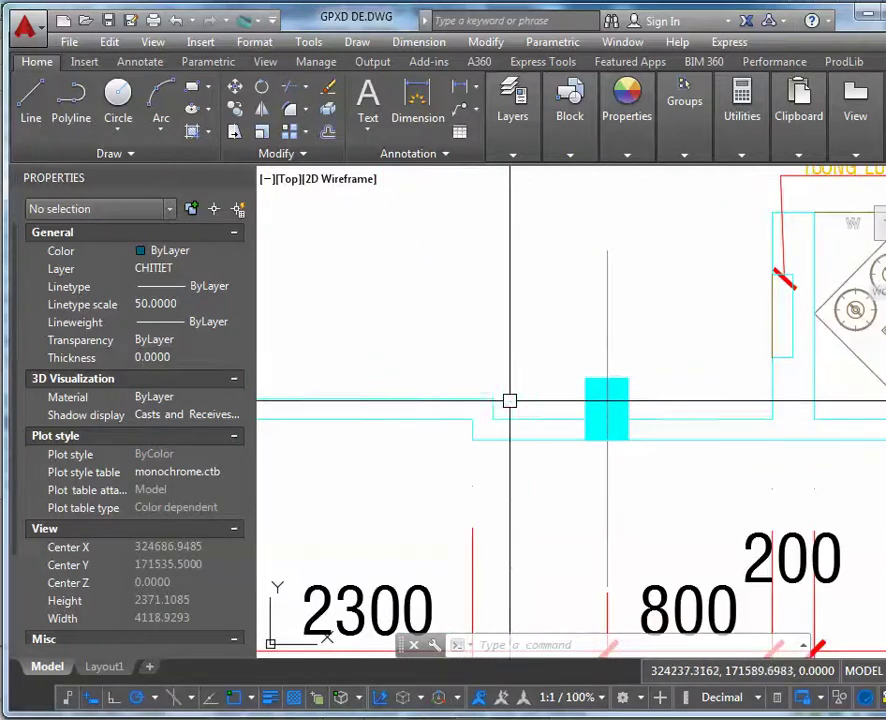
{"action": "scroll", "coordinate": [432, 426], "scroll_direction": "down", "scroll_amount": 4}
{"action": "middle_click_drag", "start_coordinate": [336, 399], "coordinate": [546, 384]}
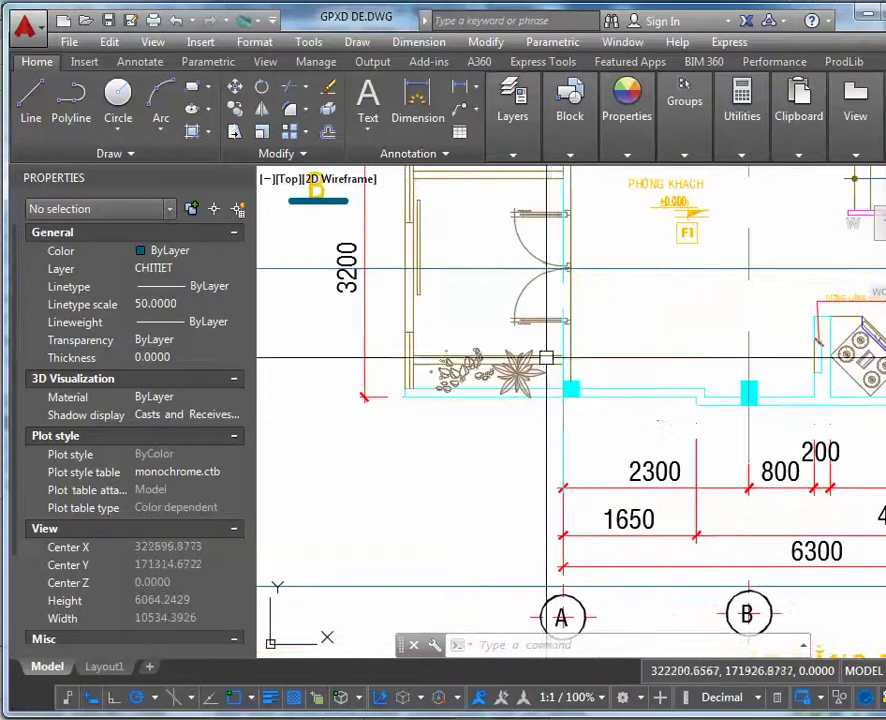
{"action": "scroll", "coordinate": [548, 385], "scroll_direction": "down", "scroll_amount": 2}
{"action": "scroll", "coordinate": [548, 385], "scroll_direction": "down", "scroll_amount": 3}
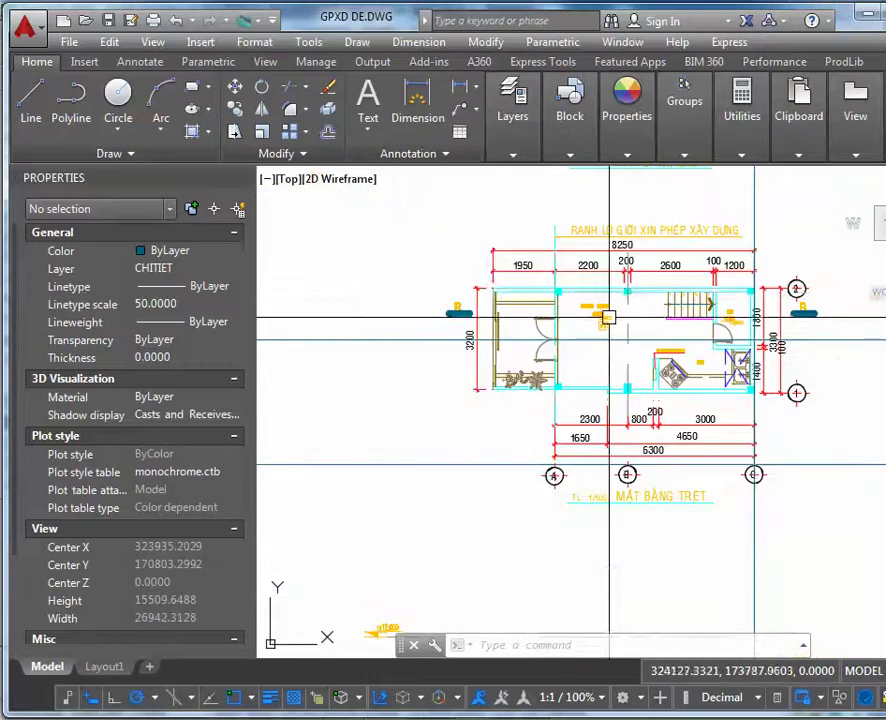
{"action": "scroll", "coordinate": [540, 390], "scroll_direction": "down", "scroll_amount": 4}
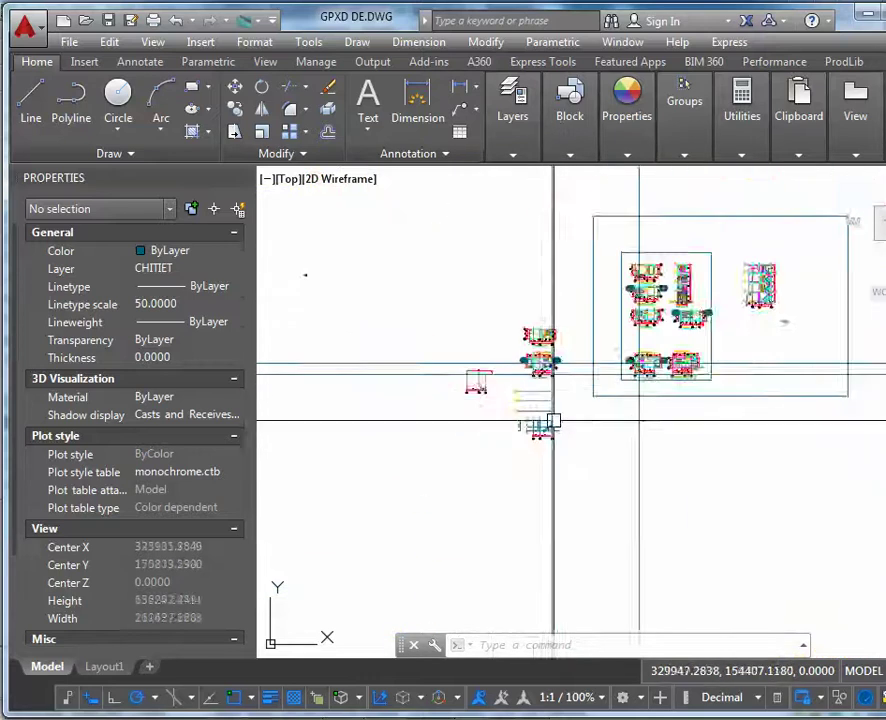
Copy the wall multiline at grid A to the outer end of the floor slab at the front of the house.
{"action": "scroll", "coordinate": [504, 472], "scroll_direction": "up", "scroll_amount": 6}
{"action": "left_click", "coordinate": [491, 376]}
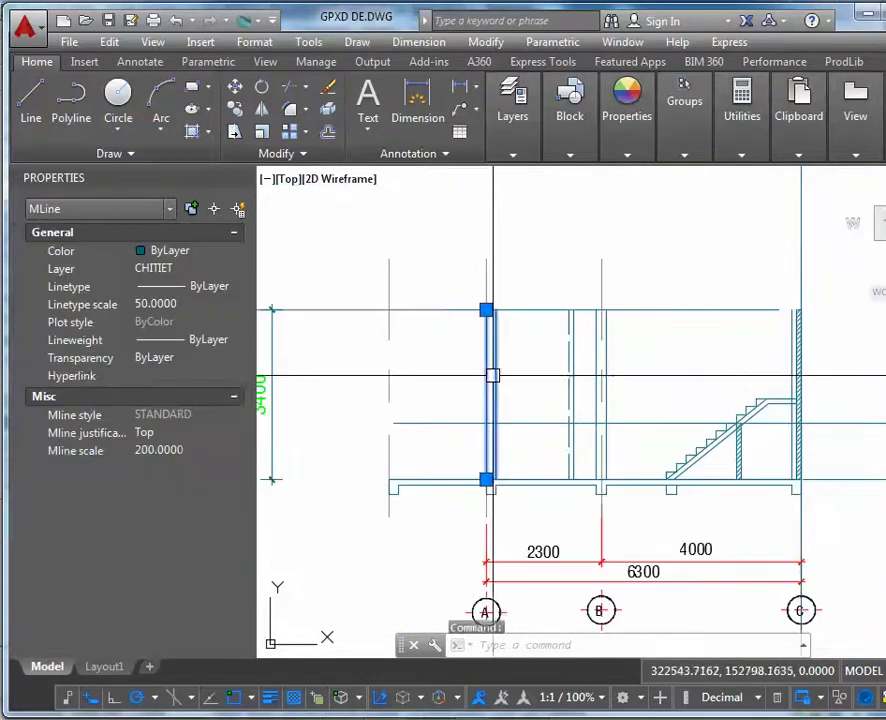
{"action": "scroll", "coordinate": [493, 497], "scroll_direction": "up", "scroll_amount": 4}
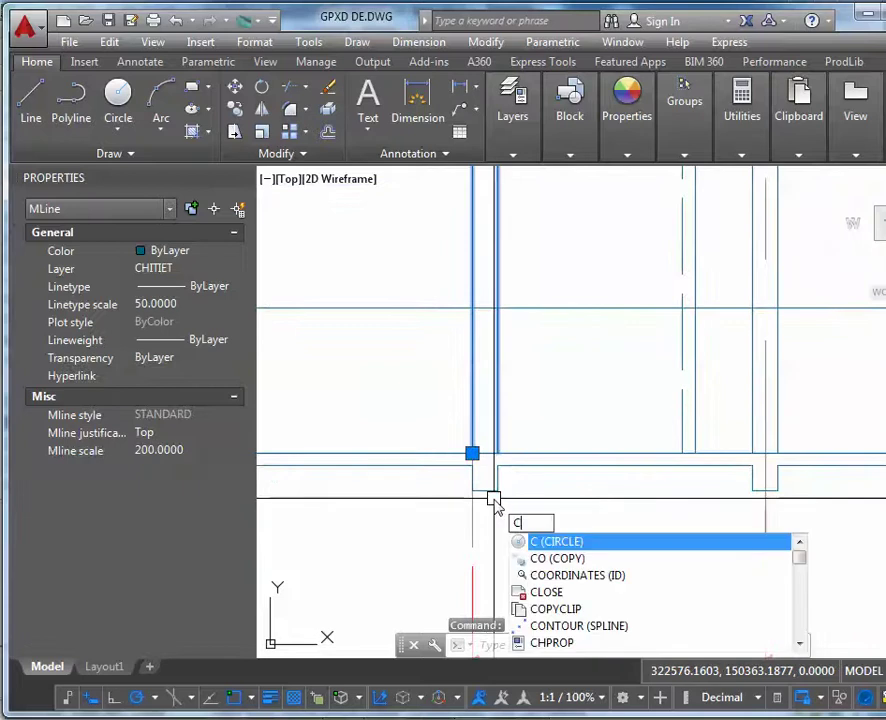
{"action": "type", "text": "o"}
{"action": "key", "text": "Return"}
{"action": "left_click", "coordinate": [473, 453]}
{"action": "type", "text": "2300"}
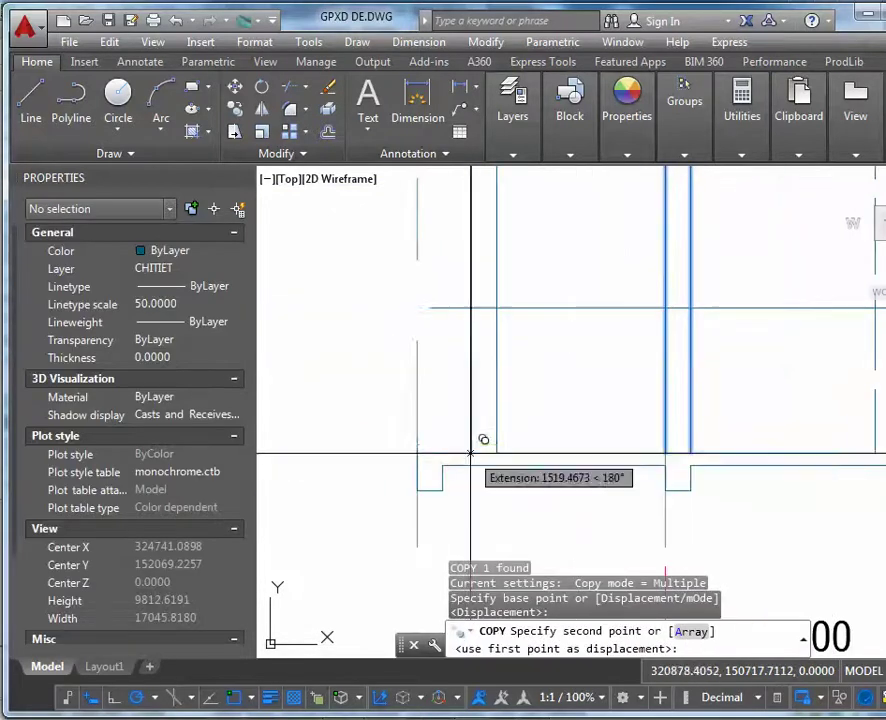
{"action": "key", "text": "Return"}
{"action": "key", "text": "Escape"}
{"action": "scroll", "coordinate": [490, 462], "scroll_direction": "down", "scroll_amount": 2}
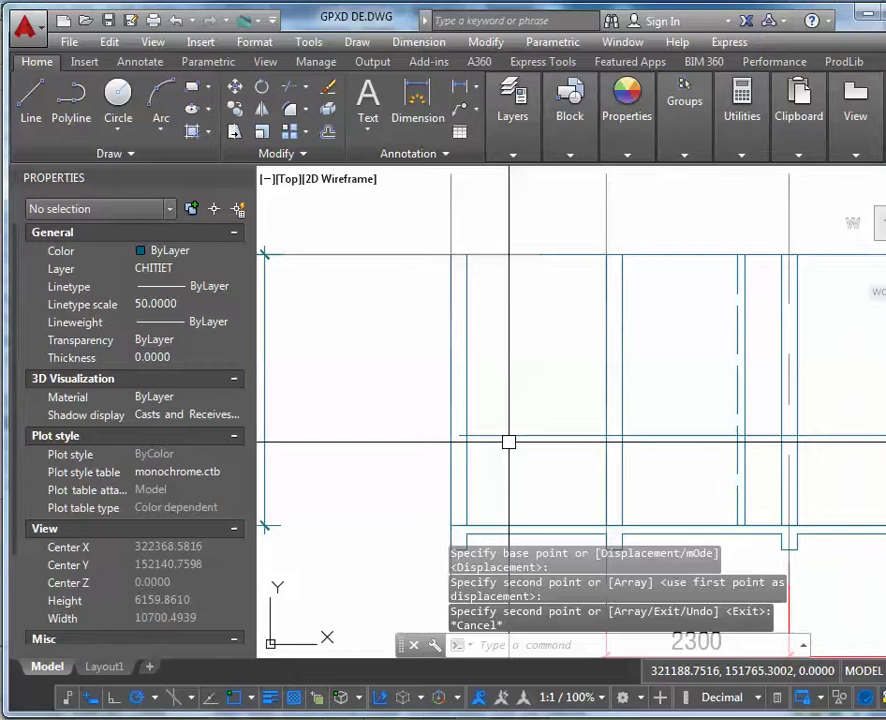
Copy the ground-floor level line 2200 mm upward.
{"action": "scroll", "coordinate": [509, 441], "scroll_direction": "down", "scroll_amount": 5}
{"action": "scroll", "coordinate": [518, 292], "scroll_direction": "up", "scroll_amount": 5}
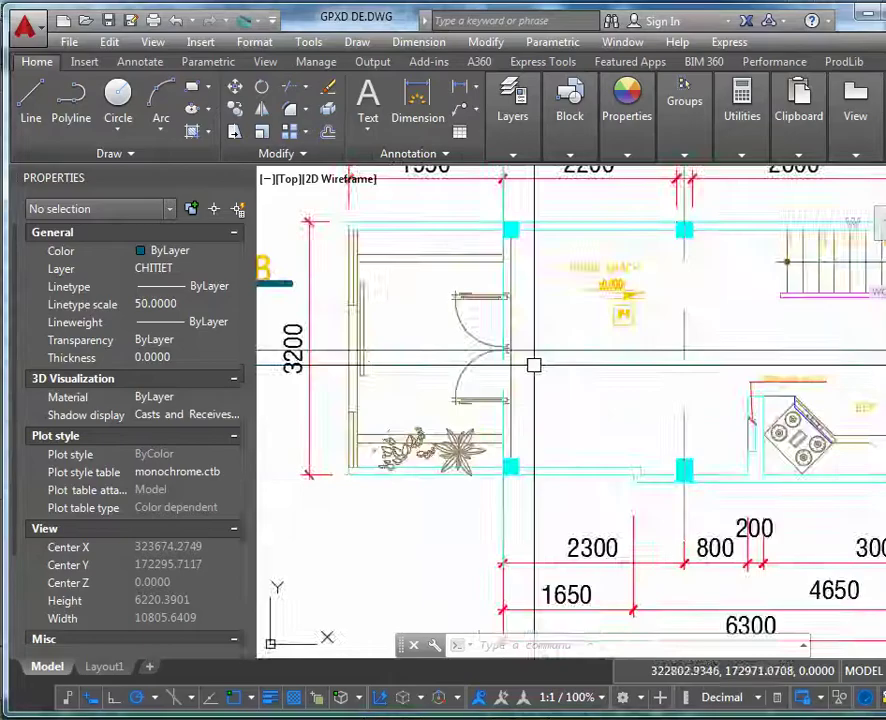
{"action": "scroll", "coordinate": [534, 366], "scroll_direction": "down", "scroll_amount": 10}
{"action": "scroll", "coordinate": [542, 453], "scroll_direction": "up", "scroll_amount": 10}
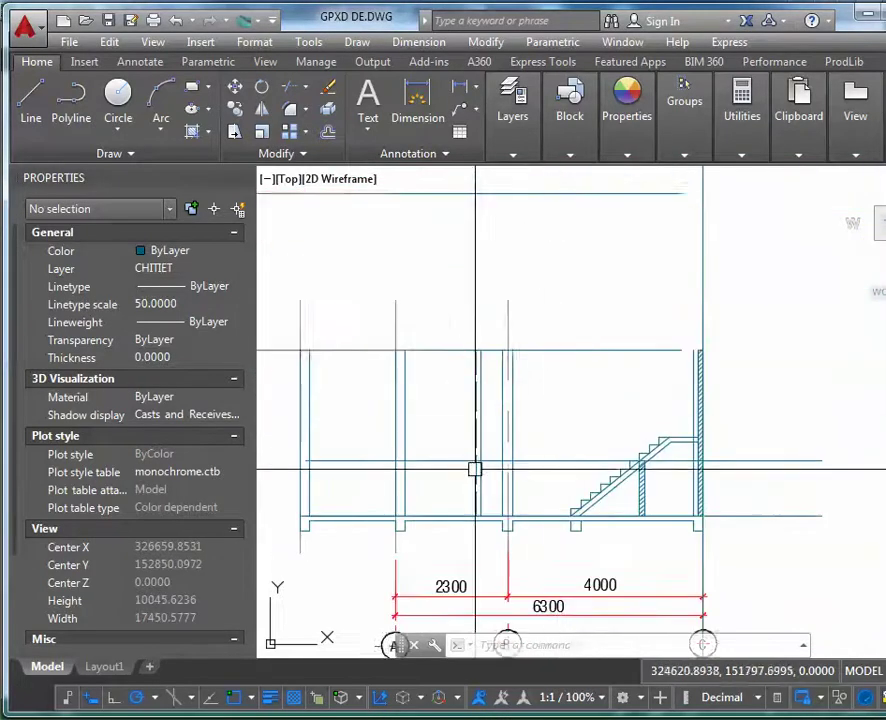
{"action": "scroll", "coordinate": [490, 466], "scroll_direction": "up", "scroll_amount": 1}
{"action": "scroll", "coordinate": [816, 512], "scroll_direction": "down", "scroll_amount": 1}
{"action": "left_click", "coordinate": [856, 472]}
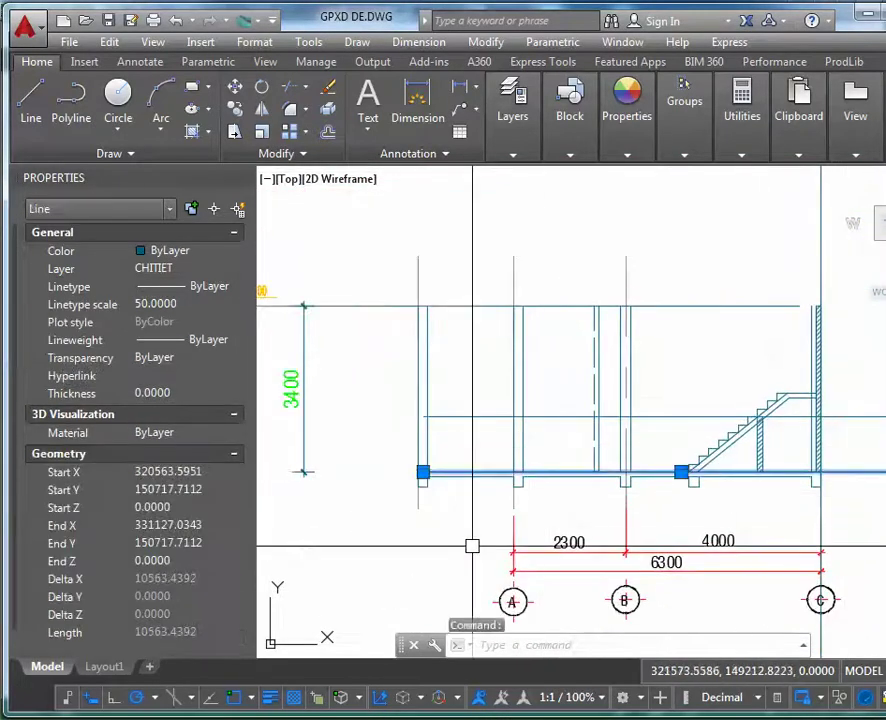
{"action": "key", "text": "Return"}
{"action": "left_click", "coordinate": [360, 499]}
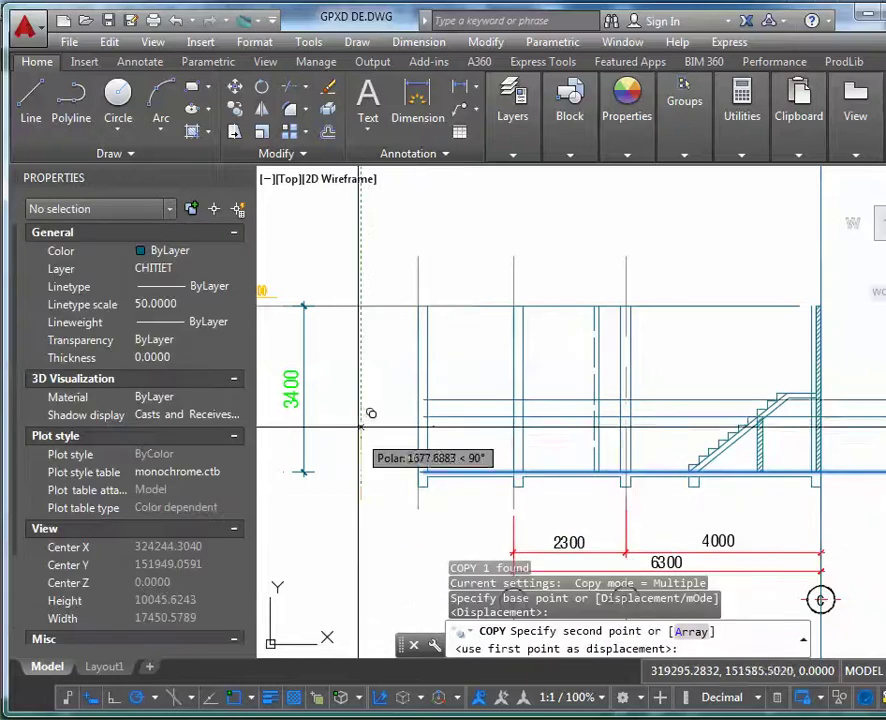
{"action": "type", "text": "2200"}
{"action": "key", "text": "Return"}
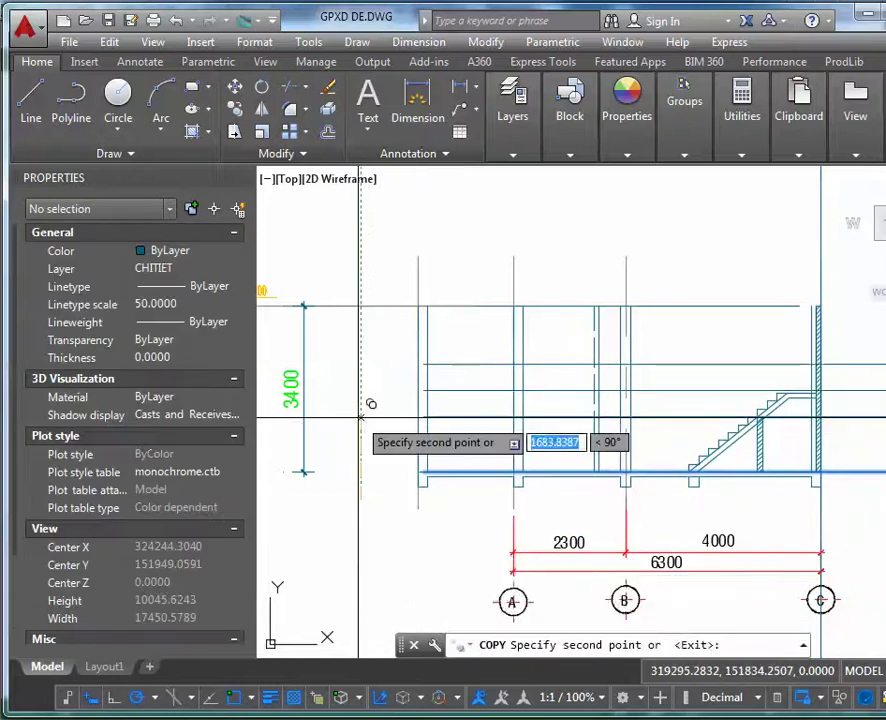
{"action": "key", "text": "Escape"}
Stretch the end of the line copied 2200 mm above the ground floor out to the outer face of the front wall.
{"action": "scroll", "coordinate": [400, 390], "scroll_direction": "up", "scroll_amount": 4}
{"action": "left_click", "coordinate": [401, 371]}
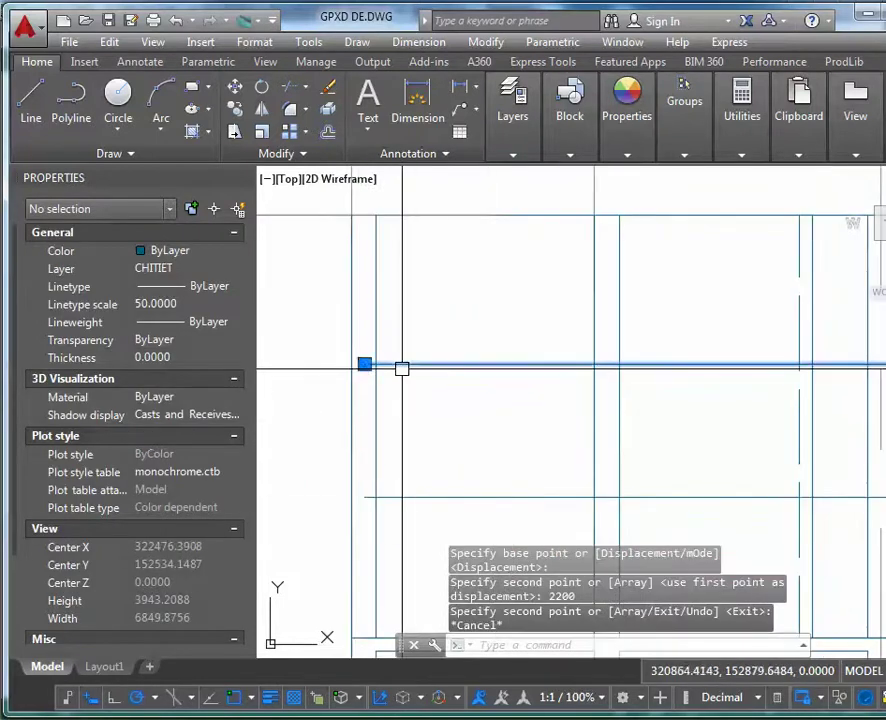
{"action": "left_click", "coordinate": [364, 366]}
{"action": "left_click", "coordinate": [352, 366]}
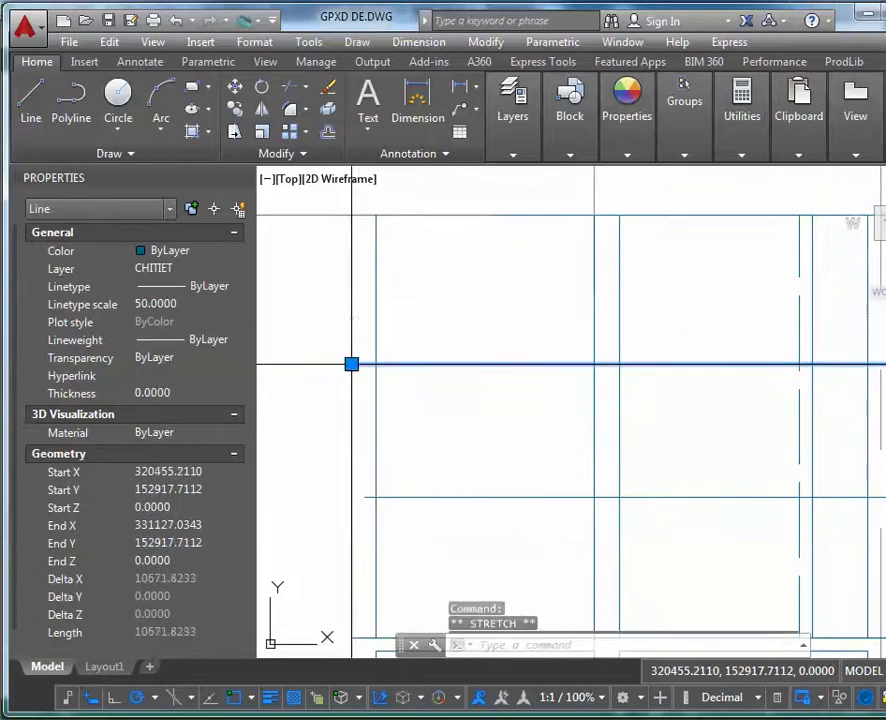
{"action": "key", "text": "Escape"}
Draw a vertical line midway through the front wall's thickness from the floor level up to the opening head line.
{"action": "middle_click_drag", "start_coordinate": [436, 400], "coordinate": [442, 292]}
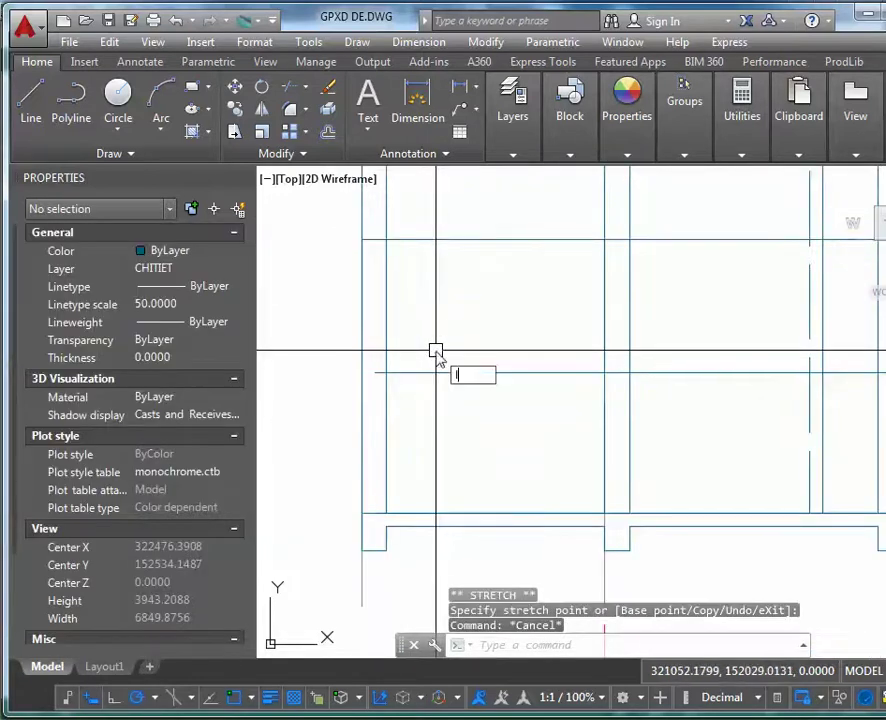
{"action": "type", "text": "l"}
{"action": "key", "text": "Return"}
{"action": "left_click", "coordinate": [375, 514]}
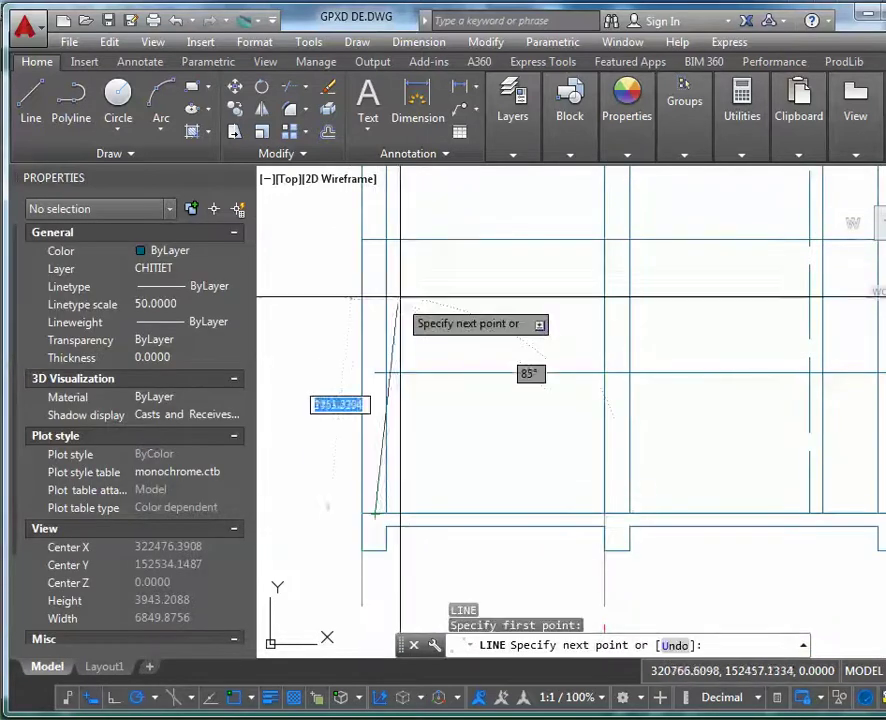
{"action": "left_click", "coordinate": [374, 241]}
{"action": "key", "text": "Escape"}
Erase the lower horizontal line crossing the ground floor and trim the opening head line between the front wall and grid A.
{"action": "left_click", "coordinate": [436, 377]}
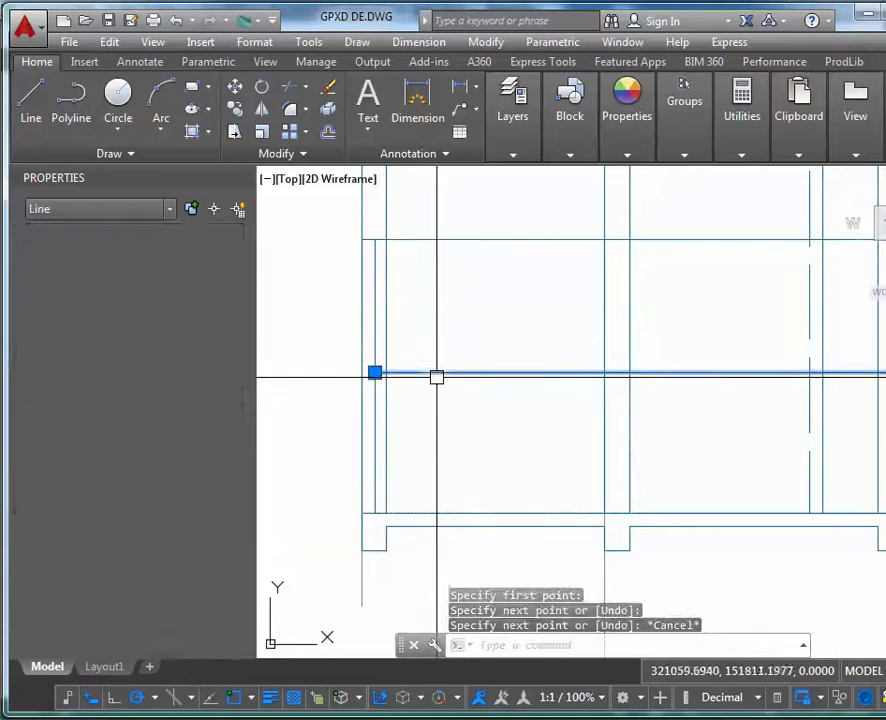
{"action": "key", "text": "Return"}
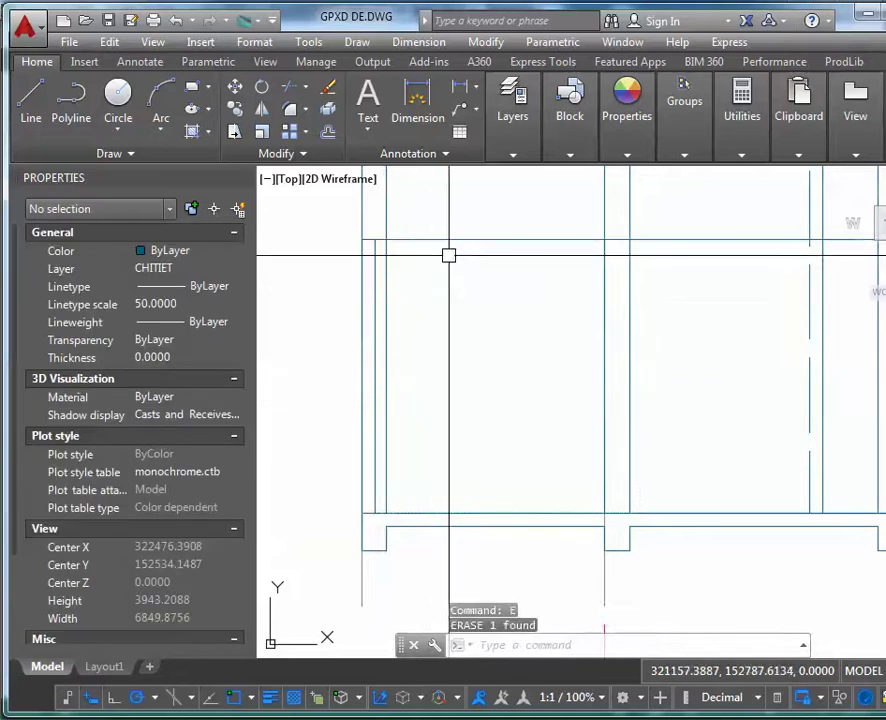
{"action": "type", "text": "tr"}
{"action": "key", "text": "Return"}
{"action": "key", "text": "Return"}
{"action": "scroll", "coordinate": [426, 331], "scroll_direction": "down", "scroll_amount": 2}
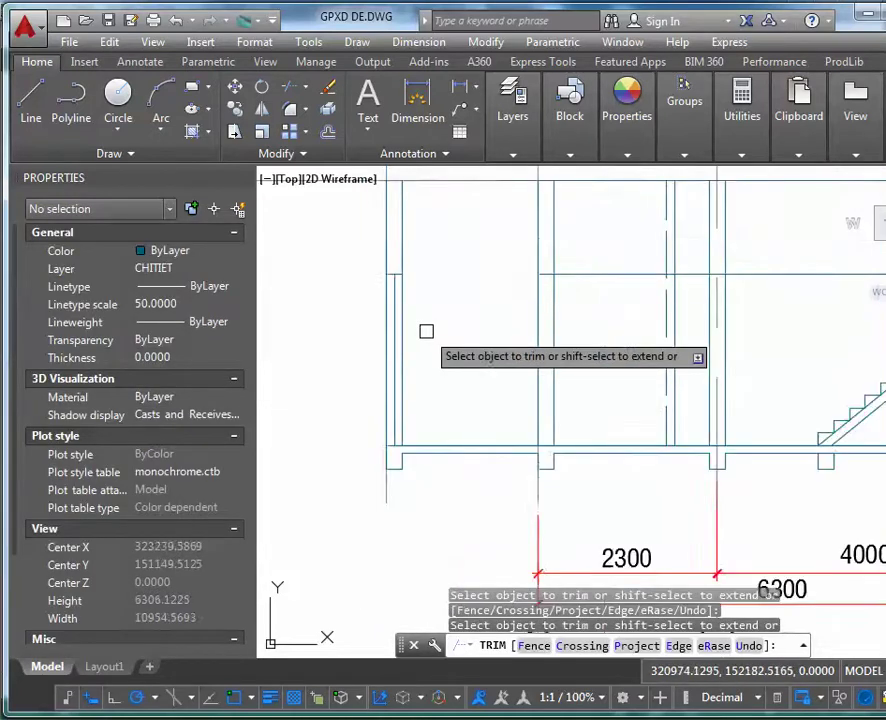
{"action": "scroll", "coordinate": [426, 331], "scroll_direction": "down", "scroll_amount": 2}
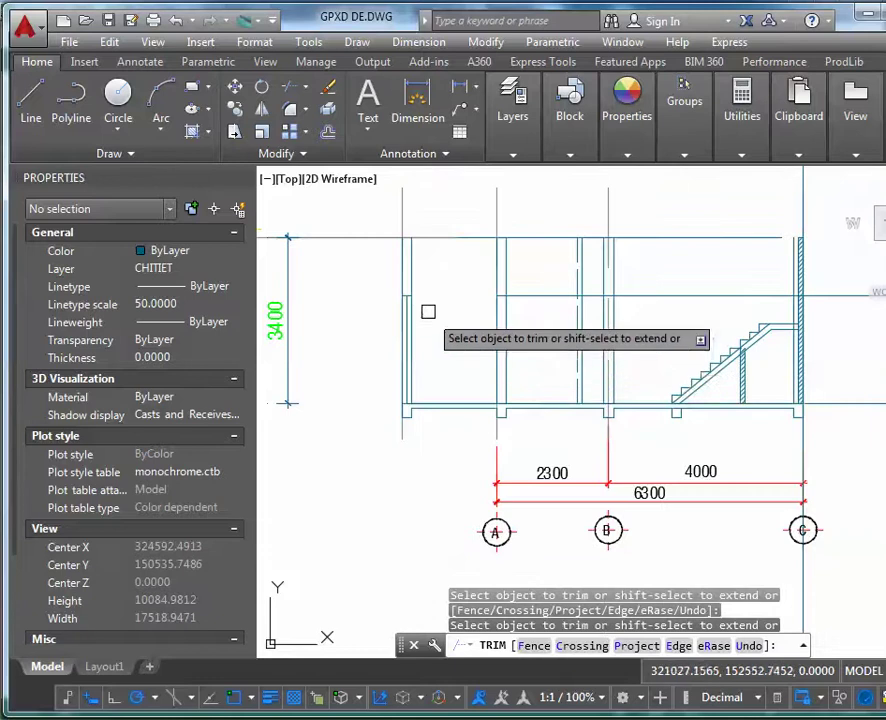
{"action": "scroll", "coordinate": [402, 292], "scroll_direction": "up", "scroll_amount": 8}
{"action": "key", "text": "Escape"}
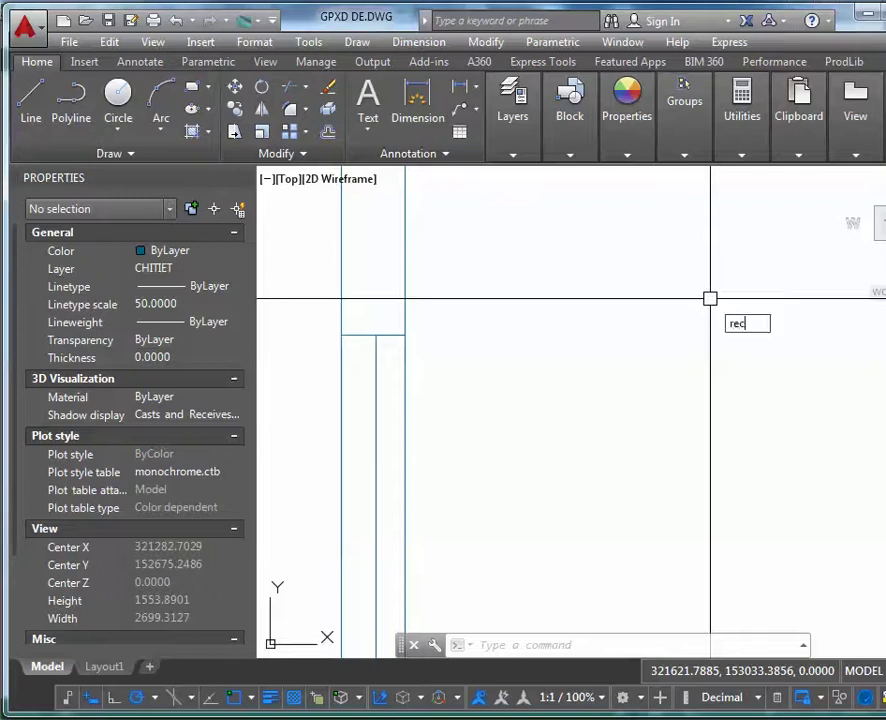
Draw a 200 by 200 mm rectangle across the front wall's thickness directly above the opening head line.
{"action": "key", "text": "Return"}
{"action": "left_click", "coordinate": [402, 336]}
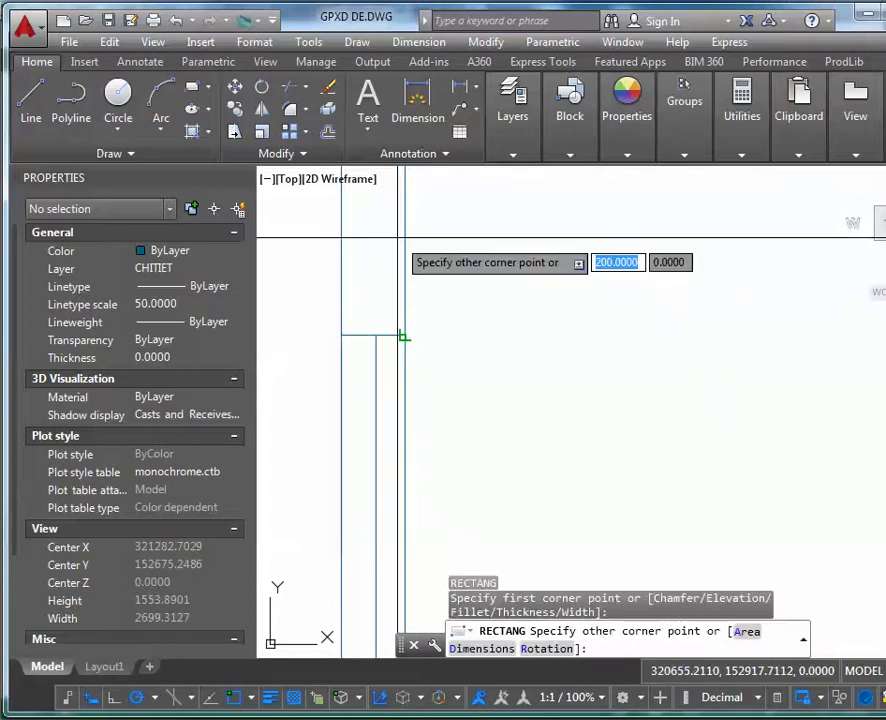
{"action": "key", "text": "F8"}
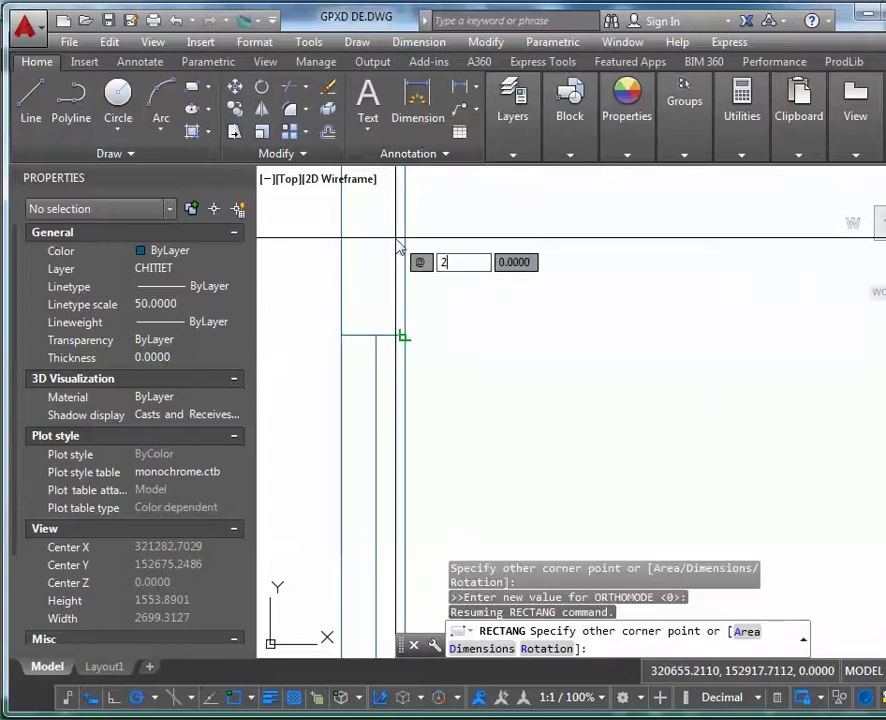
{"action": "key", "text": "Tab"}
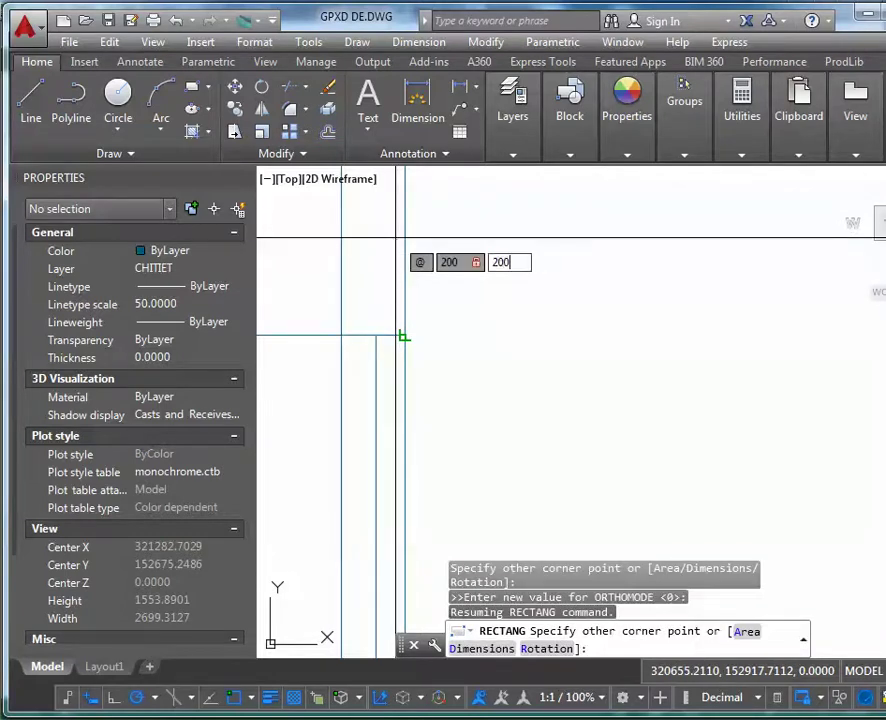
{"action": "type", "text": "200"}
{"action": "key", "text": "Return"}
{"action": "key", "text": "Escape"}
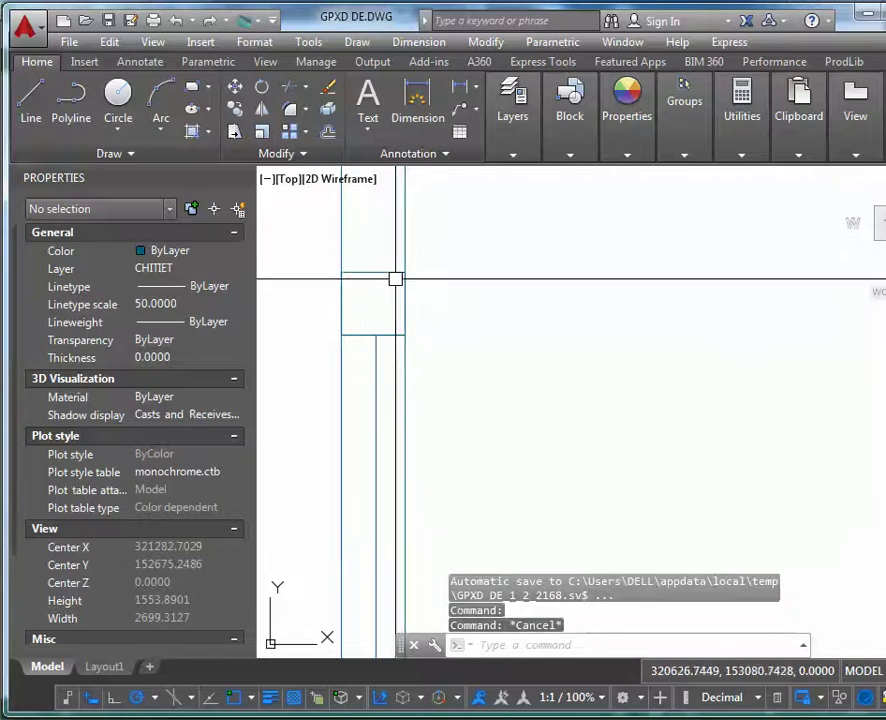
Hatch the lintel rectangle above the front opening.
{"action": "type", "text": "h"}
{"action": "key", "text": "Return"}
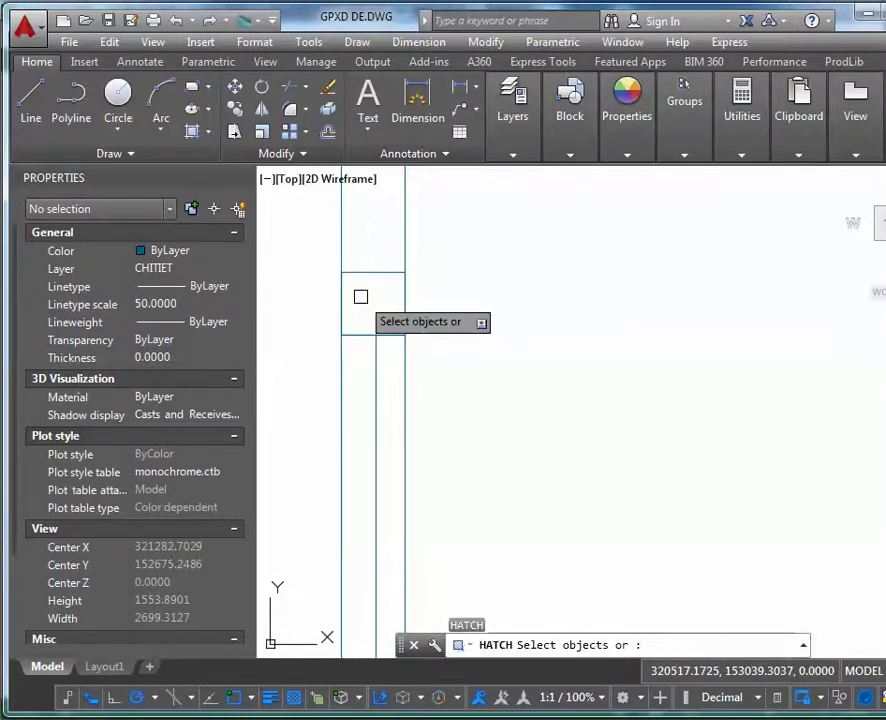
{"action": "left_click", "coordinate": [371, 281]}
{"action": "key", "text": "Return"}
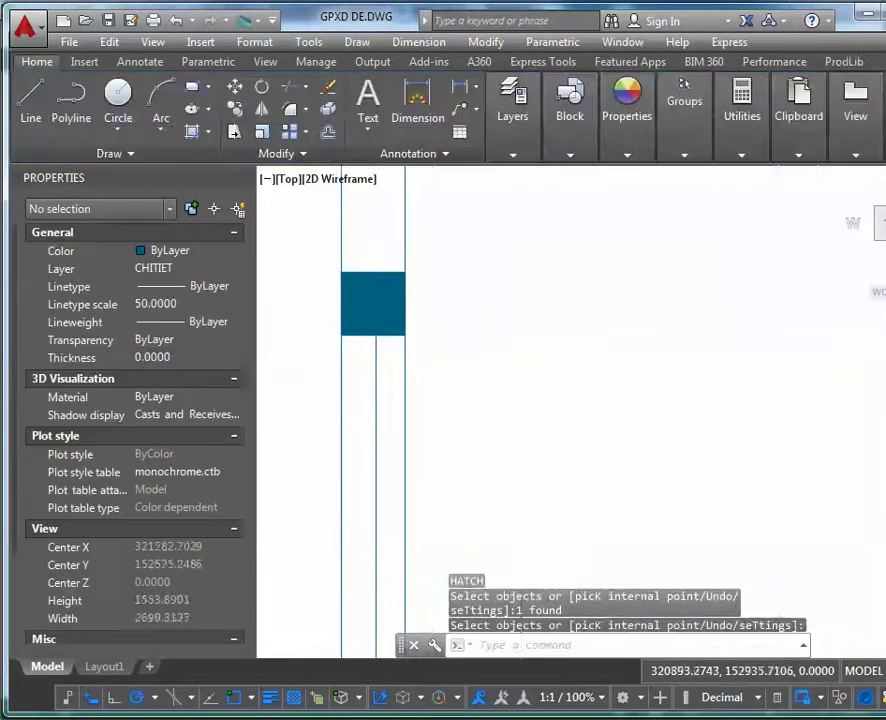
Try to hatch the ground-floor slab with its beams and the stair flight and landing slab by picking internal points.
{"action": "scroll", "coordinate": [526, 372], "scroll_direction": "down", "scroll_amount": 6}
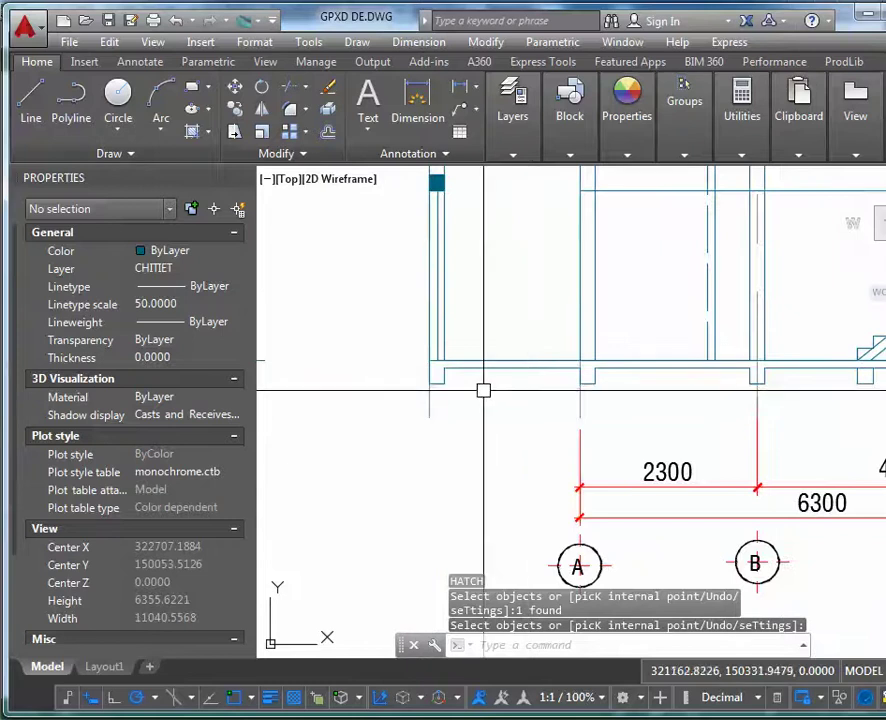
{"action": "scroll", "coordinate": [472, 374], "scroll_direction": "up", "scroll_amount": 2}
{"action": "key", "text": "Return"}
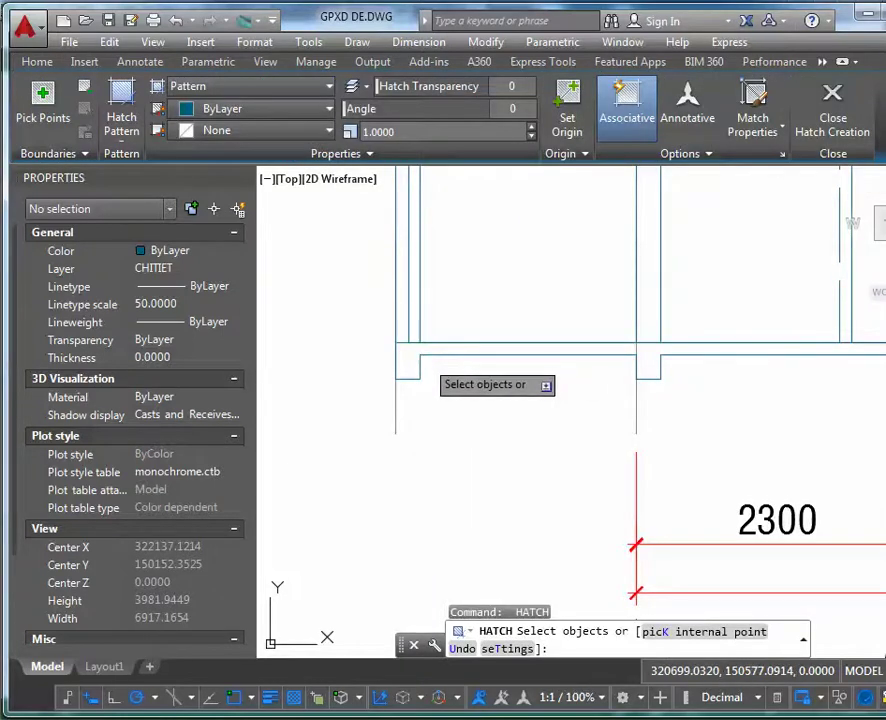
{"action": "type", "text": "k"}
{"action": "key", "text": "Return"}
{"action": "left_click", "coordinate": [414, 360]}
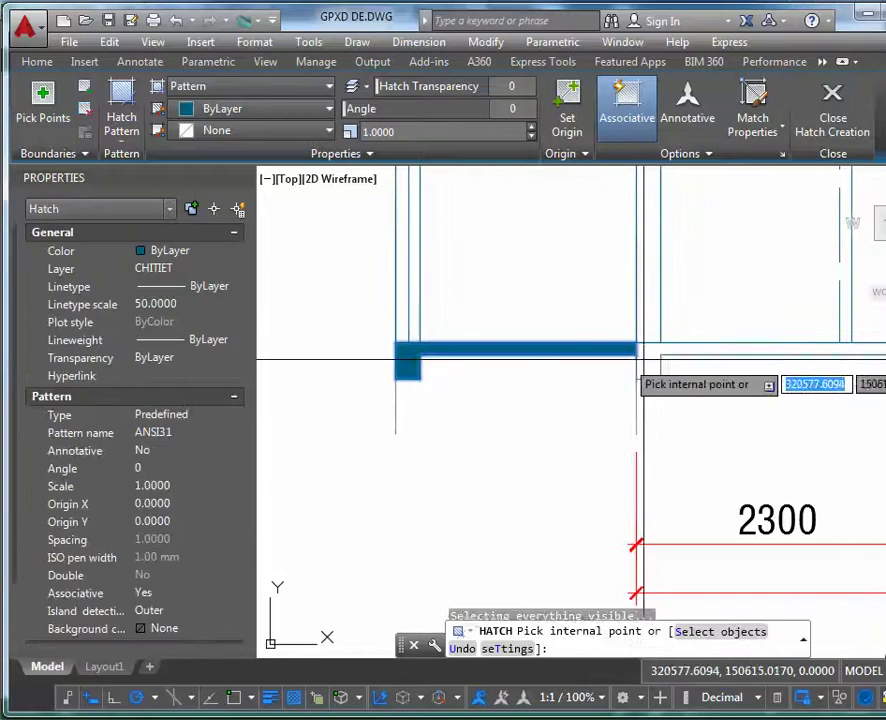
{"action": "middle_click_drag", "start_coordinate": [663, 347], "coordinate": [364, 404]}
{"action": "middle_click_drag", "start_coordinate": [732, 358], "coordinate": [482, 374]}
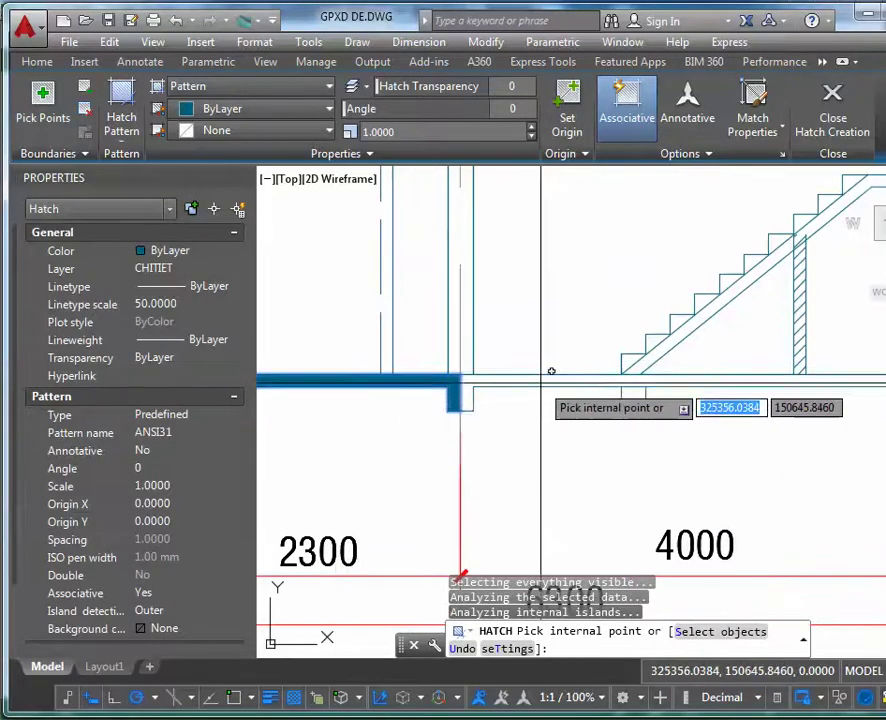
{"action": "middle_click_drag", "start_coordinate": [541, 385], "coordinate": [318, 385]}
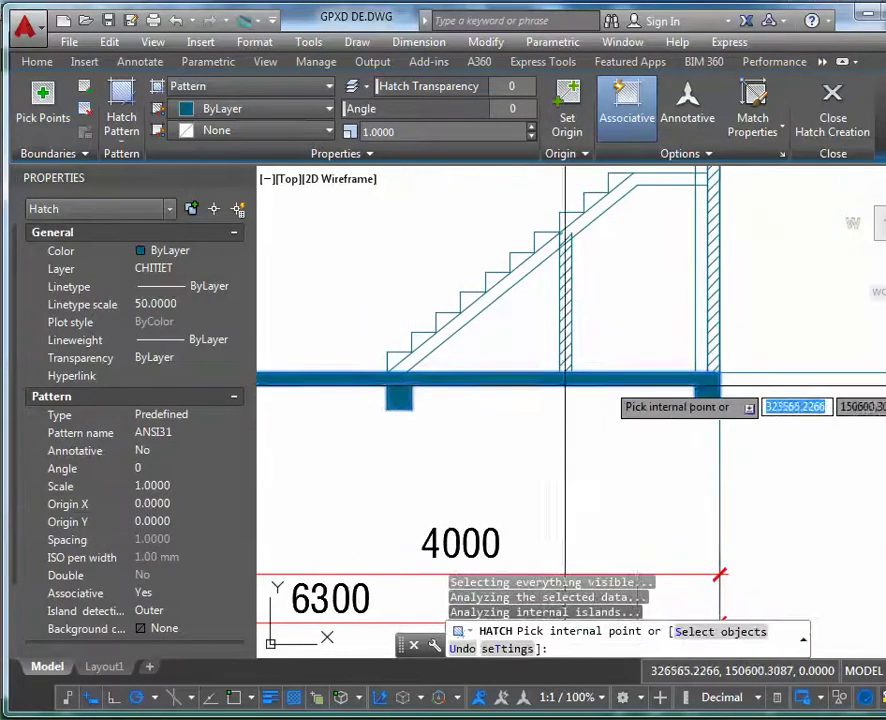
{"action": "scroll", "coordinate": [610, 384], "scroll_direction": "down", "scroll_amount": 1}
{"action": "middle_click_drag", "start_coordinate": [659, 370], "coordinate": [706, 336]}
{"action": "scroll", "coordinate": [637, 405], "scroll_direction": "up", "scroll_amount": 3}
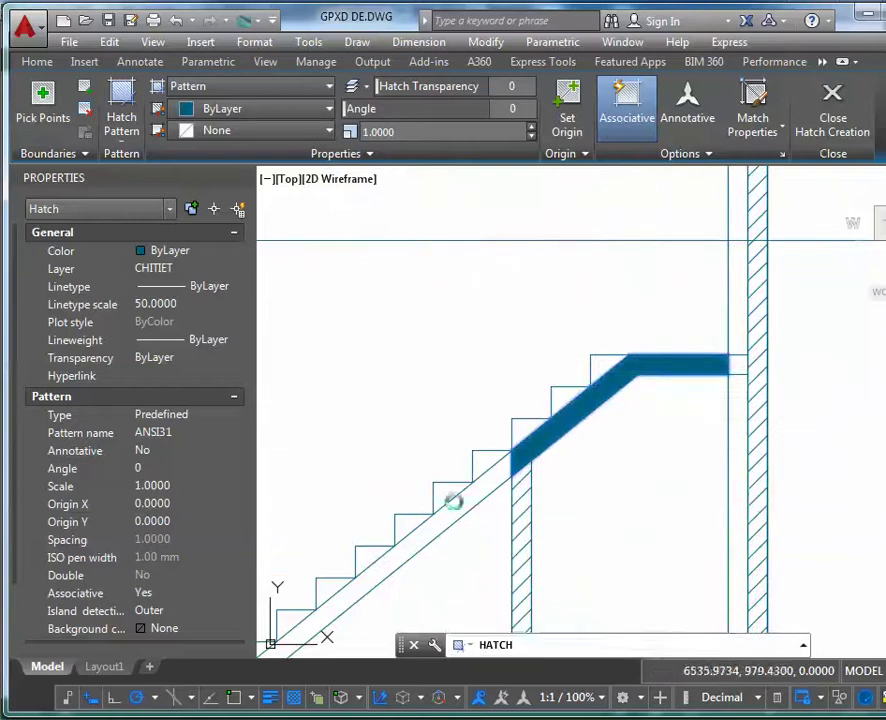
{"action": "scroll", "coordinate": [559, 406], "scroll_direction": "down", "scroll_amount": 3}
{"action": "scroll", "coordinate": [422, 379], "scroll_direction": "up", "scroll_amount": 4}
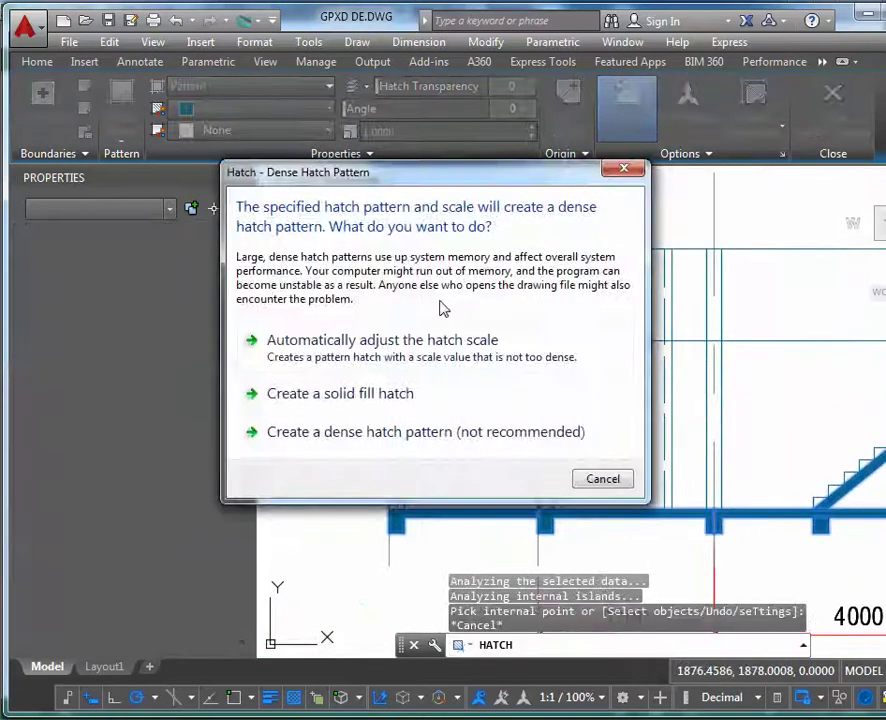
{"action": "key", "text": "Escape"}
Examine the hatched lintel, the door lines below it and the floor beam at the front wall in the finished section.
{"action": "scroll", "coordinate": [434, 310], "scroll_direction": "down", "scroll_amount": 5}
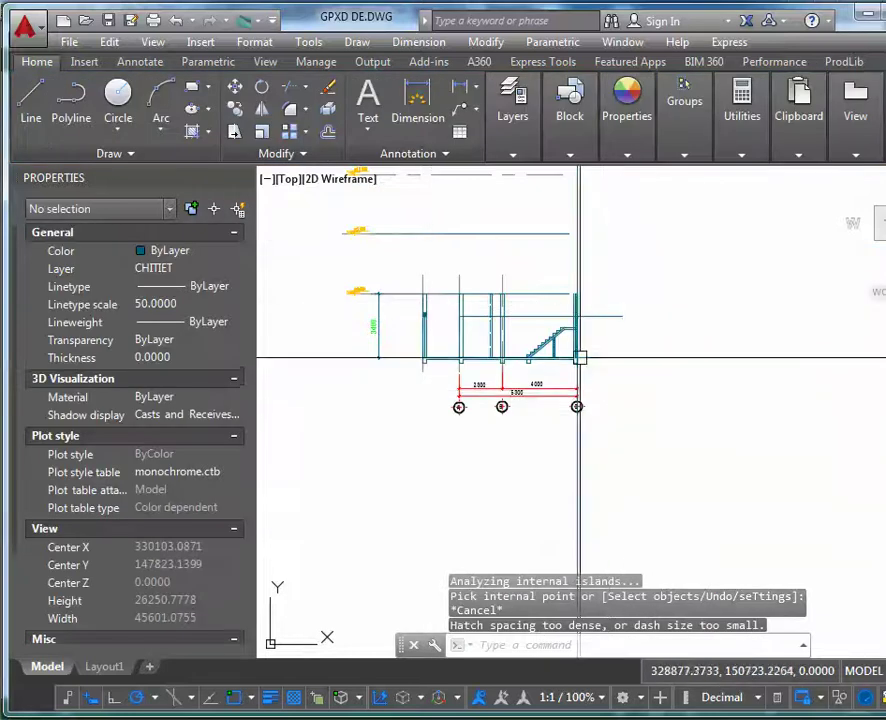
{"action": "scroll", "coordinate": [579, 357], "scroll_direction": "up", "scroll_amount": 4}
{"action": "scroll", "coordinate": [497, 340], "scroll_direction": "down", "scroll_amount": 5}
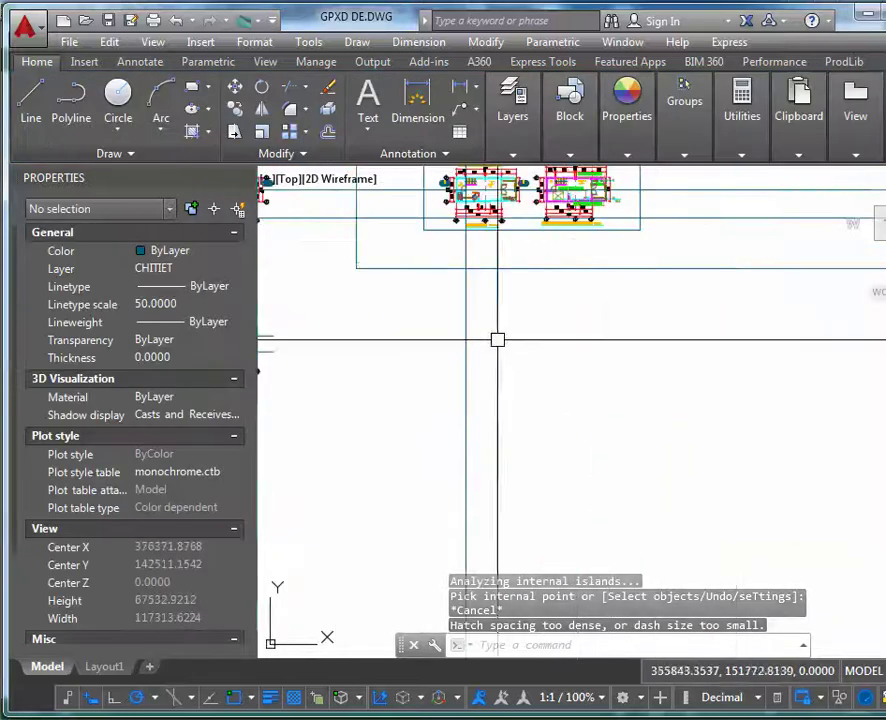
{"action": "middle_click_drag", "start_coordinate": [497, 340], "coordinate": [523, 411]}
{"action": "scroll", "coordinate": [461, 396], "scroll_direction": "up", "scroll_amount": 5}
{"action": "scroll", "coordinate": [487, 265], "scroll_direction": "up", "scroll_amount": 12}
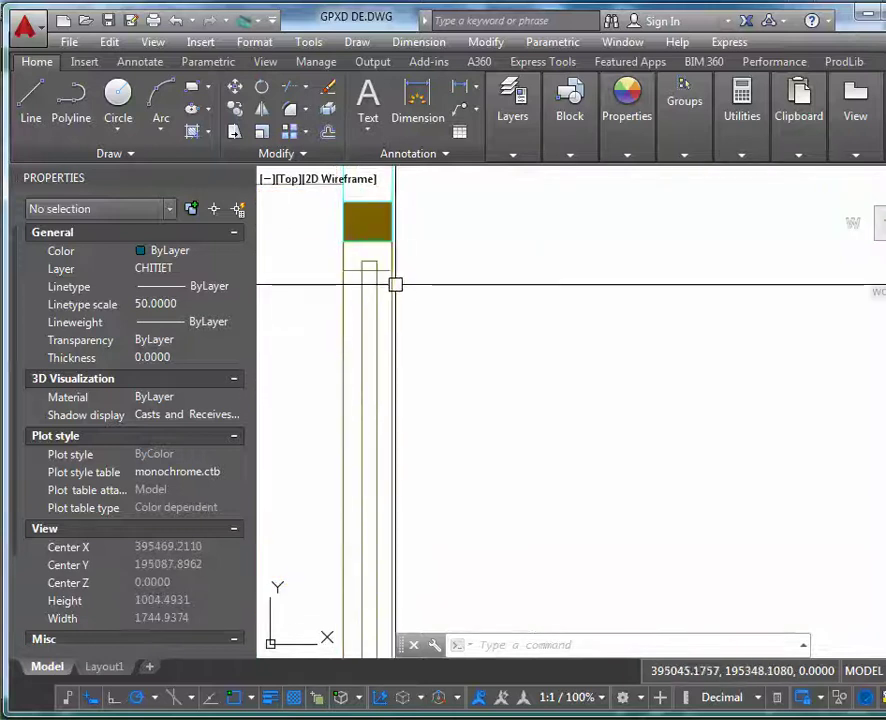
{"action": "scroll", "coordinate": [387, 304], "scroll_direction": "down", "scroll_amount": 2}
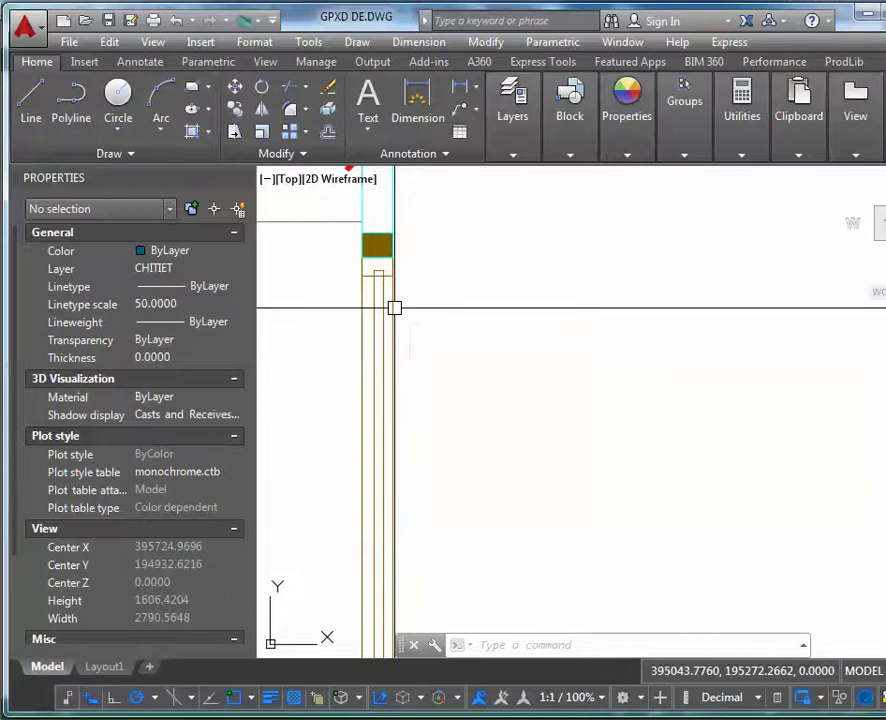
{"action": "scroll", "coordinate": [388, 244], "scroll_direction": "up", "scroll_amount": 4}
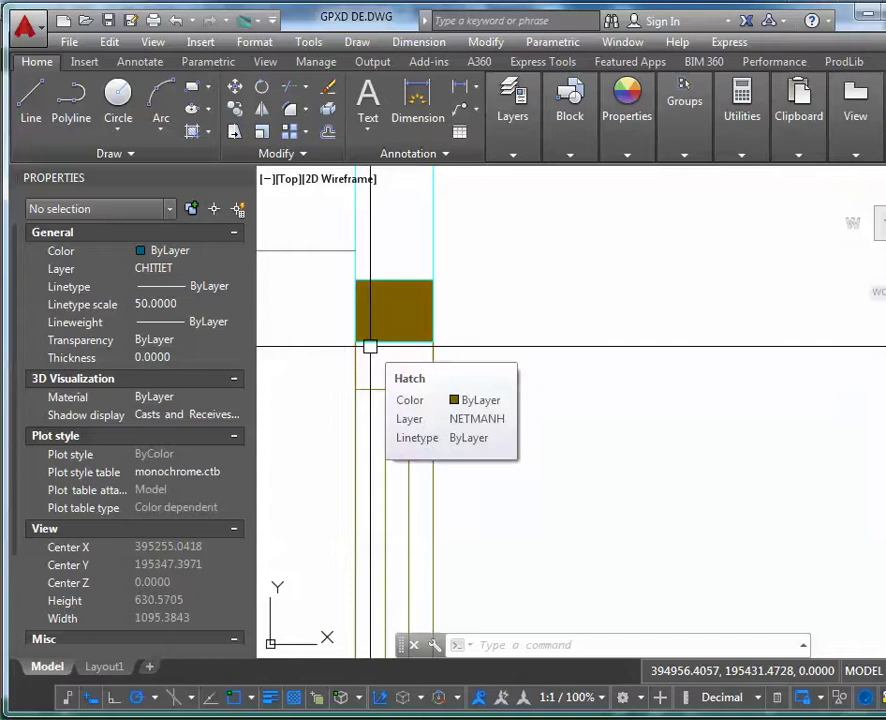
{"action": "scroll", "coordinate": [370, 346], "scroll_direction": "down", "scroll_amount": 8}
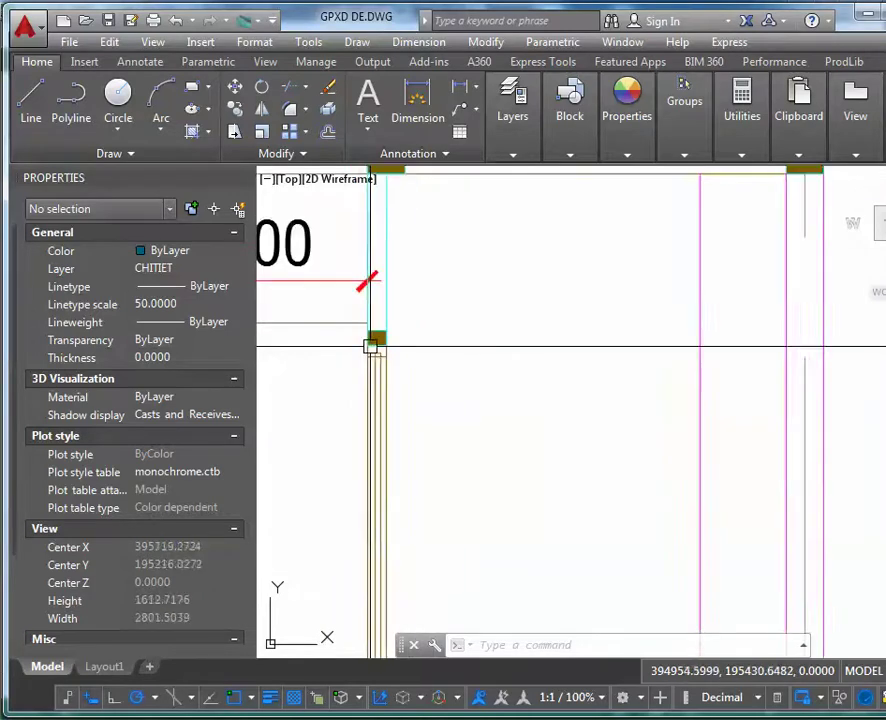
{"action": "scroll", "coordinate": [380, 213], "scroll_direction": "up", "scroll_amount": 4}
{"action": "middle_click_drag", "start_coordinate": [380, 214], "coordinate": [354, 269]}
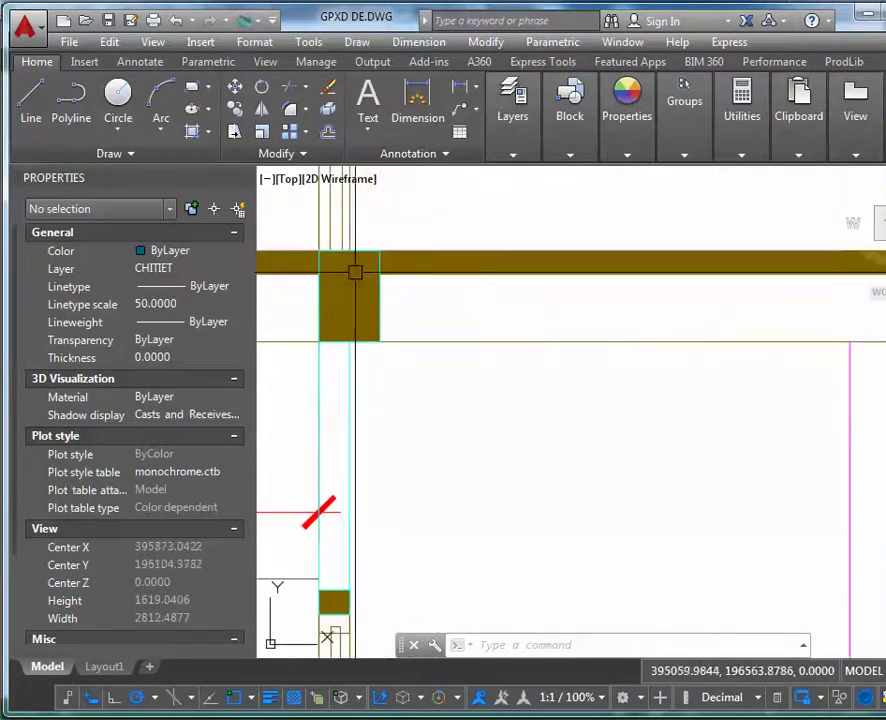
Examine the floor beams, stair landing beams and rear wall beams in the finished section.
{"action": "scroll", "coordinate": [319, 311], "scroll_direction": "down", "scroll_amount": 4}
{"action": "scroll", "coordinate": [396, 352], "scroll_direction": "down", "scroll_amount": 2}
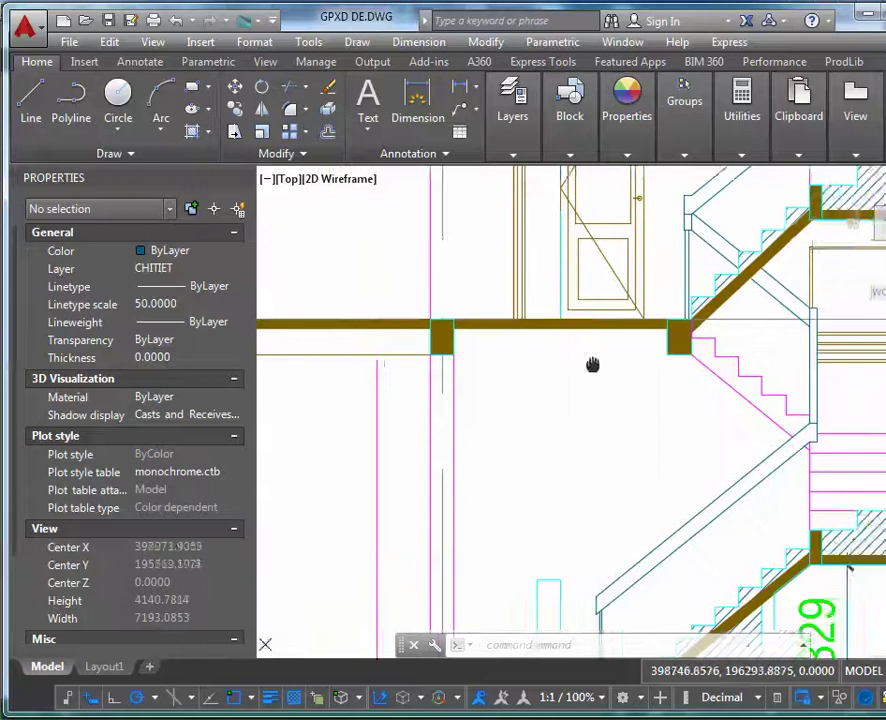
{"action": "middle_click_drag", "start_coordinate": [600, 370], "coordinate": [550, 356]}
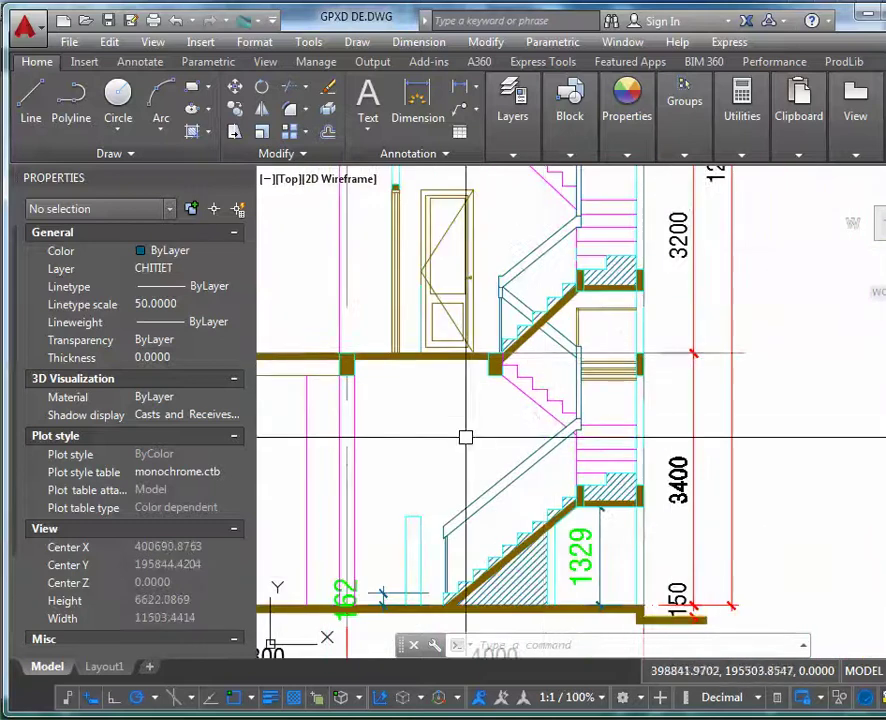
{"action": "scroll", "coordinate": [663, 357], "scroll_direction": "up", "scroll_amount": 4}
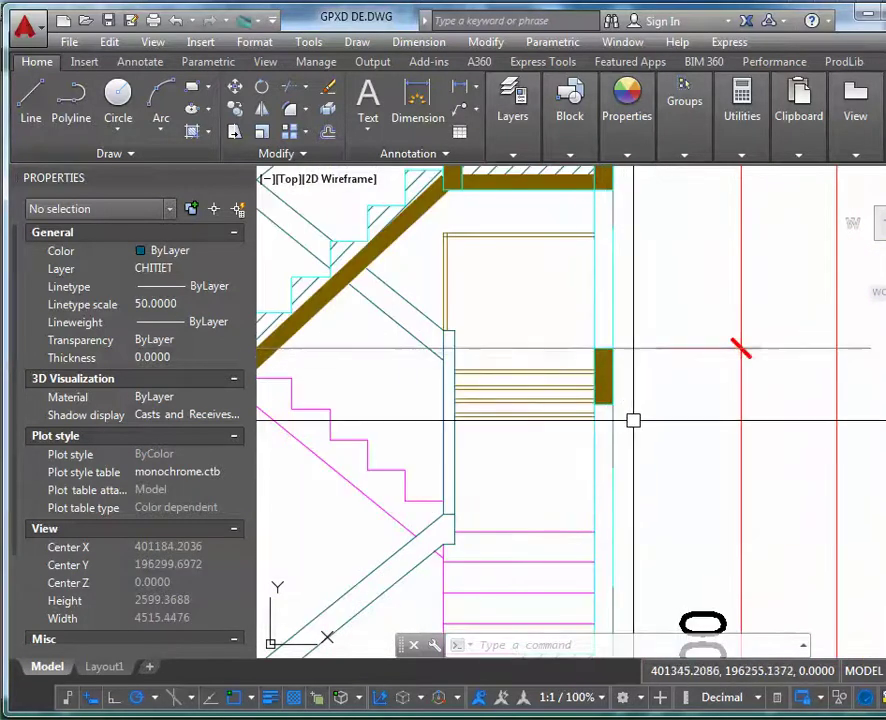
{"action": "scroll", "coordinate": [612, 350], "scroll_direction": "down", "scroll_amount": 4}
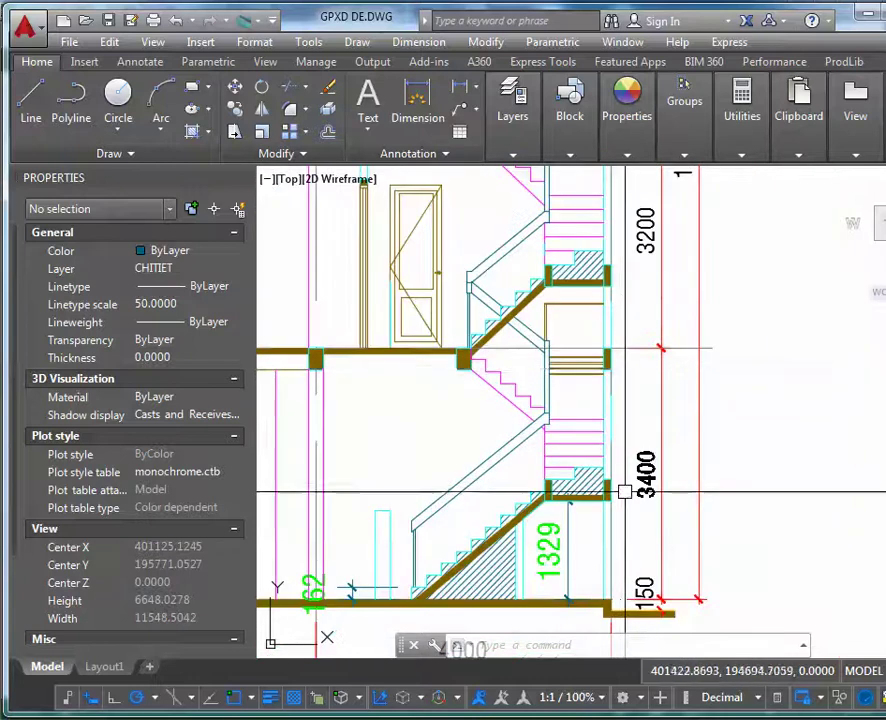
{"action": "scroll", "coordinate": [620, 494], "scroll_direction": "up", "scroll_amount": 5}
{"action": "scroll", "coordinate": [360, 476], "scroll_direction": "down", "scroll_amount": 5}
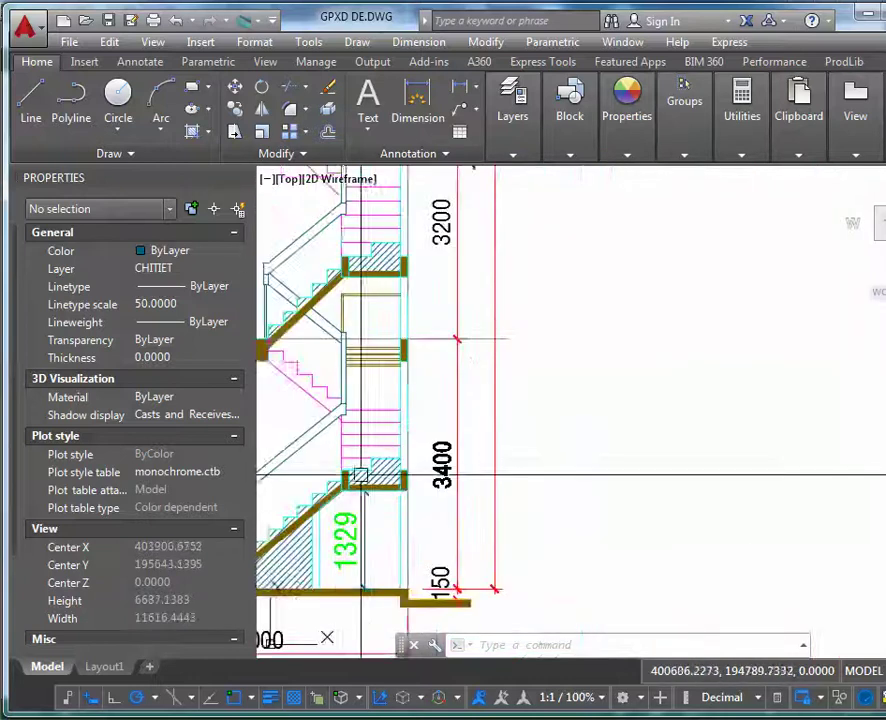
{"action": "mouse_move", "coordinate": [360, 476]}
{"action": "middle_mouse_down"}
{"action": "mouse_move", "coordinate": [521, 473]}
{"action": "mouse_move", "coordinate": [547, 514]}
{"action": "middle_mouse_up"}
{"action": "scroll", "coordinate": [561, 390], "scroll_direction": "down", "scroll_amount": 2}
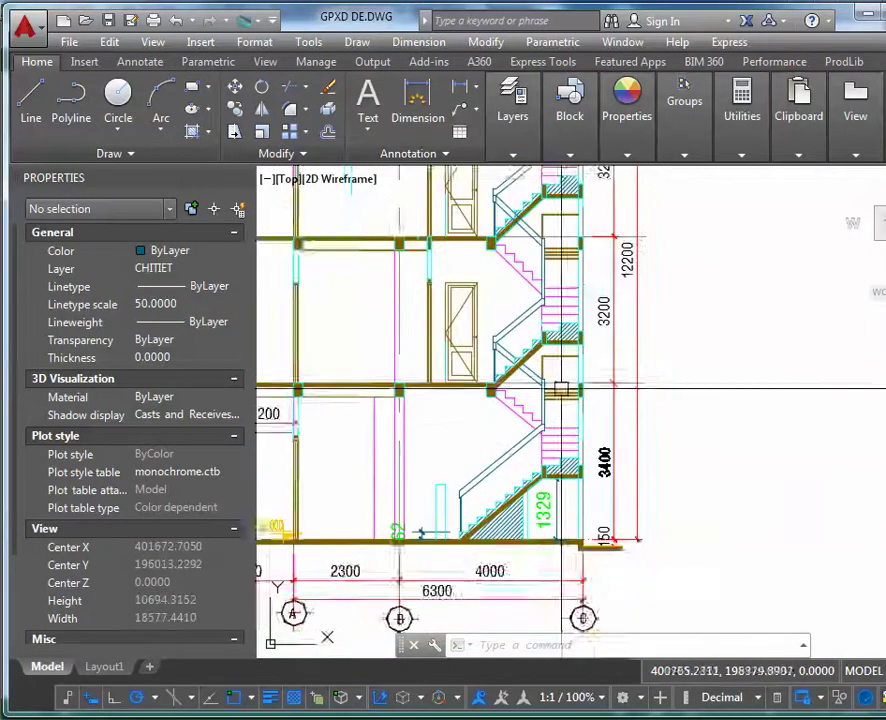
Examine the front end of the roof slab, its upturned edge and the roof beam at the front wall in the finished section.
{"action": "middle_click_drag", "start_coordinate": [561, 390], "coordinate": [572, 470]}
{"action": "scroll", "coordinate": [468, 340], "scroll_direction": "down", "scroll_amount": 7}
{"action": "scroll", "coordinate": [628, 271], "scroll_direction": "up", "scroll_amount": 1}
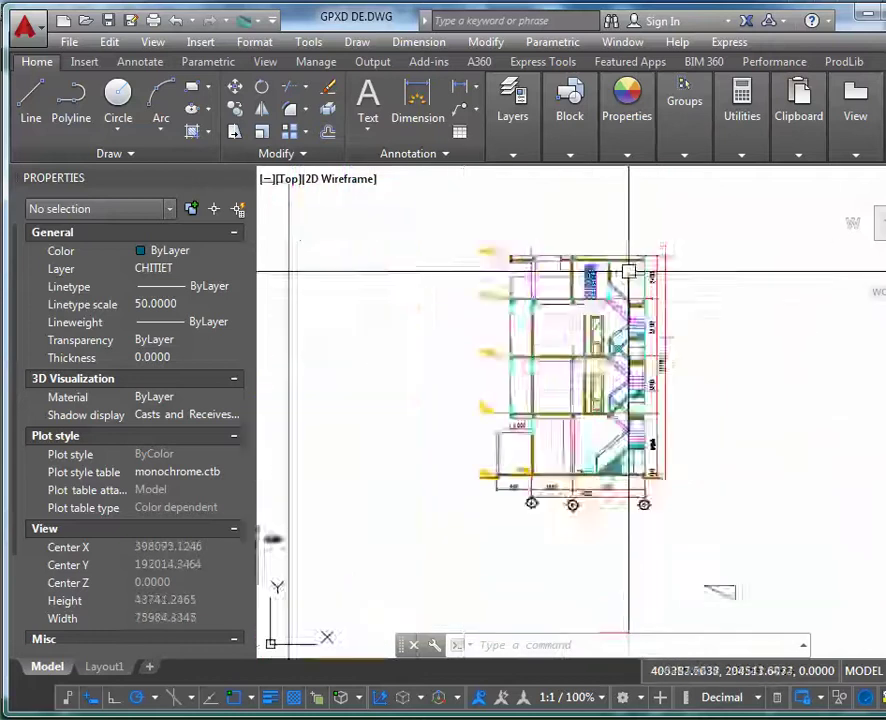
{"action": "scroll", "coordinate": [628, 271], "scroll_direction": "up", "scroll_amount": 7}
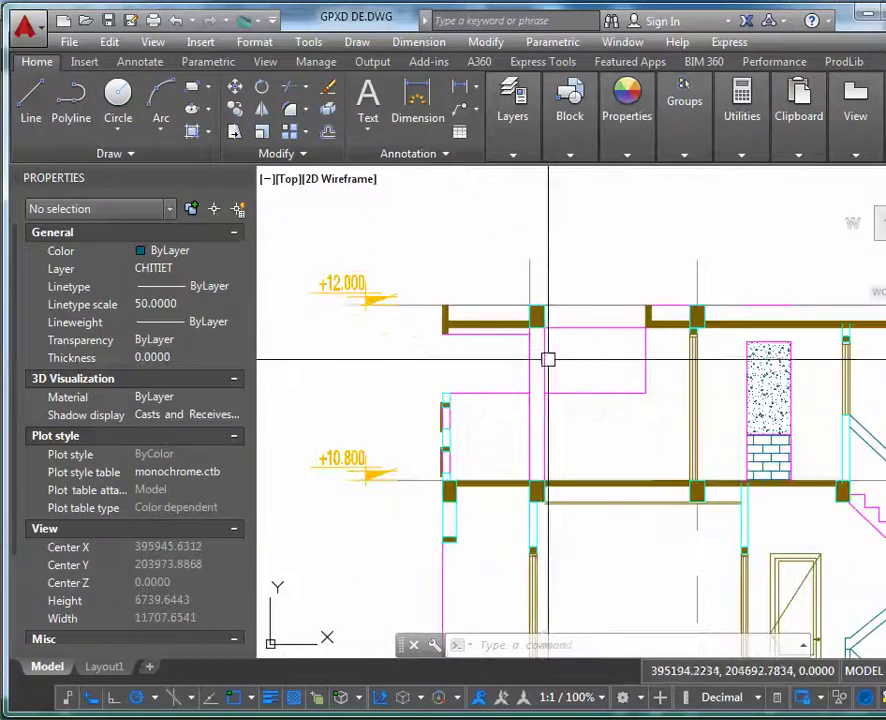
{"action": "scroll", "coordinate": [471, 337], "scroll_direction": "down", "scroll_amount": 4}
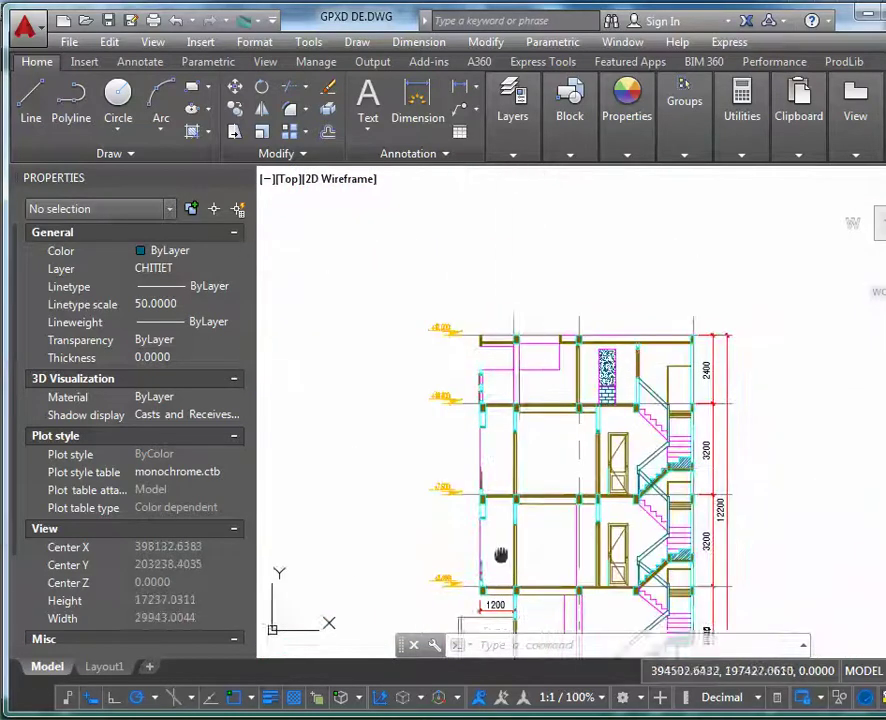
{"action": "middle_click_drag", "start_coordinate": [500, 556], "coordinate": [518, 466]}
{"action": "scroll", "coordinate": [523, 560], "scroll_direction": "up", "scroll_amount": 4}
{"action": "scroll", "coordinate": [547, 485], "scroll_direction": "down", "scroll_amount": 2}
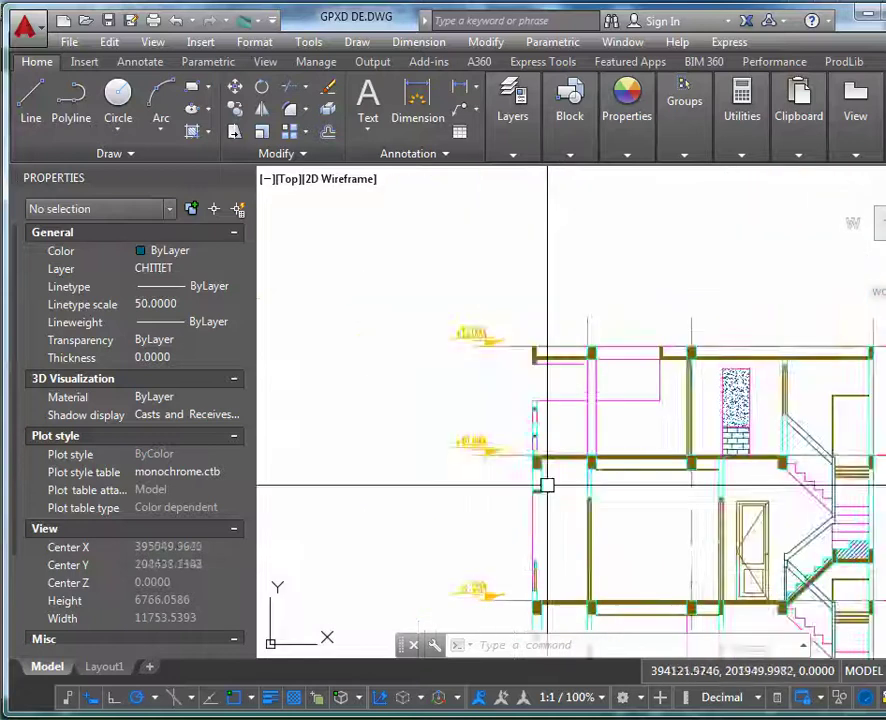
{"action": "scroll", "coordinate": [569, 351], "scroll_direction": "up", "scroll_amount": 6}
{"action": "middle_click_drag", "start_coordinate": [569, 351], "coordinate": [607, 411]}
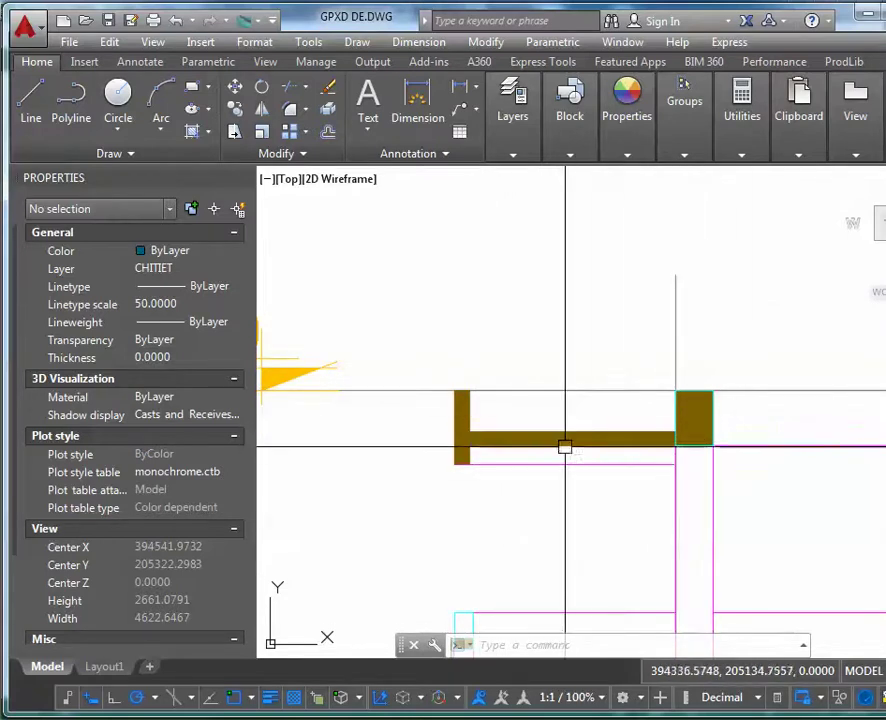
{"action": "scroll", "coordinate": [565, 446], "scroll_direction": "down", "scroll_amount": 5}
{"action": "scroll", "coordinate": [570, 460], "scroll_direction": "up", "scroll_amount": 5}
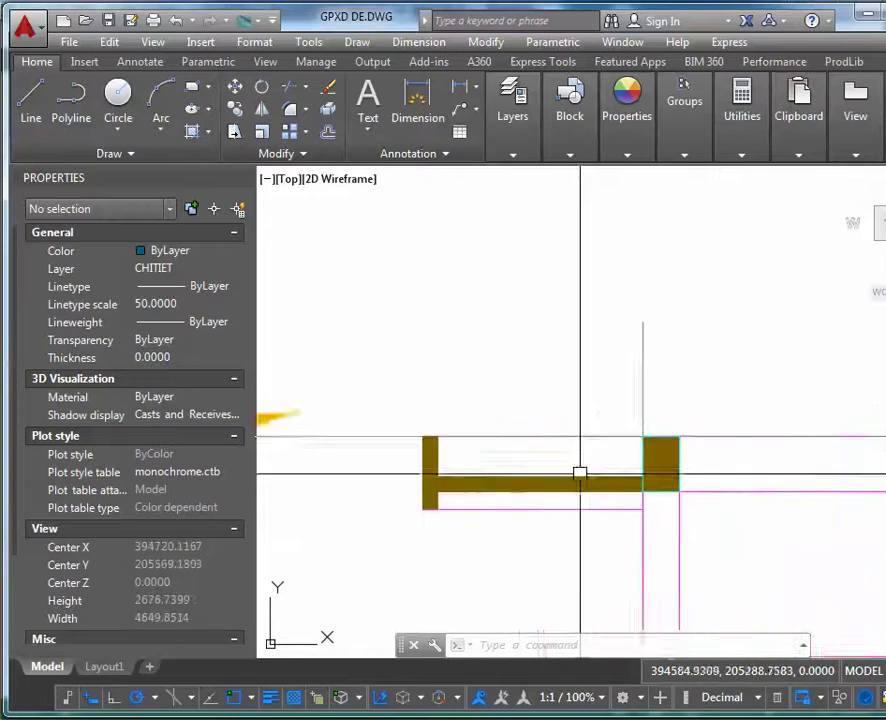
Examine the roof opening, rear roof slab and the top-floor front parapet with its floor beams in the finished section.
{"action": "middle_click_drag", "start_coordinate": [580, 471], "coordinate": [309, 390]}
{"action": "scroll", "coordinate": [340, 405], "scroll_direction": "down", "scroll_amount": 2}
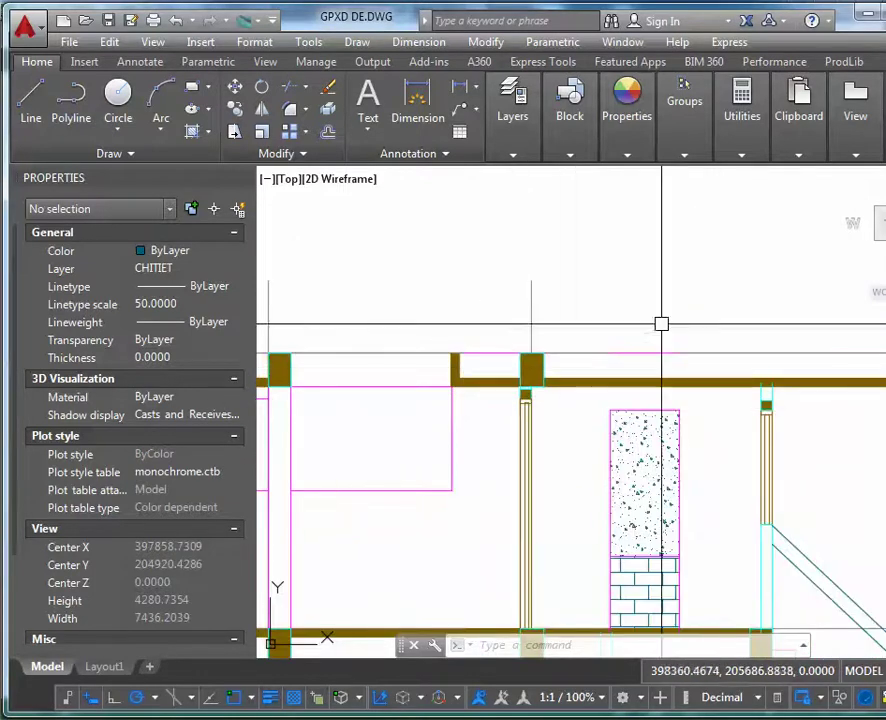
{"action": "scroll", "coordinate": [604, 403], "scroll_direction": "down", "scroll_amount": 3}
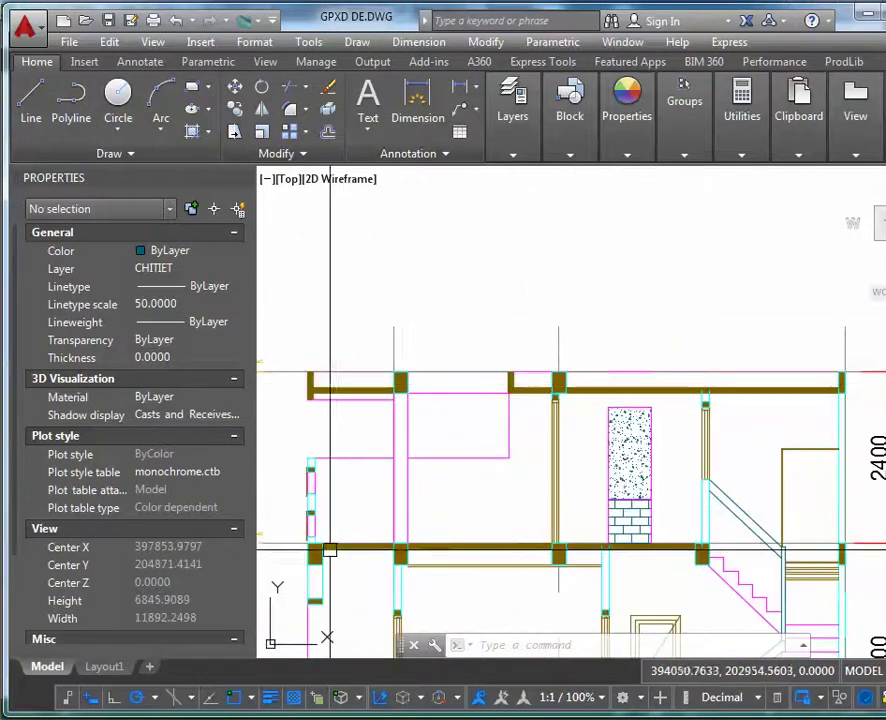
{"action": "scroll", "coordinate": [348, 552], "scroll_direction": "up", "scroll_amount": 5}
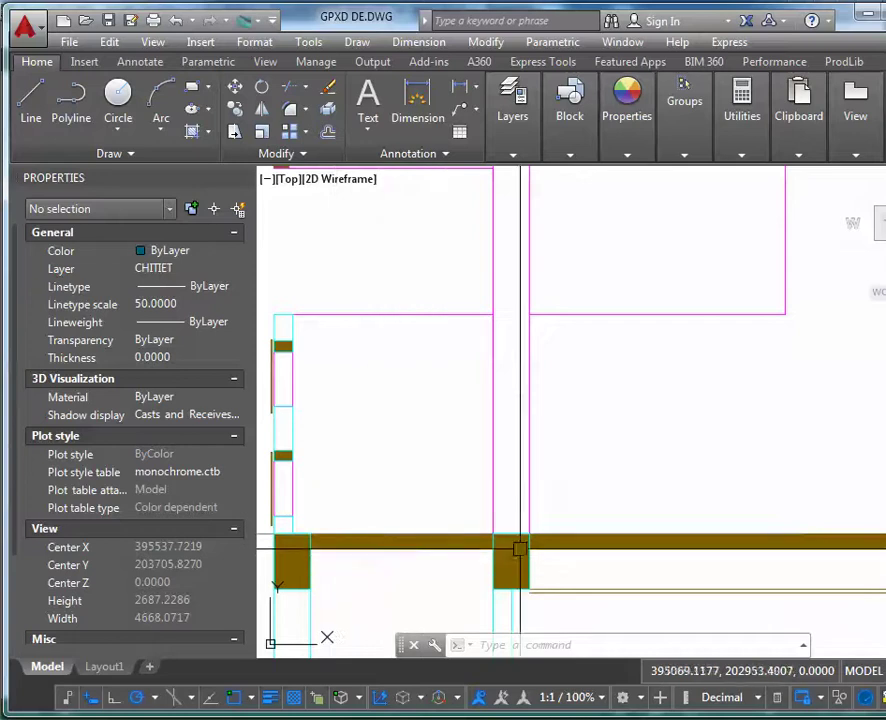
{"action": "scroll", "coordinate": [515, 558], "scroll_direction": "down", "scroll_amount": 2}
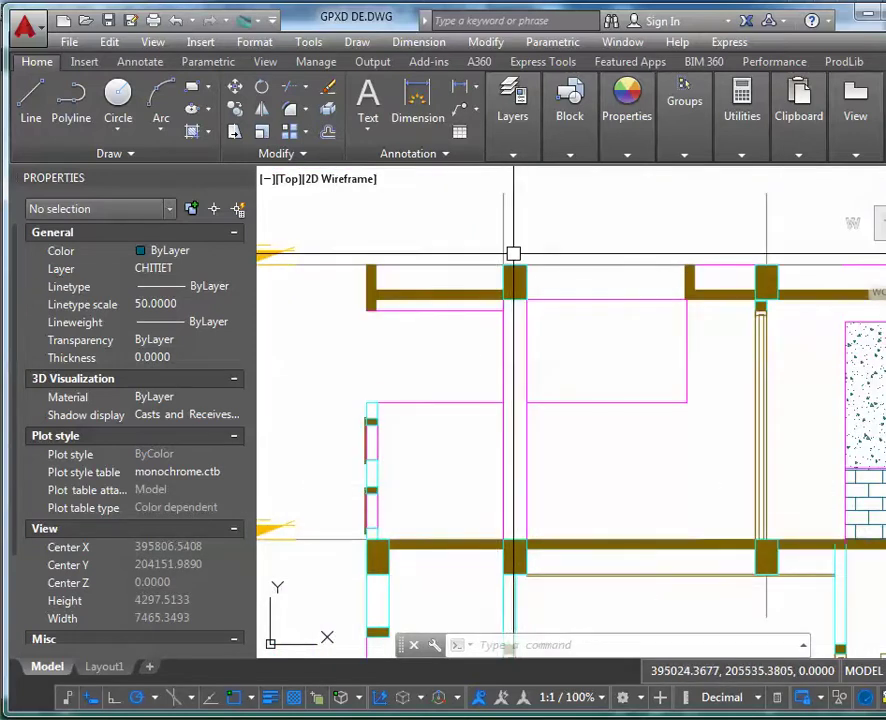
{"action": "scroll", "coordinate": [422, 272], "scroll_direction": "up", "scroll_amount": 2}
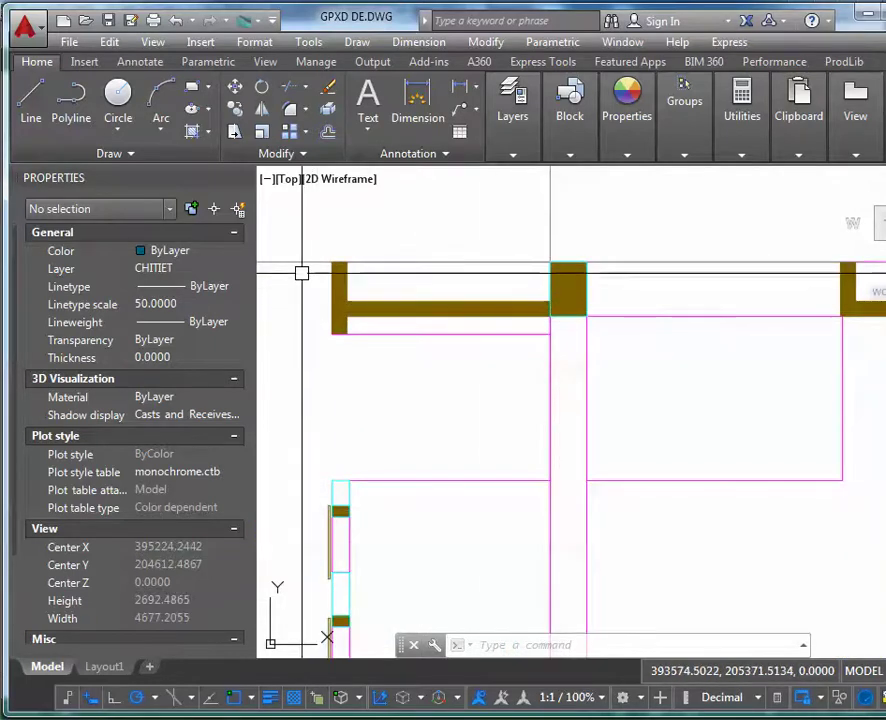
Locate the floor plans and front elevation on the drawing sheet for reference.
{"action": "scroll", "coordinate": [302, 272], "scroll_direction": "down", "scroll_amount": 8}
{"action": "middle_click_drag", "start_coordinate": [430, 370], "coordinate": [684, 346]}
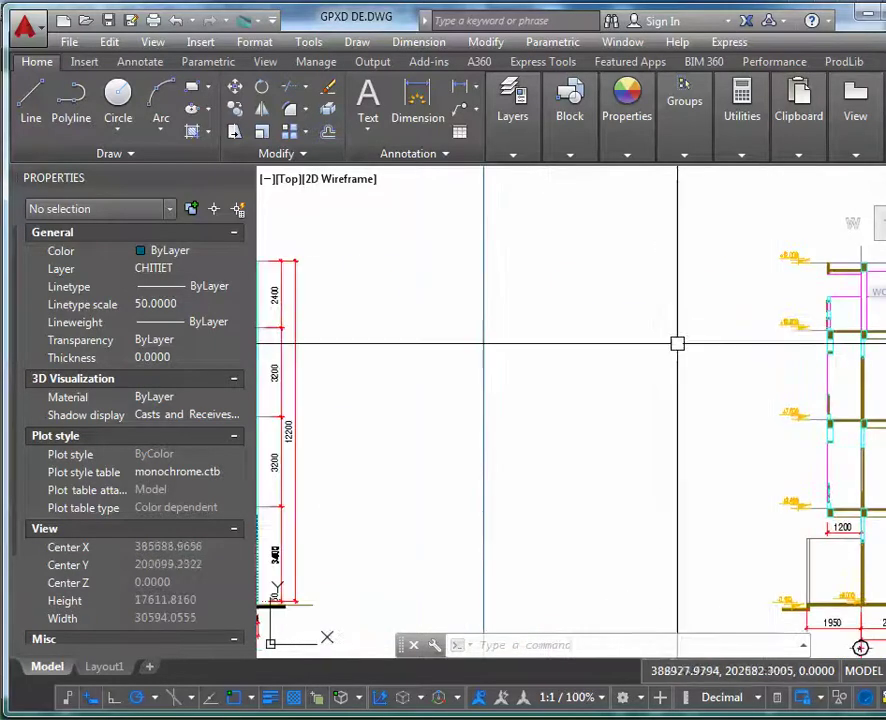
{"action": "mouse_move", "coordinate": [611, 346]}
{"action": "middle_mouse_down"}
{"action": "mouse_move", "coordinate": [672, 316]}
{"action": "mouse_move", "coordinate": [757, 293]}
{"action": "middle_mouse_up"}
{"action": "scroll", "coordinate": [757, 293], "scroll_direction": "down", "scroll_amount": 4}
{"action": "middle_click_drag", "start_coordinate": [624, 367], "coordinate": [688, 287]}
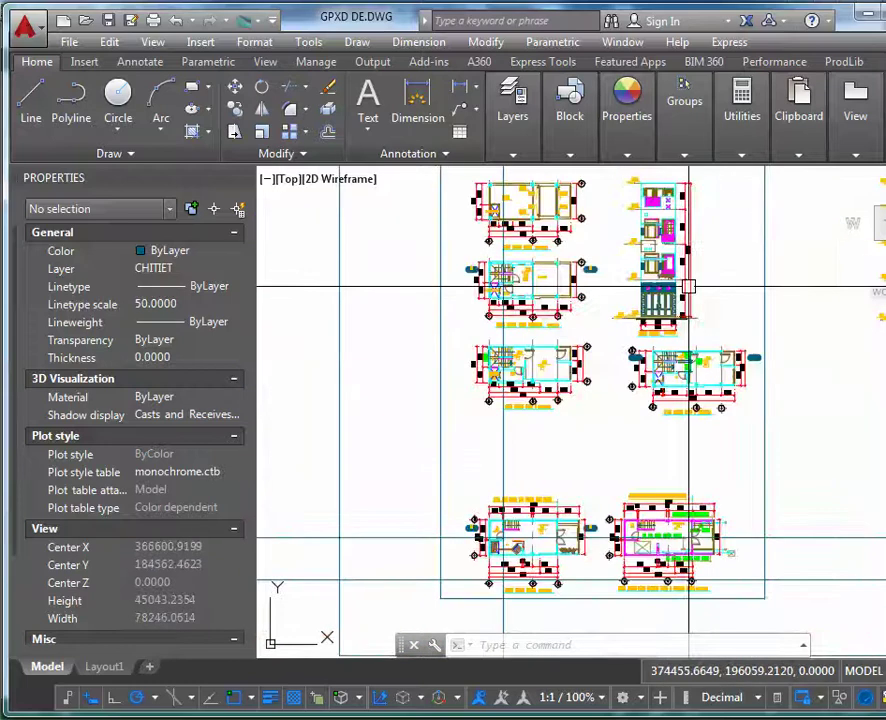